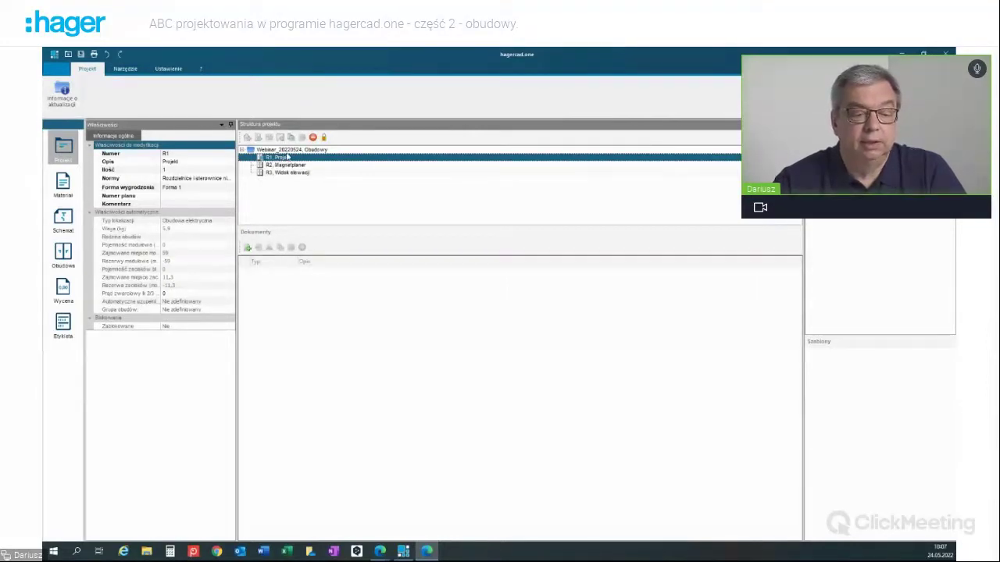
- Open the schematic of project location R1 and look through its circuits and protective devices
left_click(77, 222)
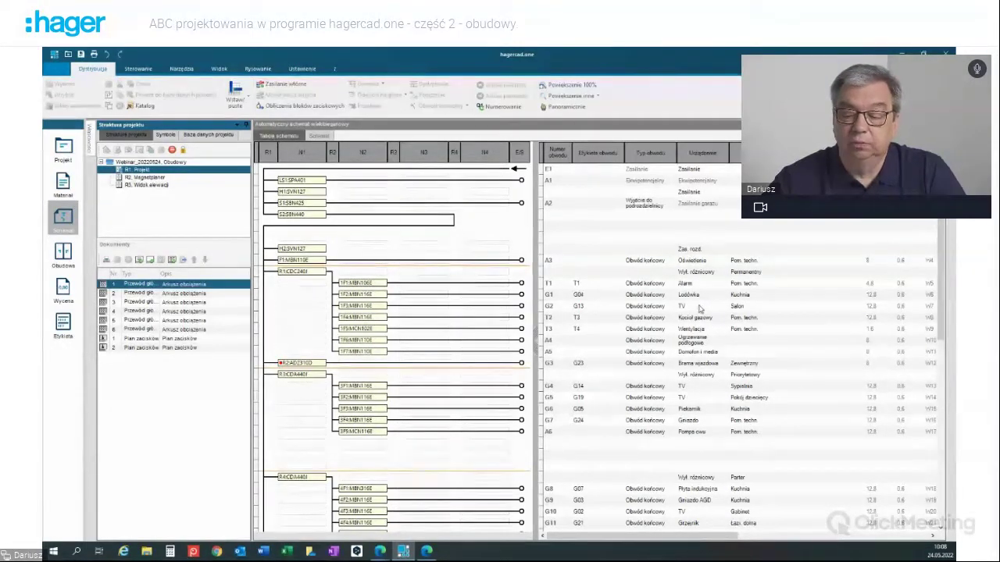
scroll(696, 314, "down", 4)
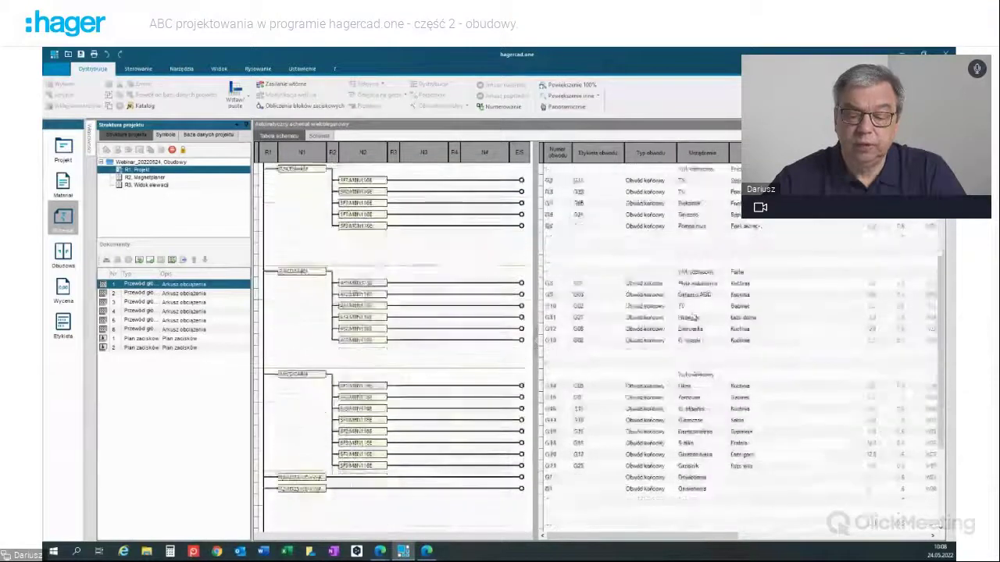
scroll(693, 317, "up", 1)
scroll(694, 317, "up", 1)
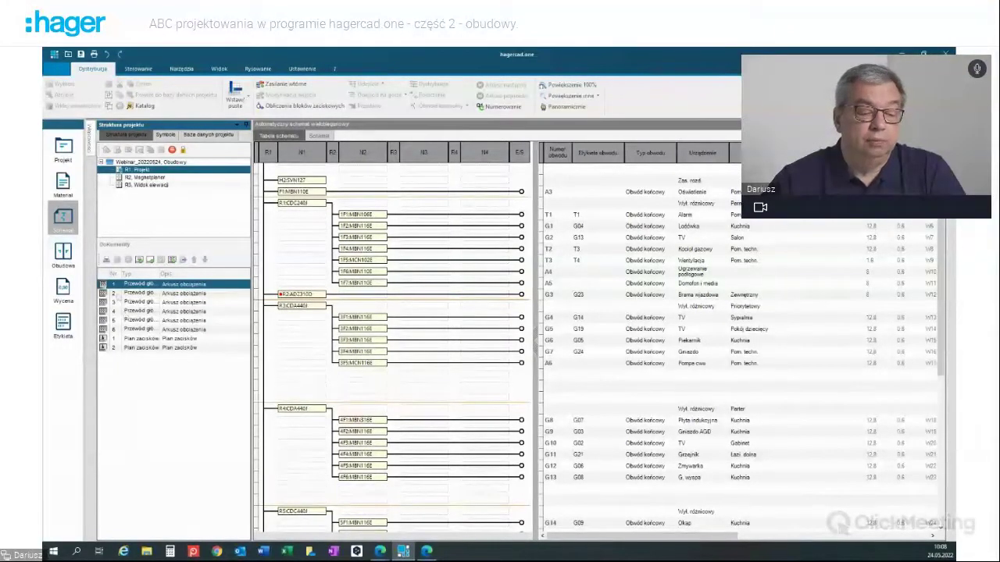
- Open R1's enclosure layout past the terminal assignment notice and complete the location wizard with Pełne podsumowanie techniczne and automatic calculation enabled
left_click(63, 254)
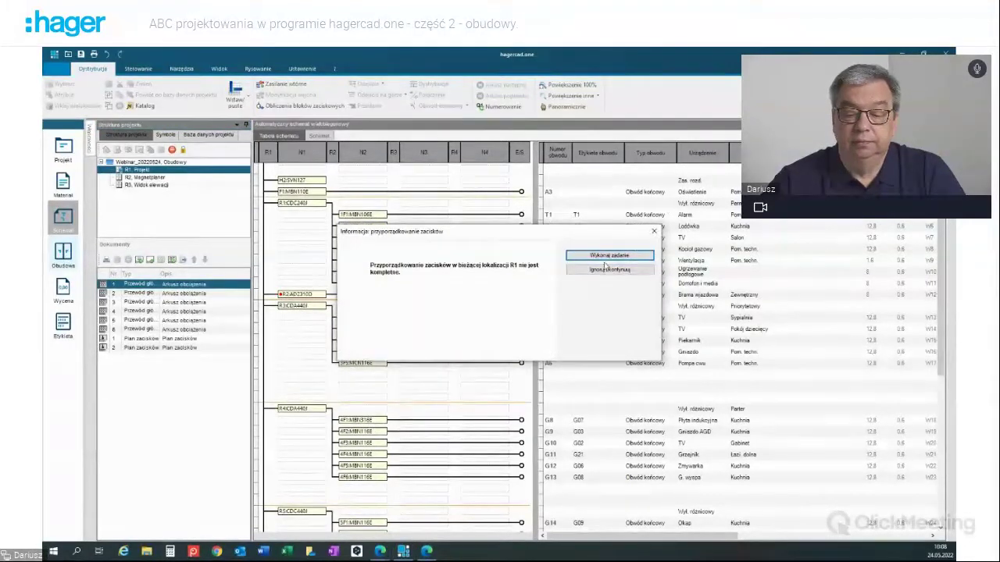
left_click(605, 259)
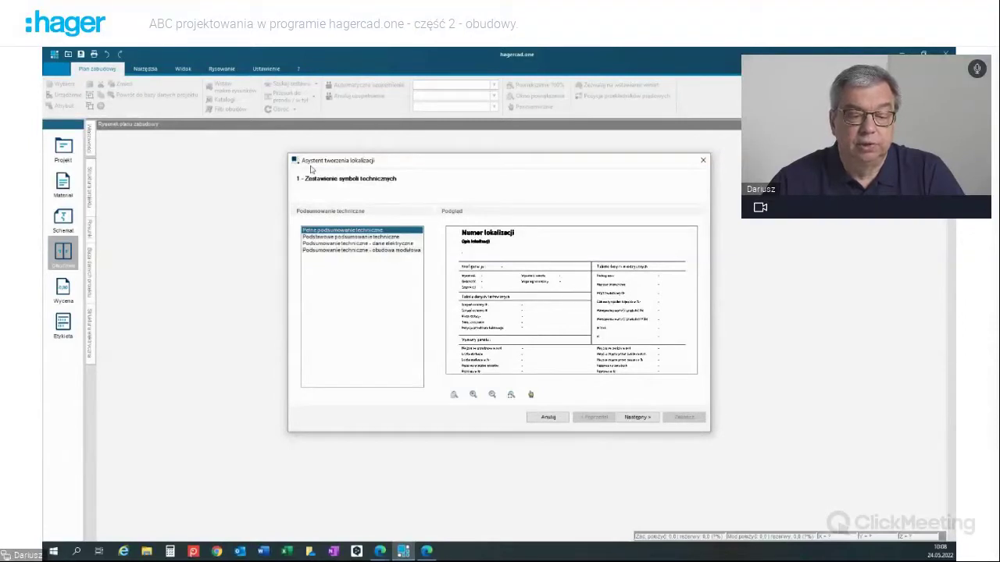
left_click(351, 237)
left_click(360, 243)
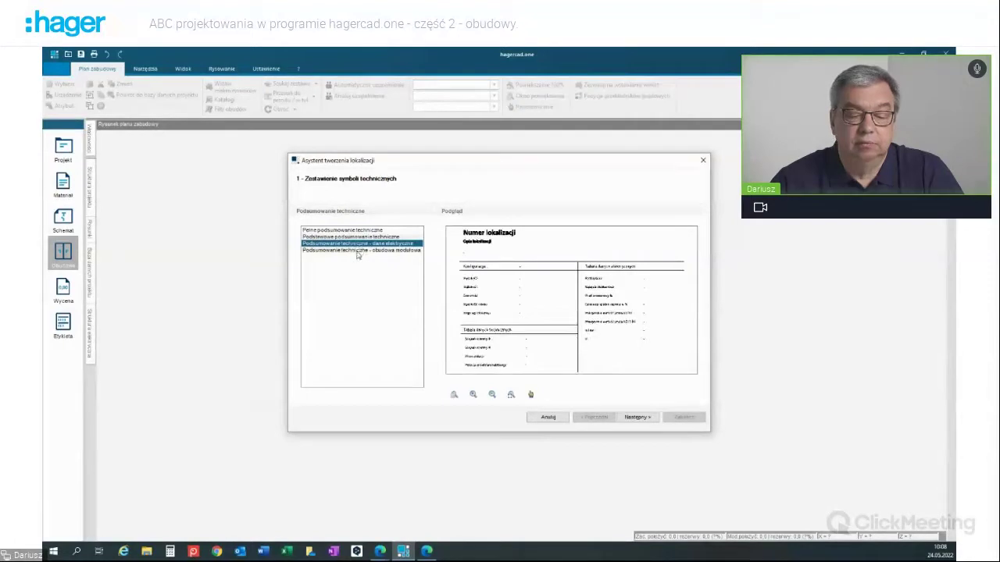
left_click(358, 250)
left_click(362, 231)
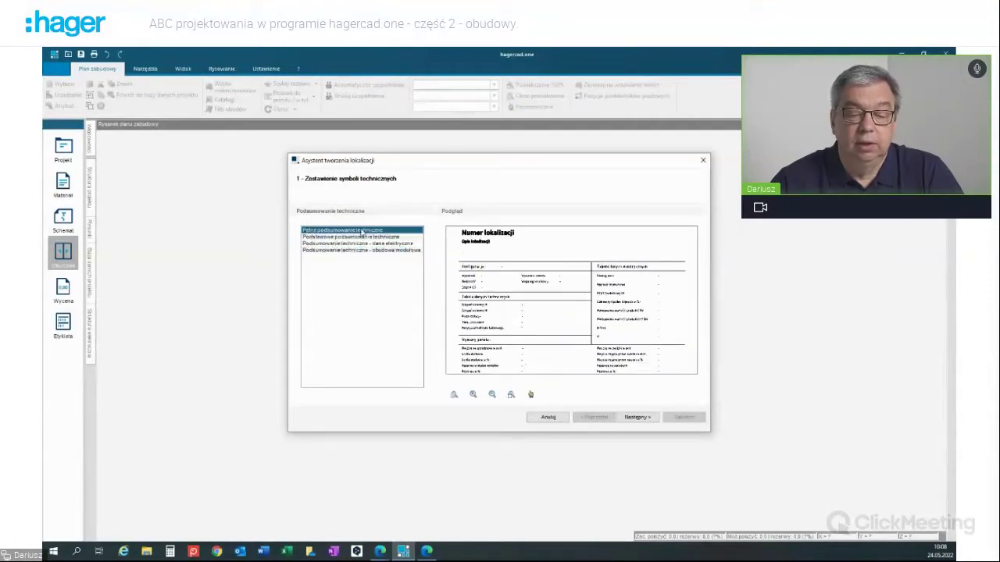
left_click(638, 416)
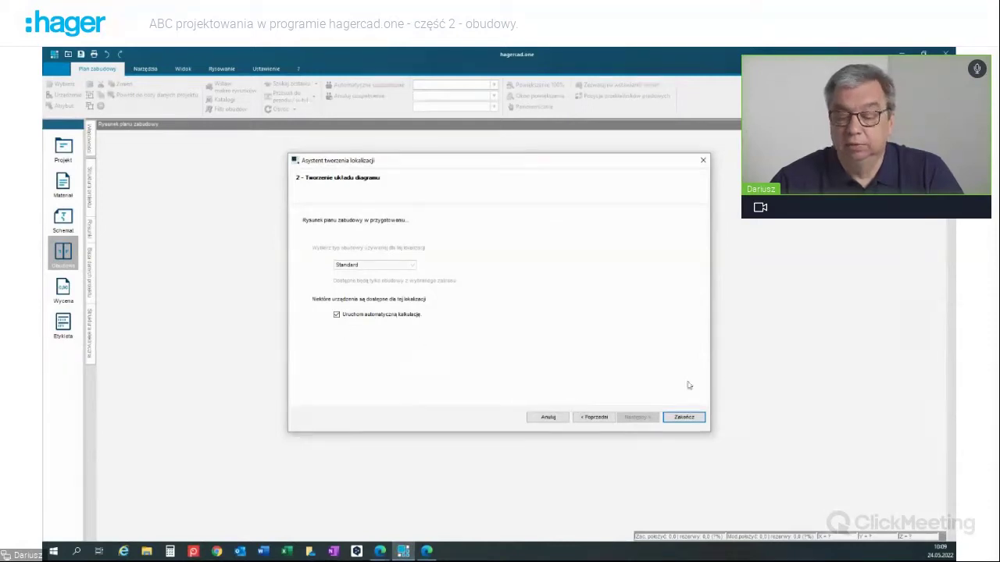
left_click(685, 417)
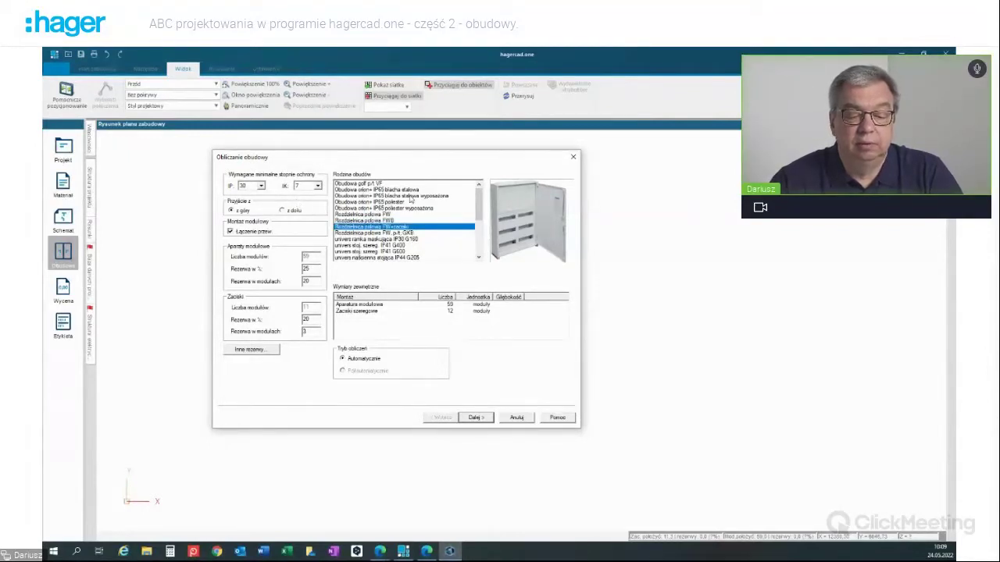
- Compare the previews of the Rozdzielnica polowa FW, FWB, FW+zaciski and FW p/t GKB enclosure families
left_click(366, 233)
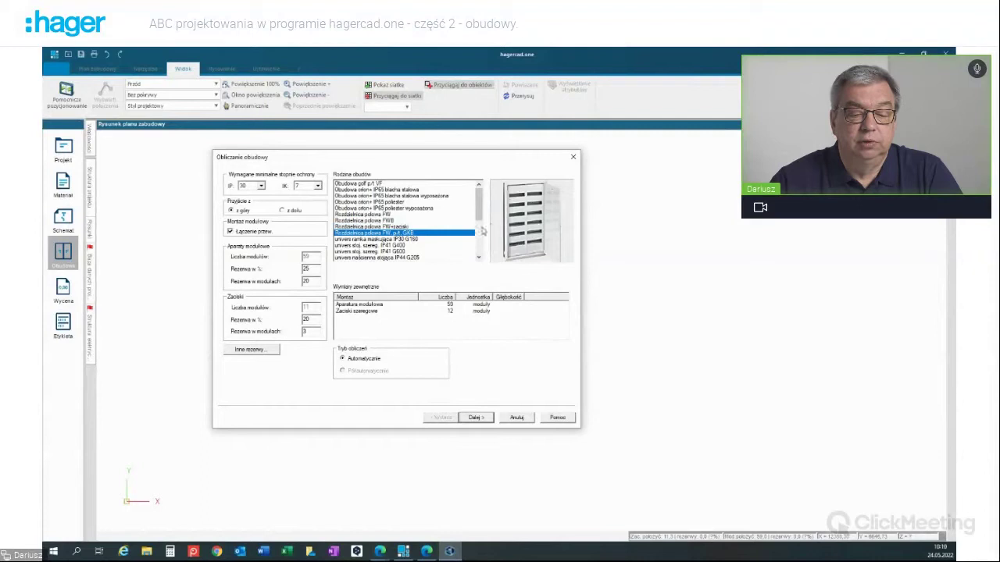
left_click(383, 221)
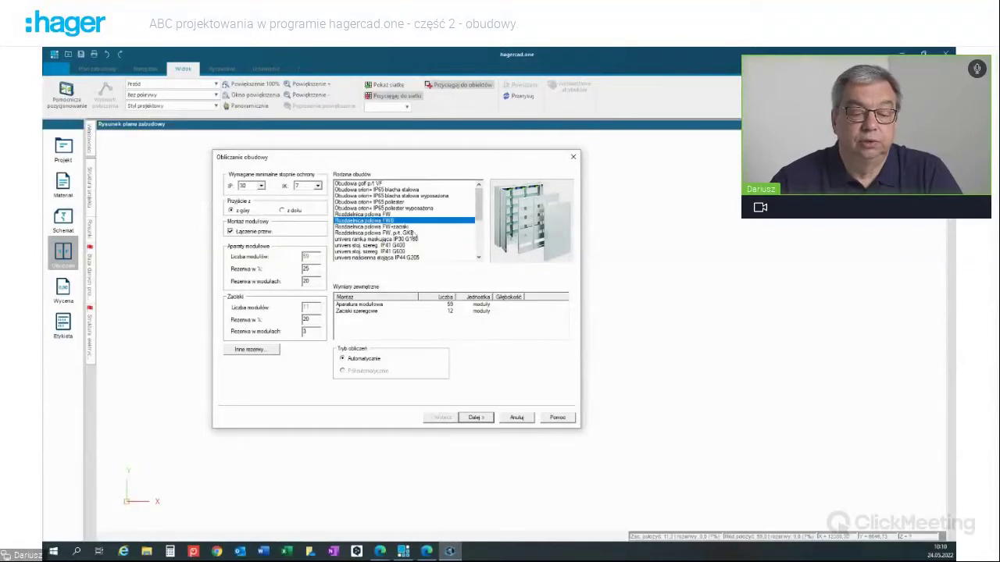
left_click(387, 227)
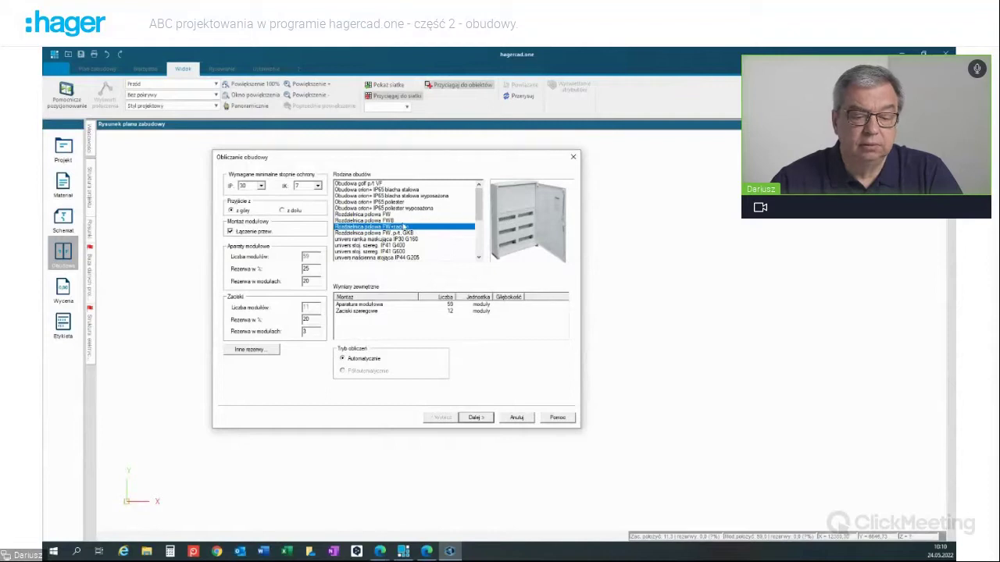
left_click(365, 233)
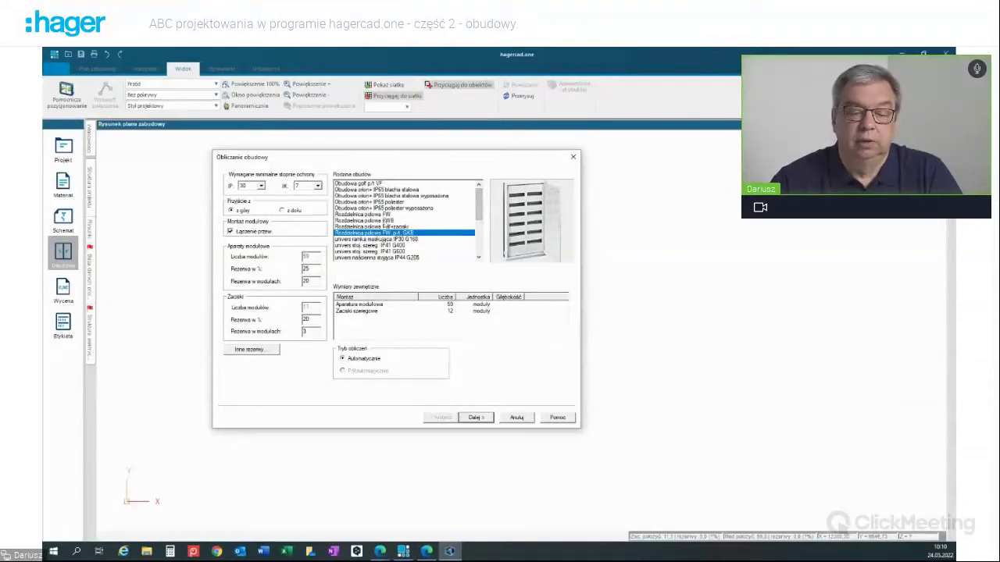
left_click(367, 214)
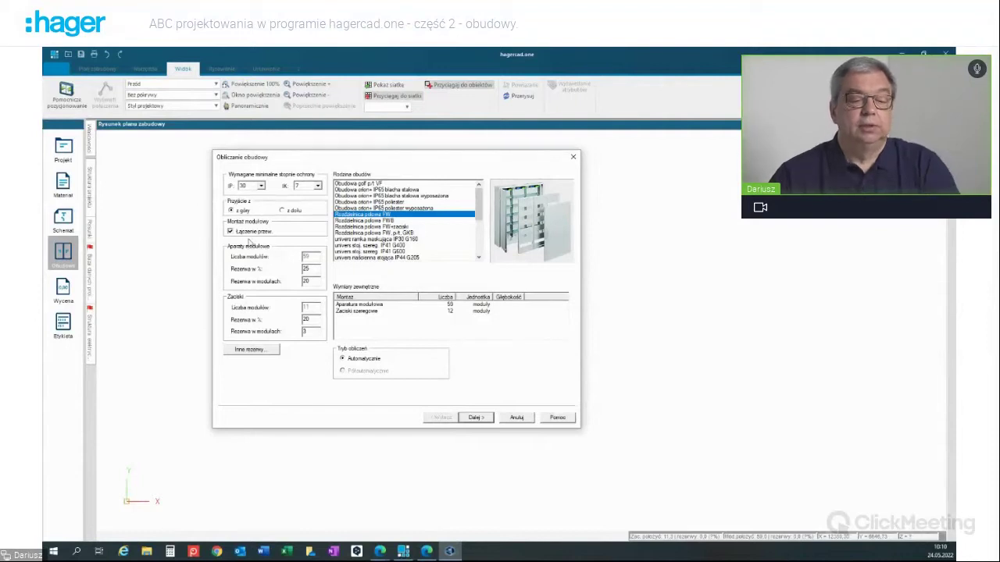
- Set the required minimum protection degrees of the enclosure to IP 44 and IK 10
left_click(264, 187)
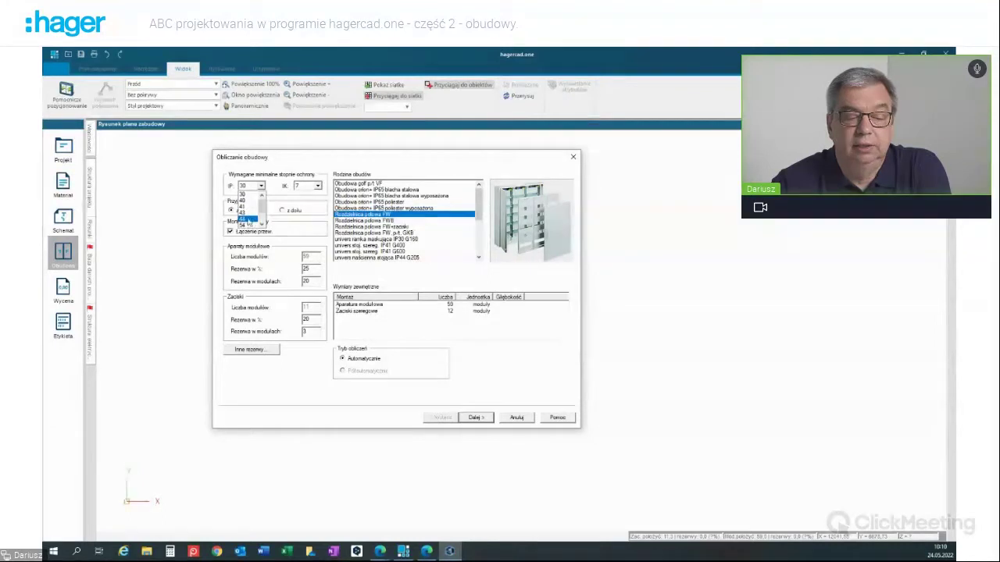
left_click(247, 219)
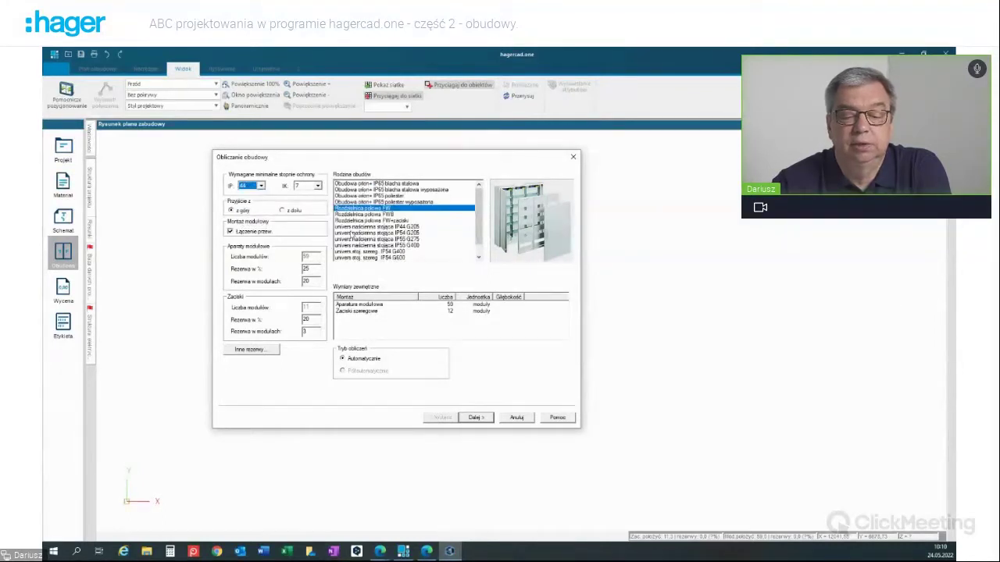
left_click(318, 186)
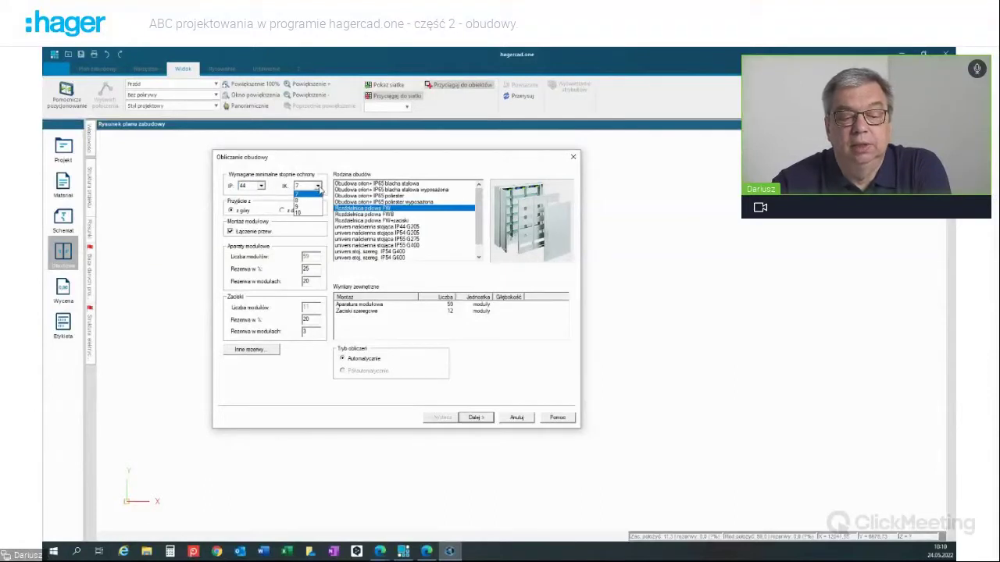
left_click(323, 212)
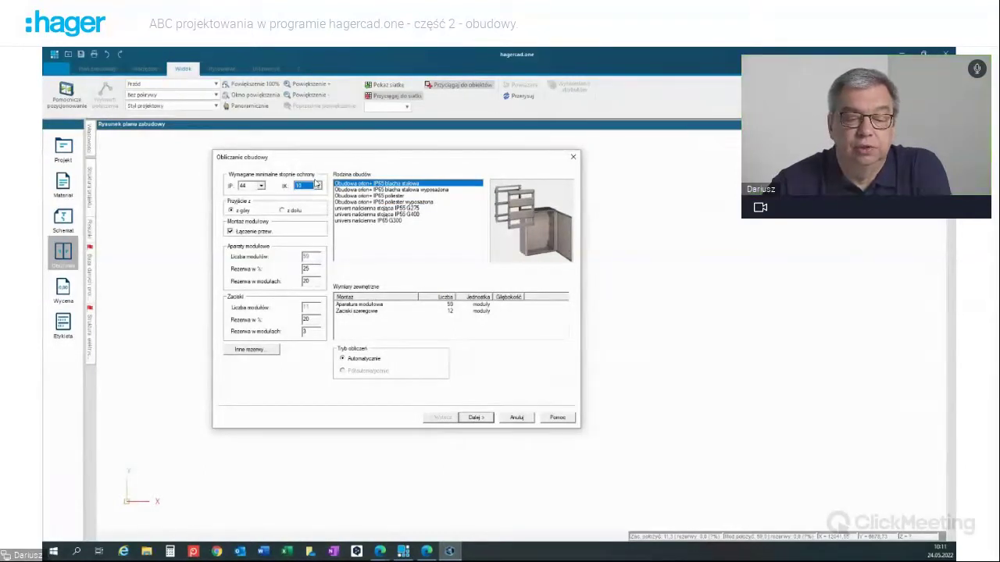
- Restore the enclosure's minimum protection degrees to IK 7 and IP 30
scroll(317, 185, "up", 1)
left_click(261, 186)
scroll(255, 198, "up", 2)
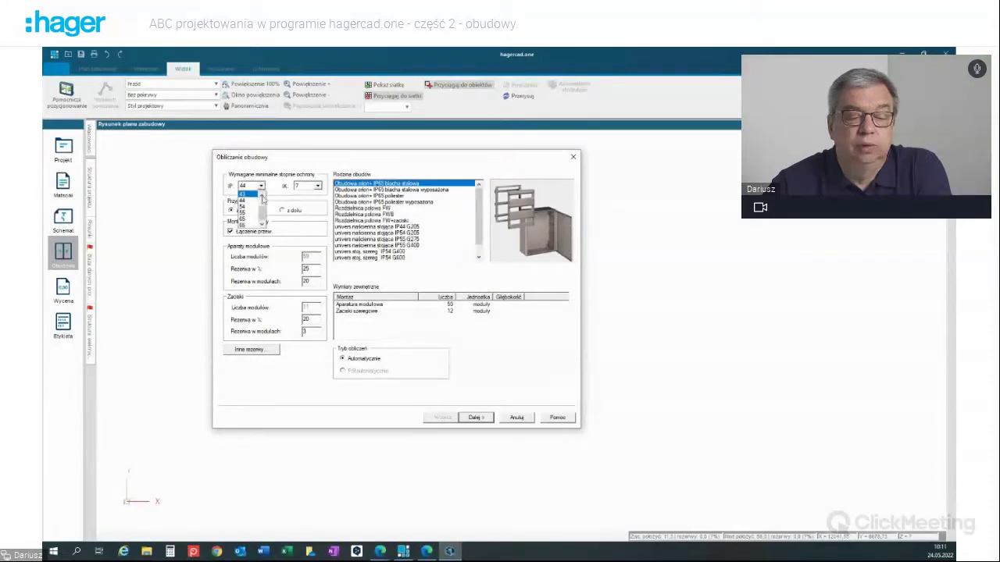
left_click(248, 195)
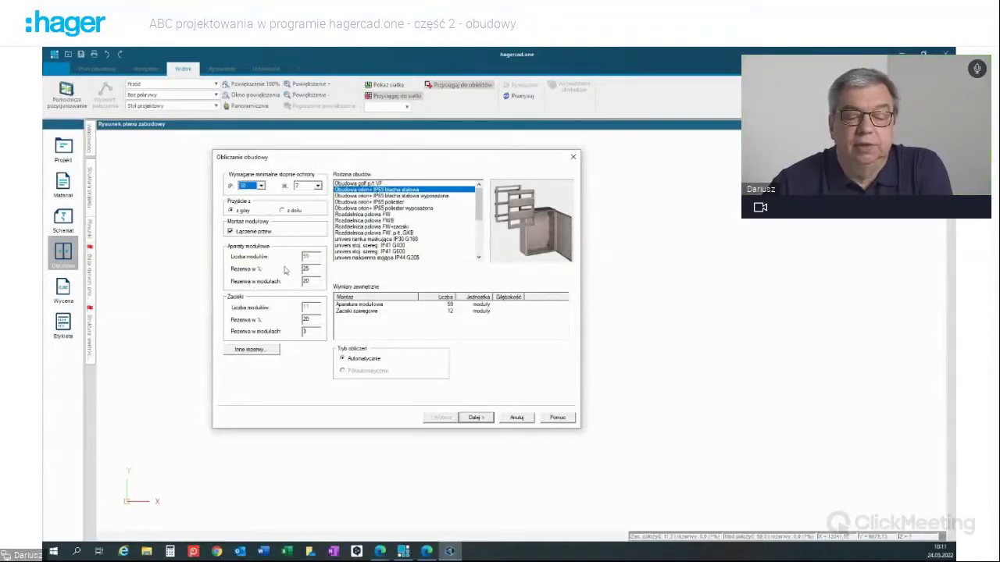
- Set the modular device reserve to 5%, go on to the terminal position page and return to the enclosure calculation
left_click_drag(317, 269, 299, 268)
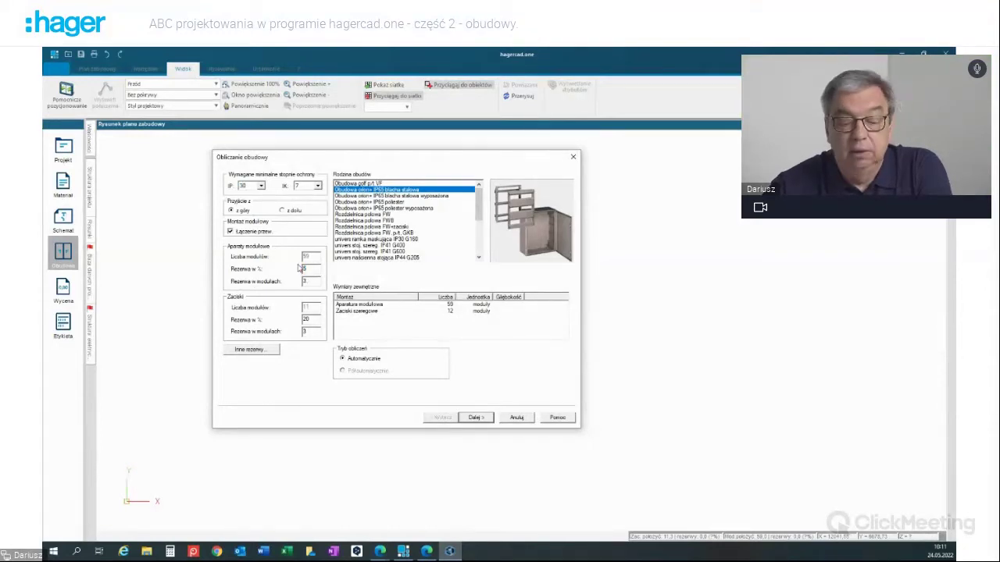
key("Return")
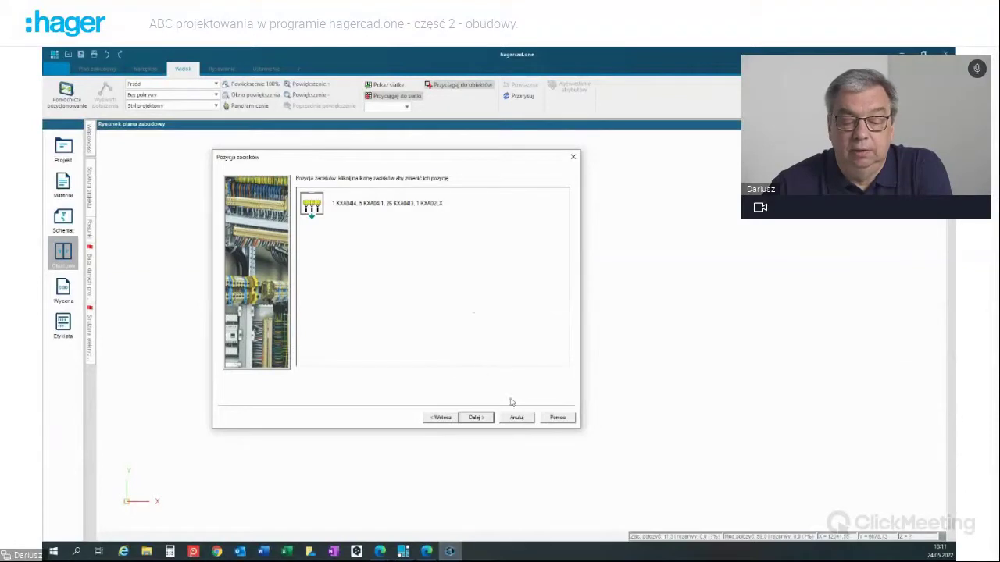
left_click(441, 417)
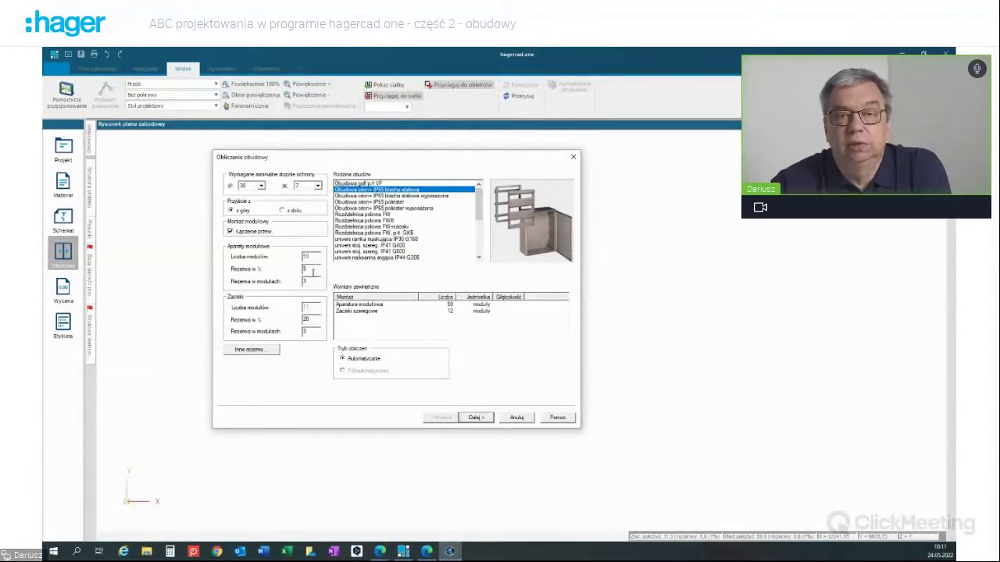
- Set the percentage reserve for modular devices to 20%
left_click_drag(313, 269, 299, 270)
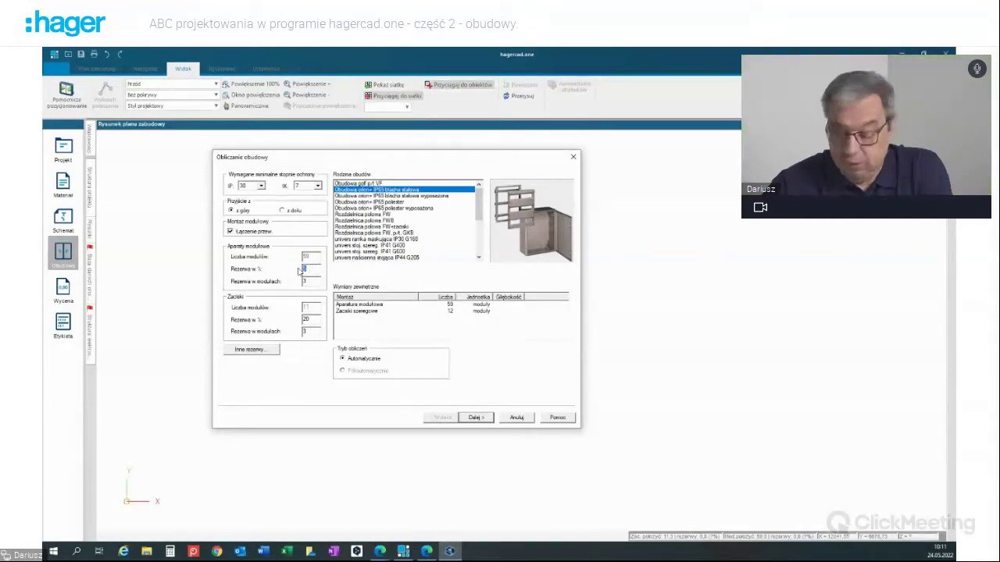
type("20")
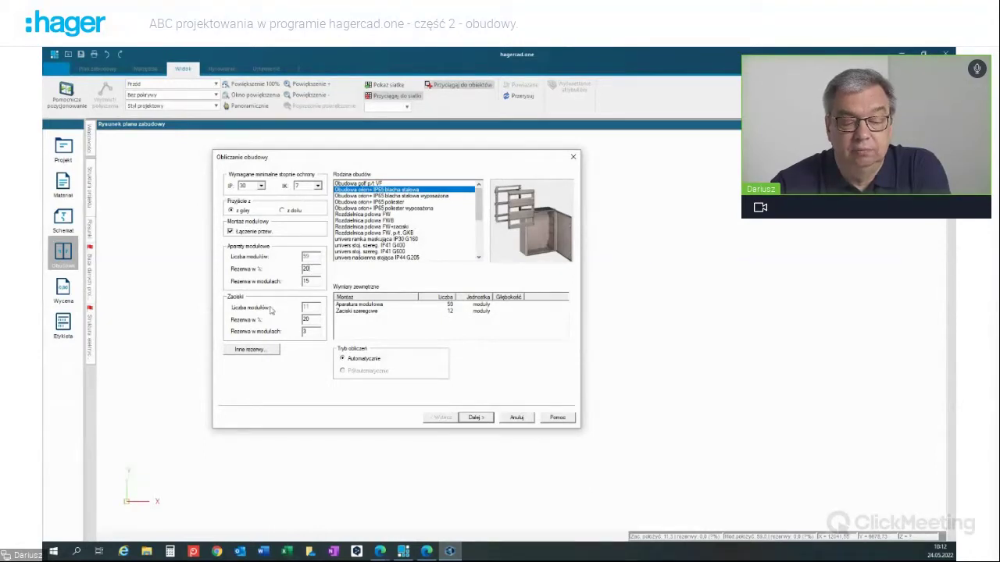
- Look through the devices available as other reserves (Inne rezerwy) and leave the list without adding any
left_click(250, 350)
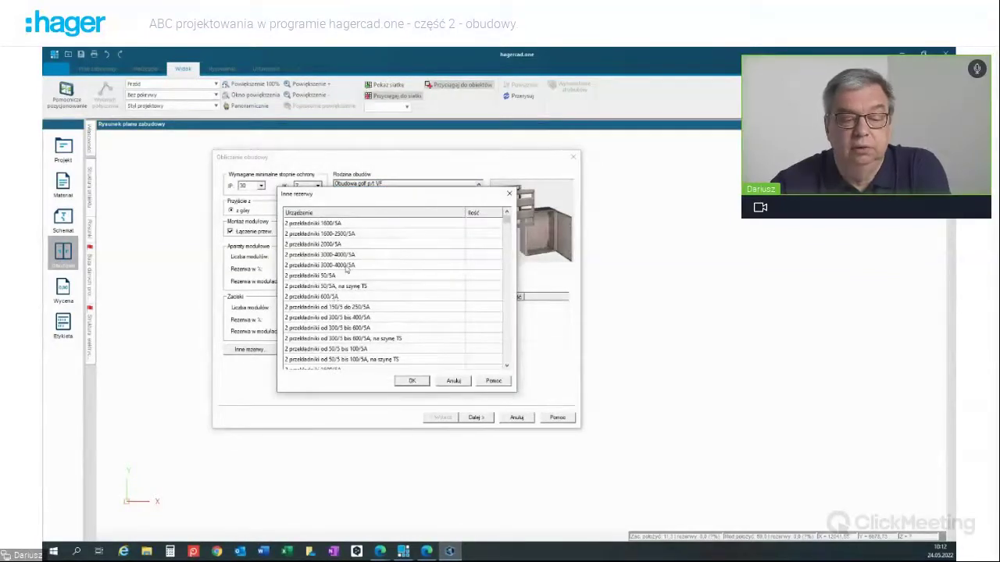
scroll(328, 246, "down", 10)
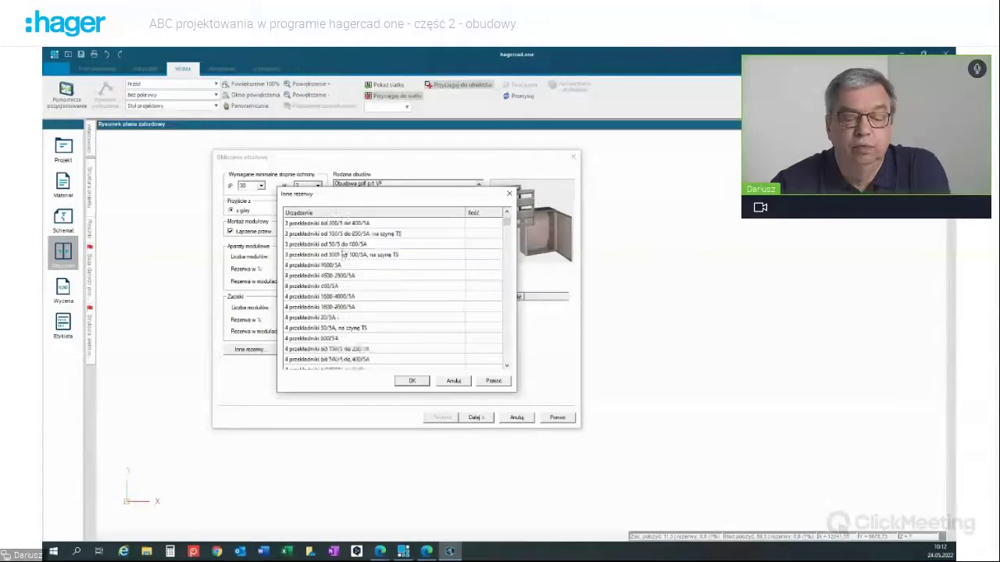
scroll(343, 249, "down", 5)
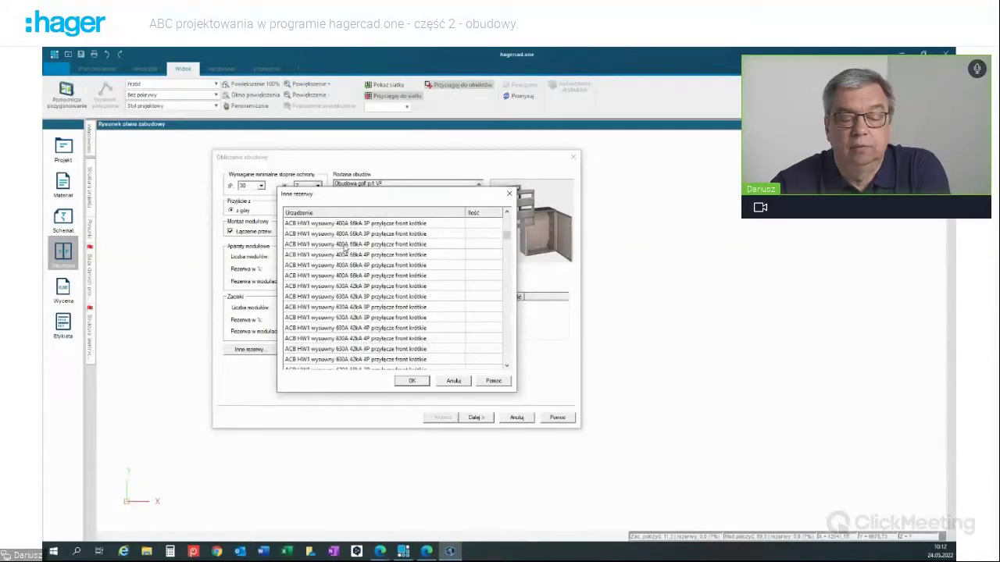
scroll(346, 248, "down", 5)
scroll(509, 314, "down", 5)
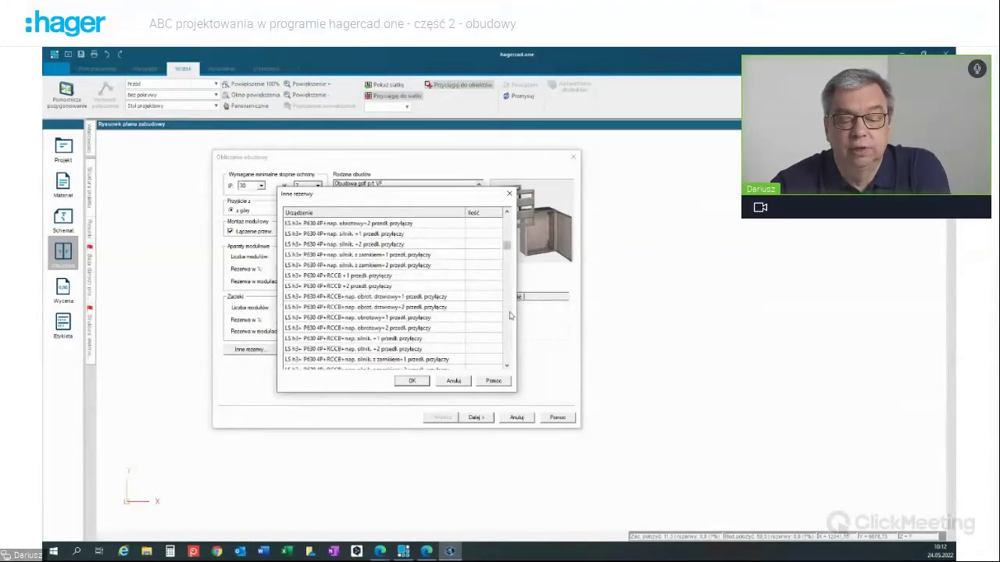
scroll(509, 317, "down", 5)
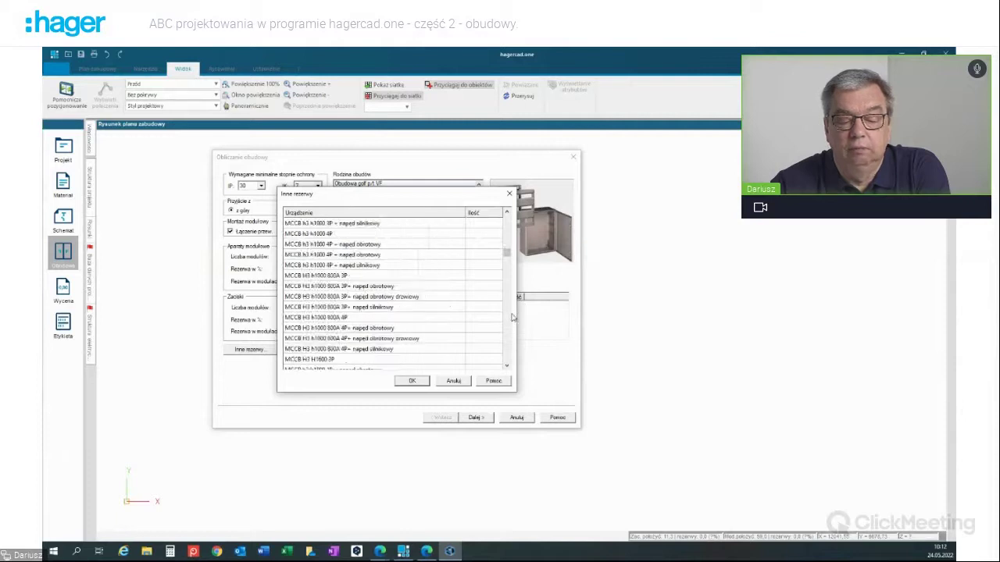
scroll(513, 317, "down", 5)
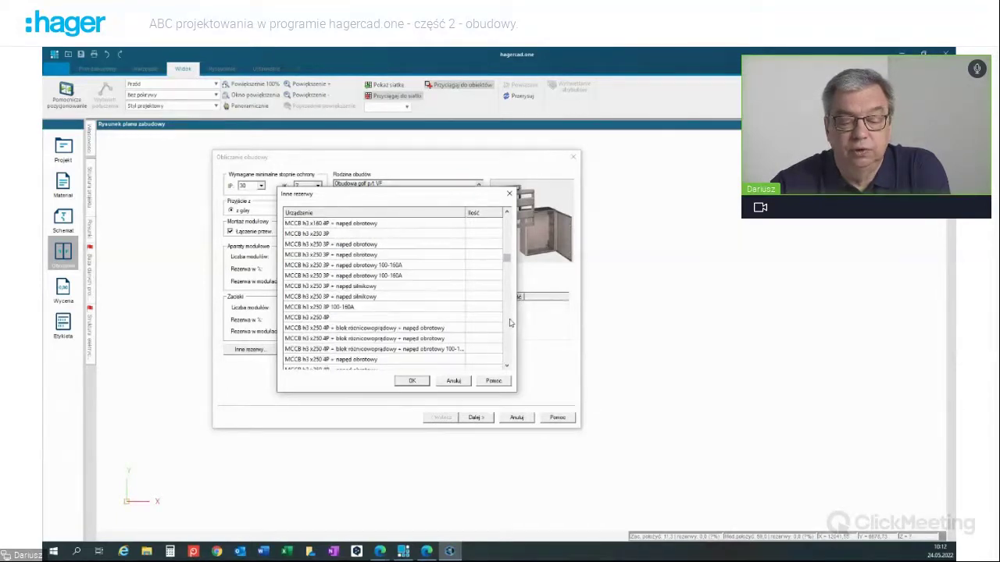
scroll(509, 323, "down", 6)
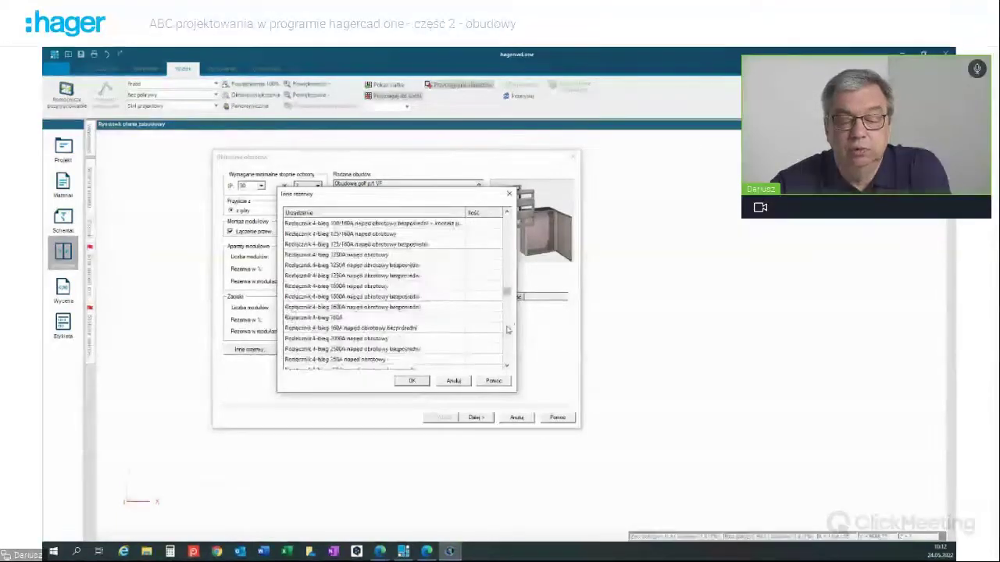
scroll(507, 334, "down", 3)
scroll(508, 333, "down", 5)
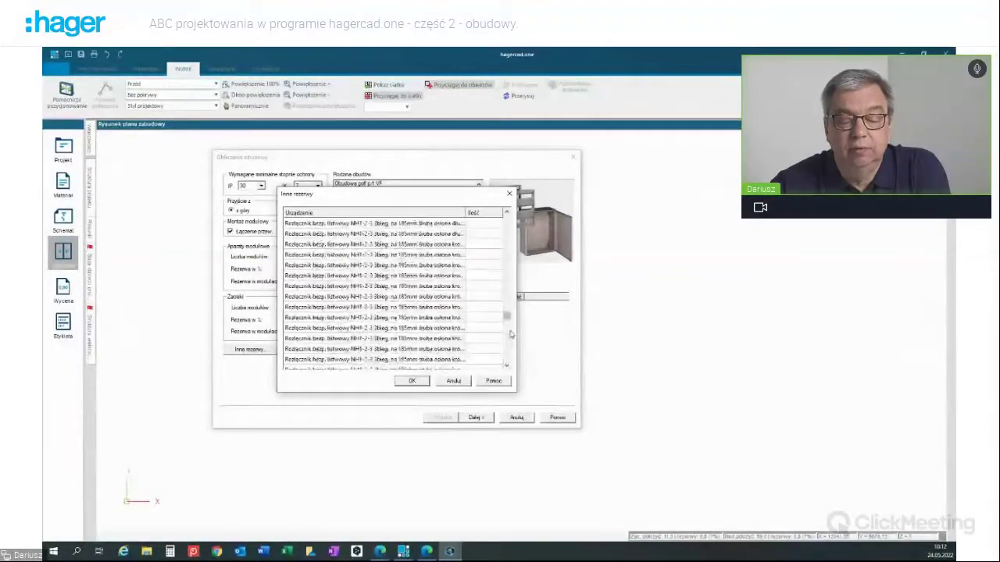
left_click(455, 381)
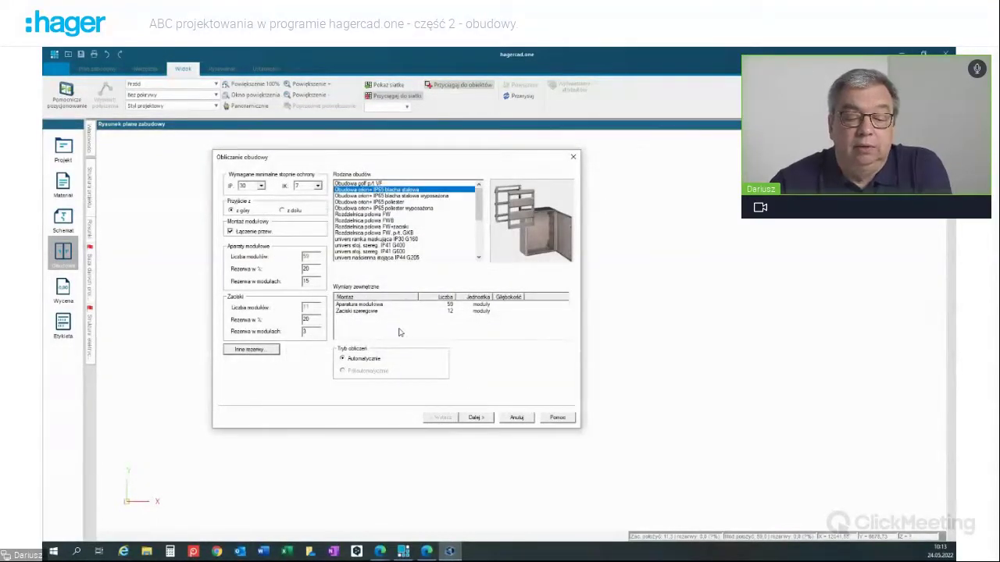
- Look through the enclosure families and select the Rozdzielnica polowa FWB family
scroll(384, 223, "down", 4)
scroll(385, 222, "down", 3)
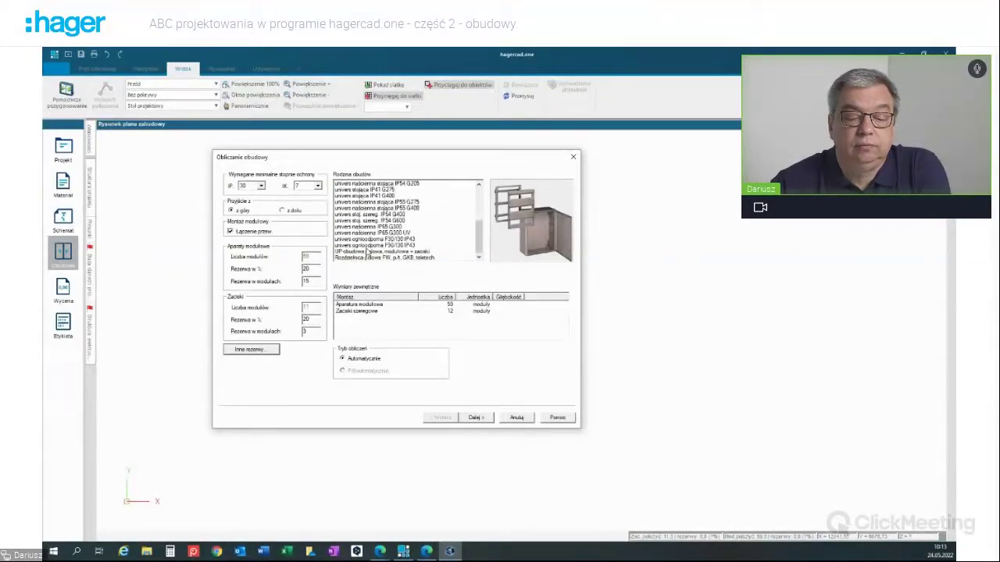
scroll(372, 242, "up", 3)
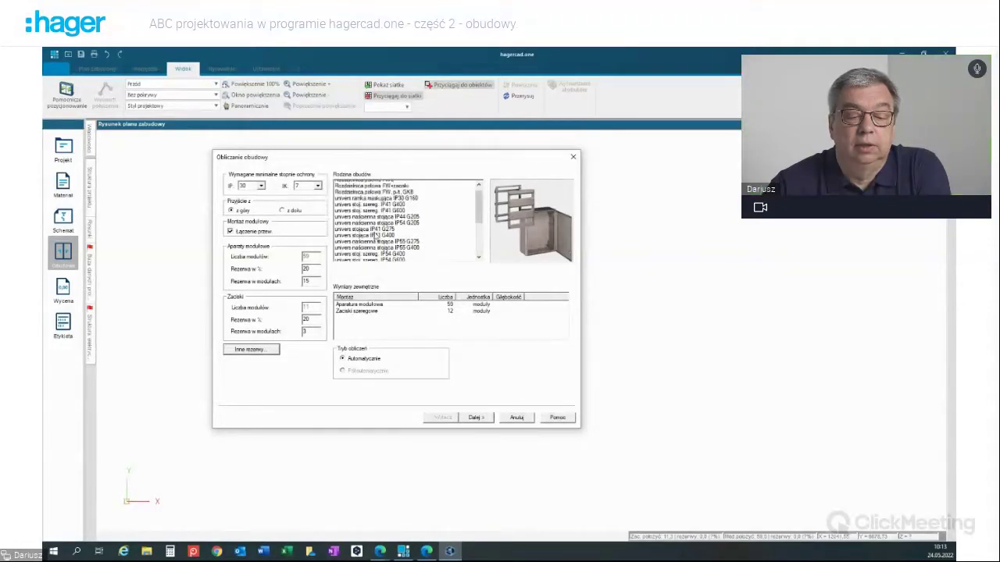
scroll(375, 236, "up", 2)
left_click(370, 214)
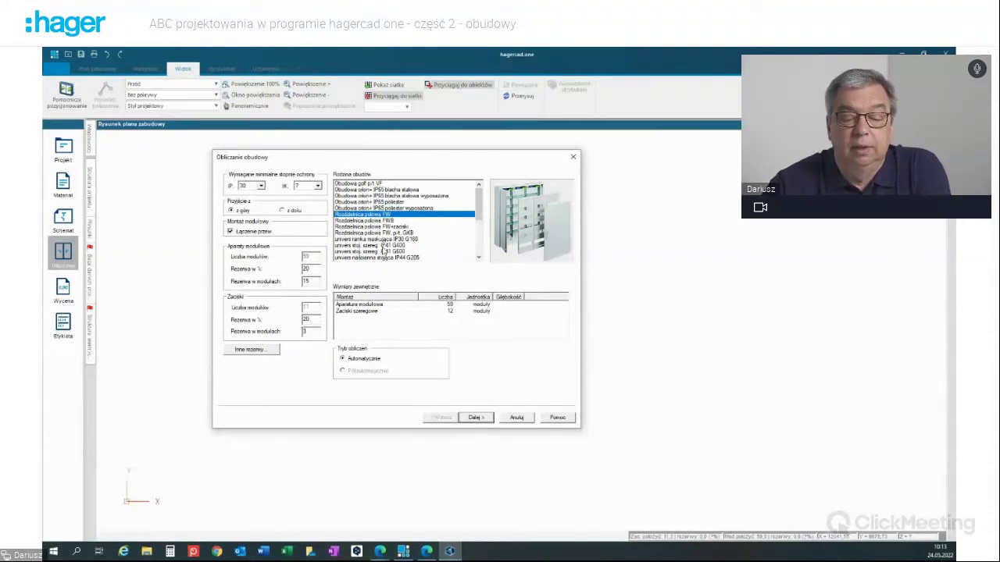
key("Down")
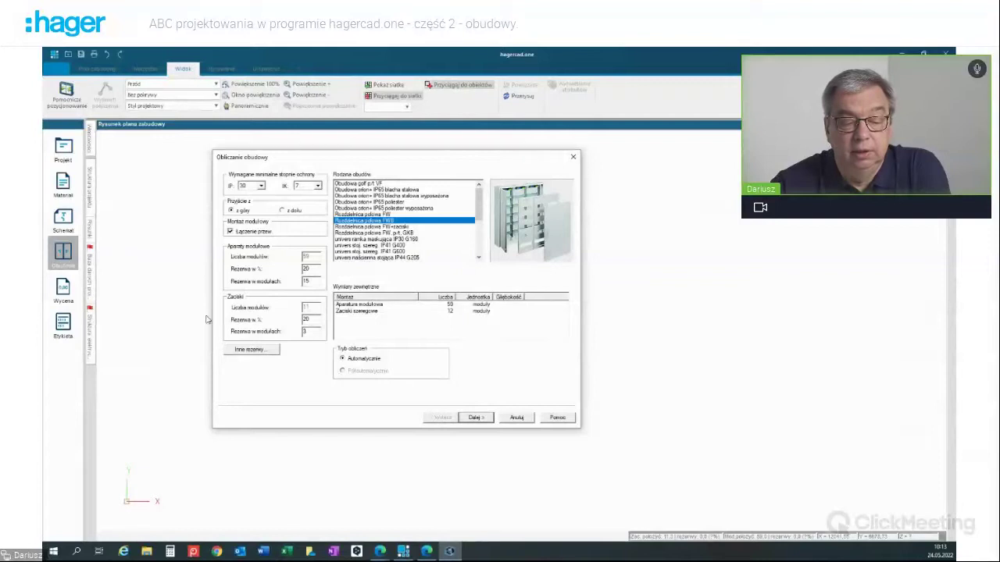
- Go through the terminal position page with the terminals placed at the bottom and continue to the possible configurations
left_click(91, 275)
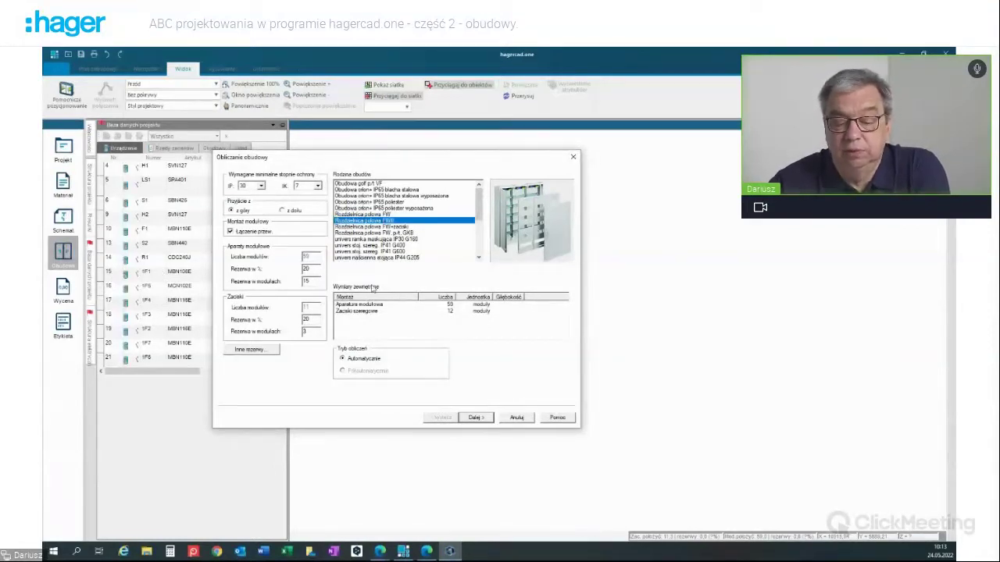
left_click(475, 417)
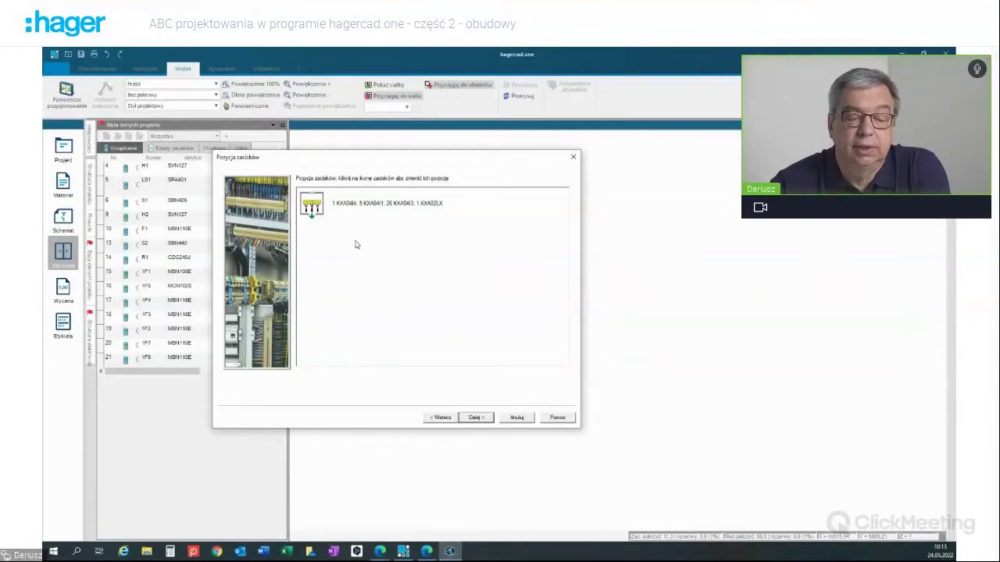
left_click(312, 205)
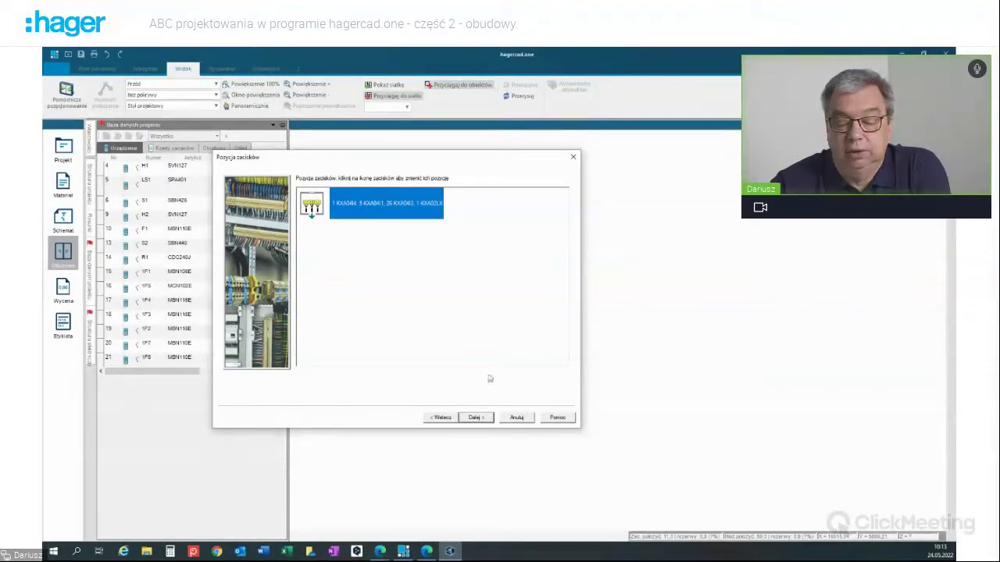
left_click(474, 418)
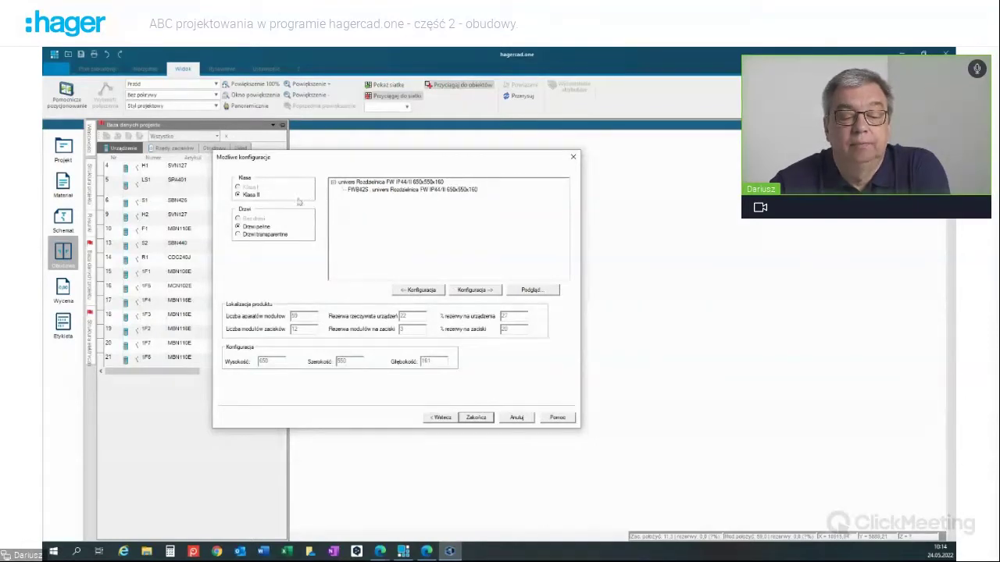
- Try transparent doors (Drzwi transparentne) for the class II enclosure and return to full doors (Drzwi pełne)
left_click(239, 195)
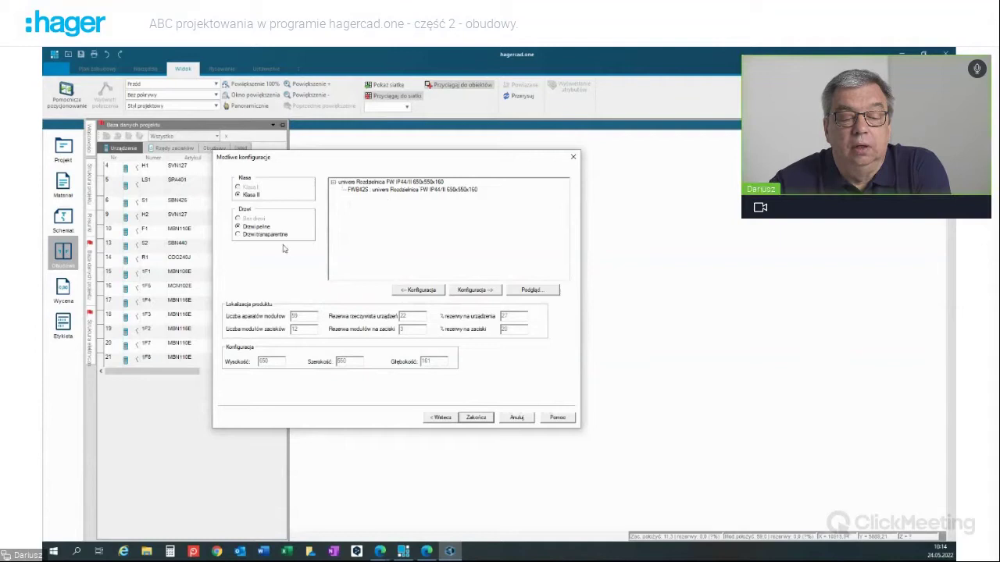
left_click(238, 235)
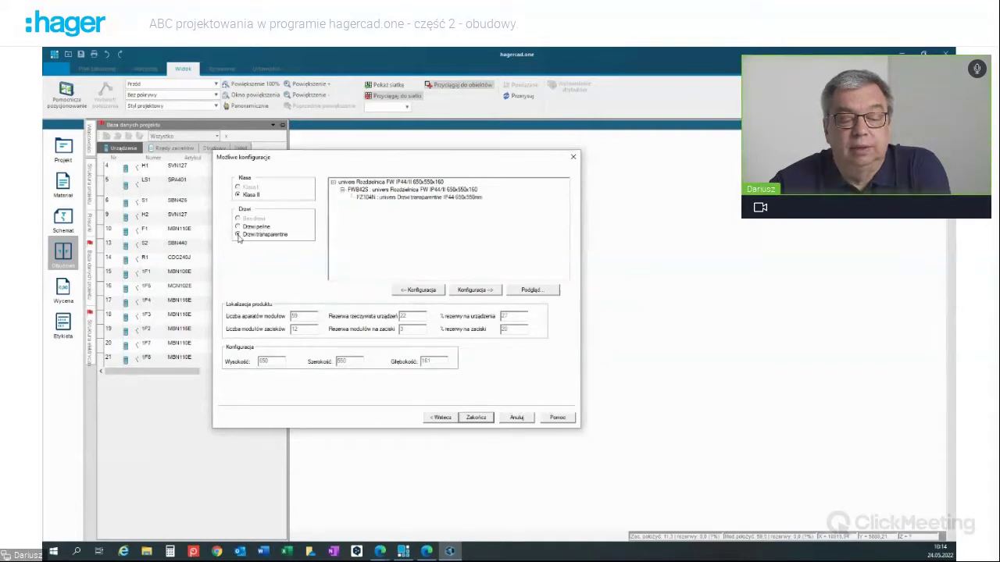
left_click(238, 226)
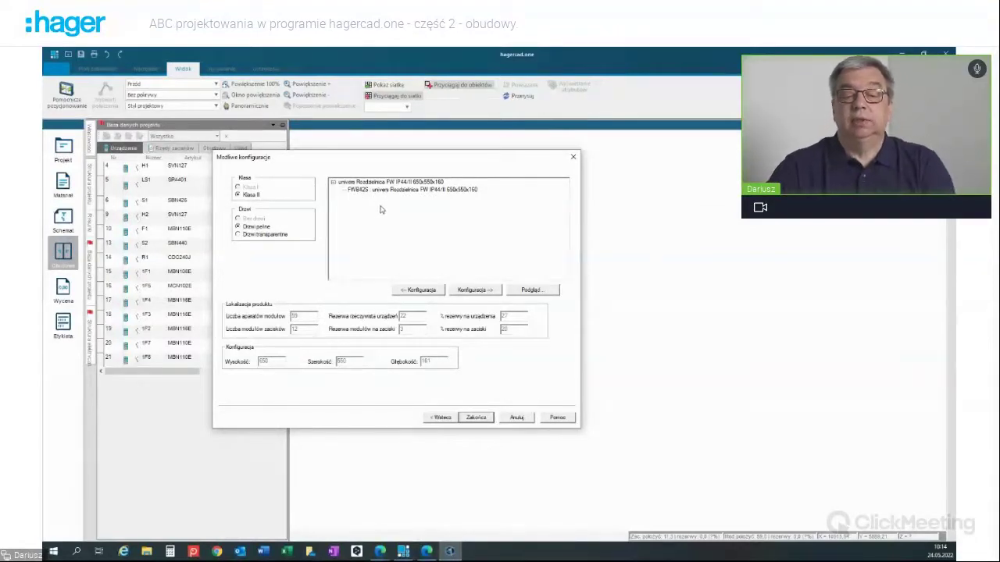
- Preview the FWB42S configuration in the enclosure layout drawing
left_click_drag(442, 159, 325, 122)
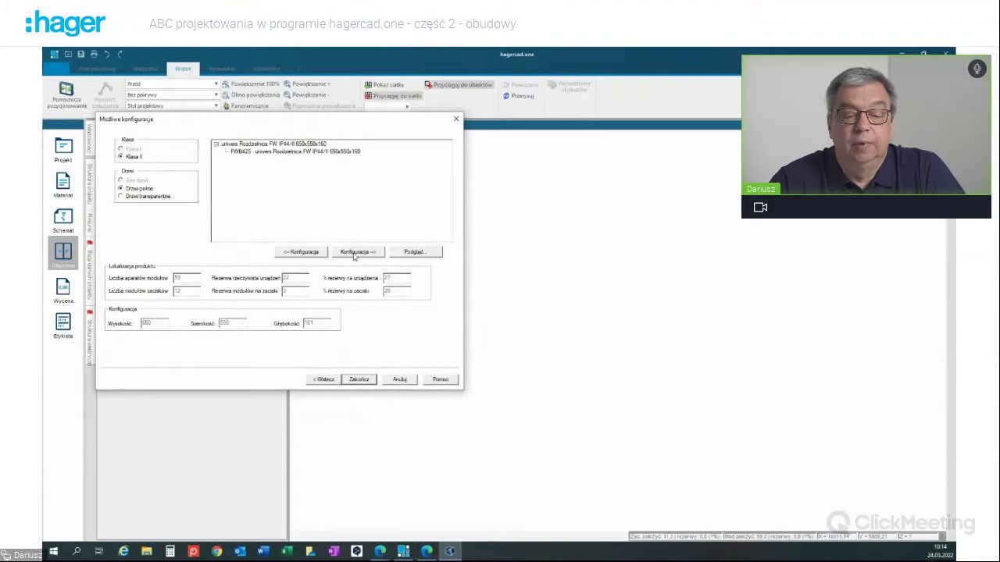
left_click(414, 252)
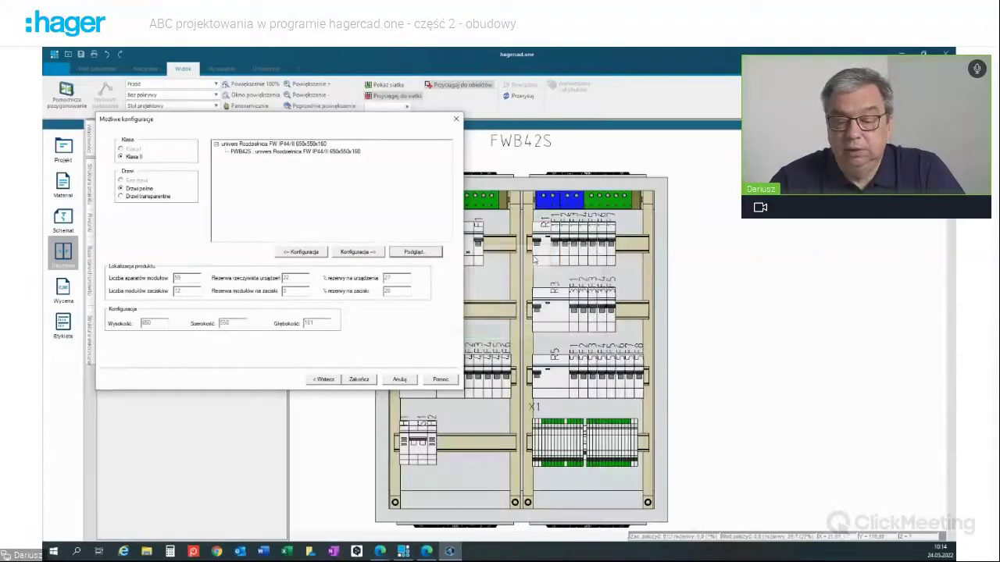
left_click(538, 185)
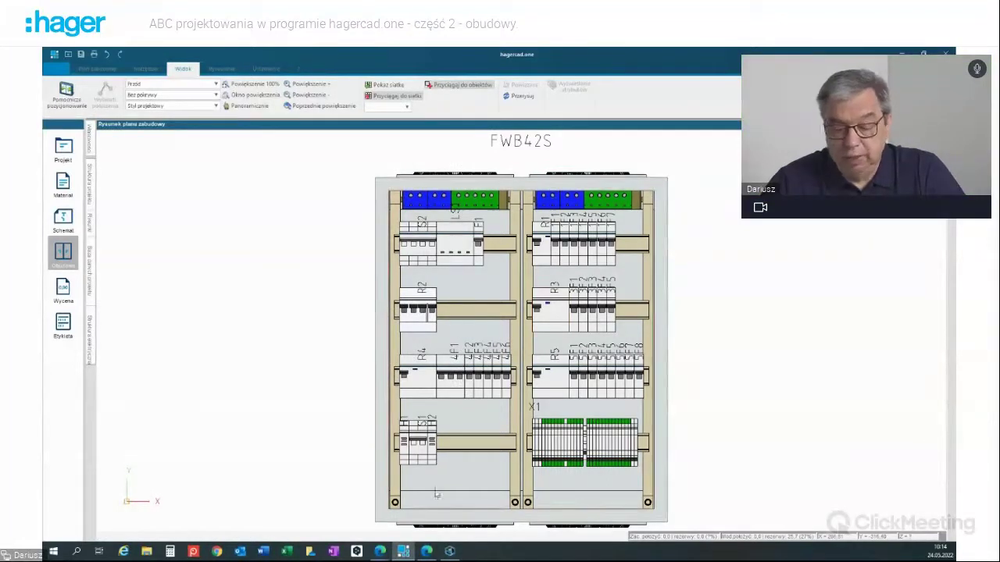
- Bring the hidden configuration dialog back in front and place it beside the enclosure drawing
left_click(404, 552)
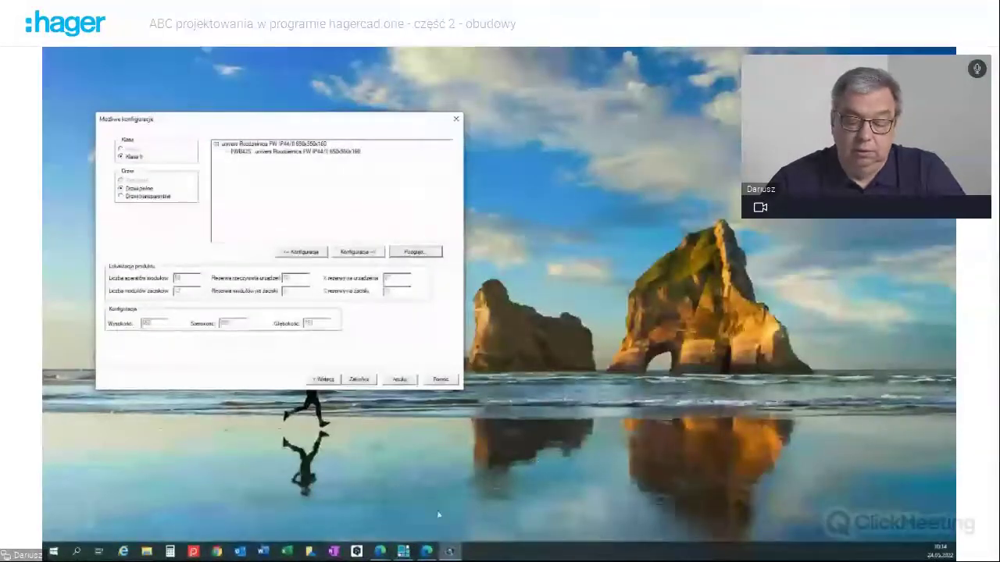
left_click(404, 551)
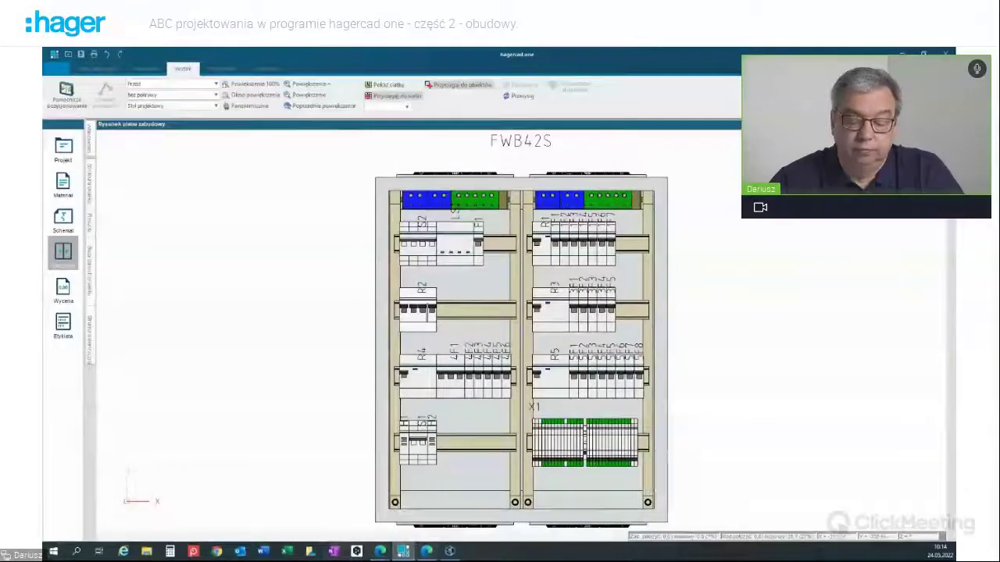
left_click(404, 552)
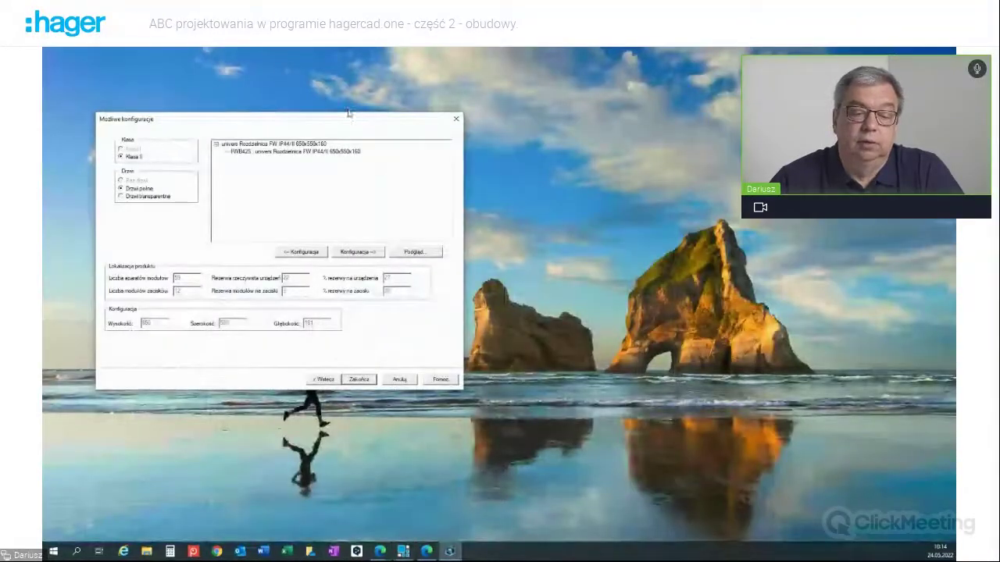
left_click_drag(350, 119, 706, 230)
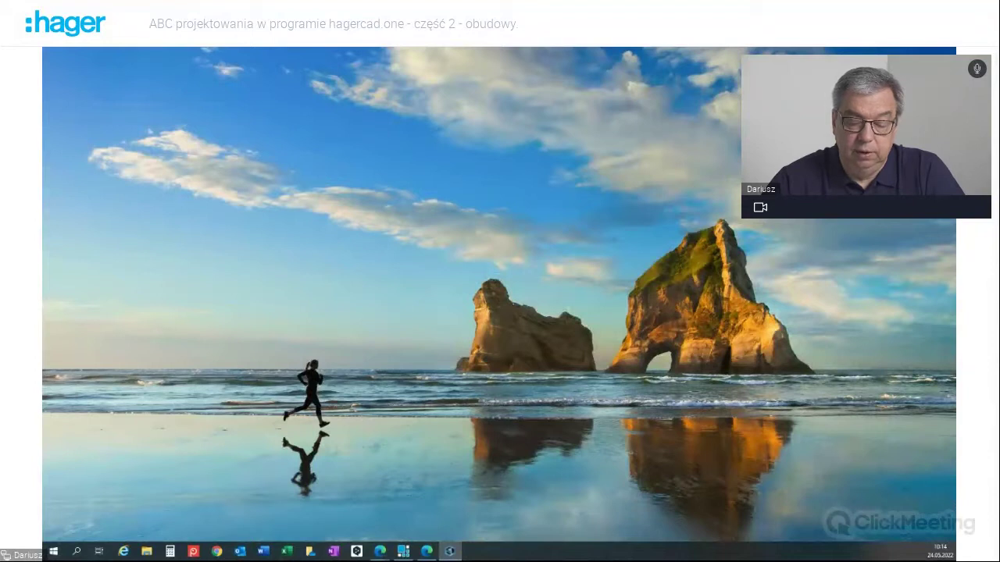
left_click(414, 549)
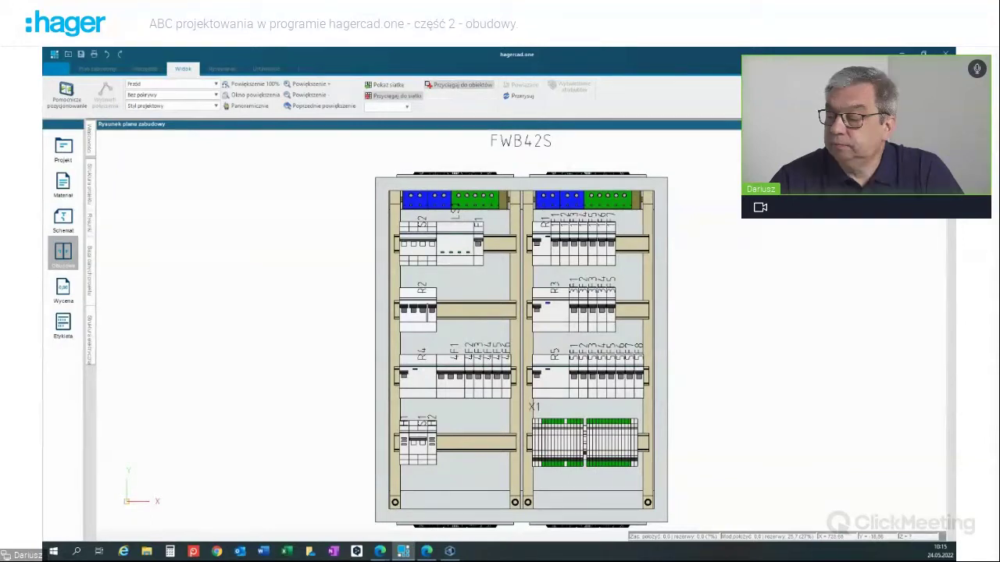
left_click_drag(482, 464, 244, 166)
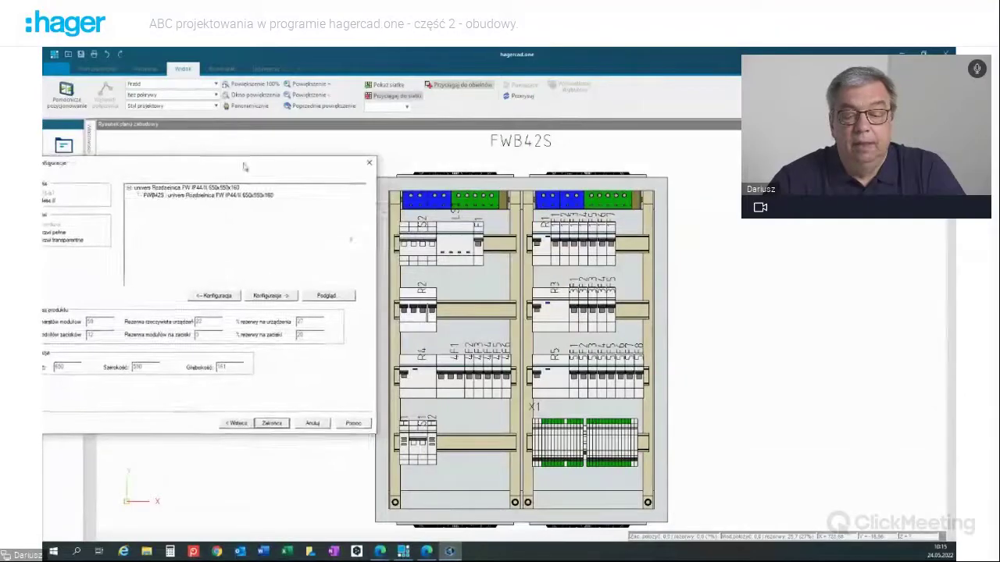
- Switch to the FWB62M2 configuration, check its preview and finish the enclosure calculation
left_click(173, 197)
left_click(270, 298)
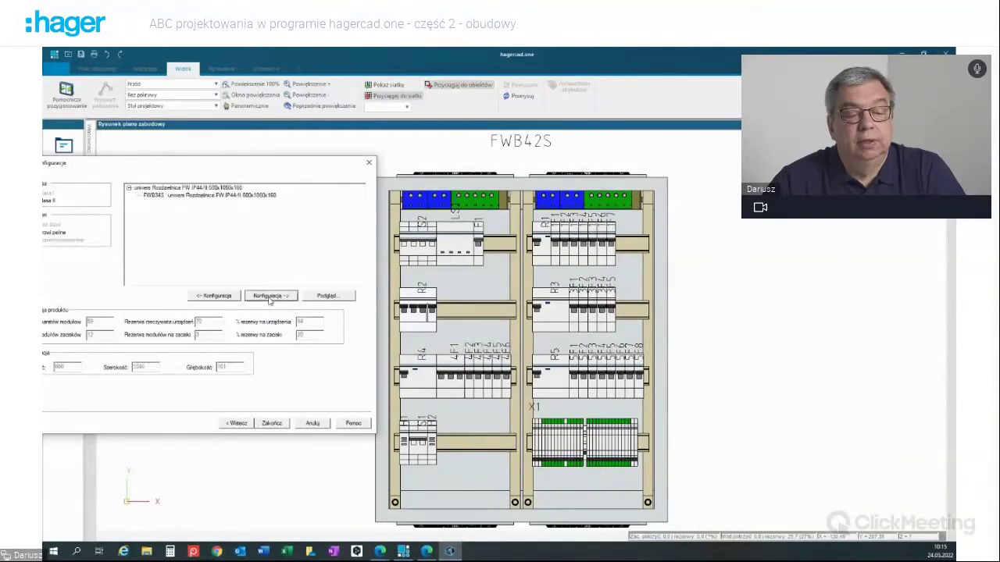
left_click(269, 297)
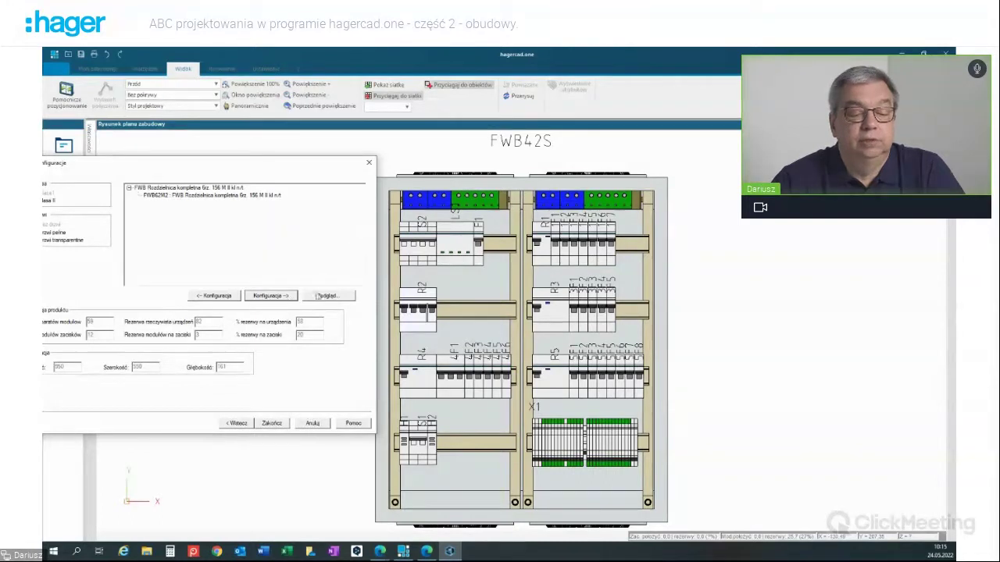
left_click(327, 297)
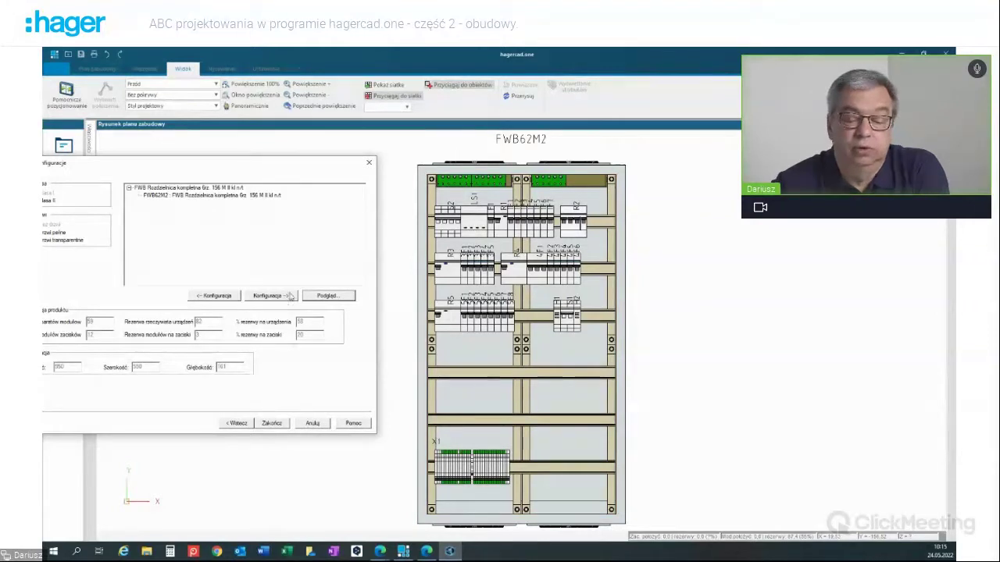
left_click_drag(257, 165, 475, 132)
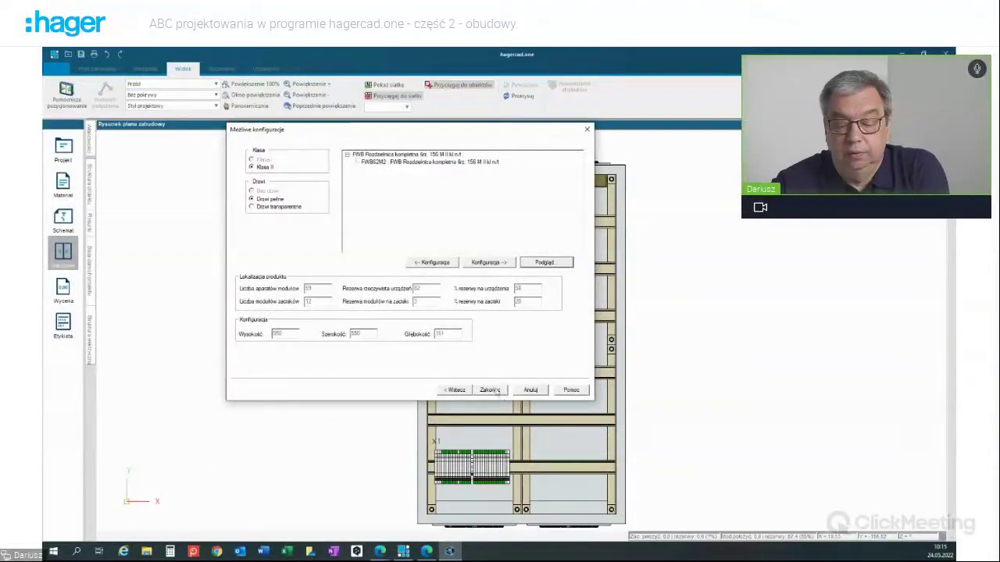
left_click(490, 391)
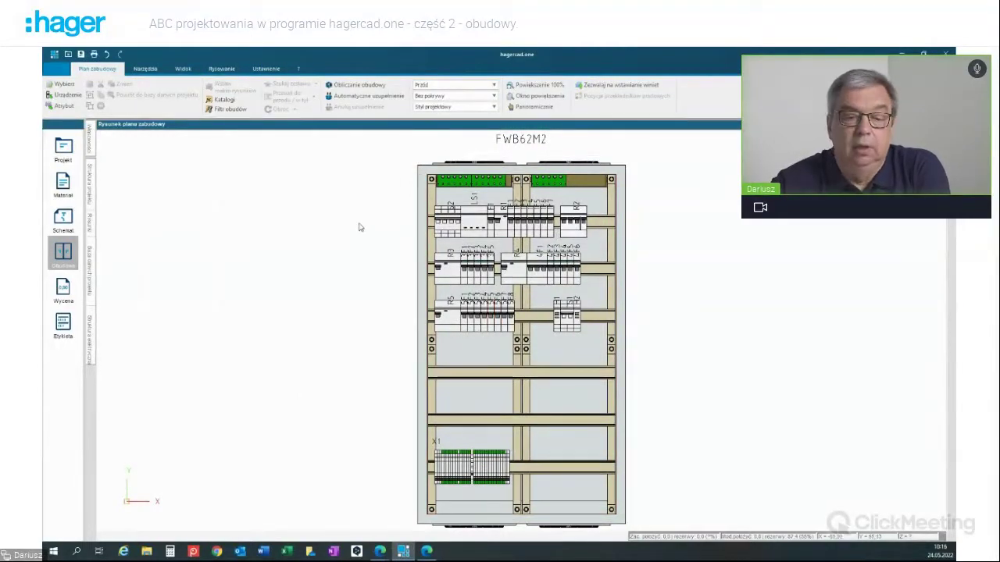
- Display the enclosure's front with its cover (Z pokrywą) and examine it from the right (prawy) and from above (góra)
left_click(494, 95)
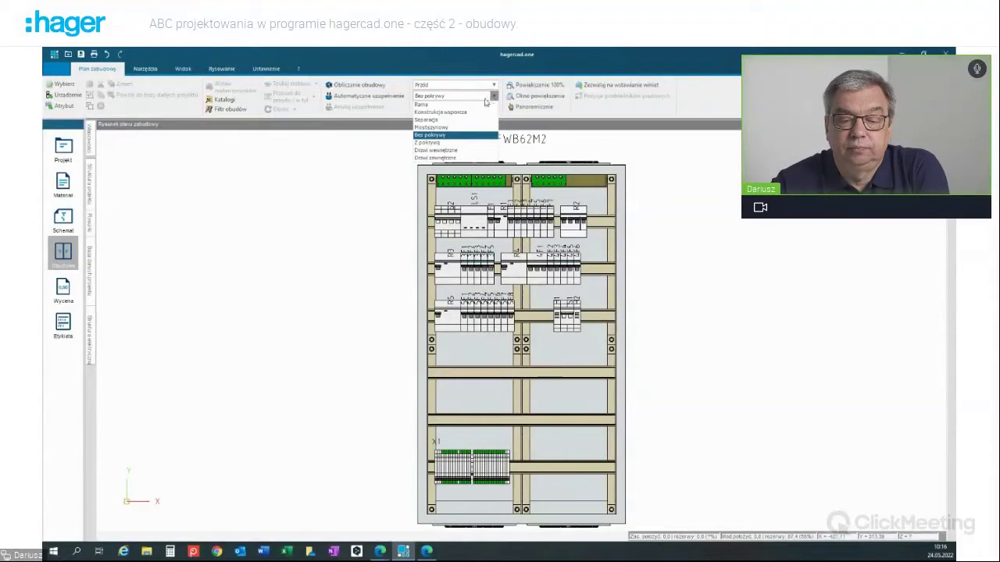
left_click(453, 143)
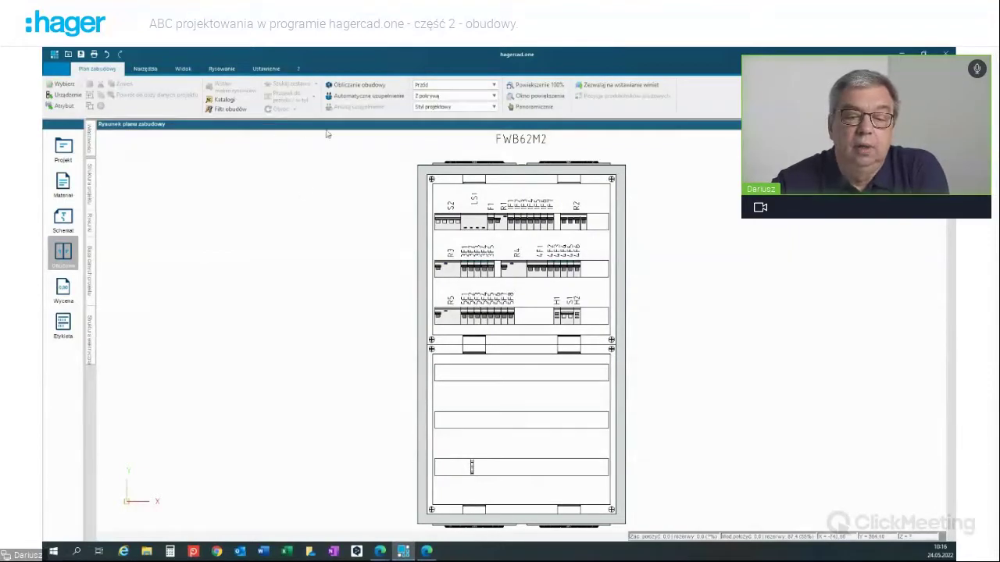
left_click(494, 85)
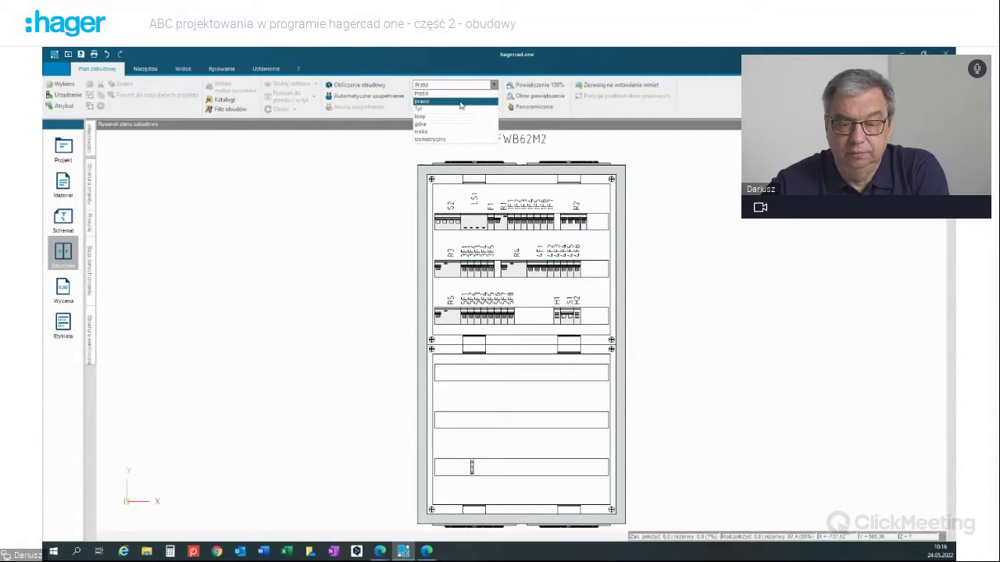
left_click(468, 102)
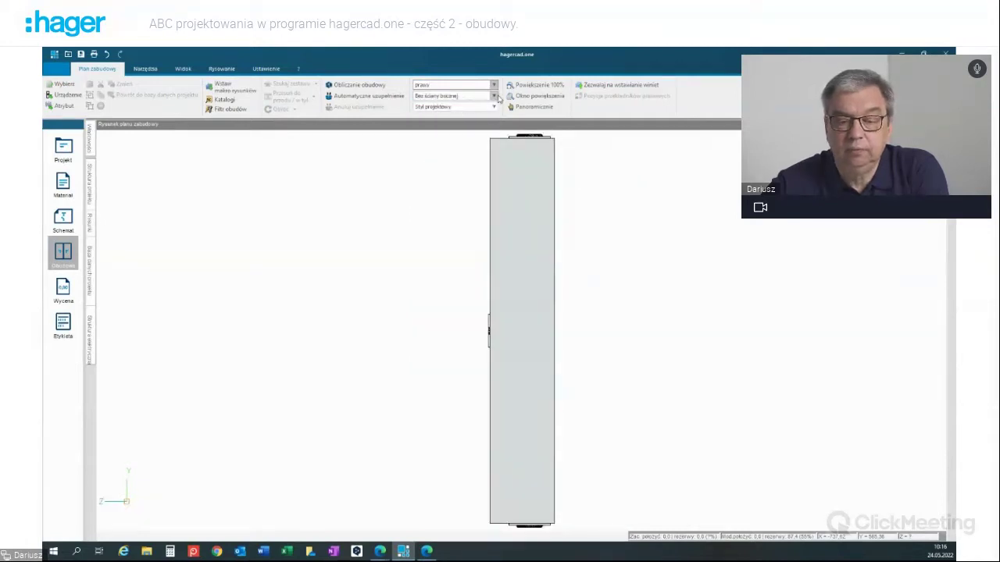
left_click(493, 85)
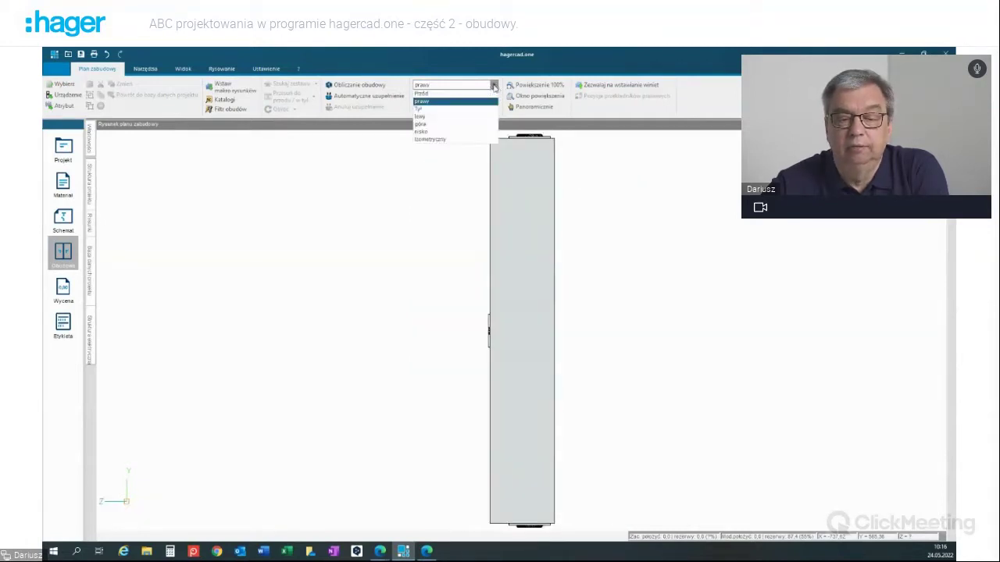
left_click(442, 127)
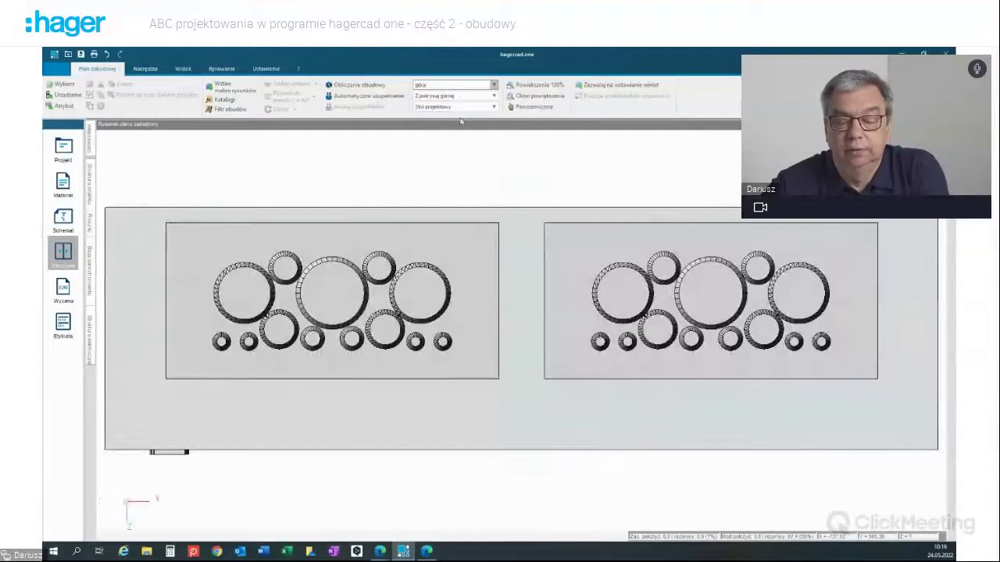
- Show the enclosure in isometric view (izometryczny) without its cover (Bez pokrywy) and rotate it to examine the interior
left_click(494, 85)
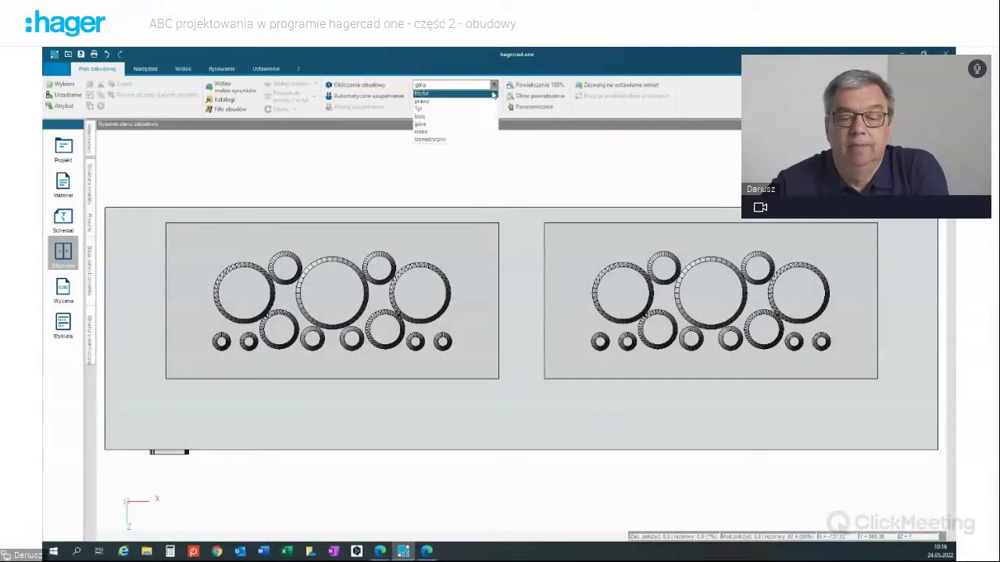
left_click(431, 139)
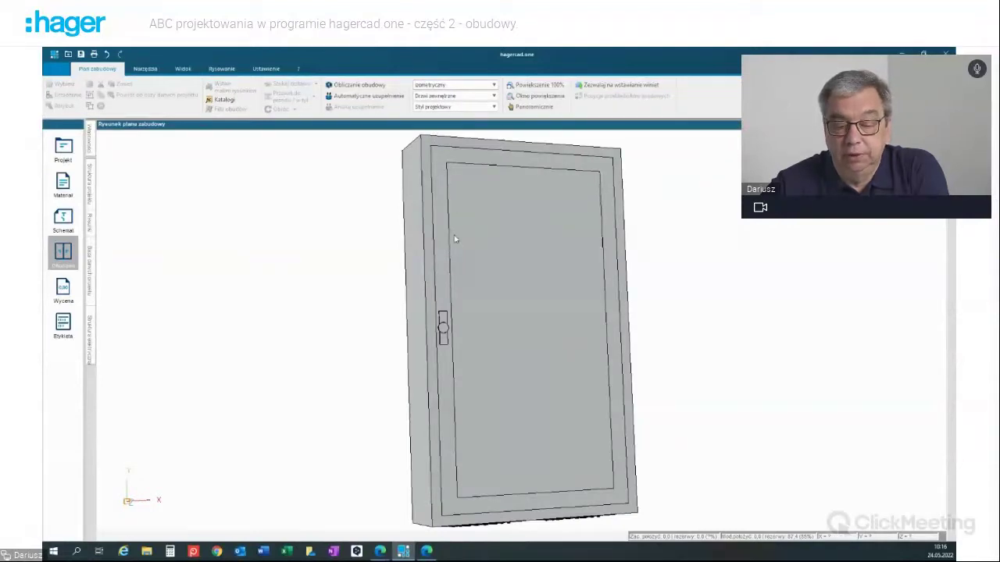
scroll(458, 233, "down", 1)
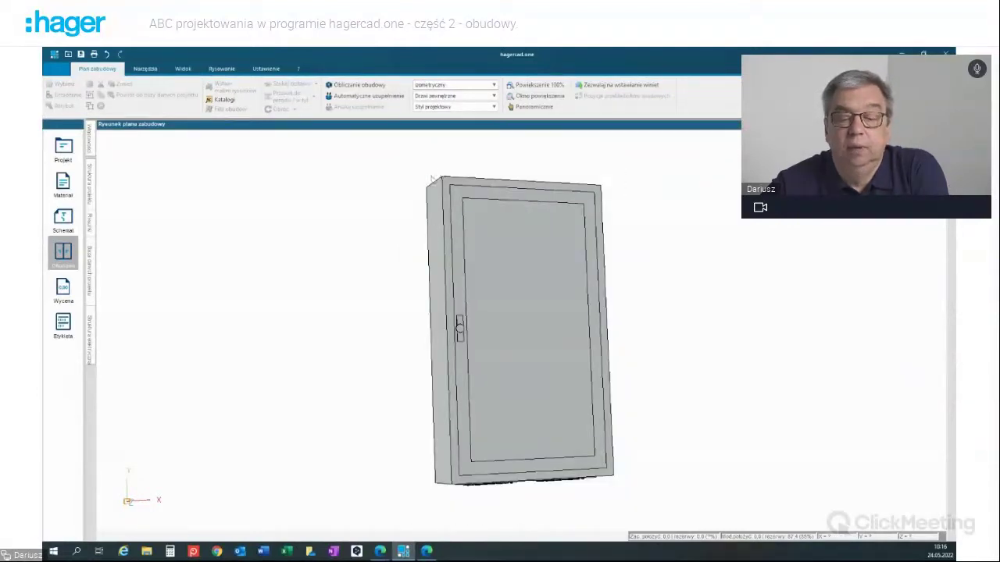
left_click(493, 95)
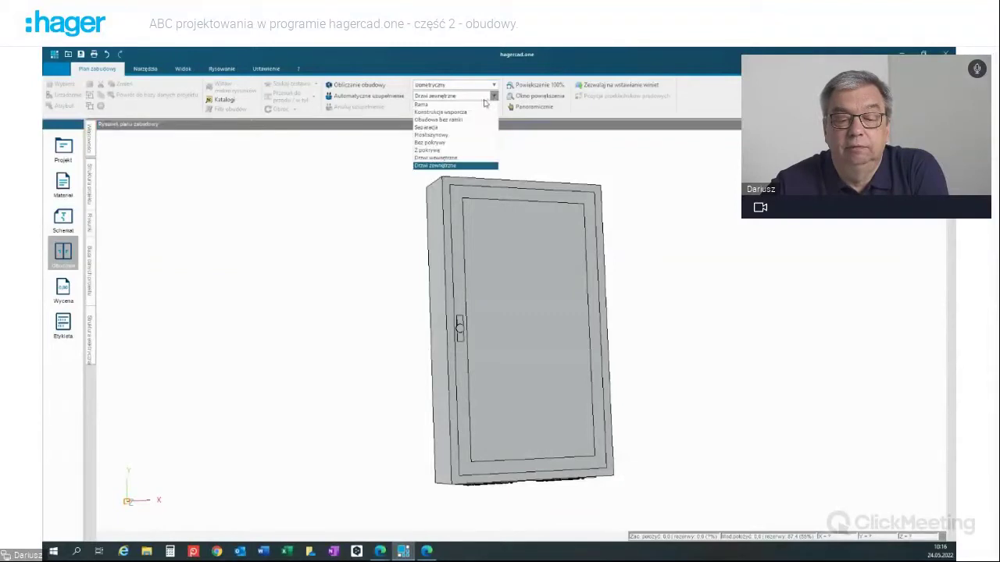
left_click(431, 143)
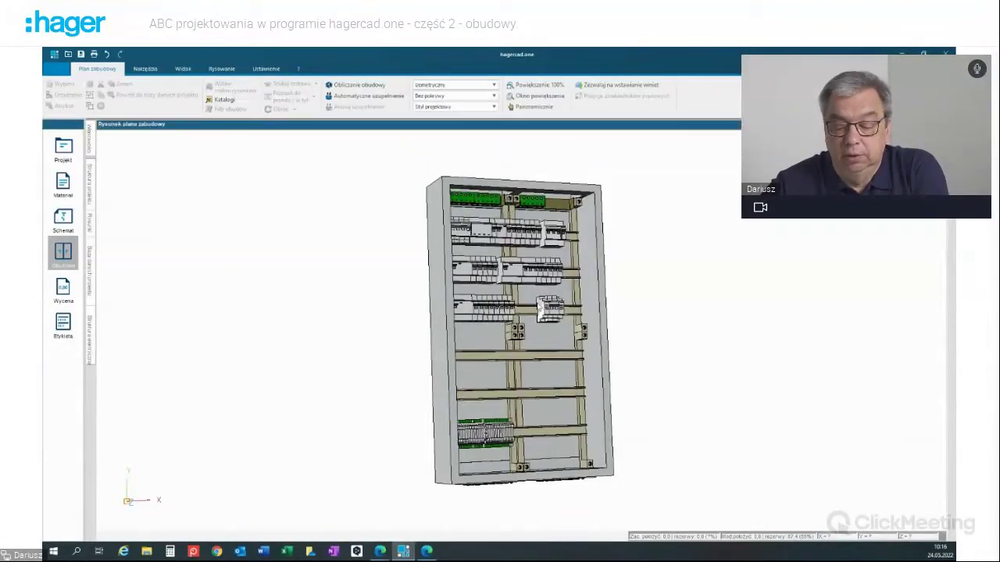
mouse_move(550, 309)
middle_mouse_down()
mouse_move(535, 309)
mouse_move(545, 295)
middle_mouse_up()
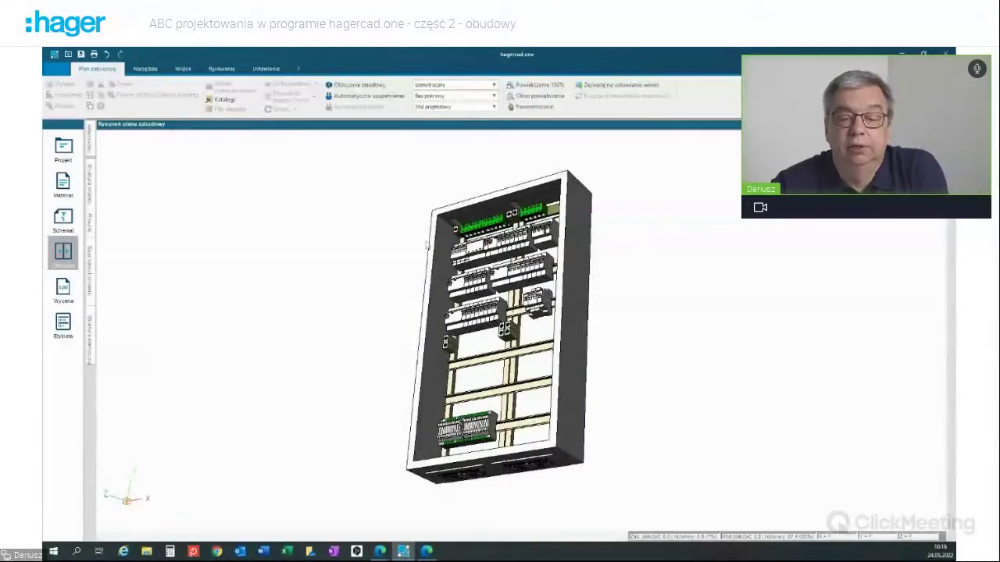
- View the enclosure from the front (Przód) and from the left side (lewy)
left_click(494, 85)
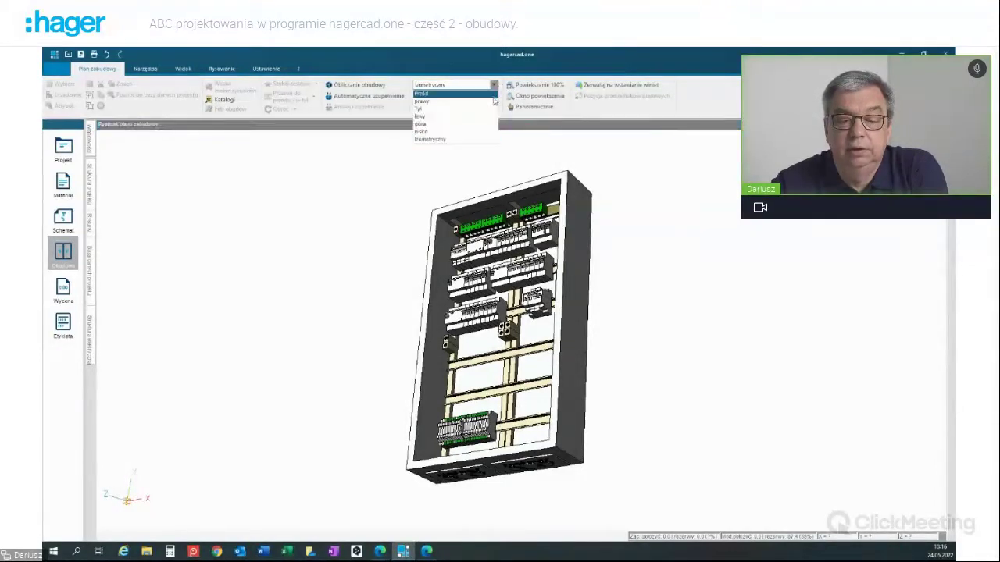
left_click(486, 94)
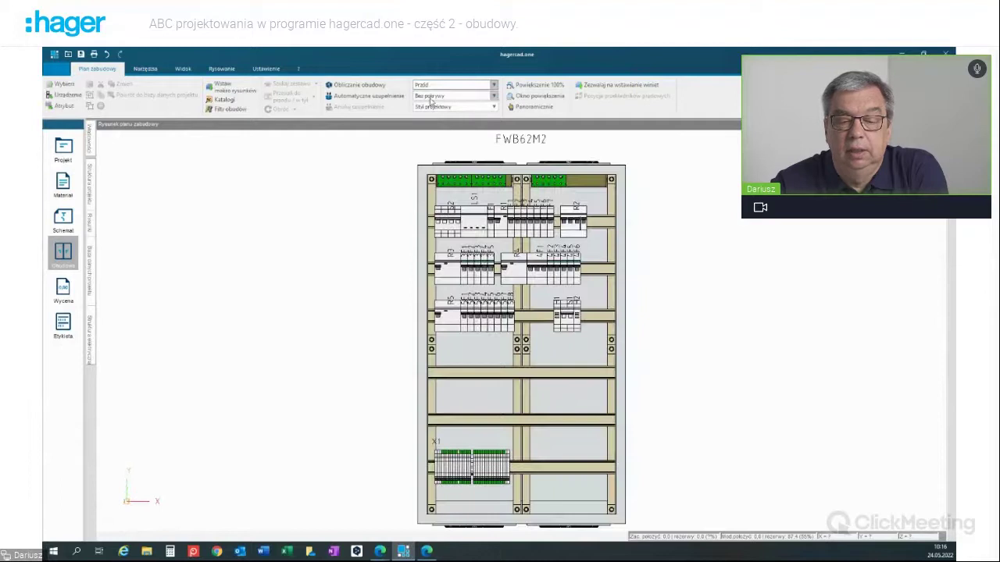
left_click(492, 85)
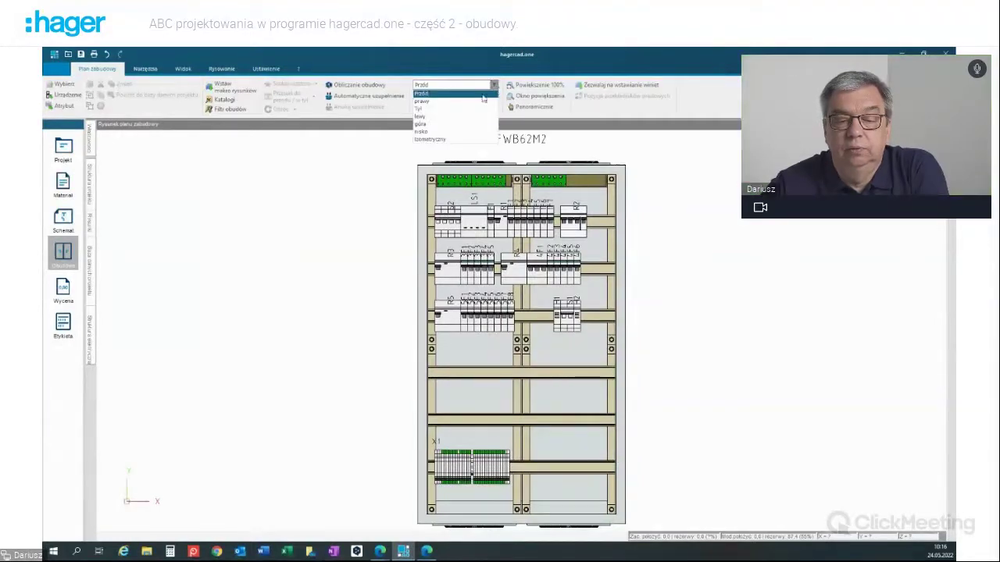
left_click(436, 117)
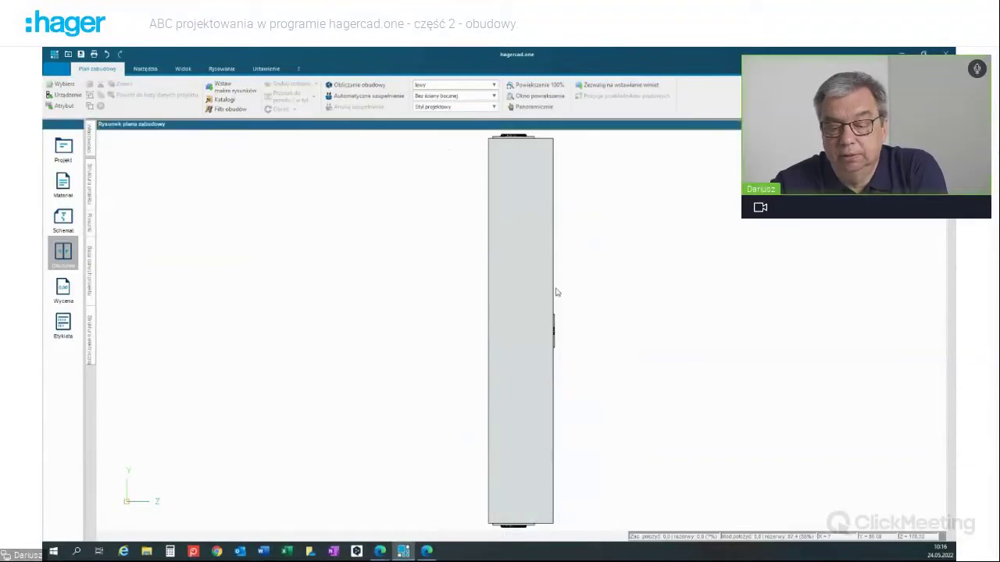
- Apply the transparent enclosure style (Rozdzielnica transparentna) to the left view and examine the mounting depth of the devices
left_click(493, 107)
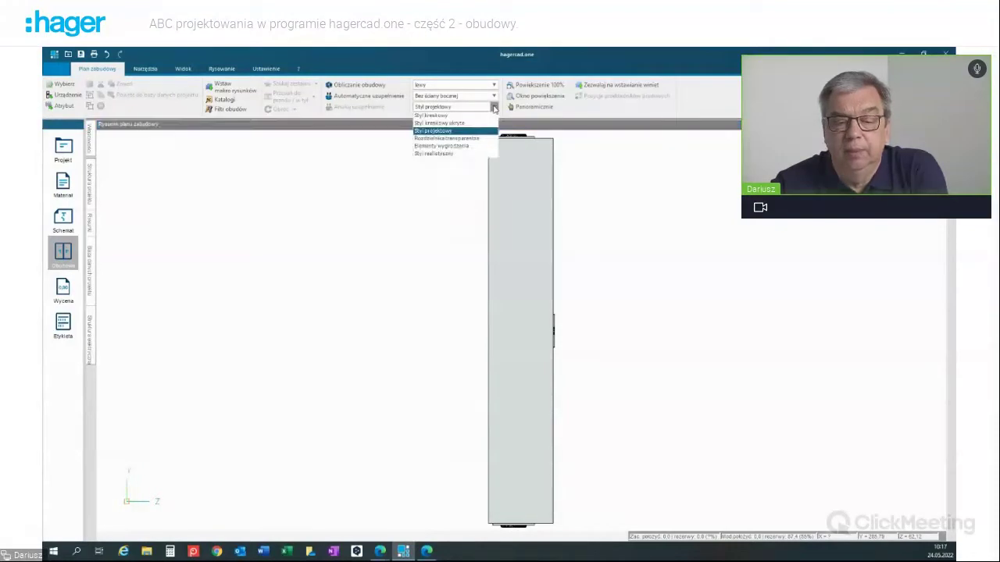
left_click(443, 139)
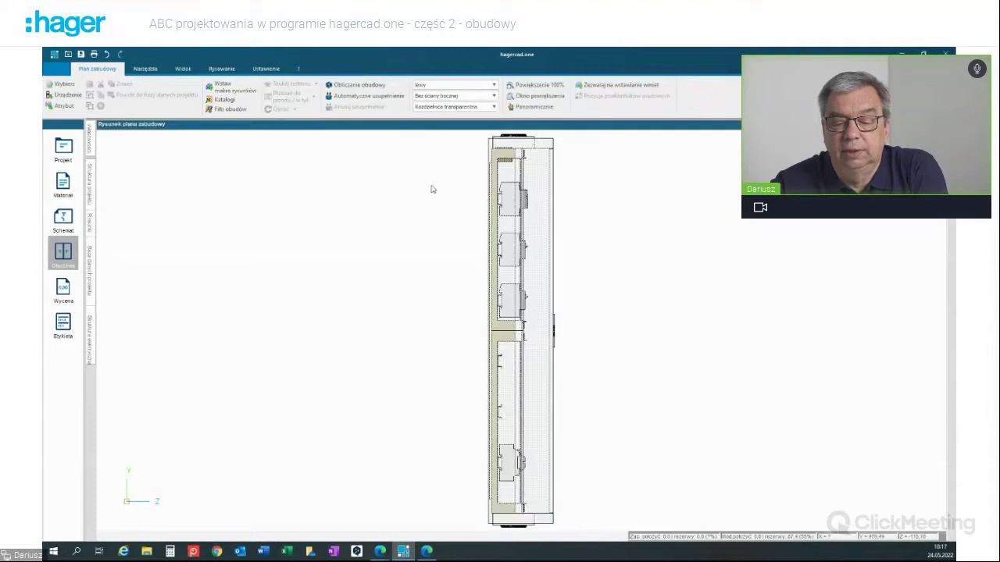
scroll(536, 253, "up", 4)
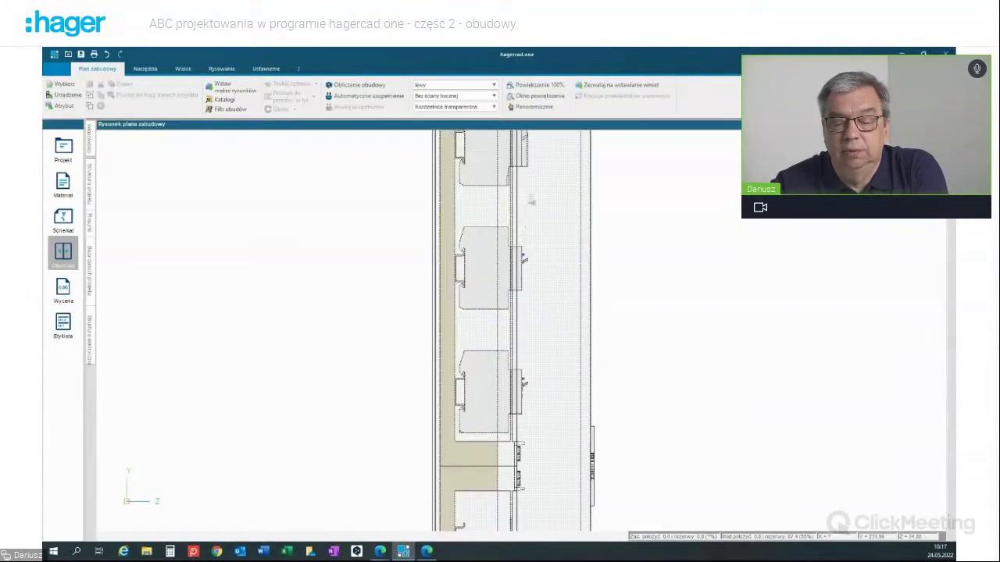
scroll(536, 189, "down", 1)
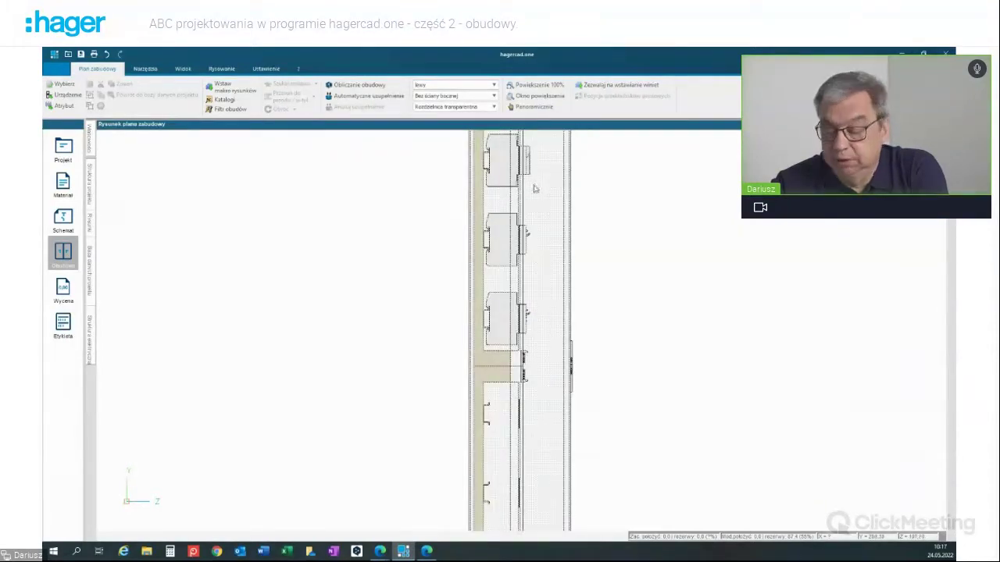
scroll(535, 195, "down", 3)
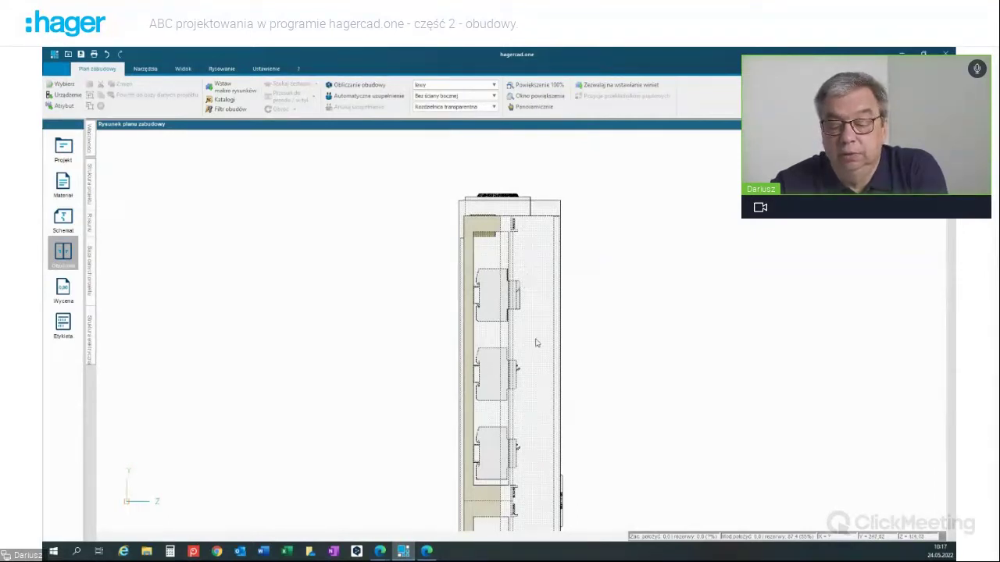
- Examine the transparent enclosure in isometric view (izometryczny), rotating it to look at the internal construction
left_click(494, 85)
left_click(466, 139)
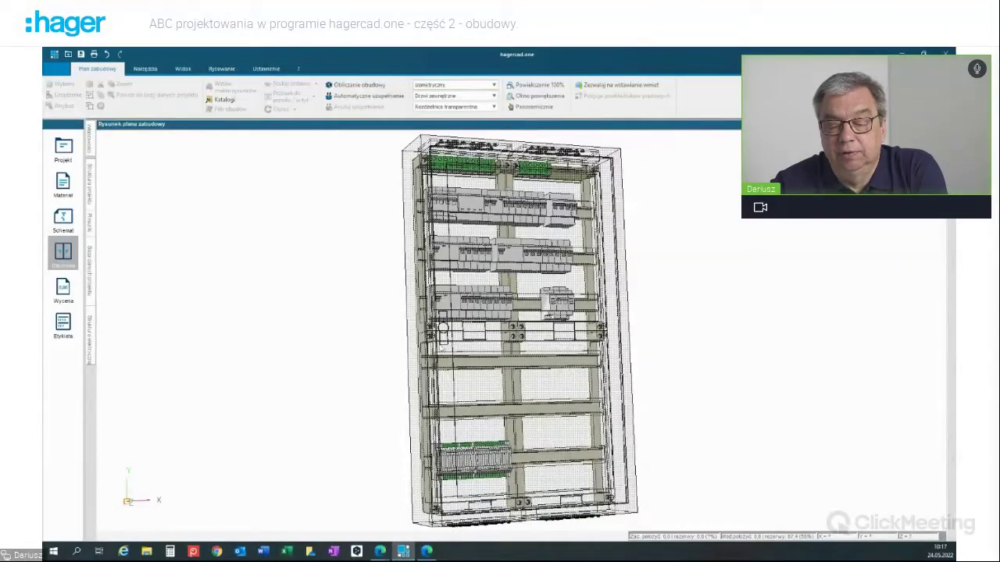
middle_click_drag(441, 331, 492, 338)
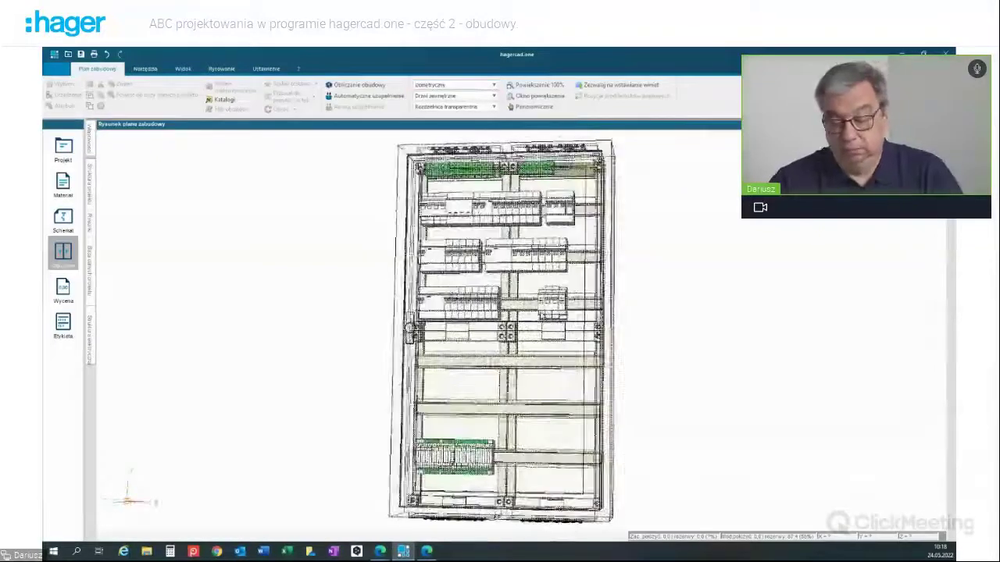
- Show the enclosure's front (Przód) in the hidden-line style (Styl kreskowy ukryty) without its cover (Bez pokrywy)
left_click(494, 85)
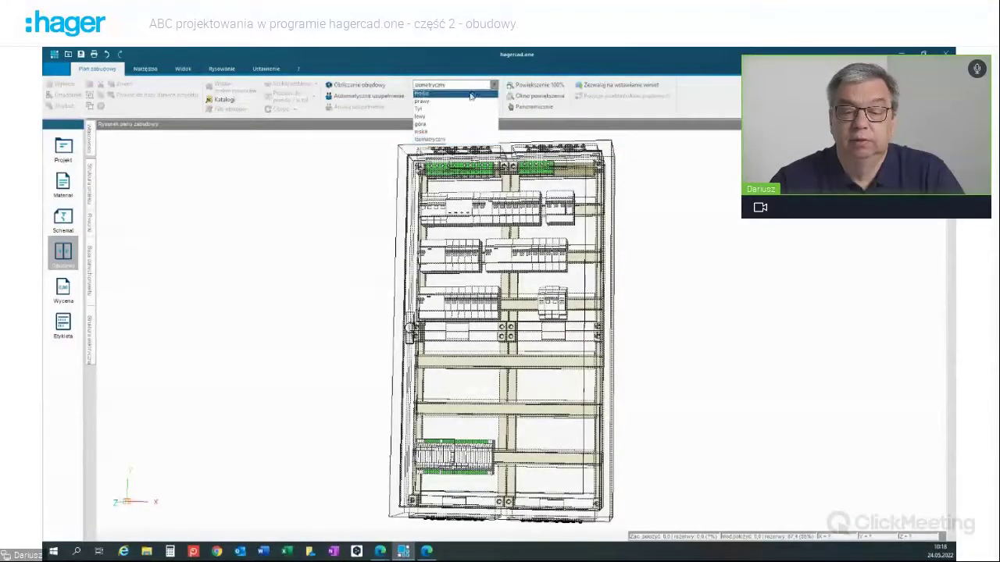
left_click(471, 94)
left_click(484, 106)
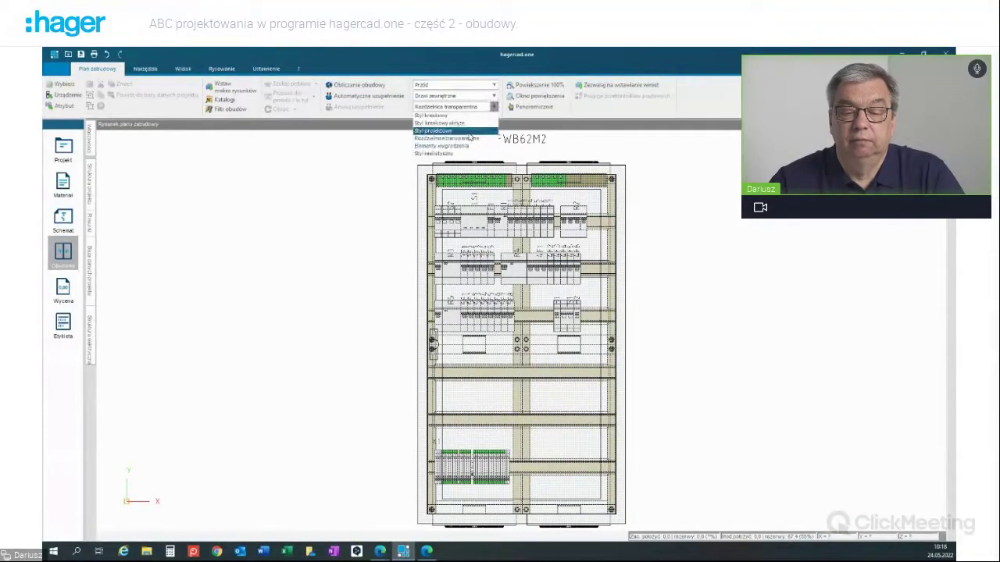
left_click(442, 123)
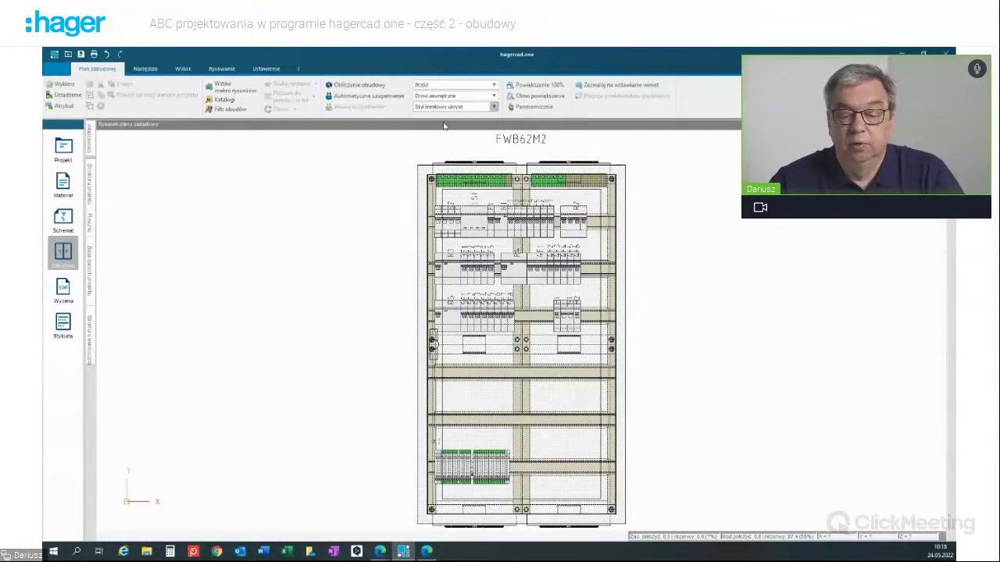
left_click(494, 95)
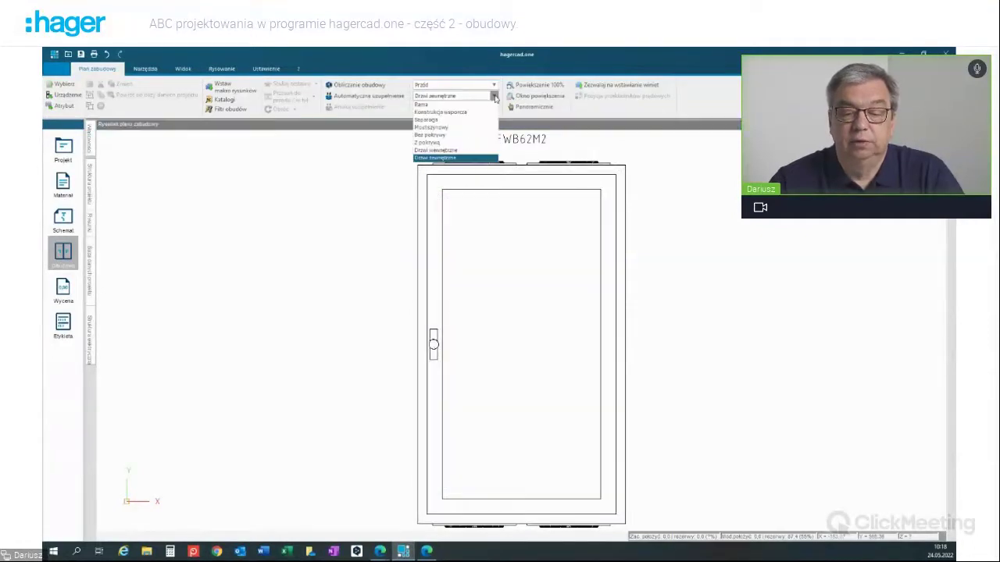
left_click(456, 136)
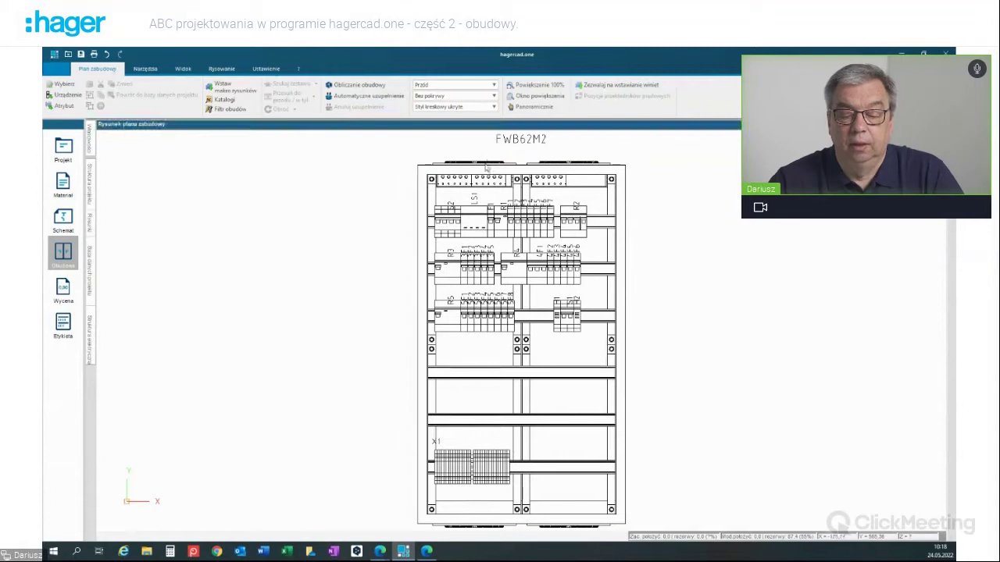
- Compare the project style (Styl projektowy) with the realistic style (Styl realistyczny) on the front view, and return to the project style
left_click(494, 107)
left_click(484, 131)
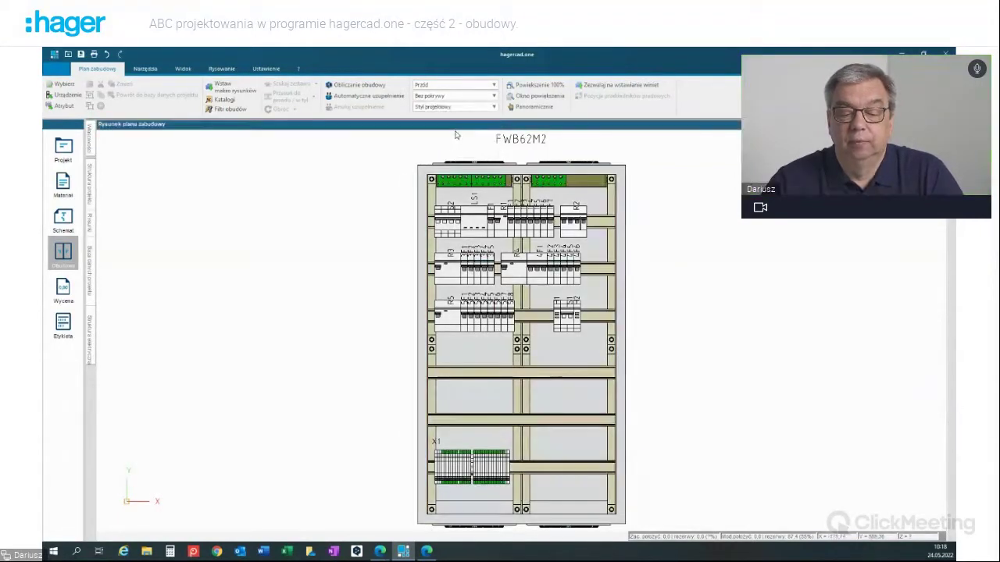
left_click(488, 107)
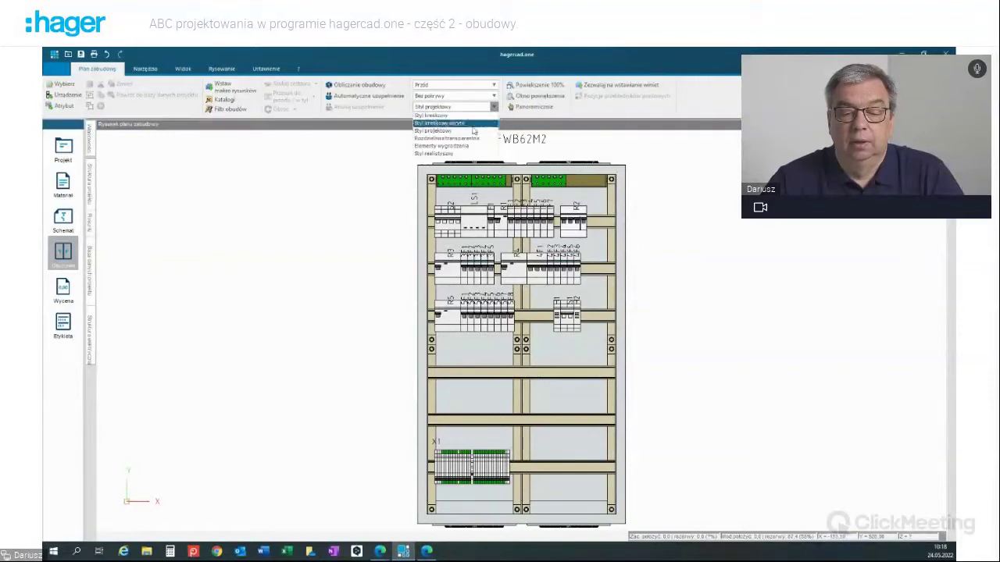
left_click(452, 159)
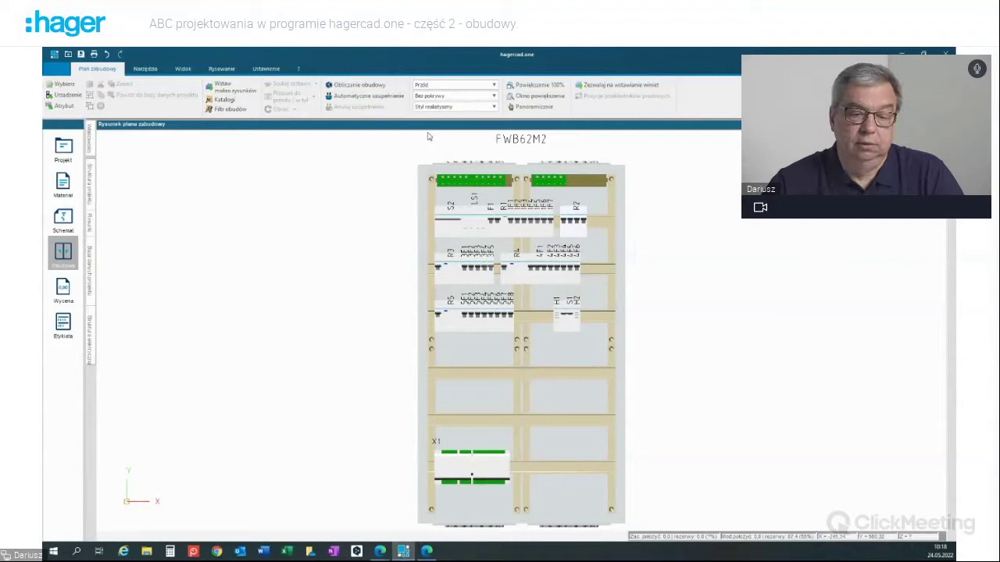
left_click(493, 105)
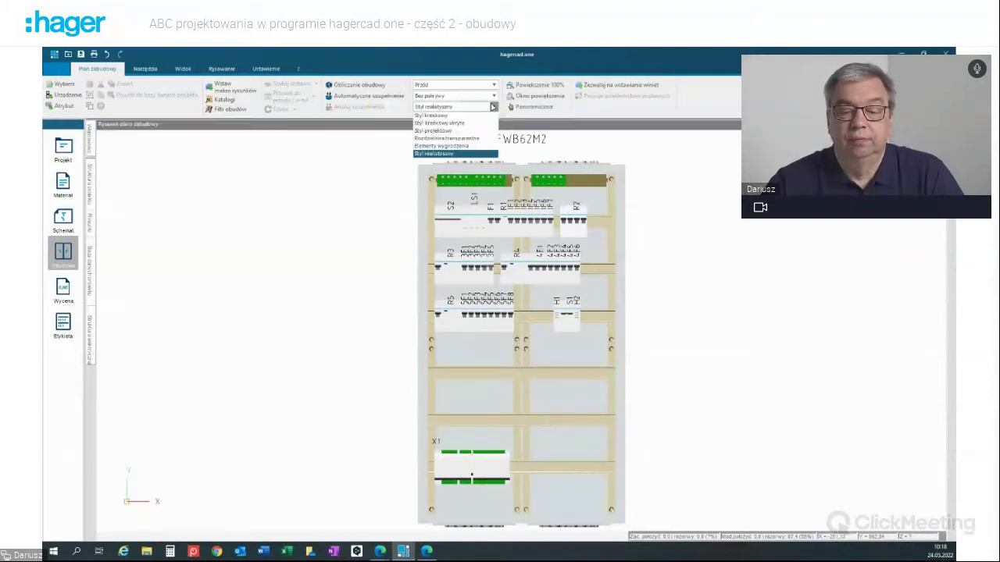
left_click(450, 133)
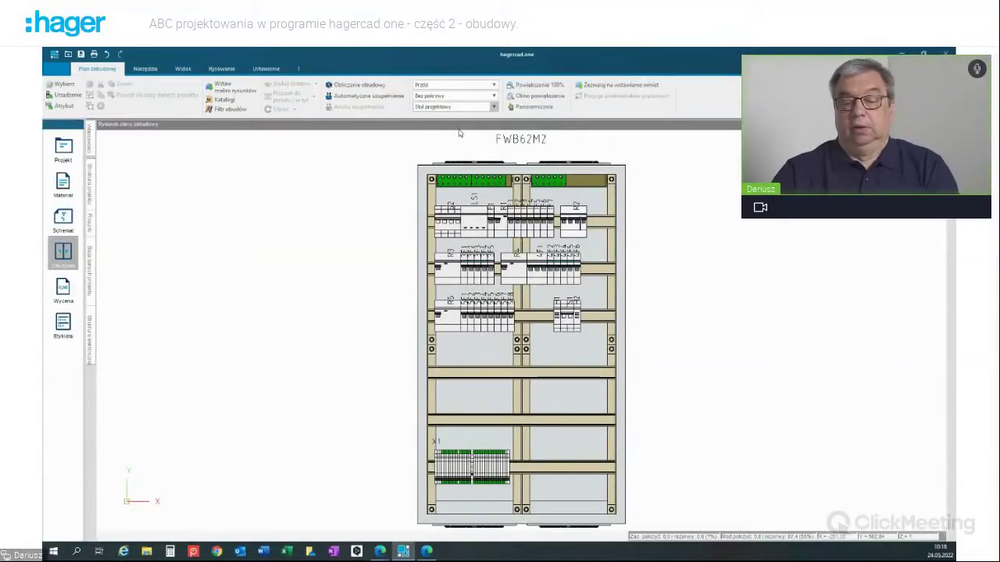
- Display the front of the enclosure with its cover (Z pokrywą)
left_click(474, 221)
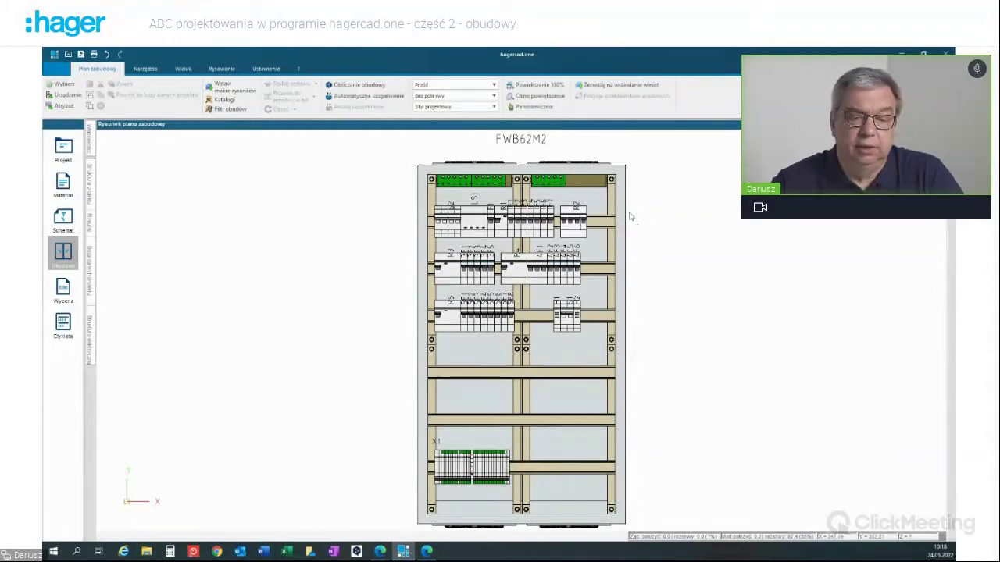
left_click(494, 96)
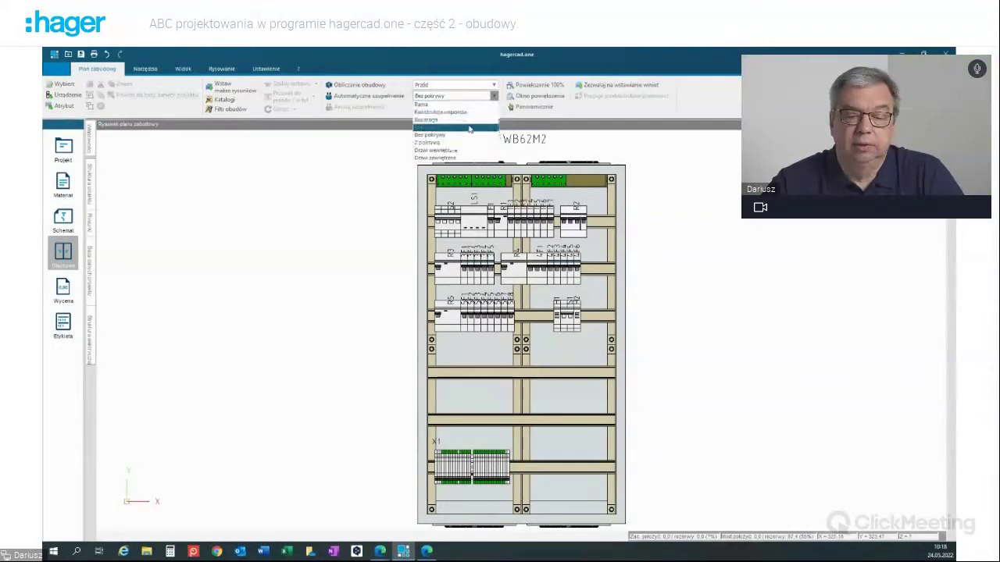
left_click(456, 145)
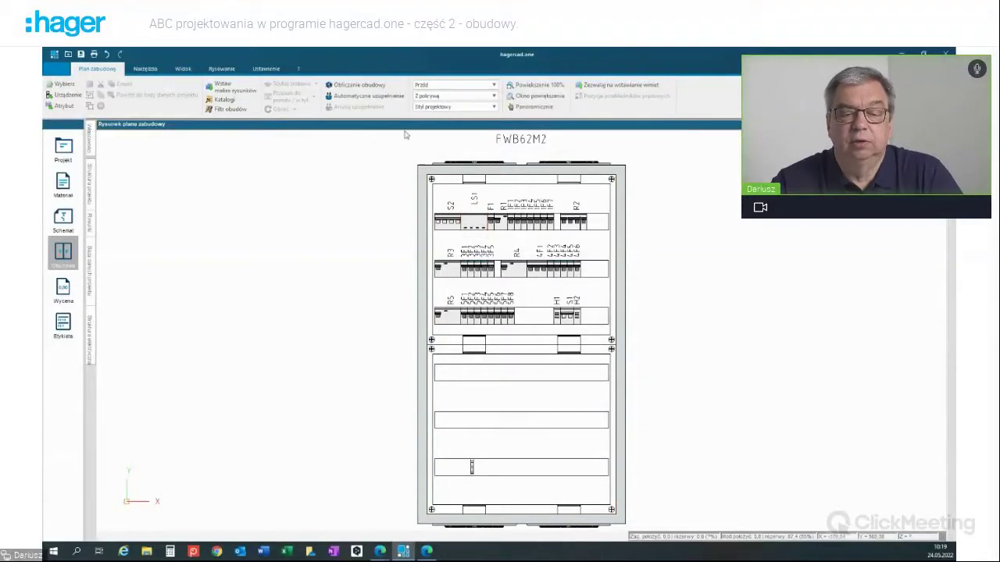
- Open the automatic completion settings (Automatyczne uzupełnienie) and review the options for additional products, wiring systems and cover plates
left_click(342, 97)
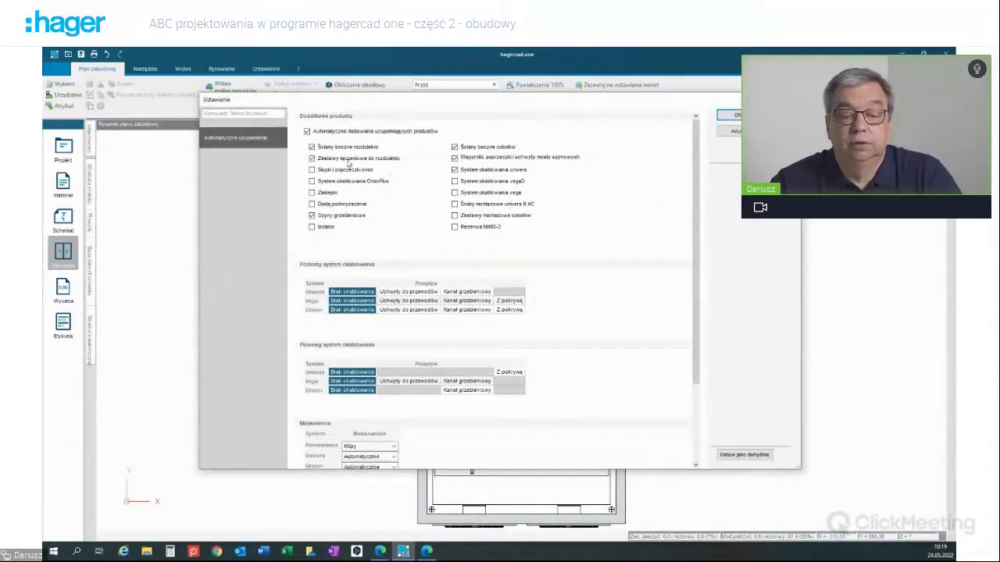
left_click(312, 148)
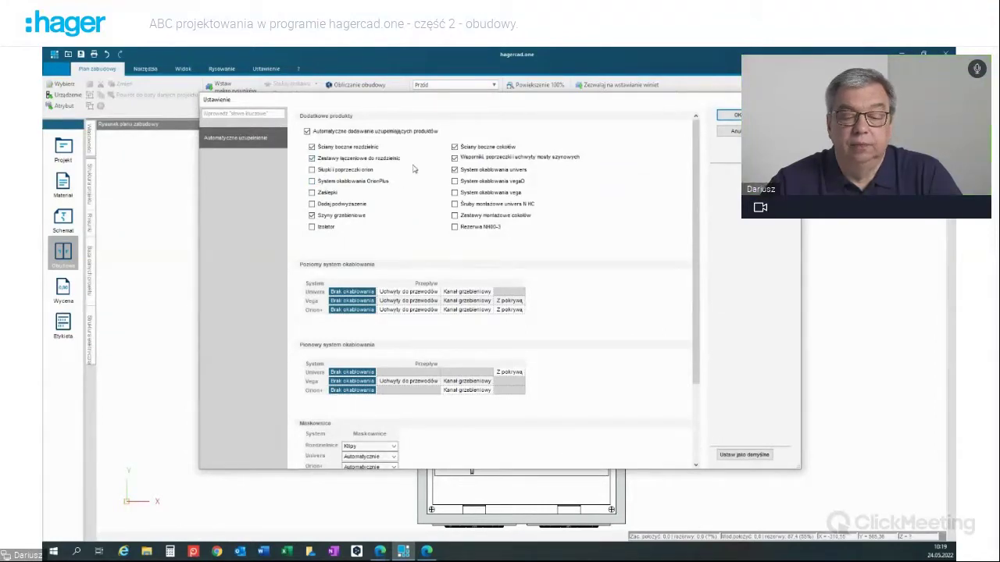
scroll(414, 169, "down", 3)
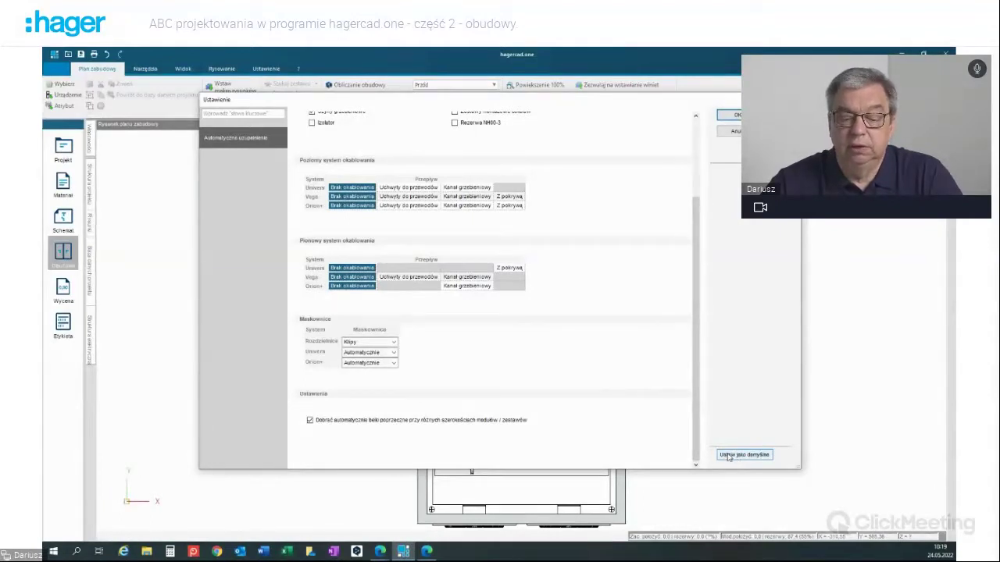
scroll(664, 343, "up", 2)
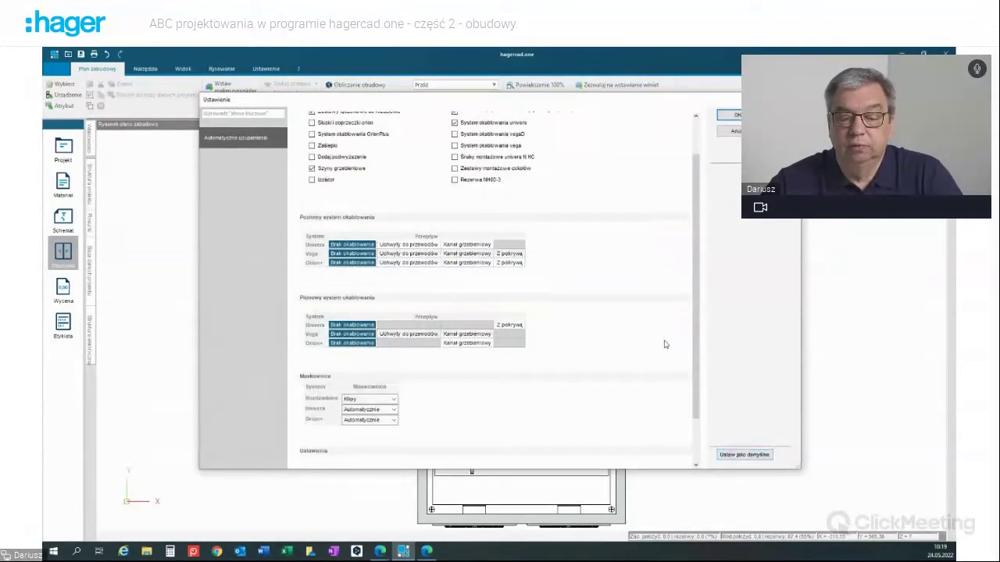
scroll(665, 343, "up", 2)
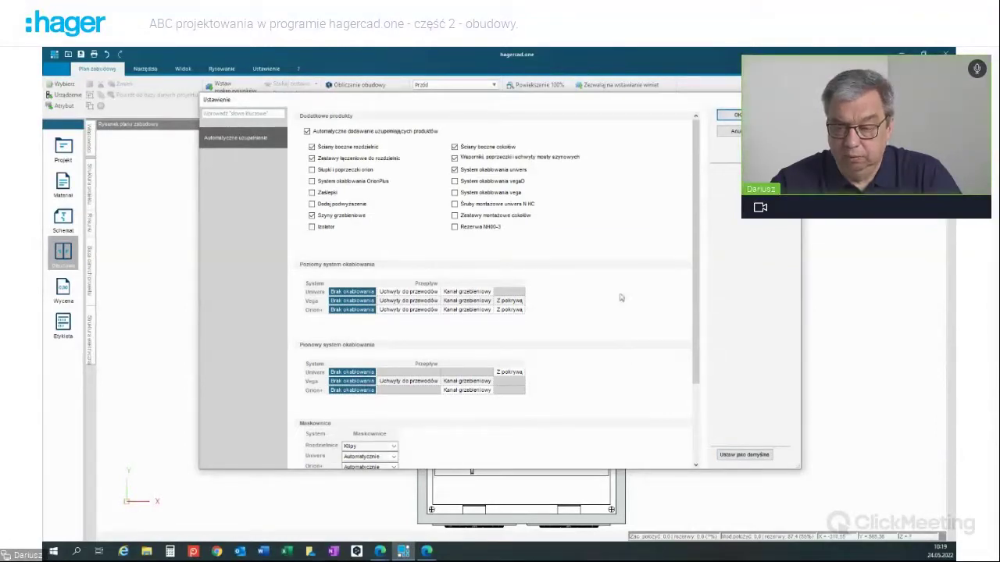
- Leave the completion settings without changes and recalculate the enclosure with the family Rozdzielnica polowa FW, accepting the terminal position
left_click(731, 133)
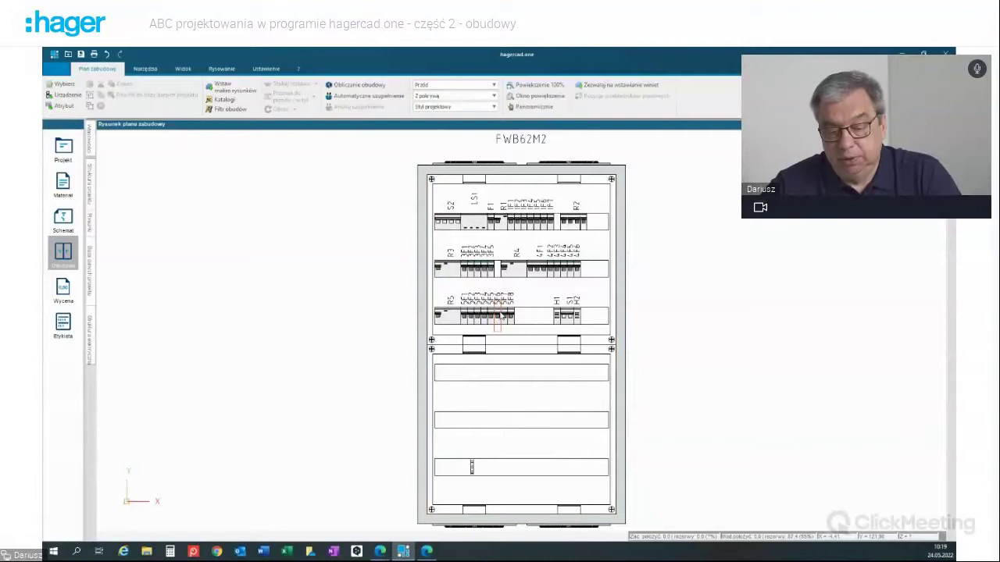
left_click(353, 87)
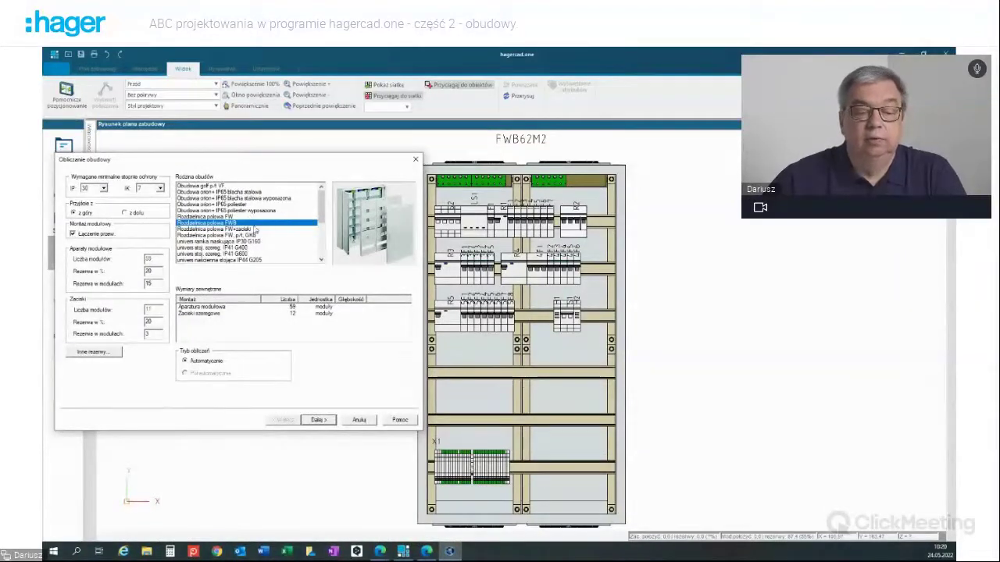
left_click(223, 217)
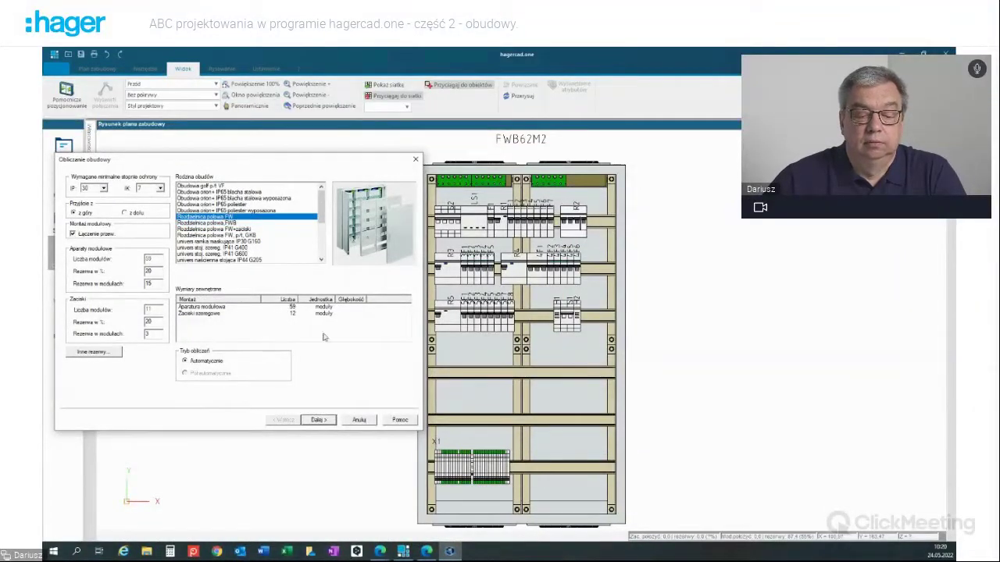
left_click(318, 419)
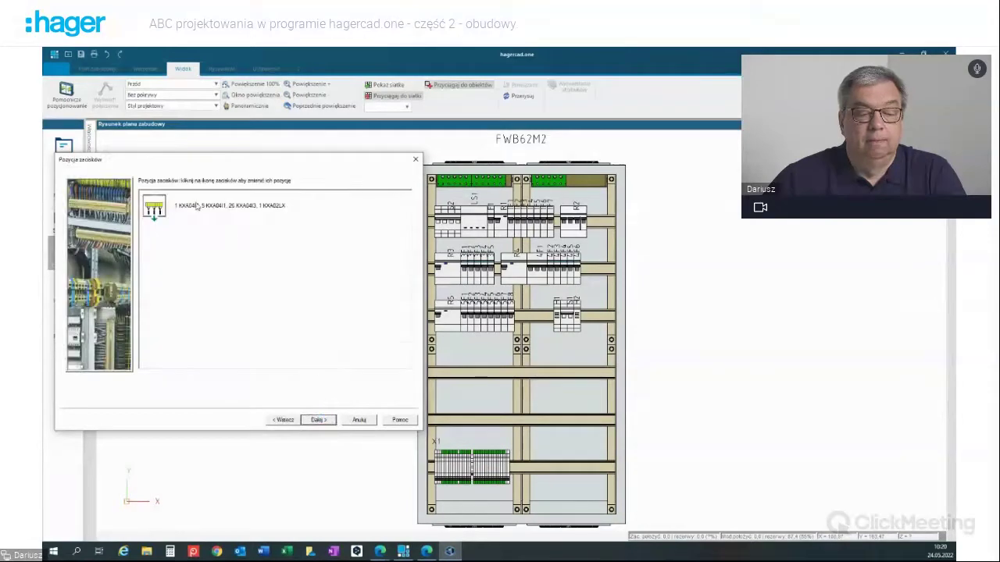
left_click(156, 215)
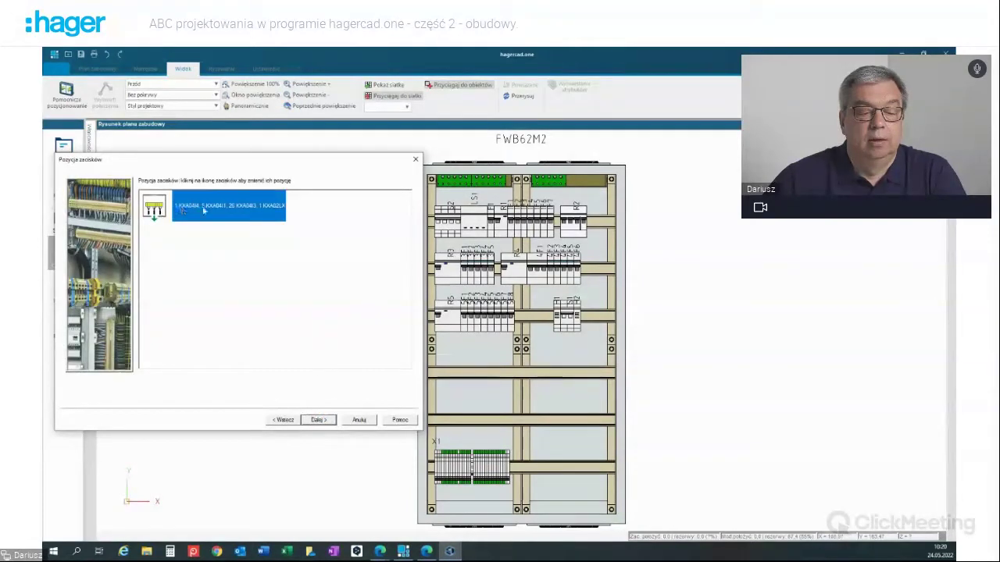
left_click(318, 420)
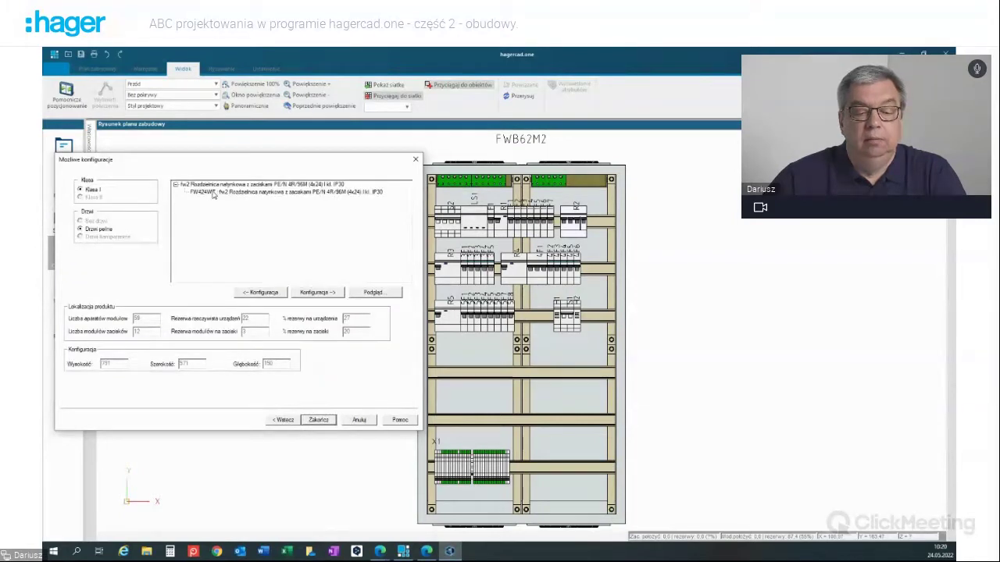
- Preview the layout of the four-row FW424WT configuration, and return to the possible configurations
left_click(373, 292)
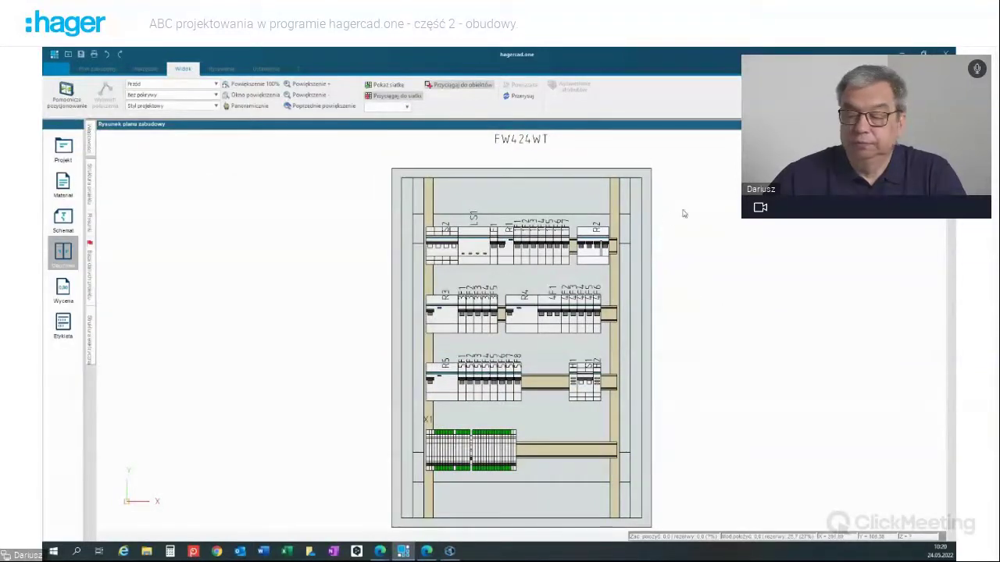
left_click(926, 53)
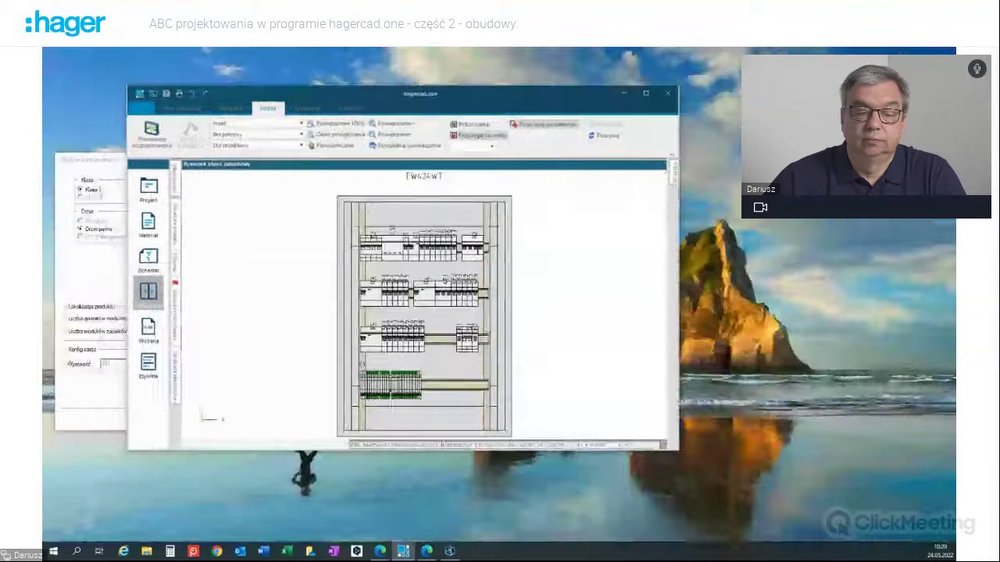
left_click(112, 169)
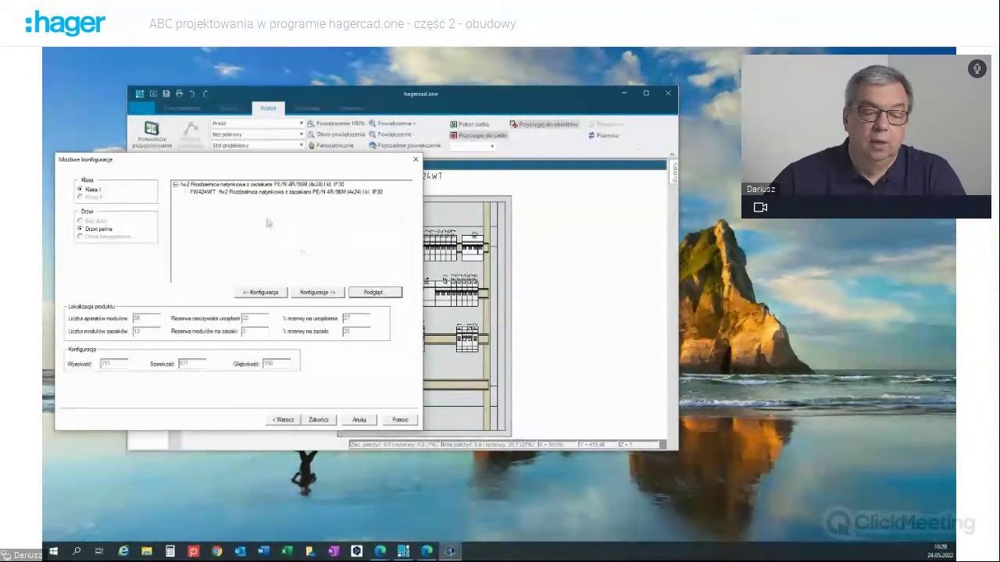
- Choose the six-row FW624WT configuration, preview its layout and complete the enclosure calculation with it
left_click(319, 292)
left_click(319, 292)
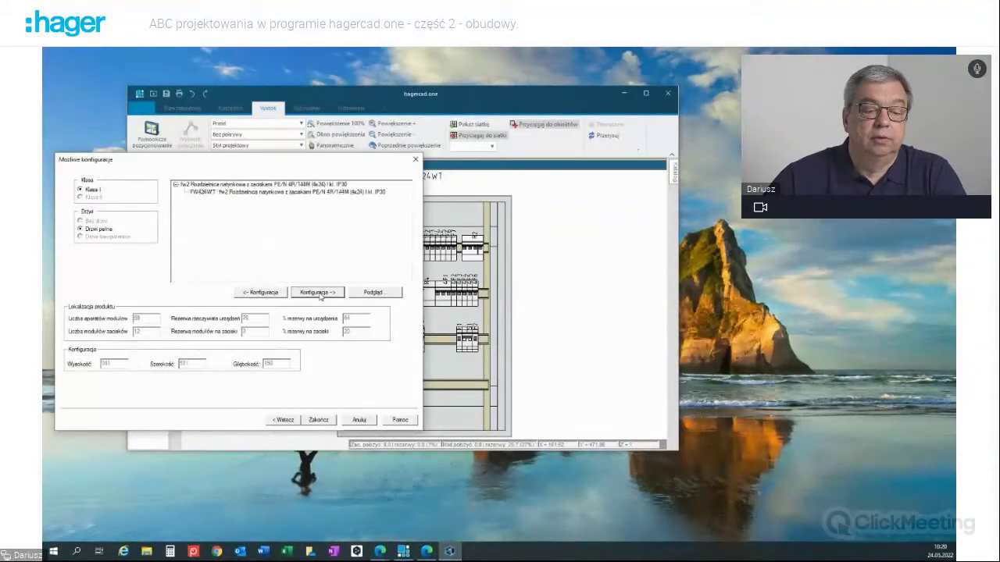
left_click(319, 292)
left_click(372, 292)
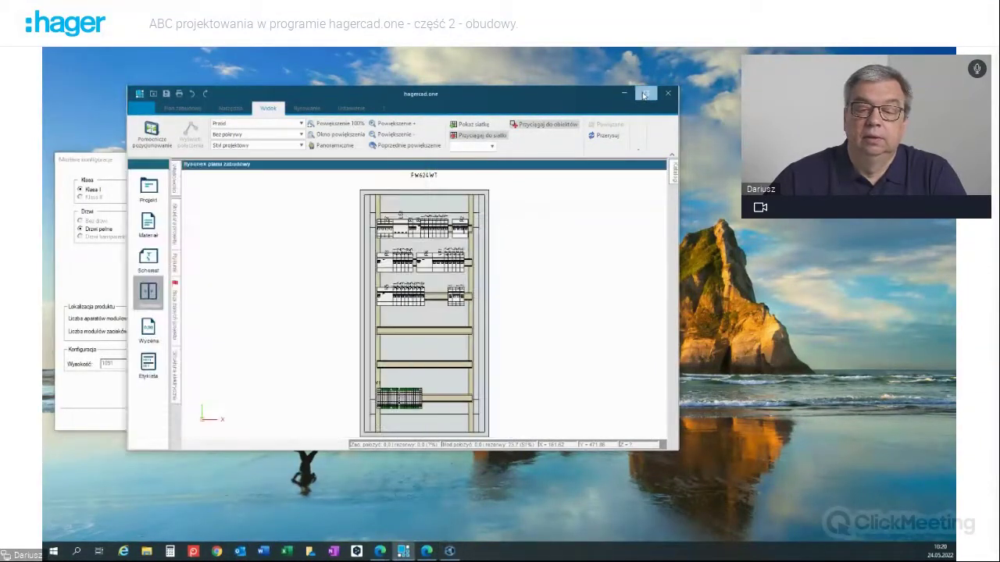
left_click(643, 94)
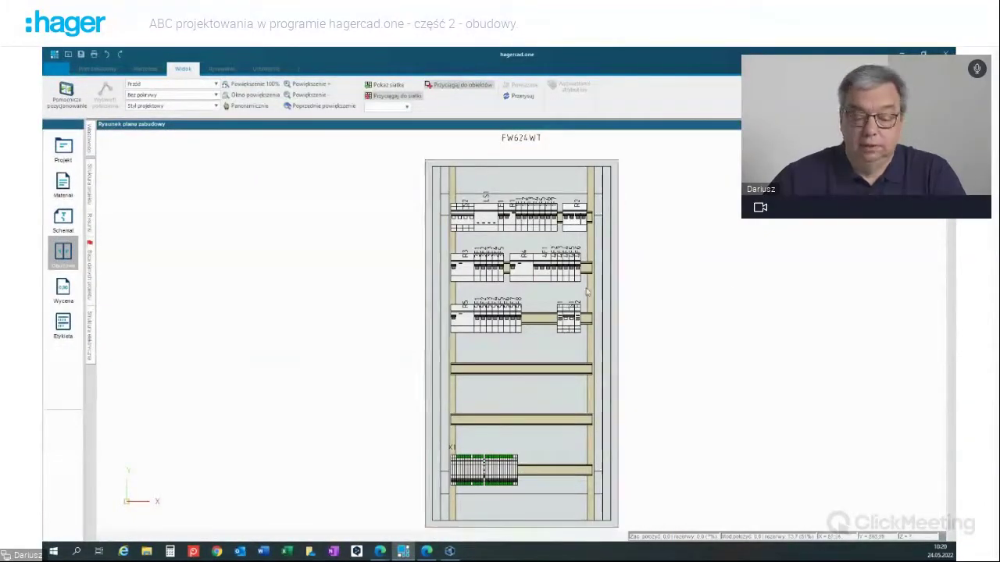
left_click(924, 53)
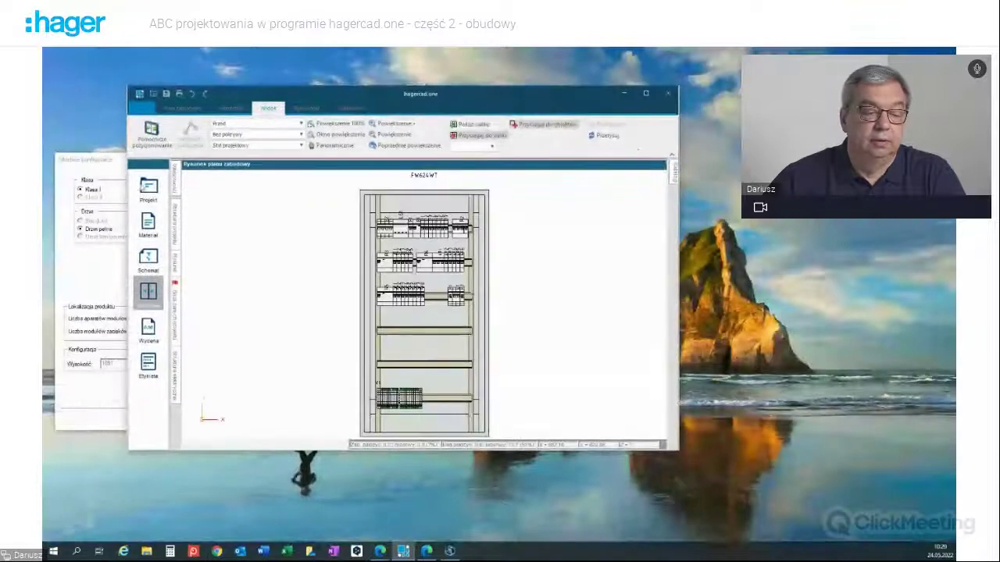
left_click(112, 161)
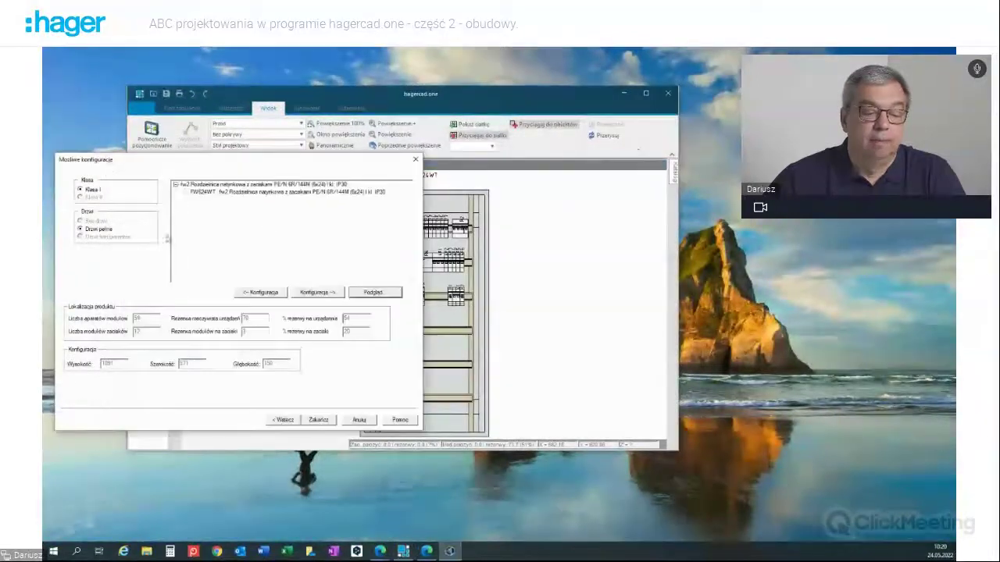
left_click(320, 421)
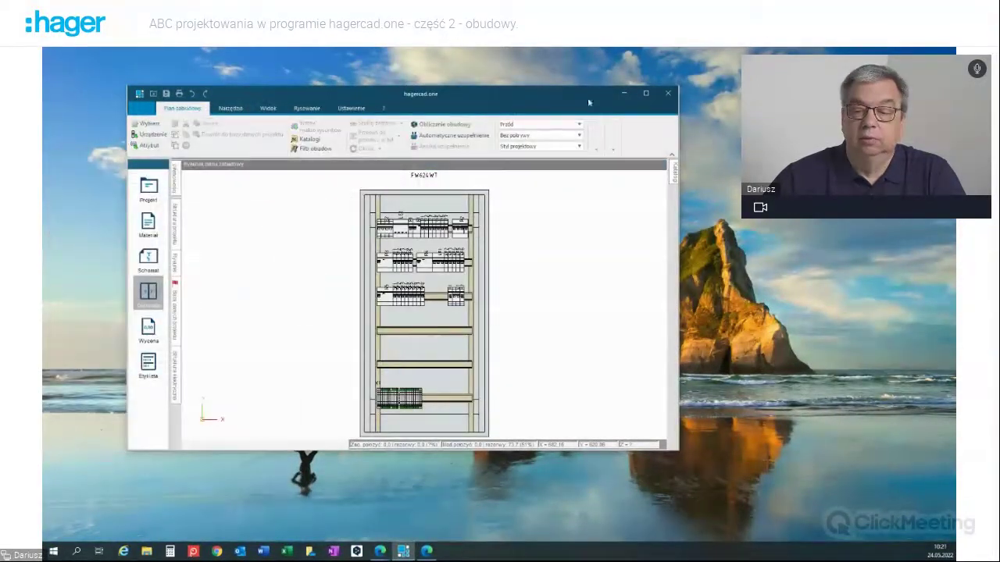
left_click(645, 93)
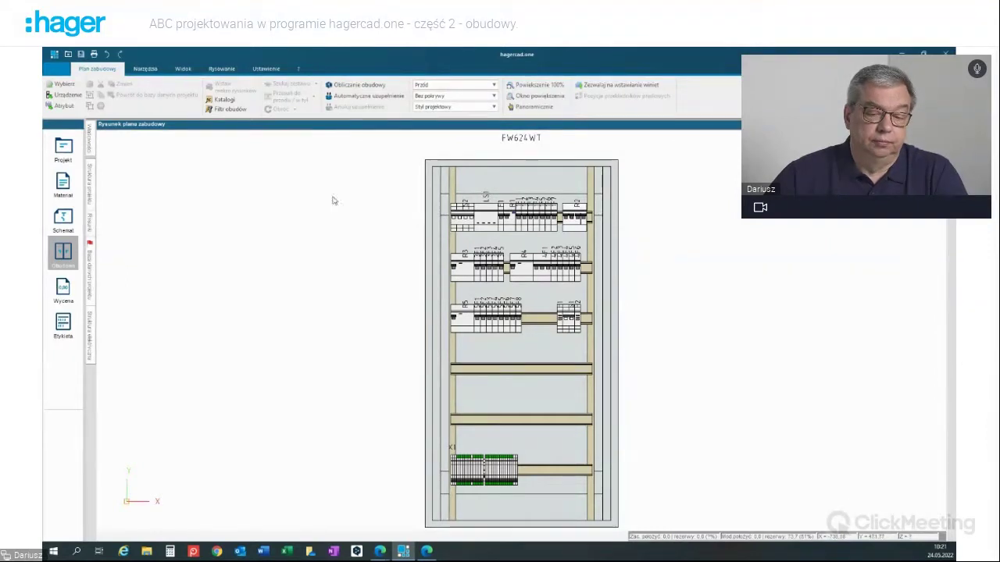
- Add a residual current device (Wyłącznik różnicowoprądowy, 6 kA, 2 P, 10 mA) from the modular devices catalogue to the empty fourth rail
scroll(467, 216, "up", 3)
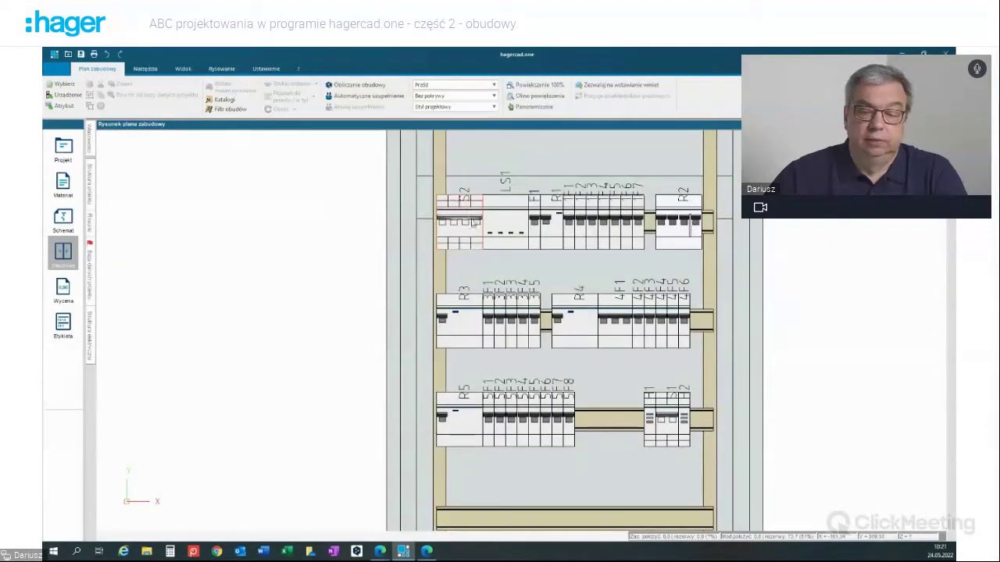
scroll(527, 205, "down", 1)
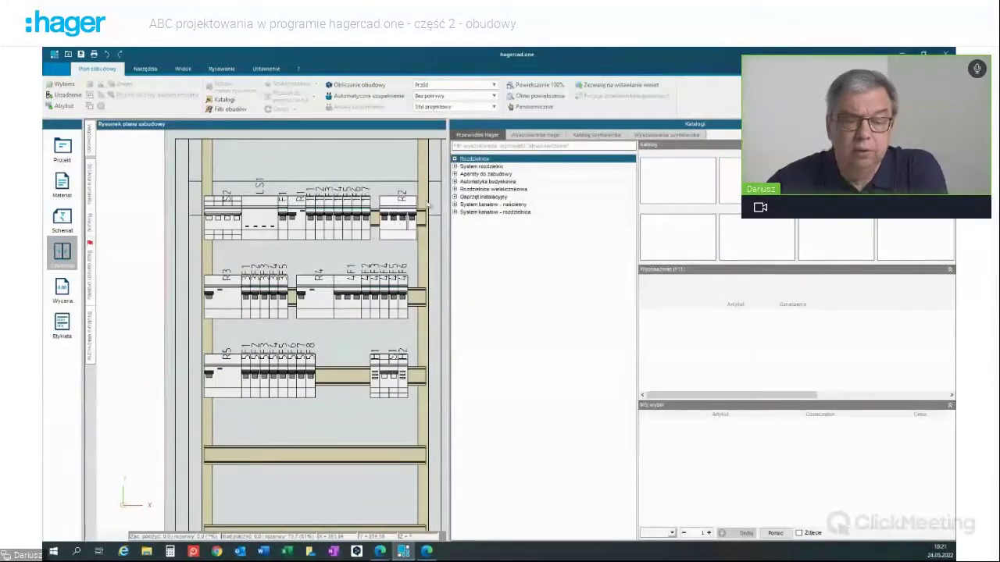
left_click(454, 175)
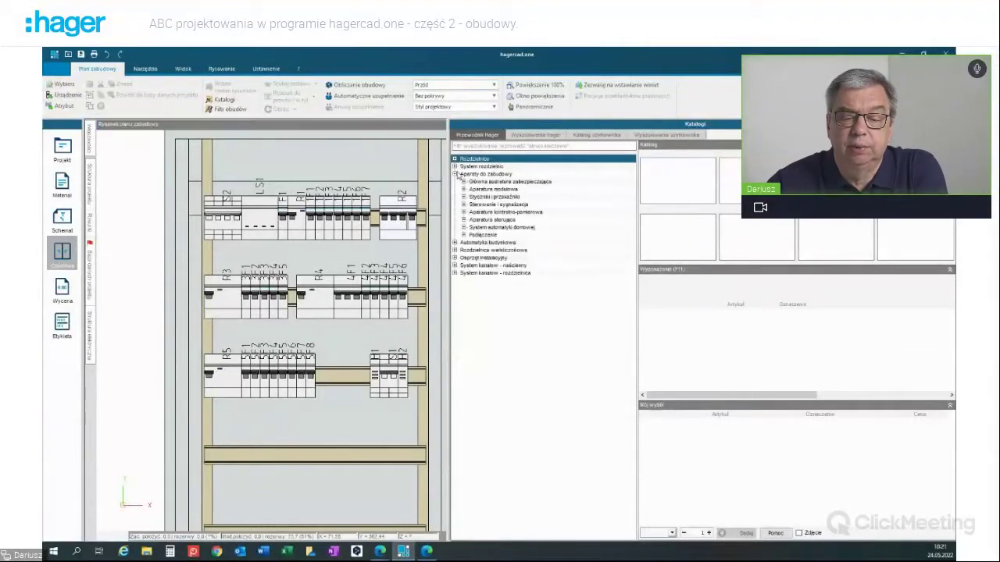
left_click(463, 189)
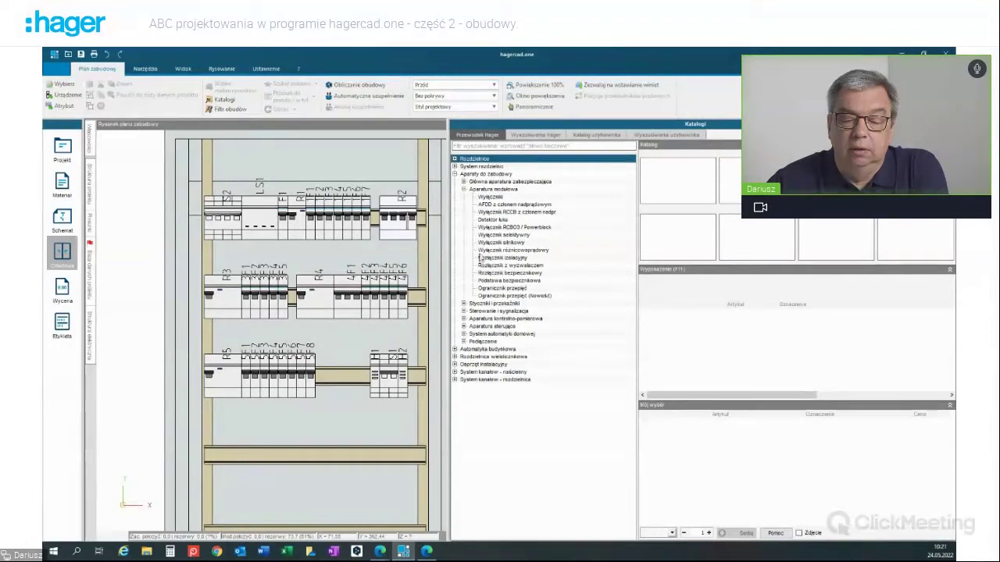
left_click(479, 250)
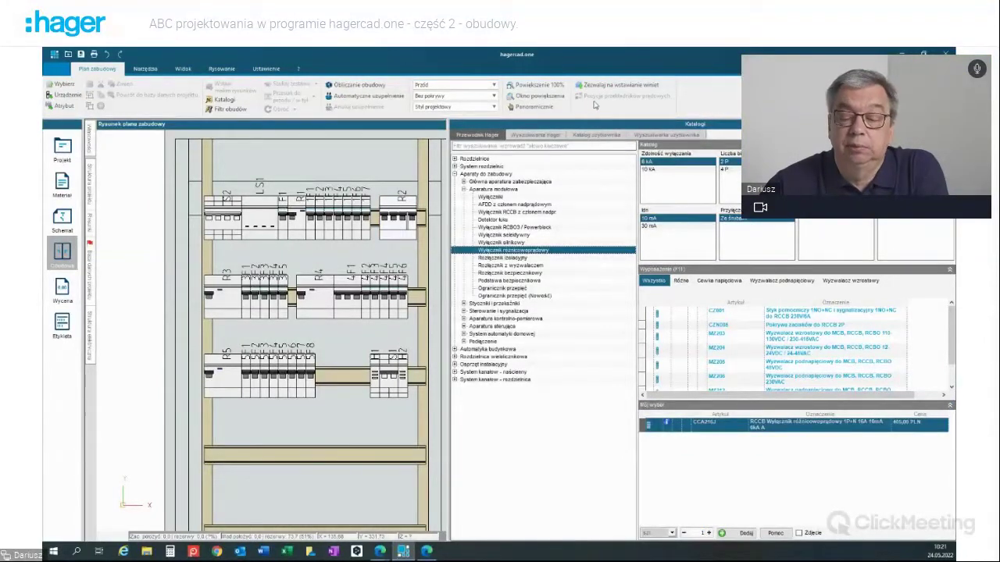
left_click(747, 534)
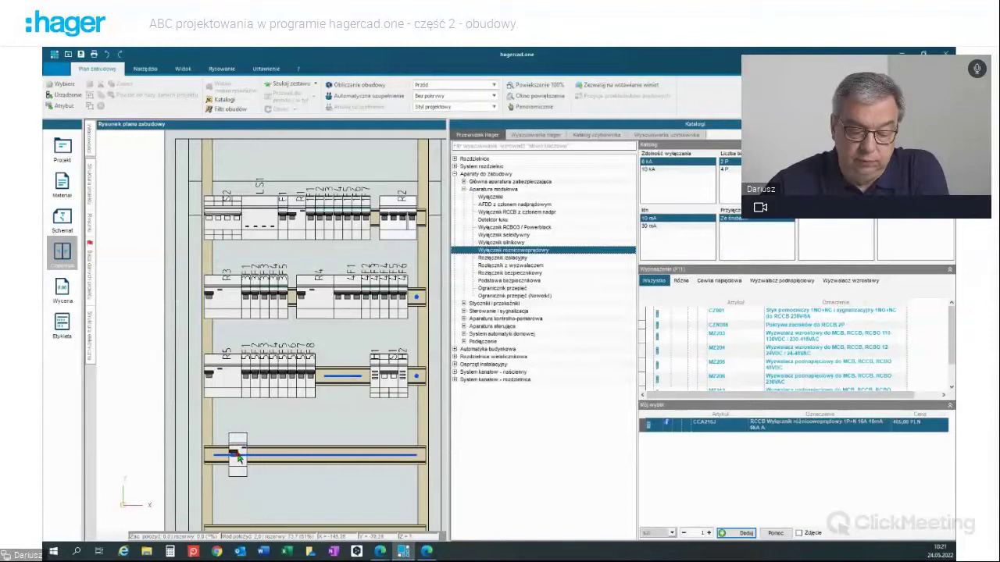
left_click(239, 459)
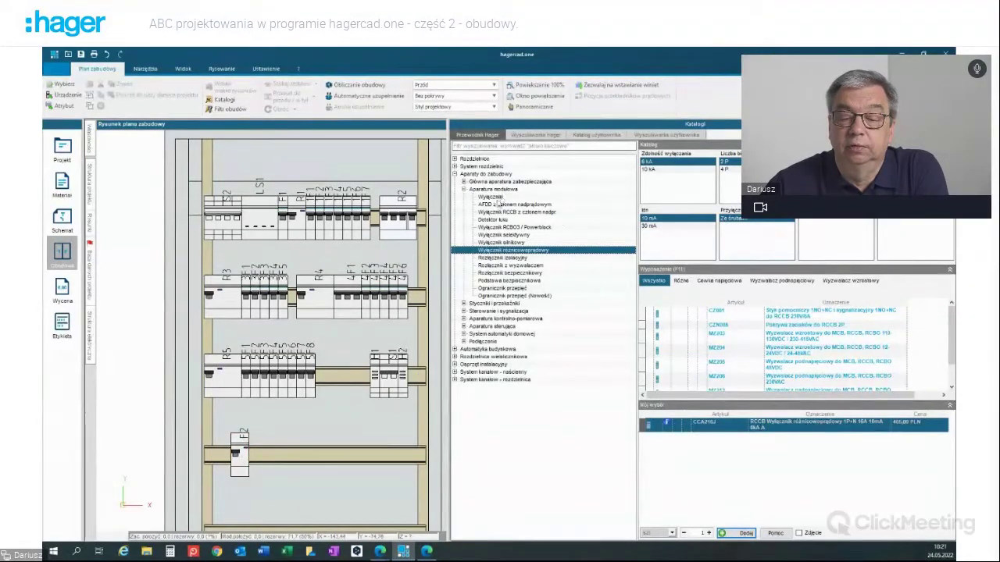
- Add eight single-pole MBN116E B 16A circuit breakers (Wyłączniki, 6 kA) beside the residual current device on the fourth rail
left_click(495, 197)
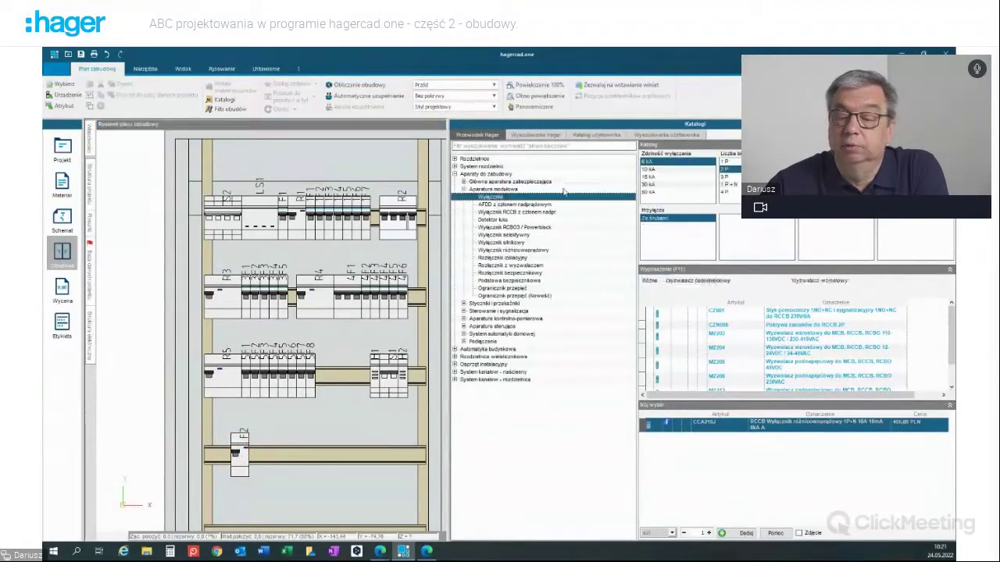
left_click(727, 161)
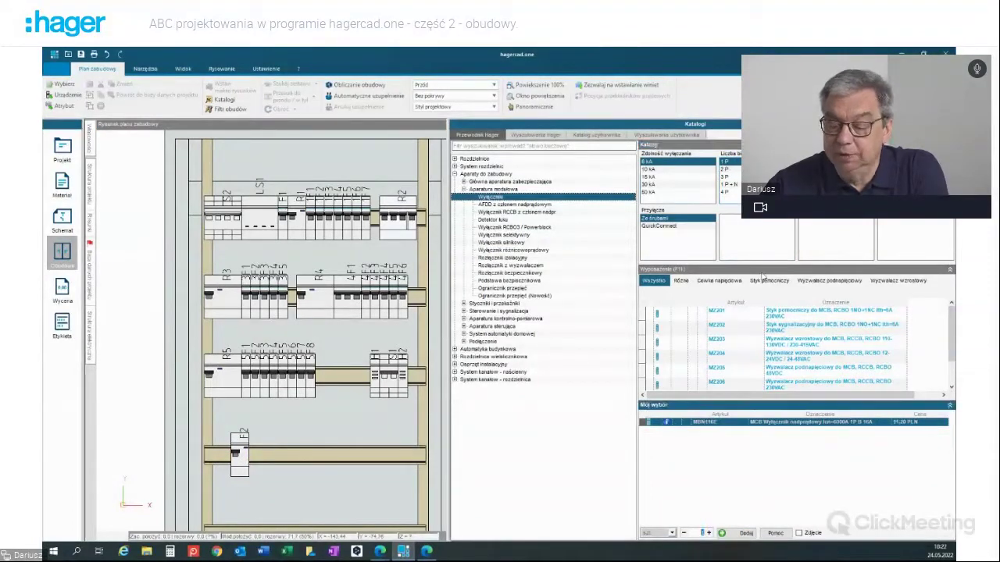
left_click(710, 533)
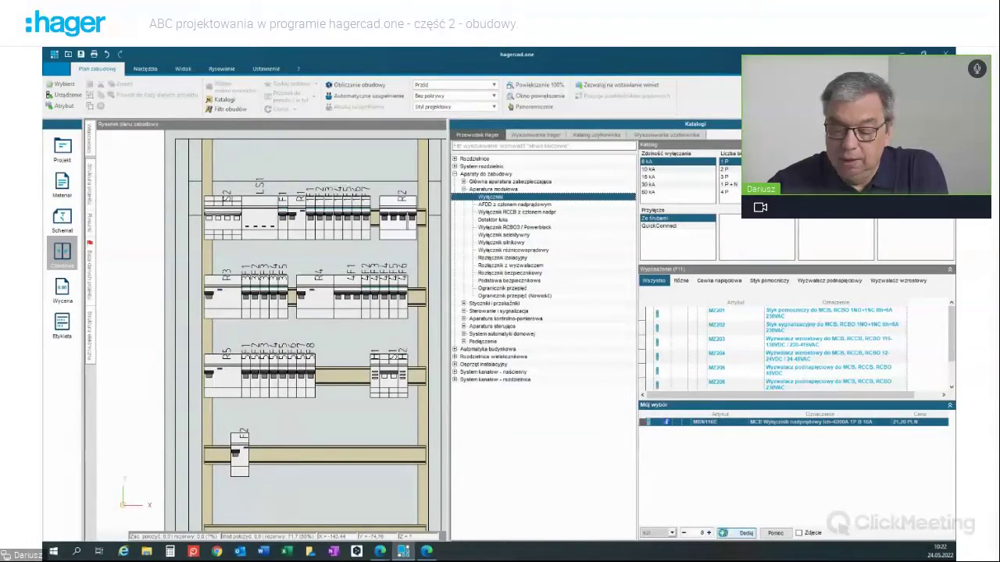
left_click(723, 533)
left_click(271, 459)
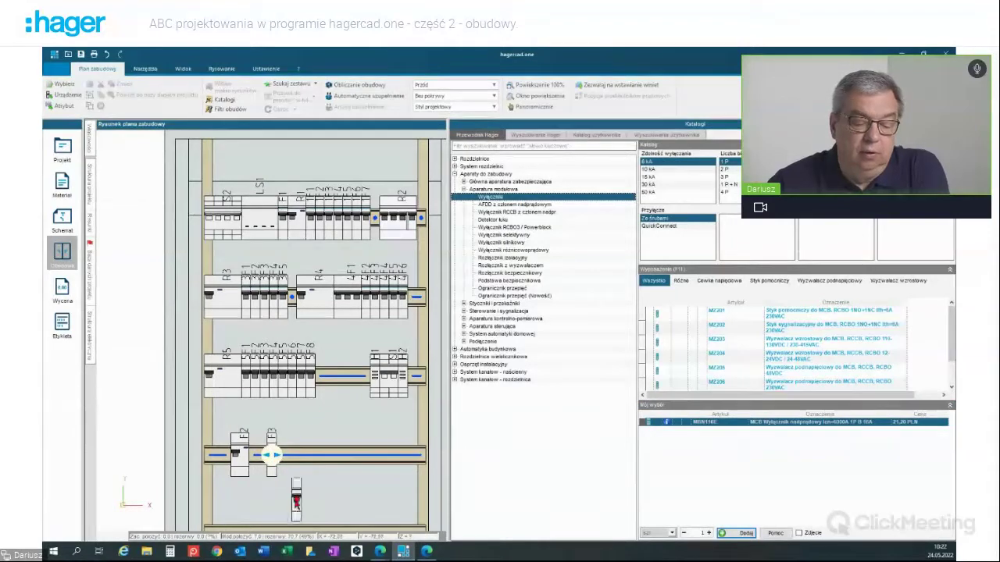
left_click(277, 457)
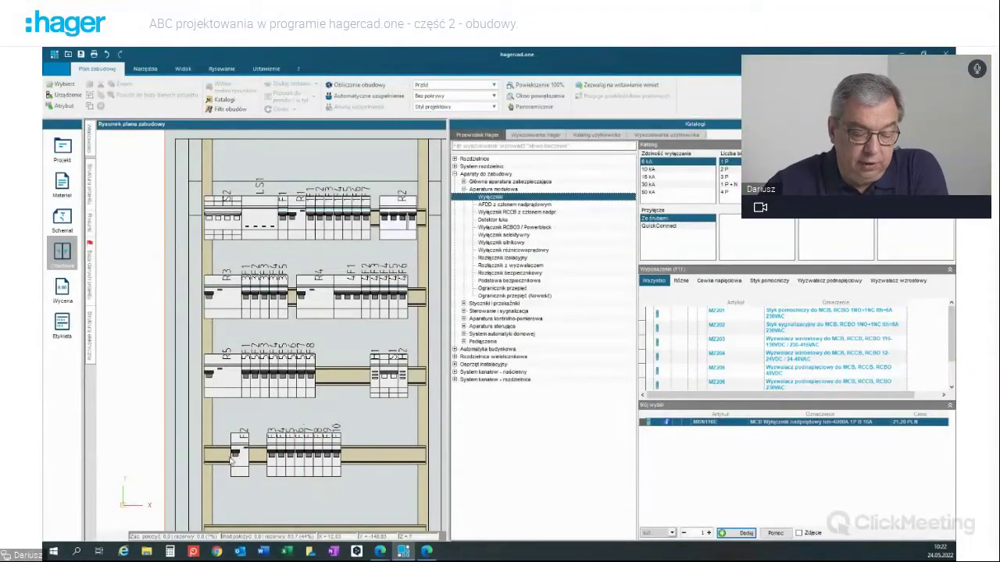
- Allow insertion among devices (Zezwalaj na wstawianie) and move residual current device F2 between breakers F4 and F5 on the fourth rail
left_click(247, 466)
mouse_move(239, 457)
left_mouse_down()
mouse_move(316, 457)
mouse_move(233, 454)
left_mouse_up()
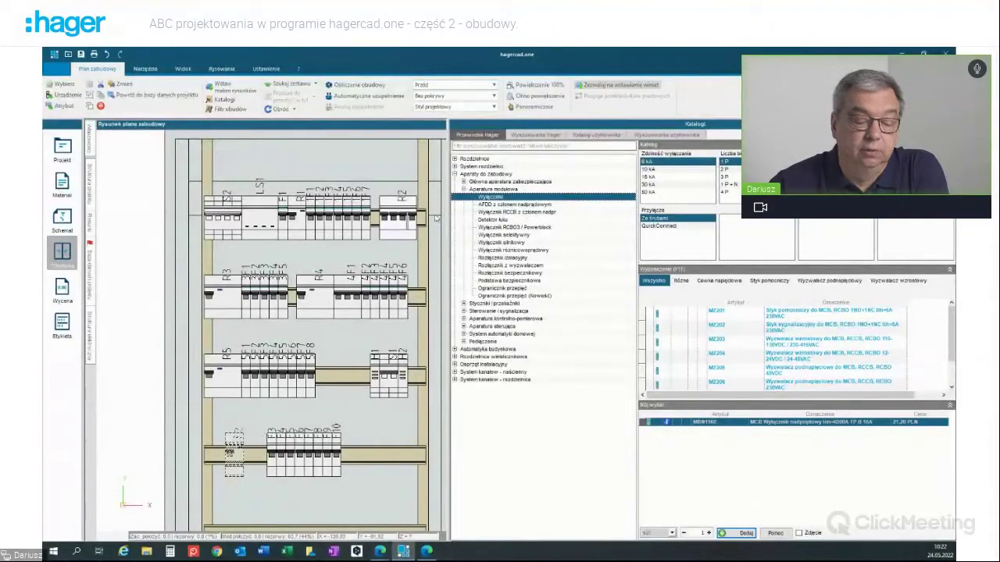
left_click_drag(236, 457, 288, 464)
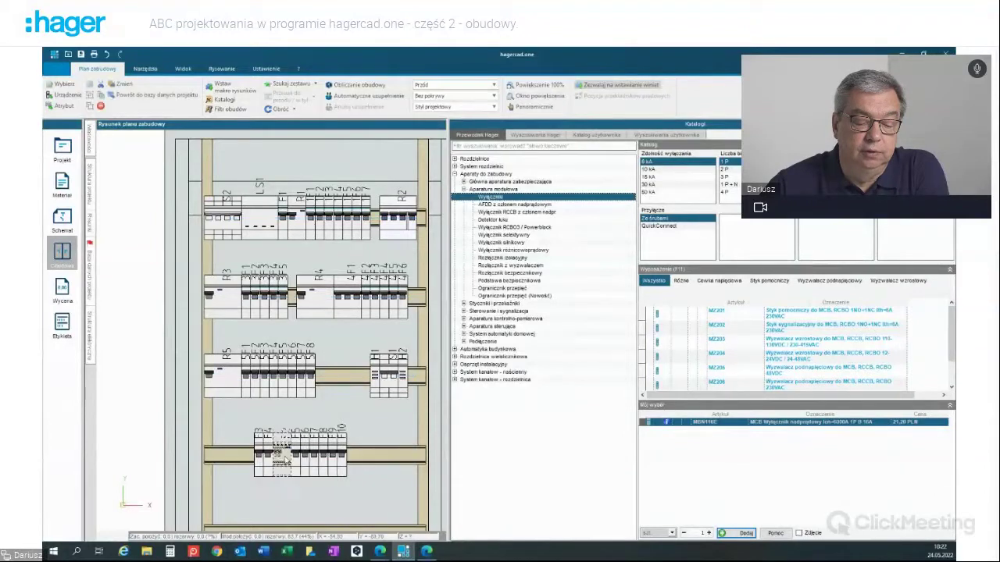
key("ctrl+a")
left_click(484, 448)
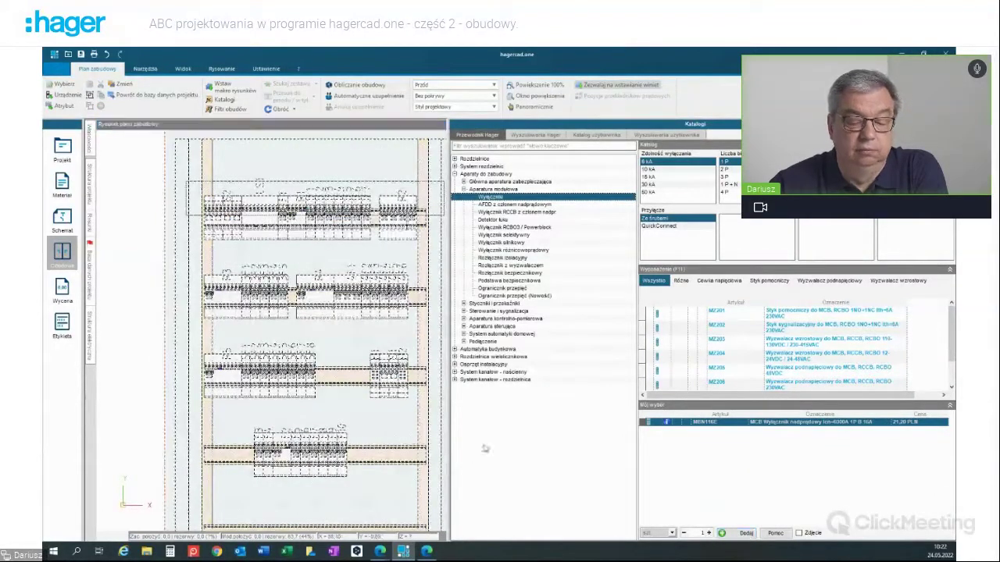
left_click(140, 420)
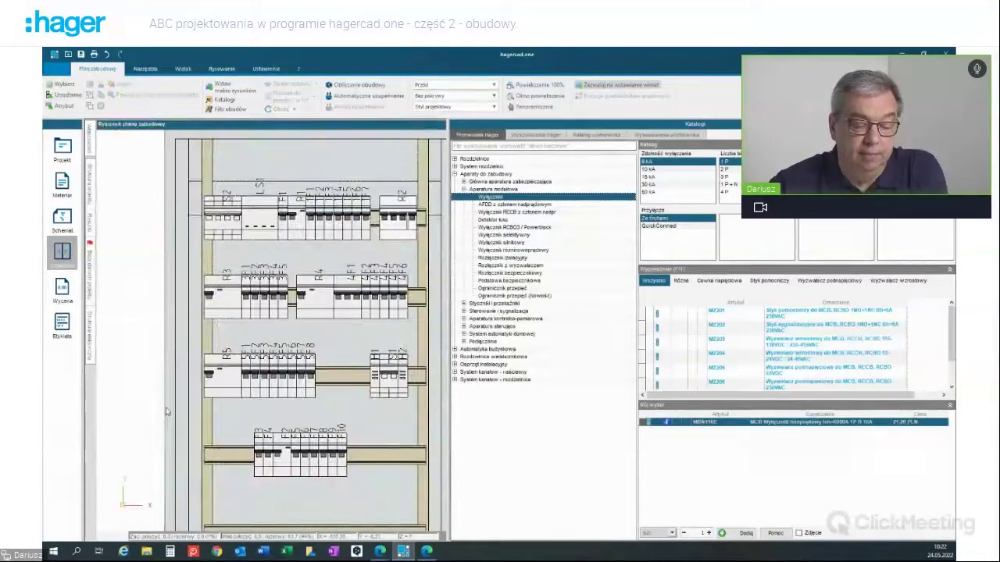
- Shift the end breaker F10 slightly left against its neighbouring devices on the fourth rail, and clear the selection
left_click(341, 454)
mouse_move(343, 455)
left_mouse_down()
mouse_move(316, 388)
mouse_move(255, 382)
mouse_move(338, 456)
left_mouse_up()
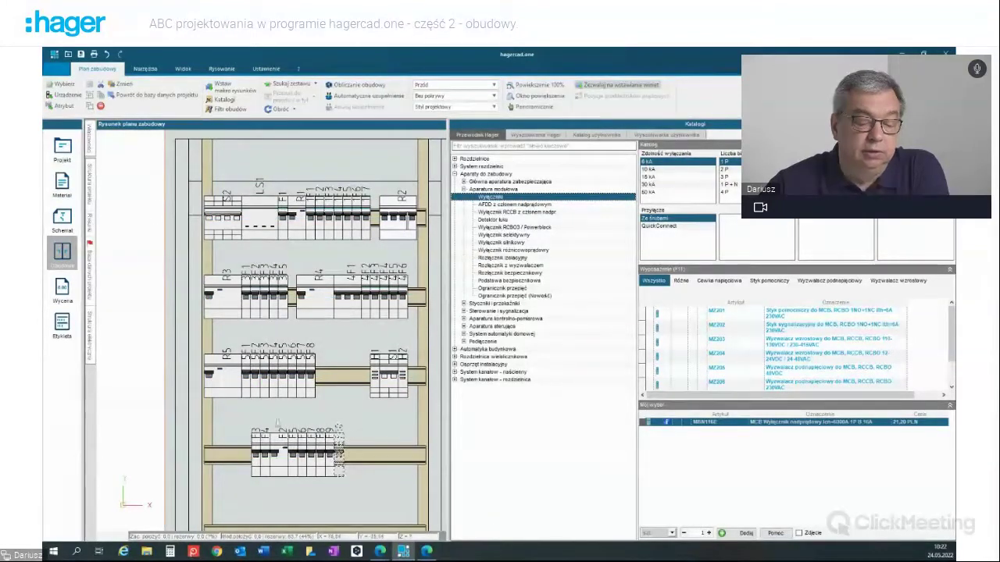
left_click(153, 375)
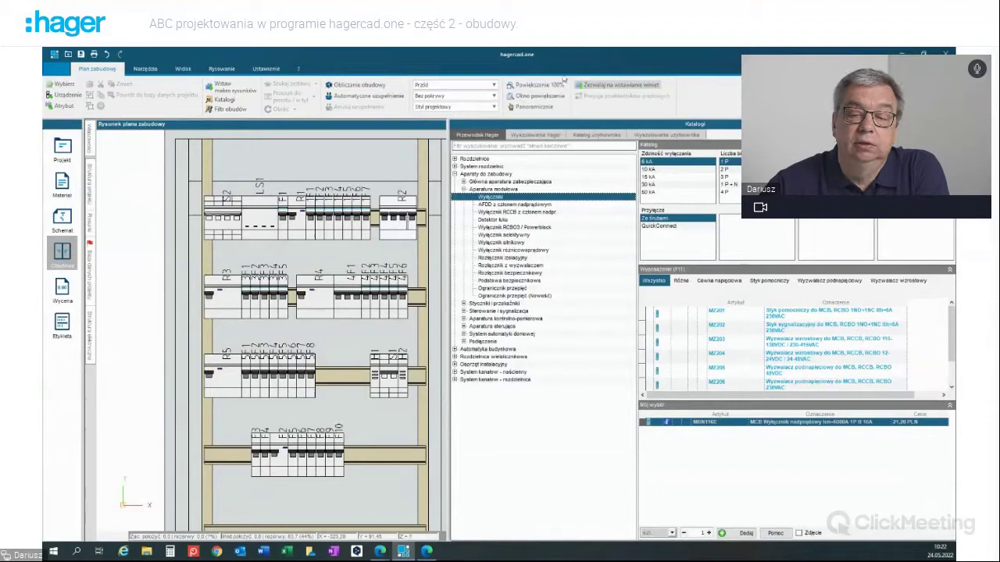
left_click(595, 86)
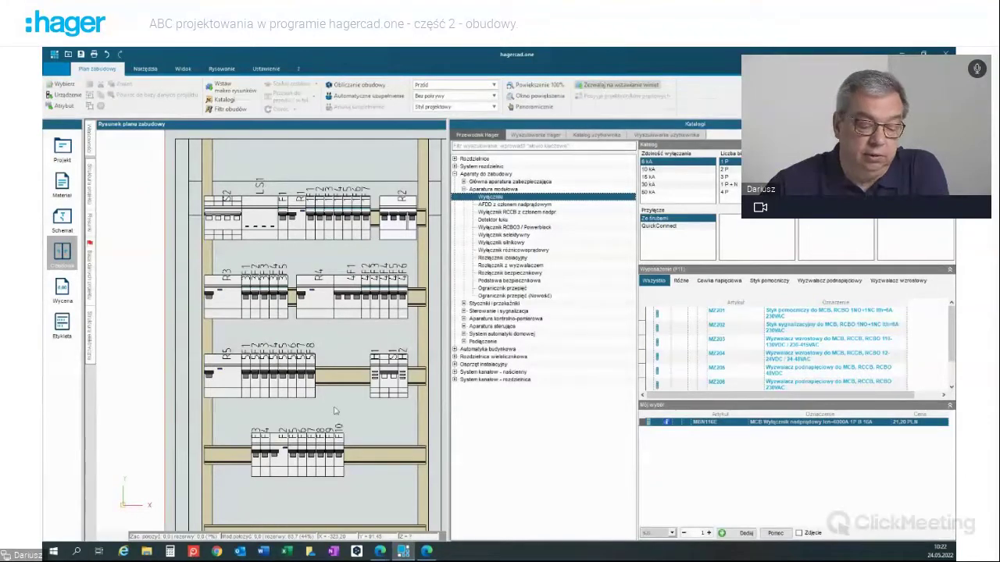
- Delete all the devices mounted on the fourth rail of the enclosure
left_click_drag(242, 414, 370, 481)
key("Delete")
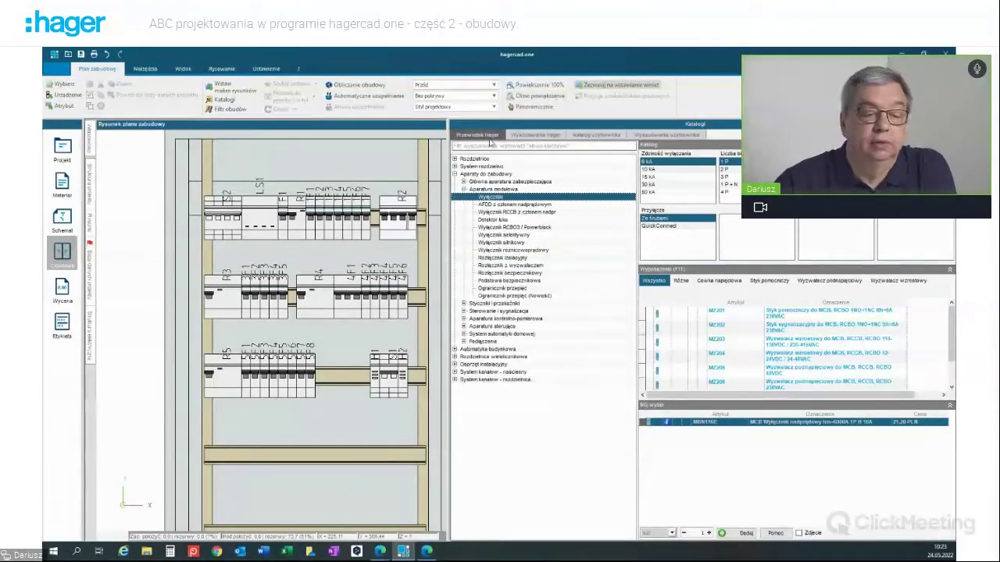
- Add automatic width and height dimensions to the enclosure's front view without cover
left_click(147, 69)
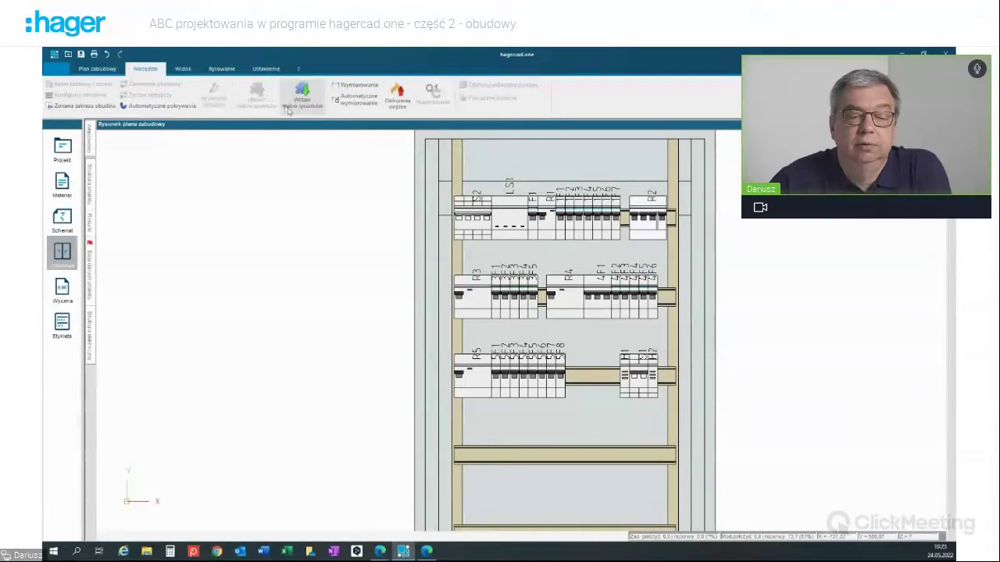
scroll(308, 180, "down", 3)
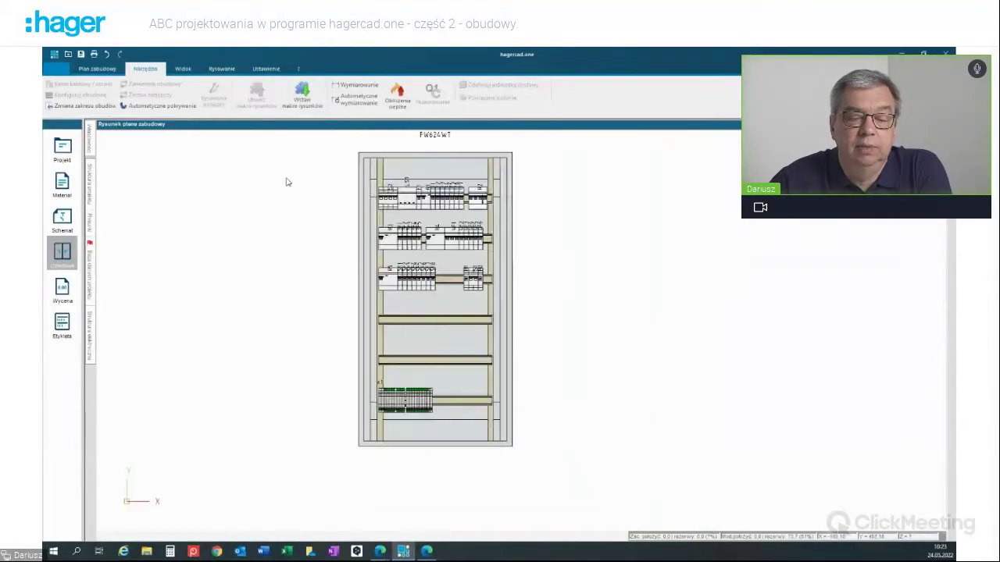
scroll(286, 182, "down", 1)
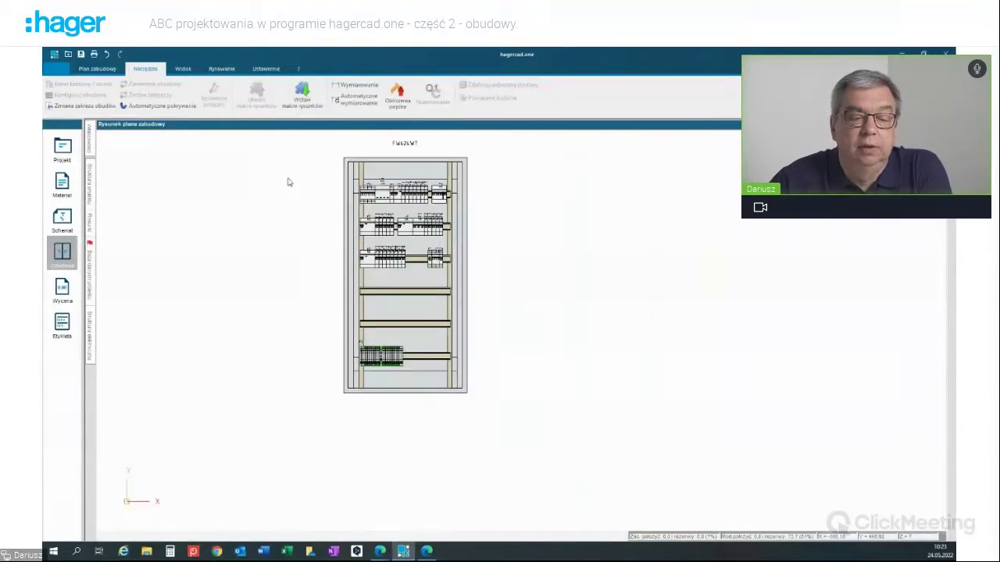
left_click(347, 100)
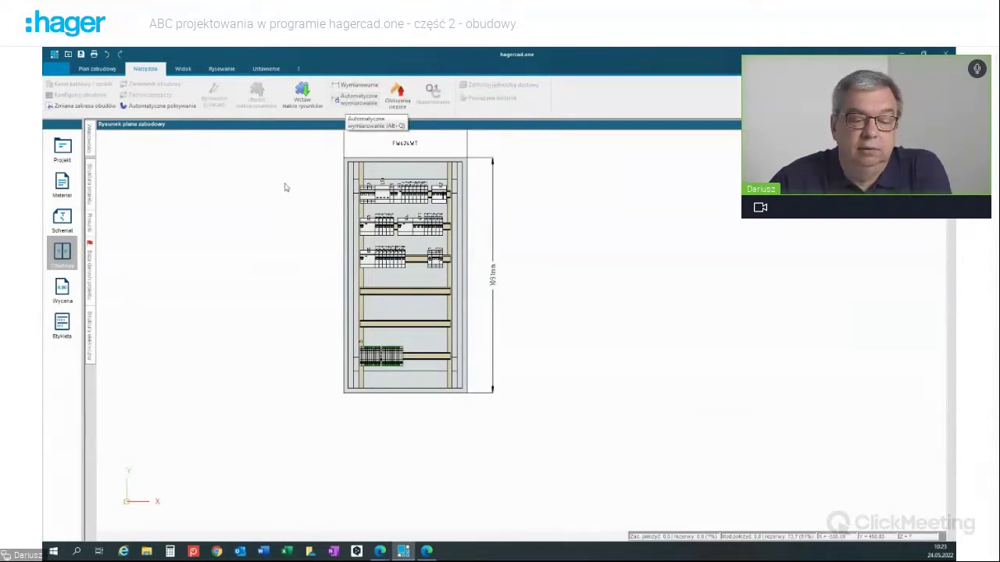
scroll(282, 190, "down", 1)
scroll(267, 199, "down", 1)
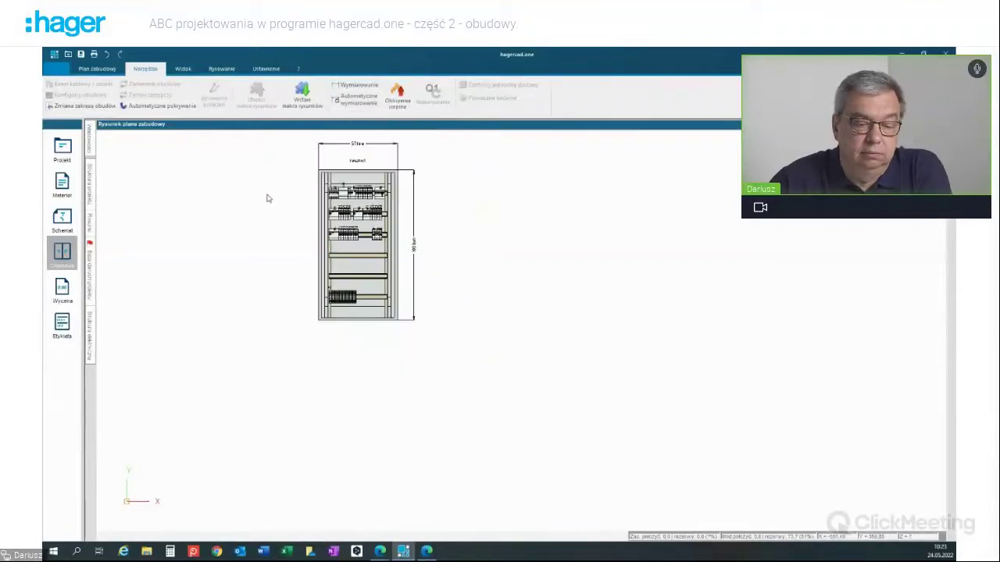
mouse_move(224, 221)
middle_mouse_down()
mouse_move(263, 299)
mouse_move(288, 279)
middle_mouse_up()
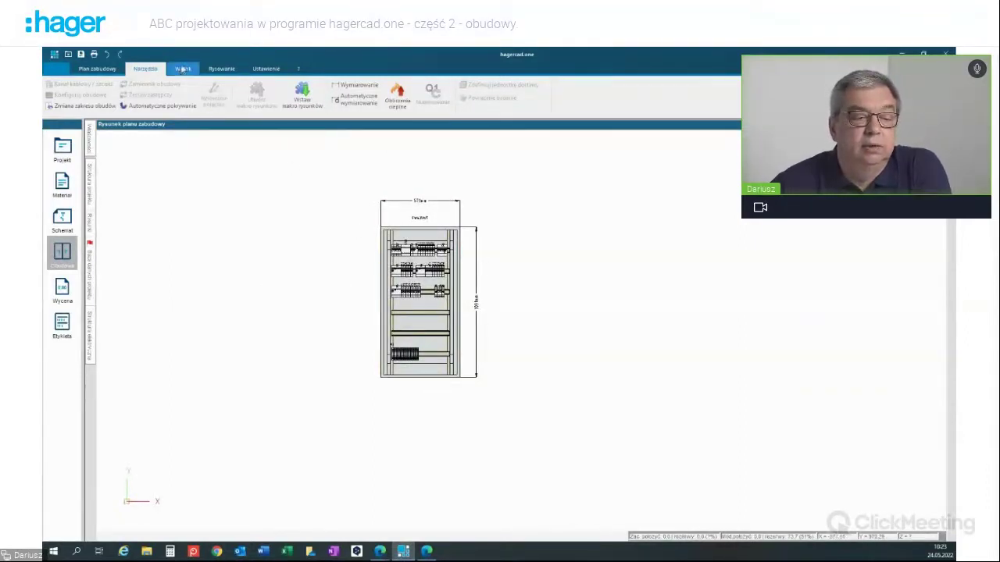
- Display the enclosure's front view with its cover (Z pokrywą) to check the dimensions, and return to the view without cover (Bez pokrywy)
left_click(100, 69)
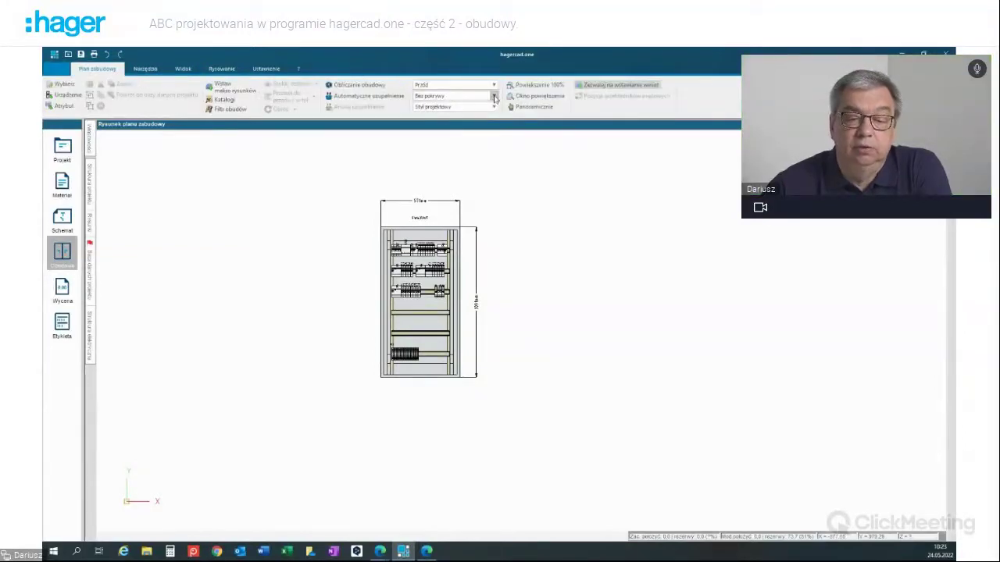
left_click(494, 84)
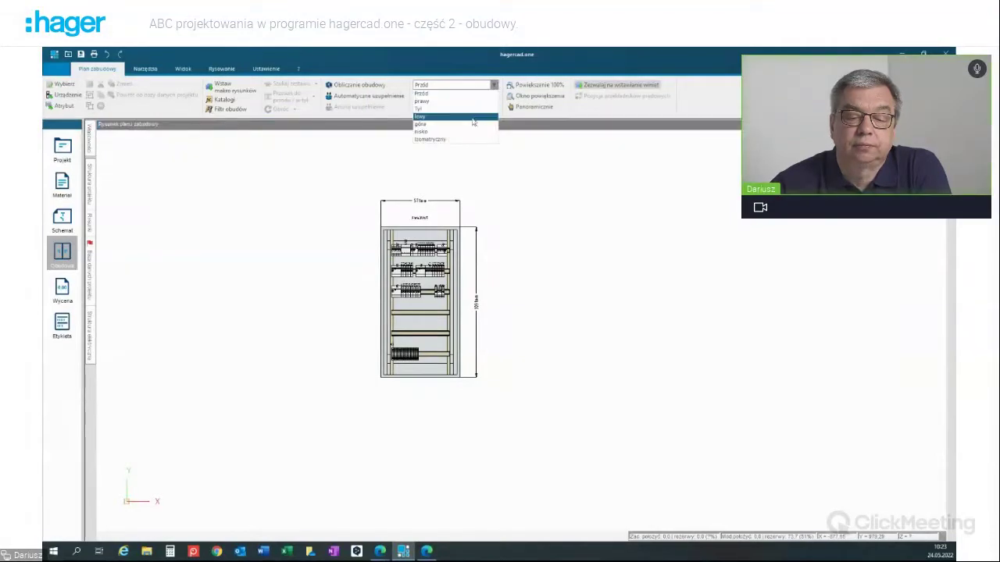
left_click(367, 177)
left_click(493, 96)
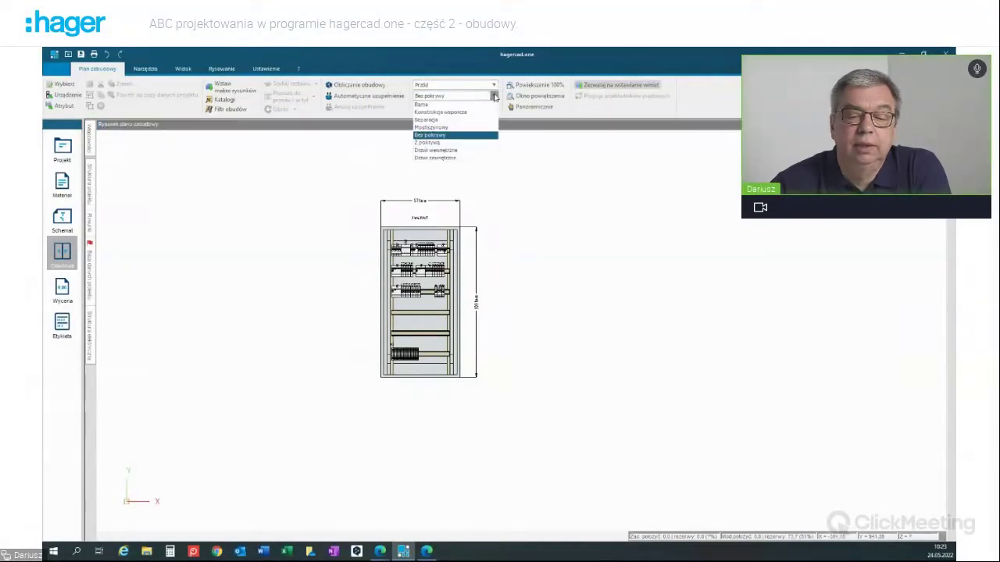
left_click(458, 142)
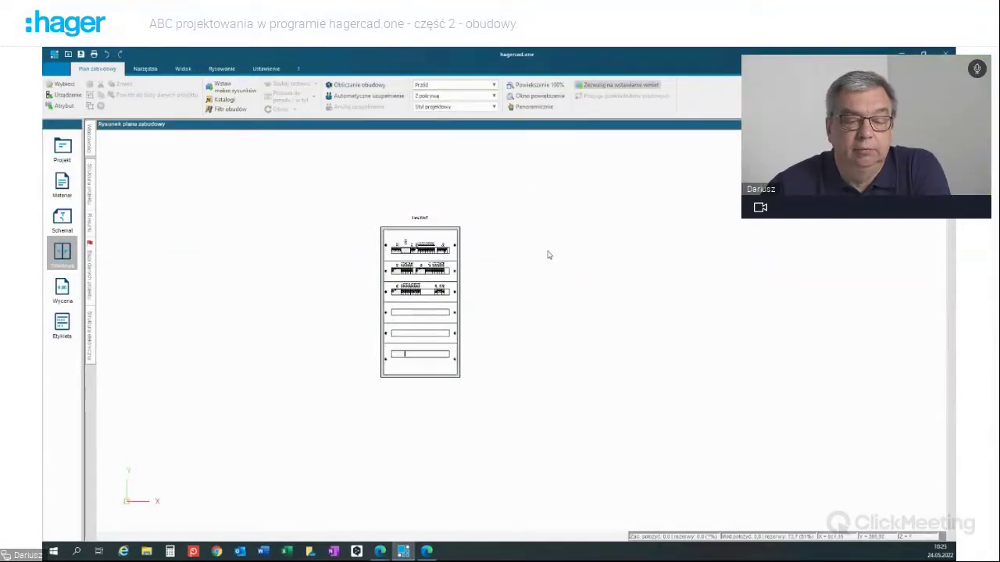
left_click(491, 95)
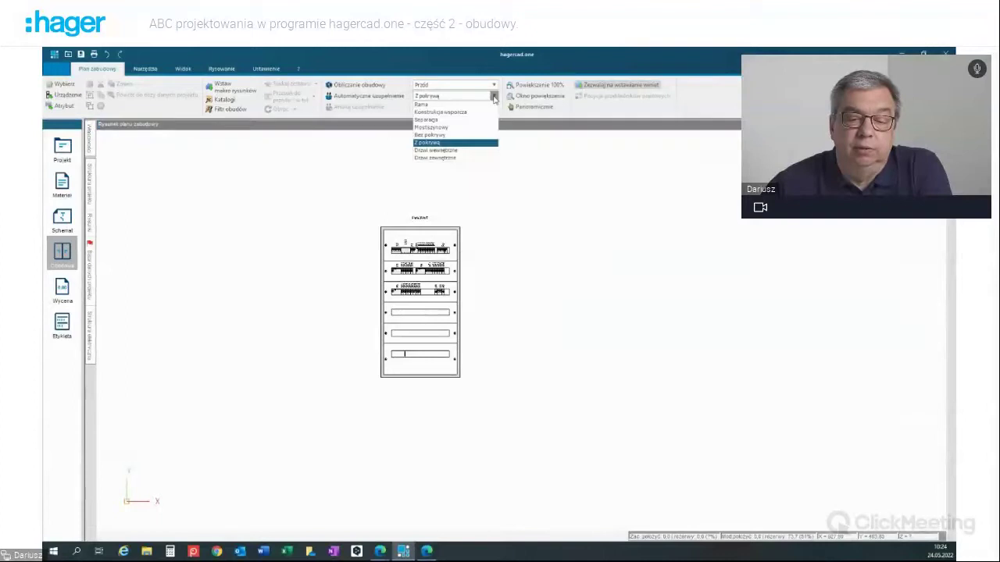
left_click(435, 136)
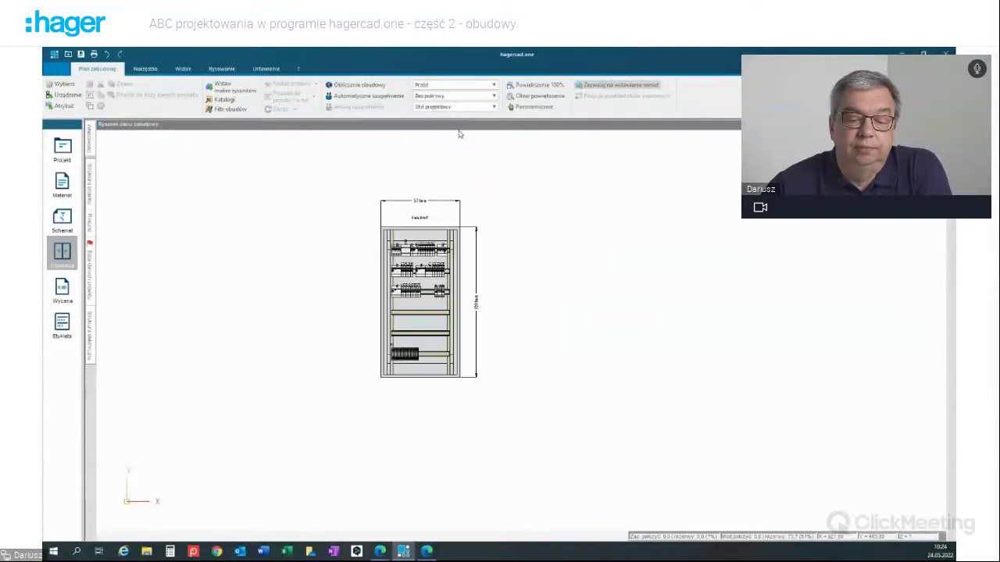
- Assign the enclosure's width dimension to the worksheet "Widoczny z przodu" in its properties
left_click(459, 204)
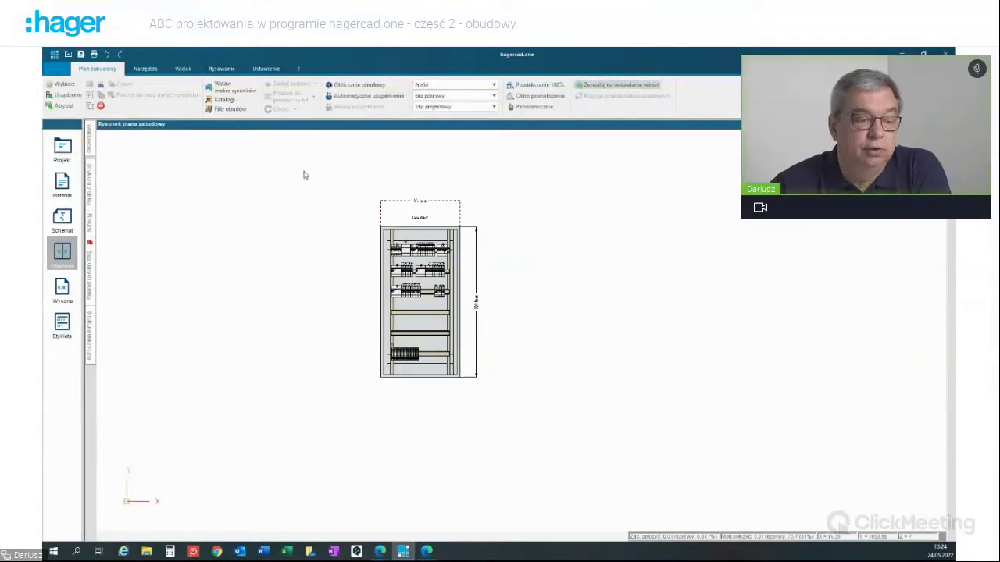
left_click(92, 145)
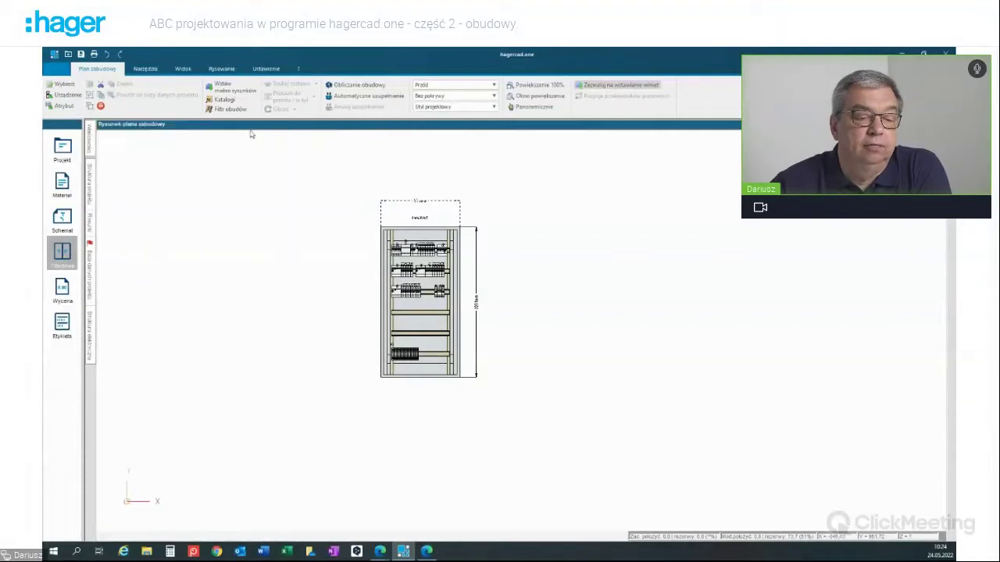
left_click(93, 140)
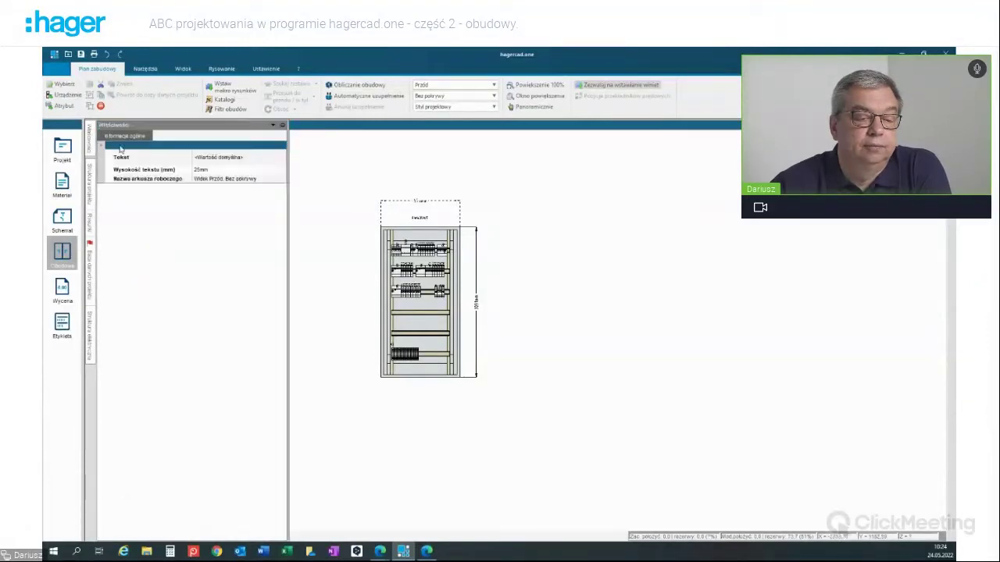
left_click(283, 126)
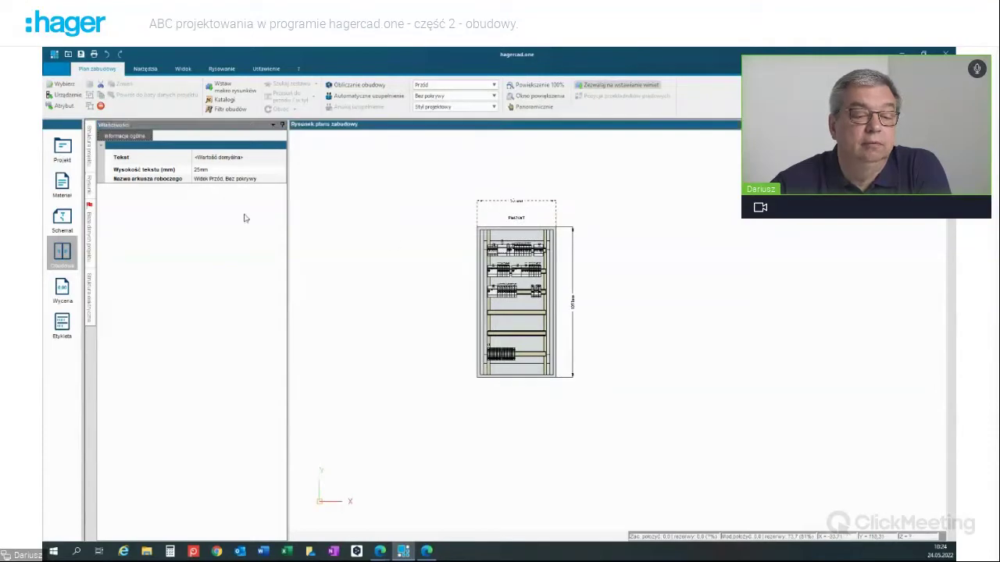
left_click(283, 181)
left_click(283, 180)
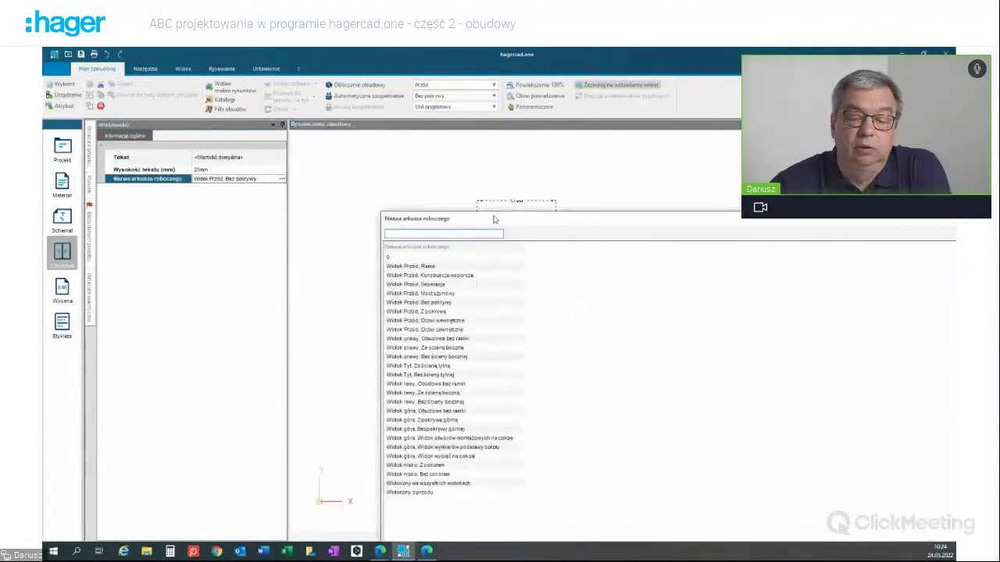
mouse_move(496, 221)
left_mouse_down()
mouse_move(446, 226)
mouse_move(278, 95)
left_mouse_up()
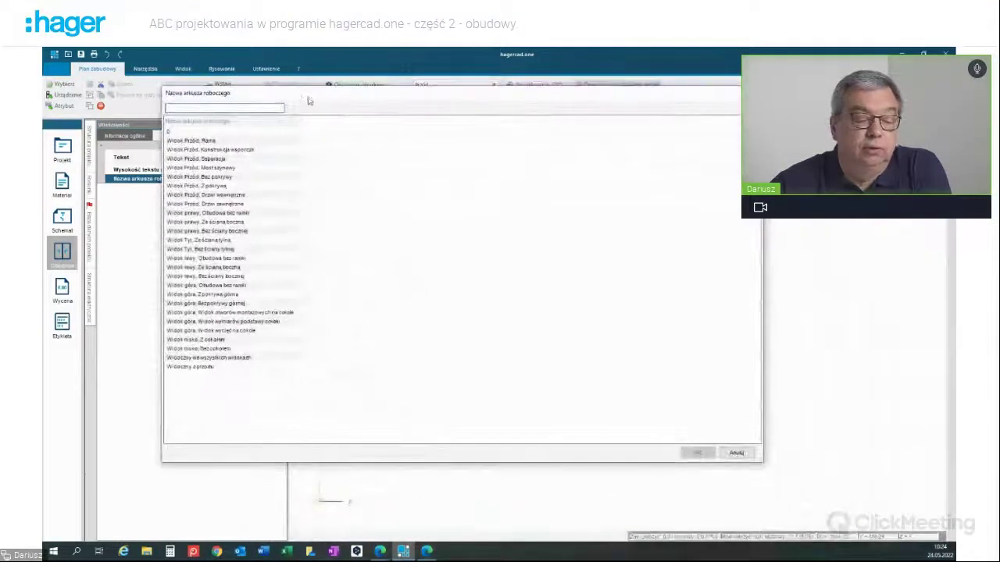
left_click(188, 368)
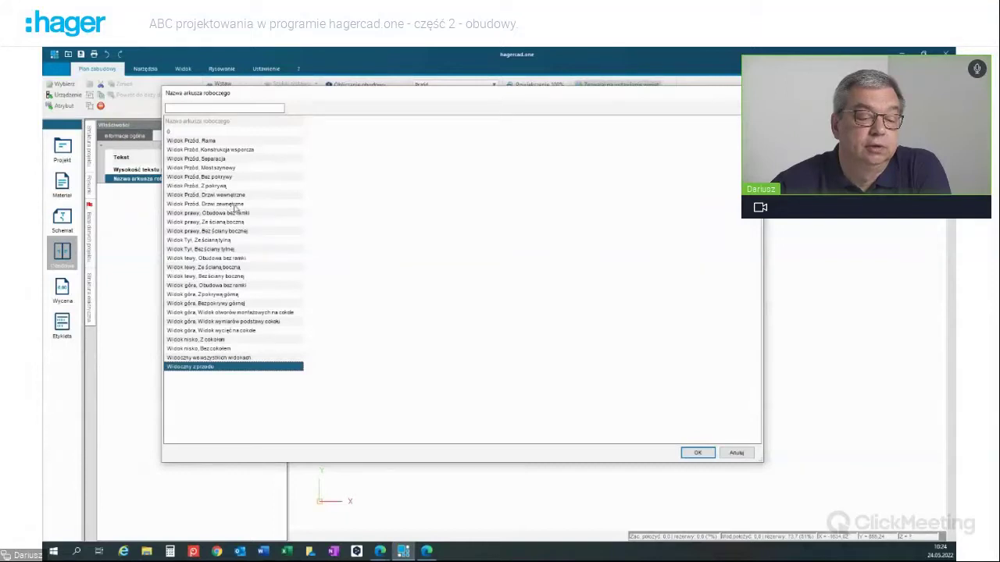
left_click(698, 453)
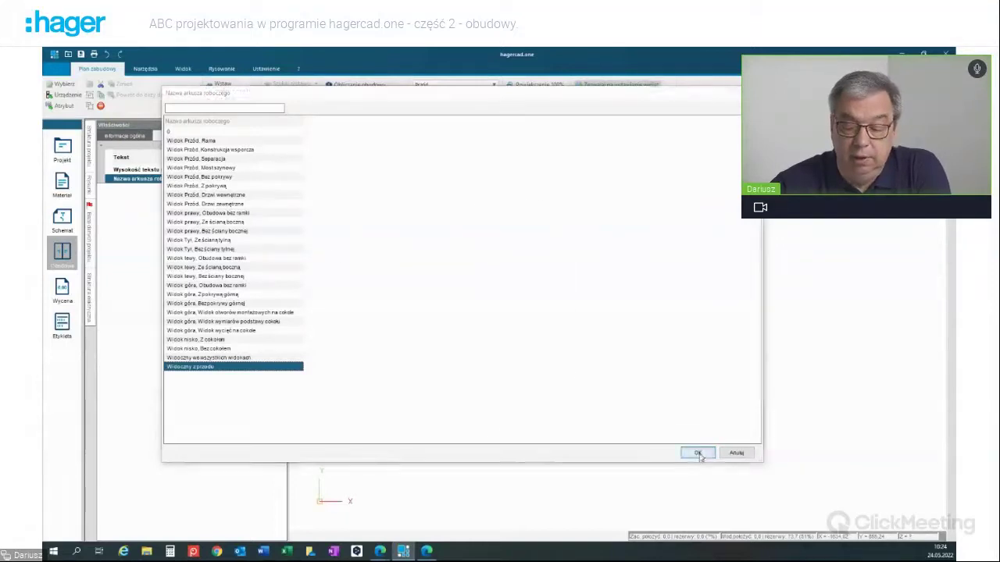
left_click(398, 339)
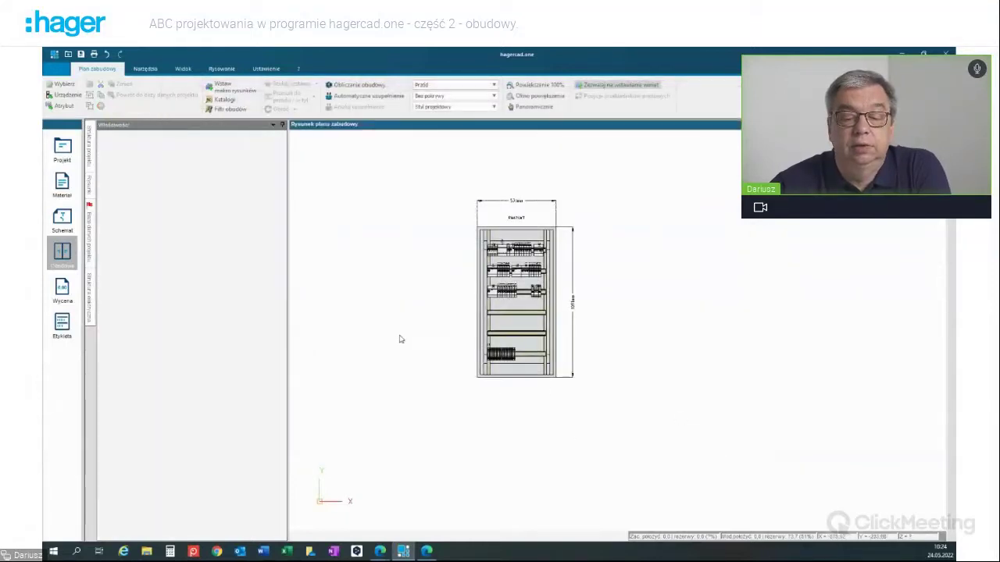
left_click(282, 124)
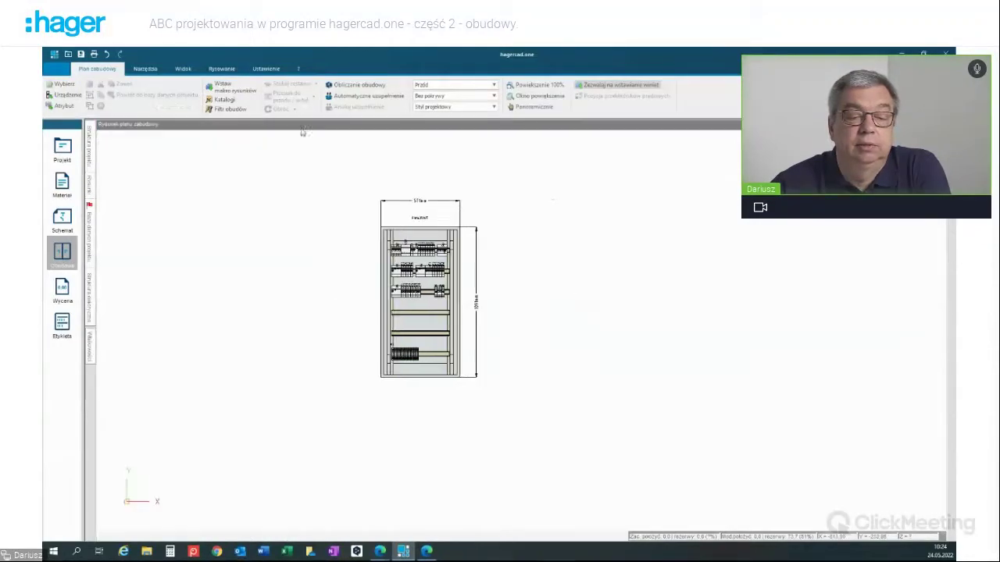
- Check the width dimension in the front views with cover (Z pokrywą) and with inner doors (Drzwi wewnętrzne)
left_click(494, 96)
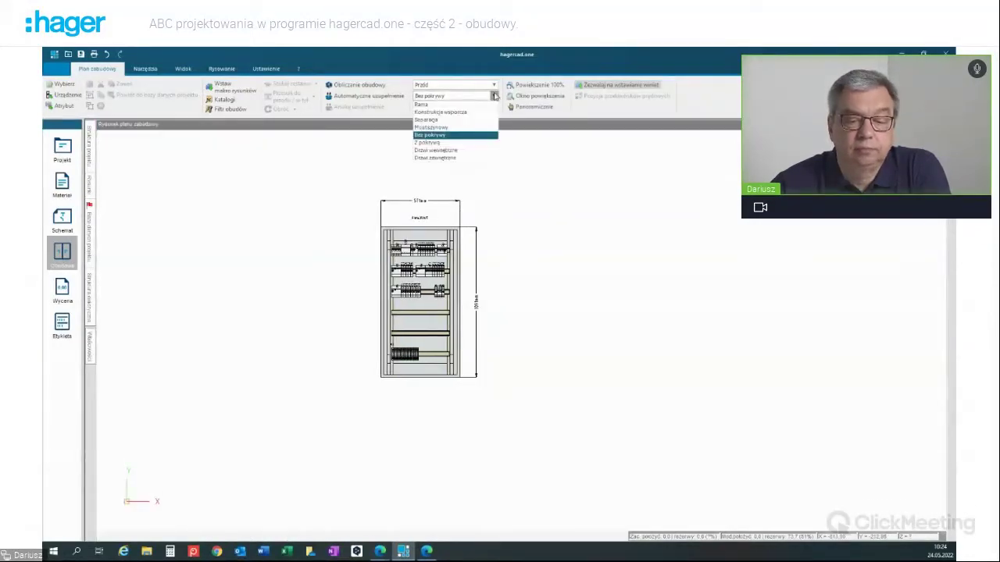
left_click(455, 143)
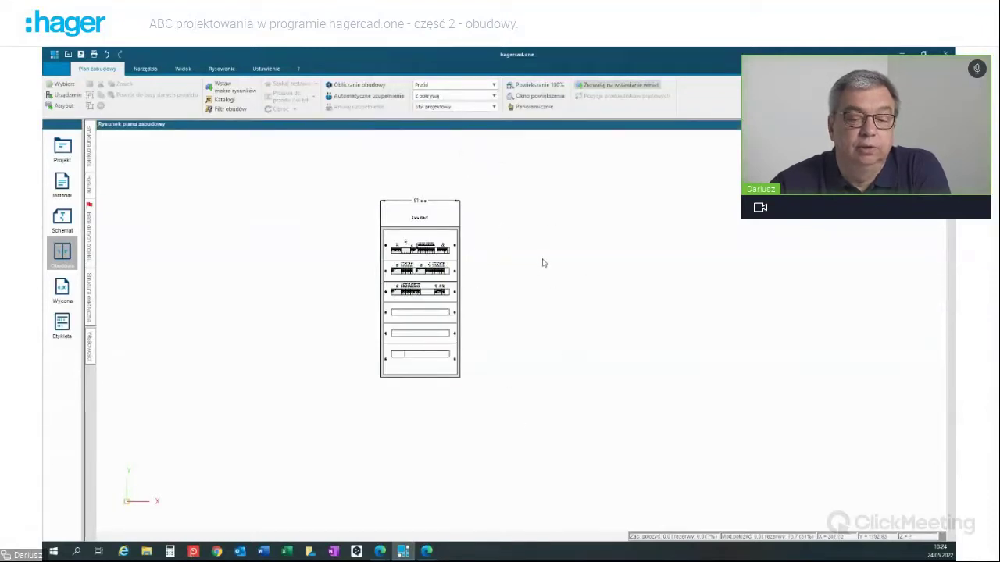
left_click(494, 95)
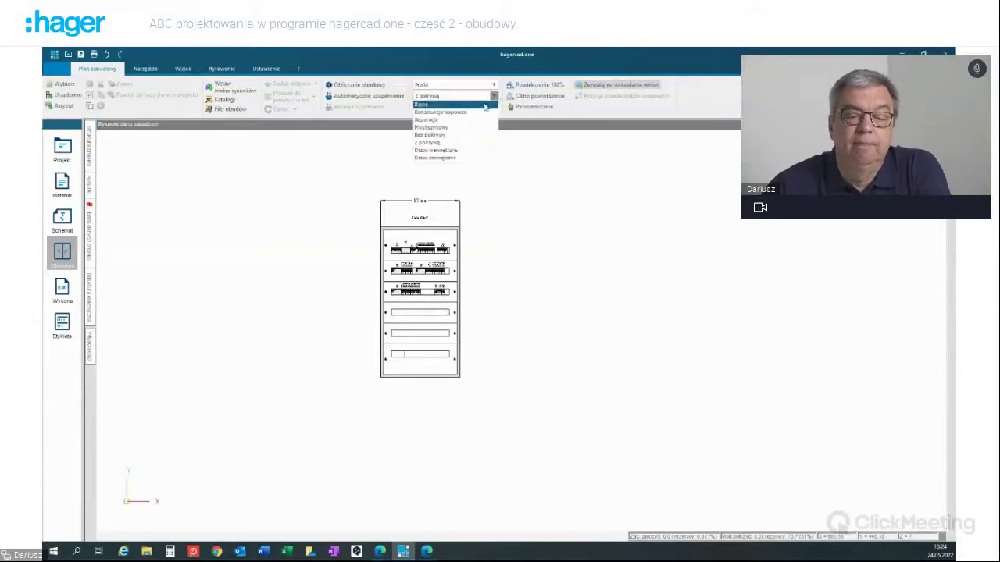
left_click(453, 151)
- Show the front view with outer doors (Drzwi zewnętrzne) and add automatic dimensions to it
left_click(493, 96)
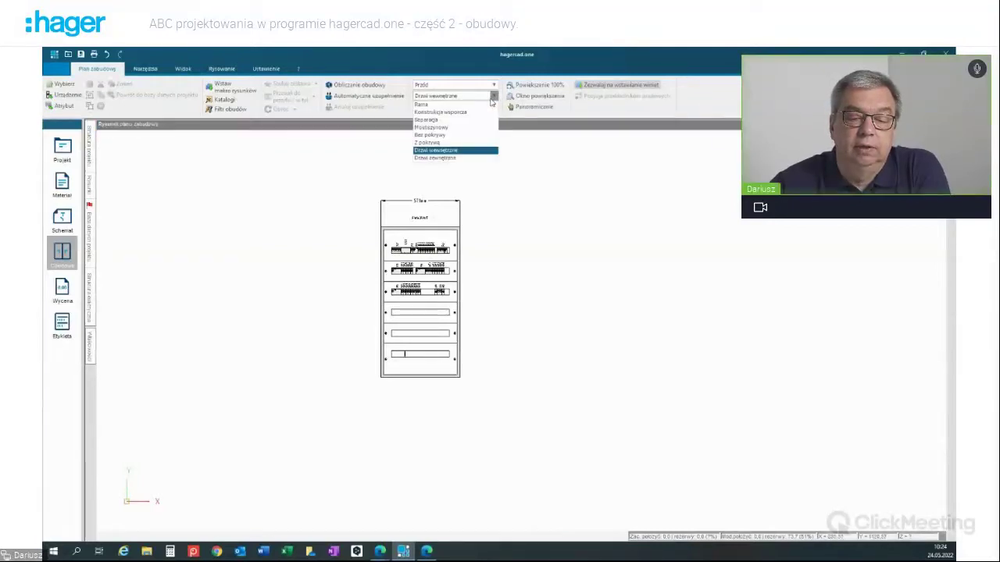
left_click(449, 158)
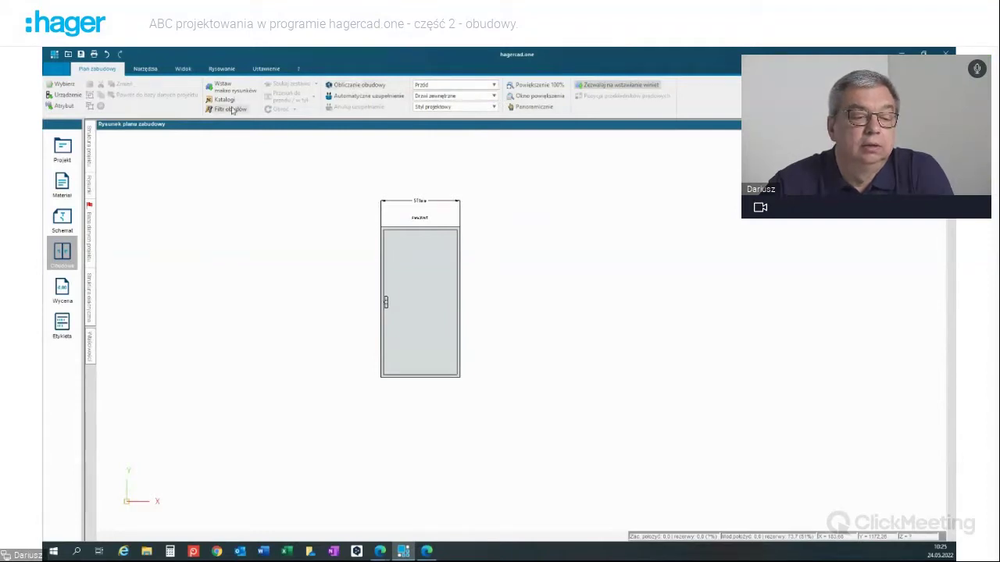
left_click(145, 69)
left_click(353, 100)
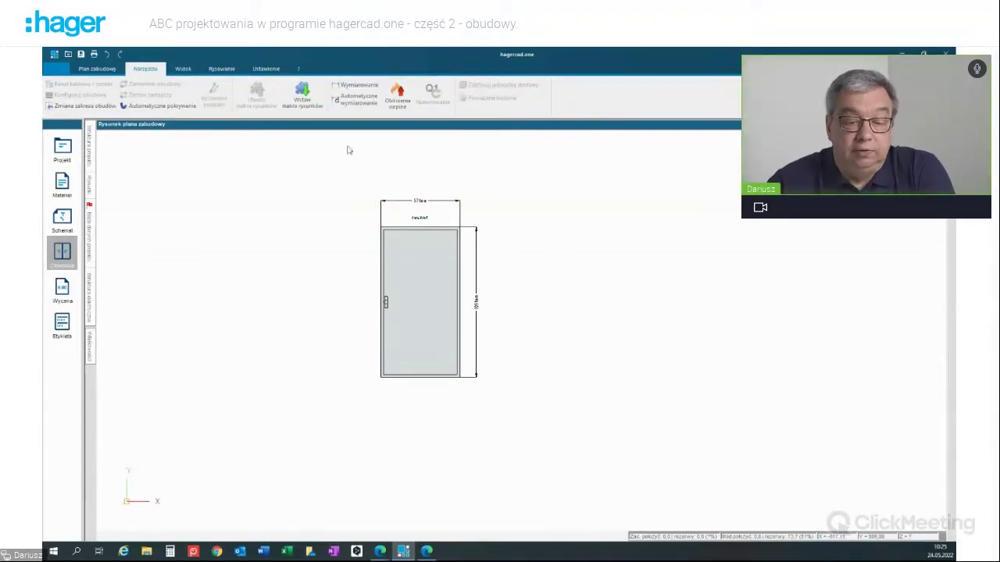
- Open the thermal calculations (Obliczenia cieplne), examine the temperature rise chart and the power losses of the arranged products, and leave them
left_click(397, 92)
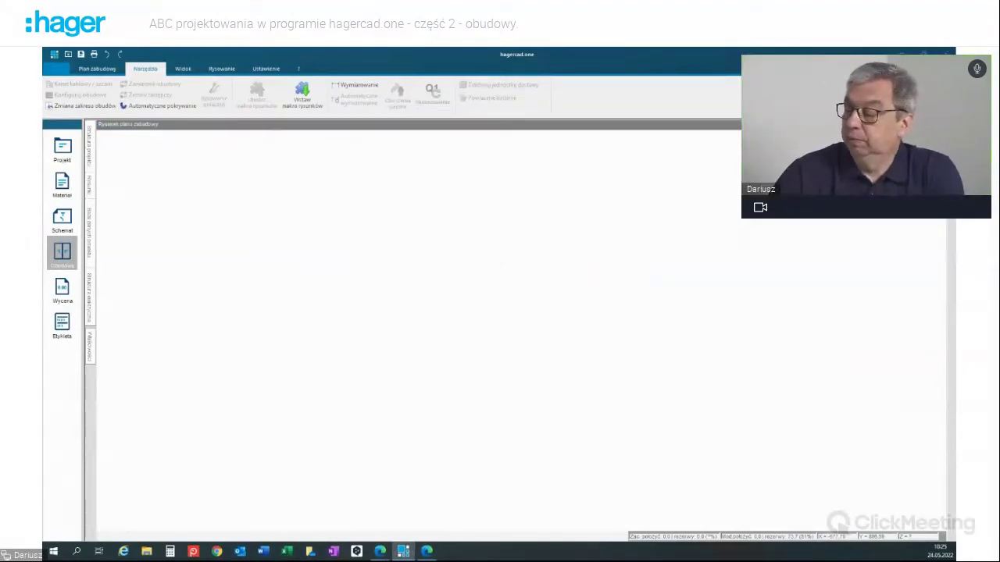
left_click_drag(624, 449, 560, 114)
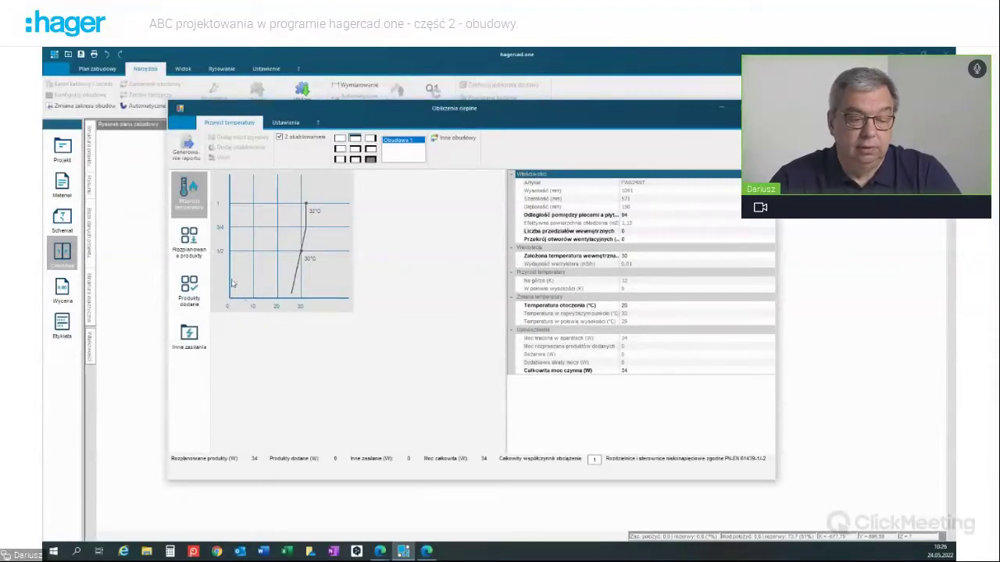
left_click(189, 242)
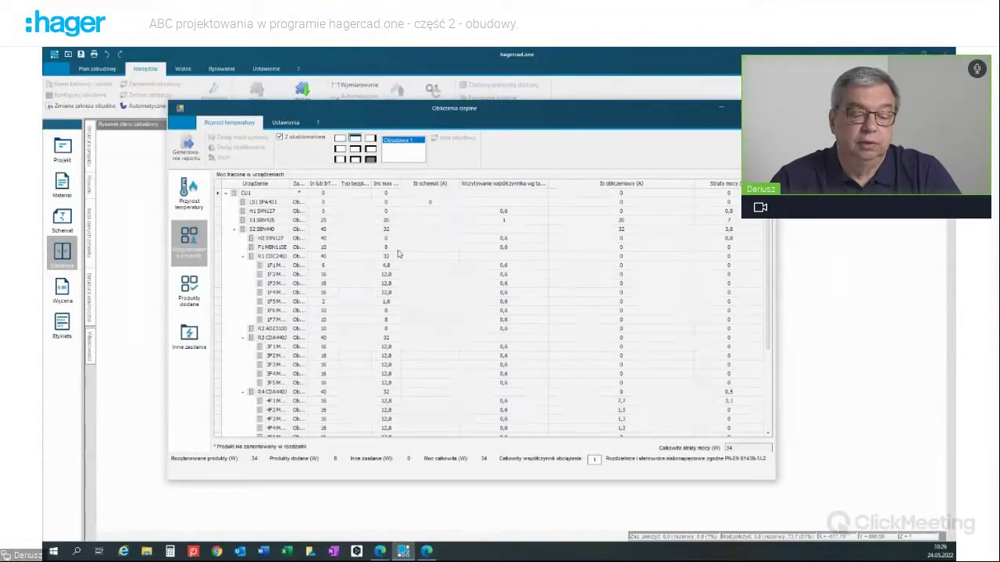
scroll(398, 253, "down", 1)
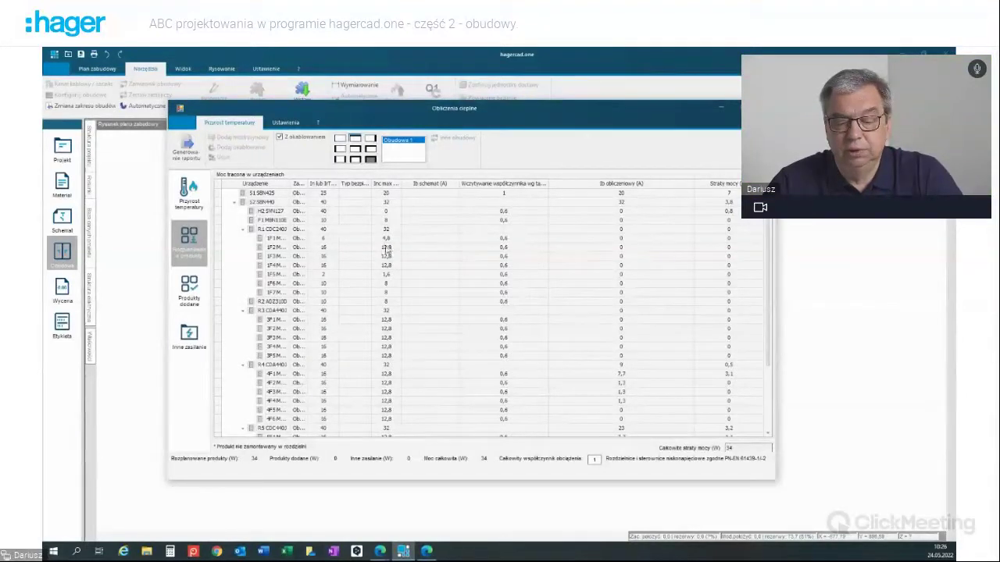
scroll(386, 249, "down", 4)
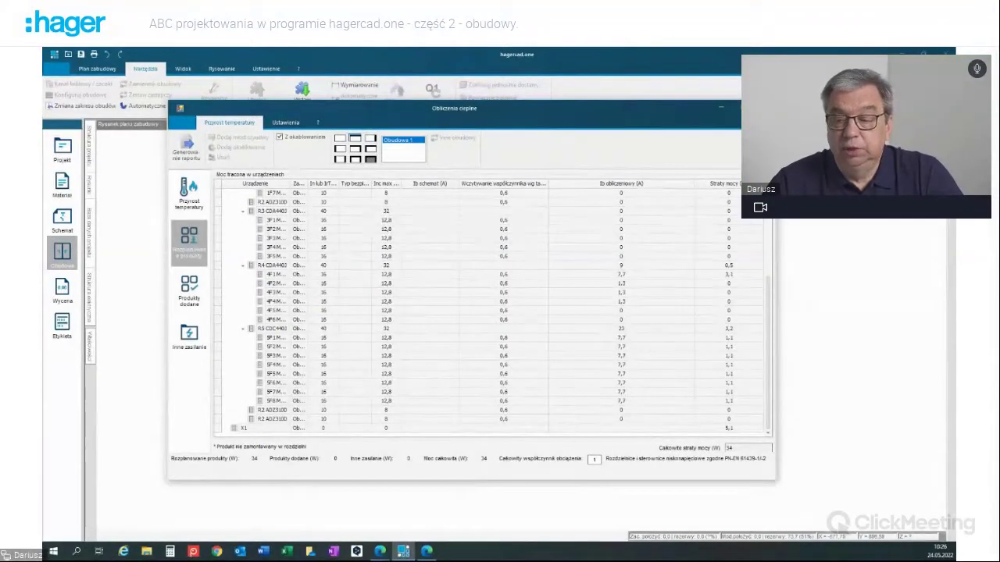
left_click(720, 107)
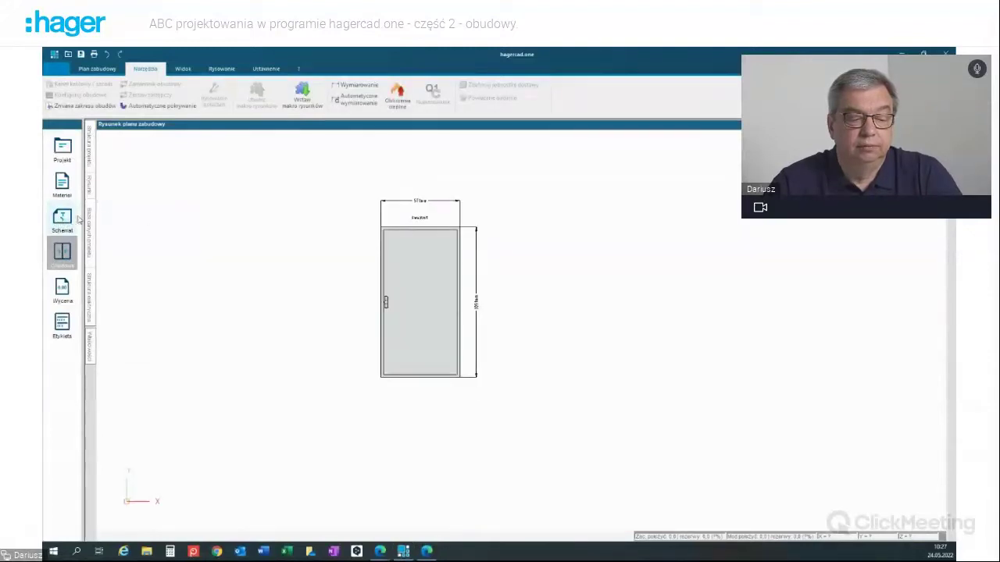
- In the schematic, set the power of the alarm circuit T1 (Alarm) to 150 W in its properties
left_click(64, 219)
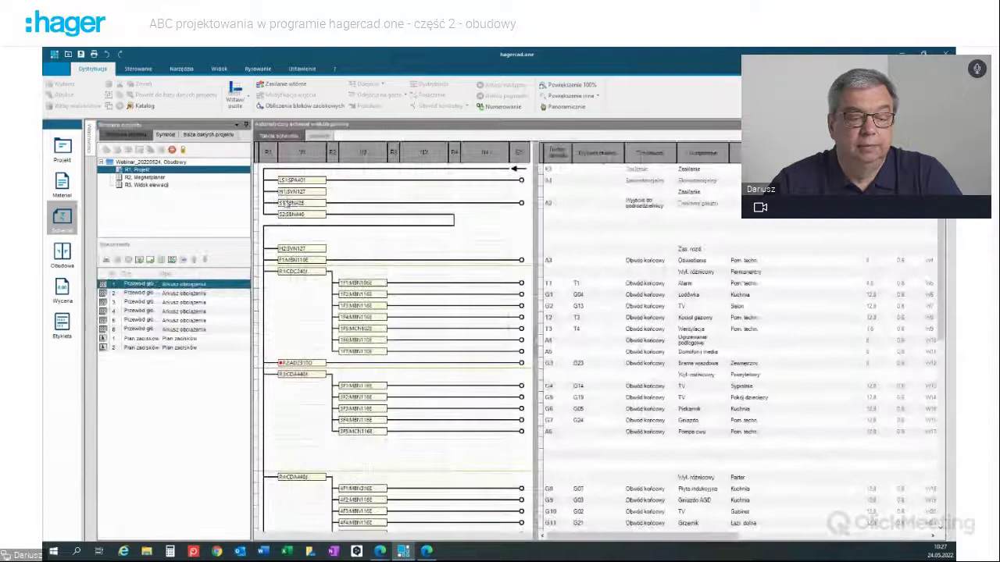
left_click(520, 283)
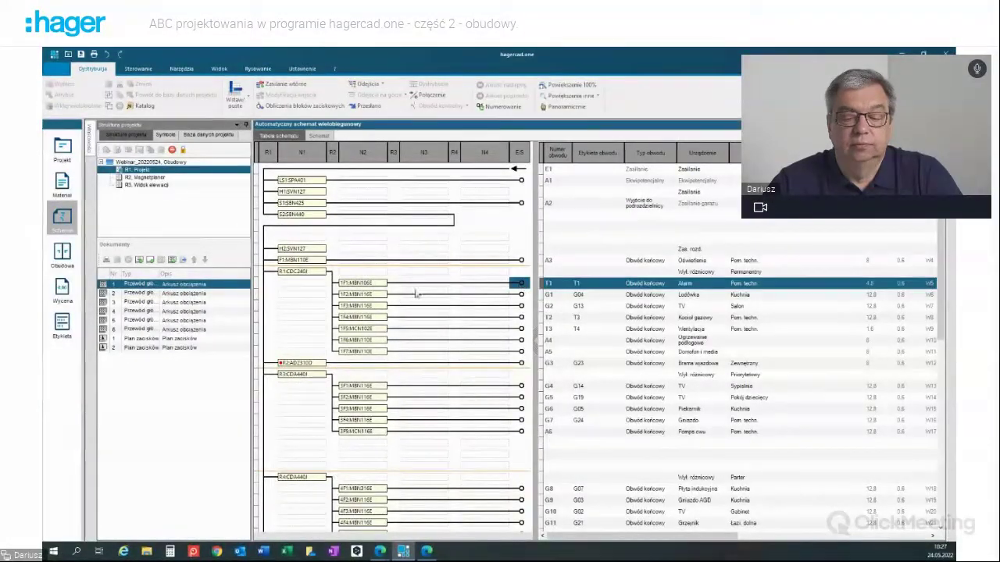
left_click(89, 139)
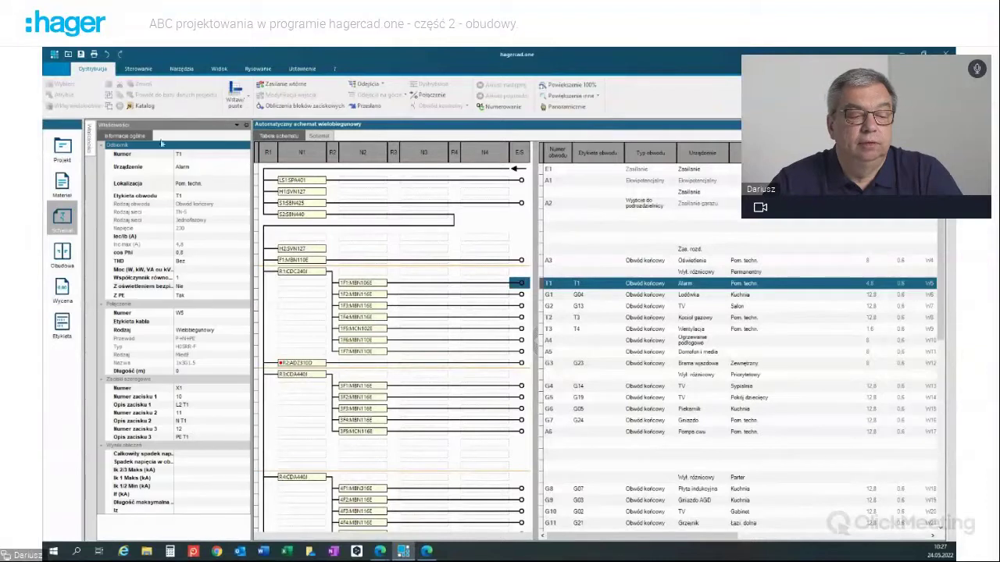
left_click(235, 125)
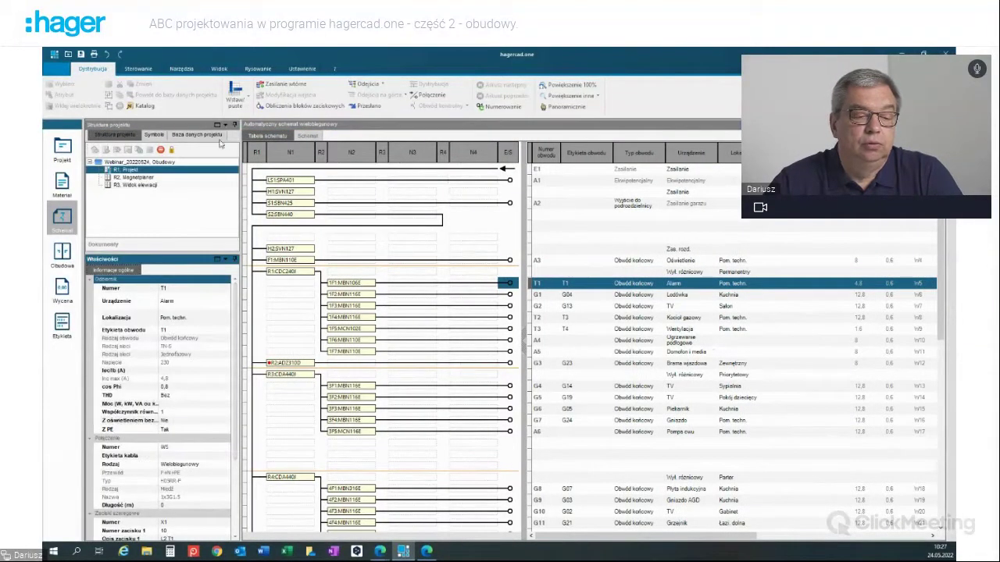
left_click(234, 125)
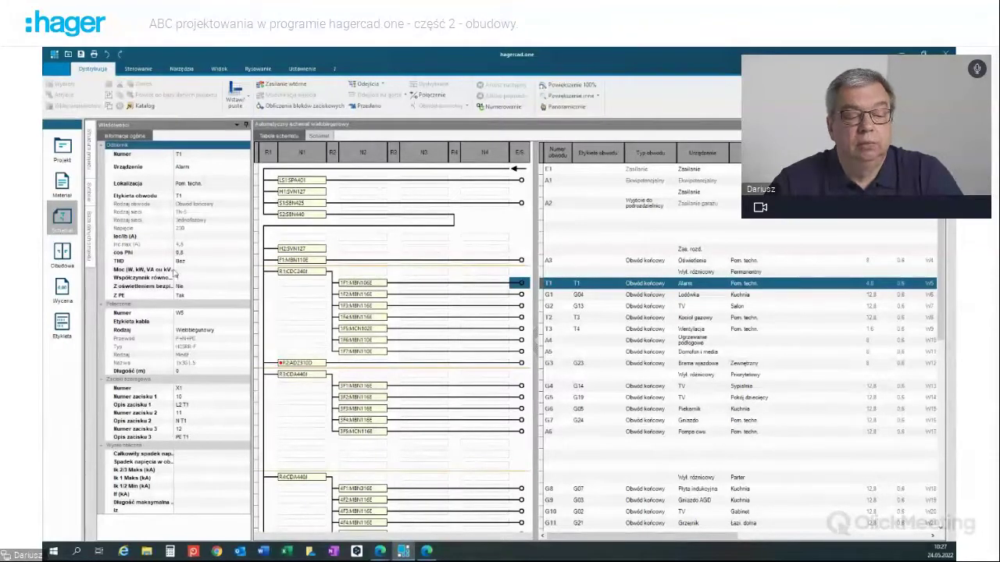
left_click(186, 272)
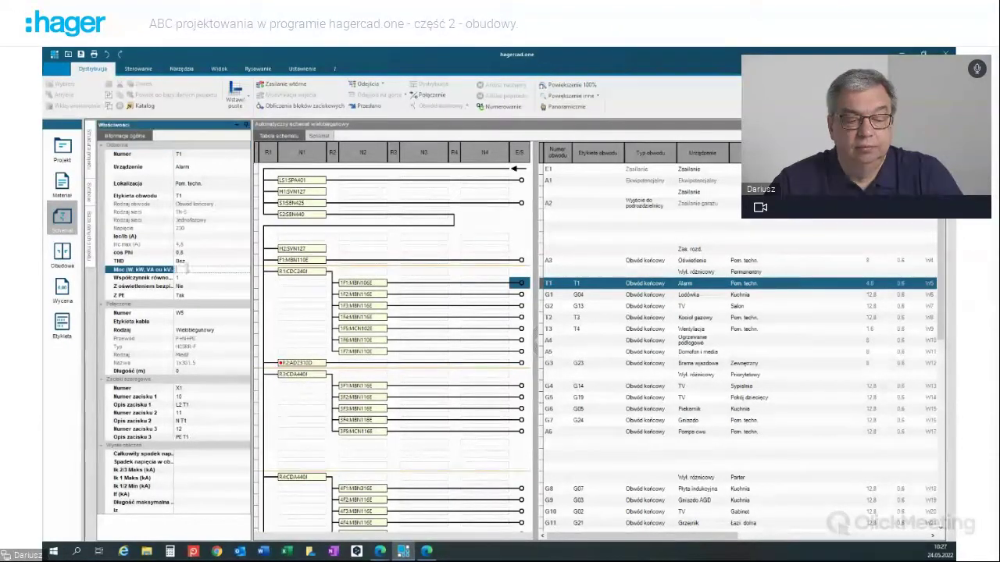
type("150,00W")
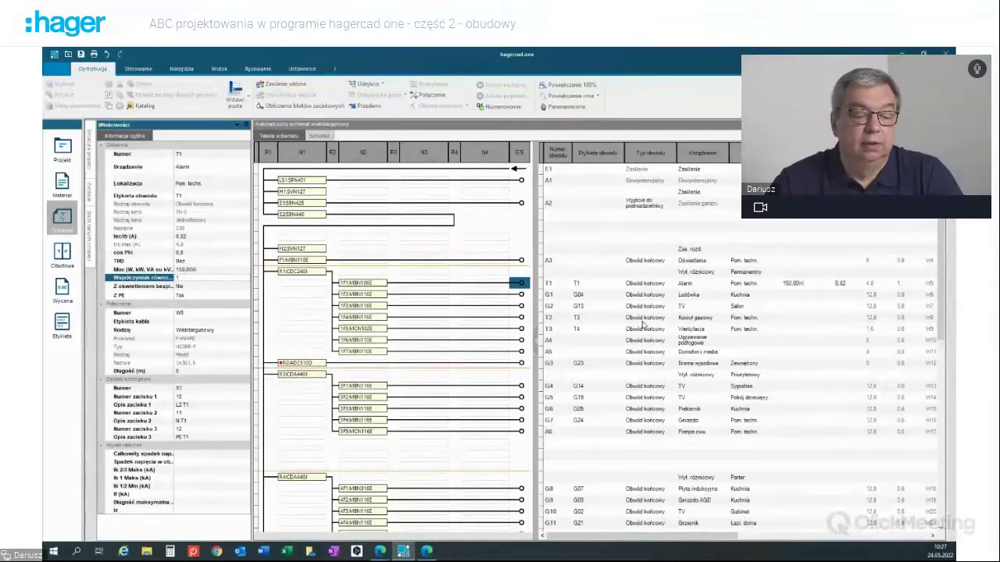
- Set the power of the entrance gate circuit G3 (Brama wjazdowa) to 400 W and its simultaneity factor to 0,1
left_click(648, 363)
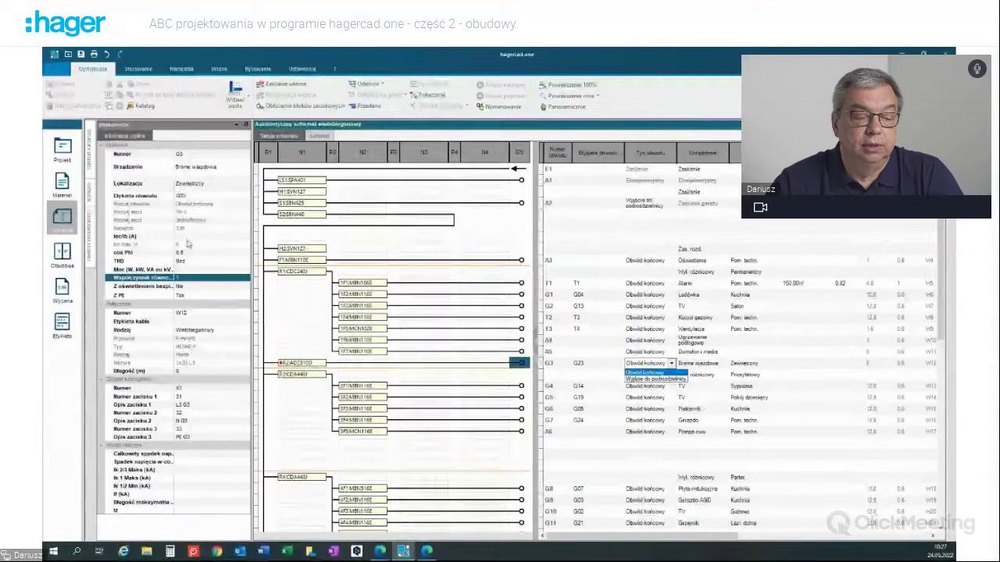
left_click(186, 270)
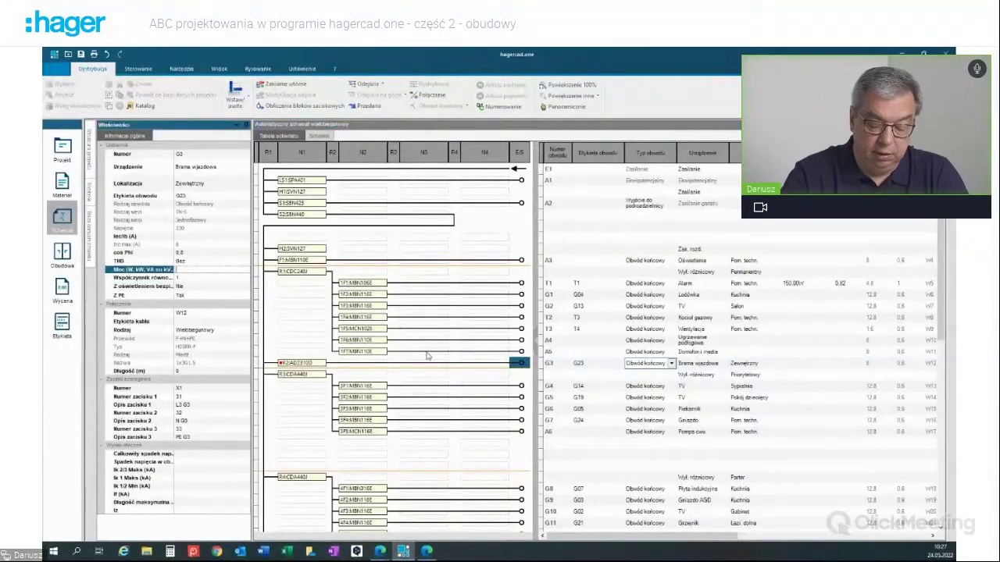
type("000W")
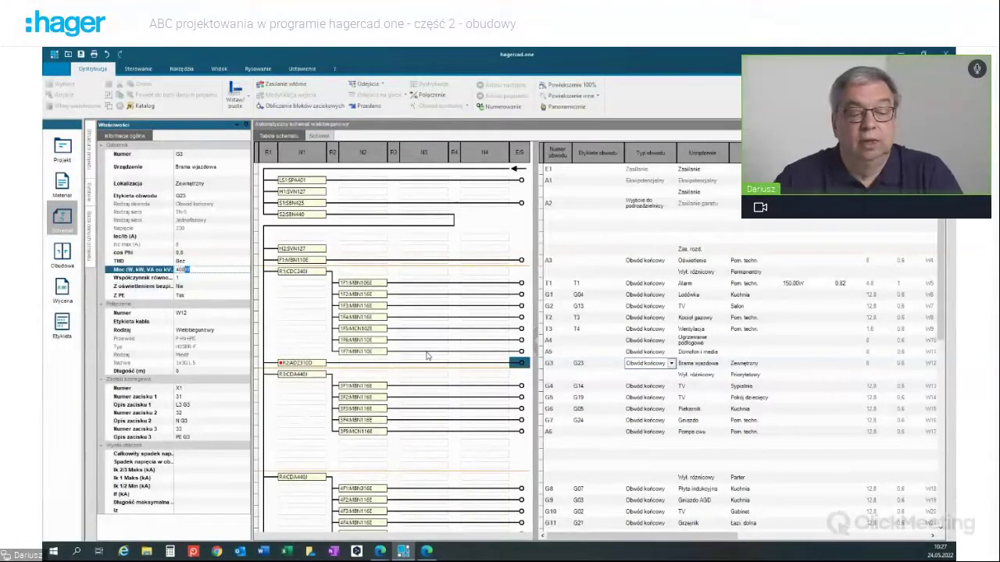
left_click(185, 279)
left_click(179, 278)
type("0,1")
left_click(216, 295)
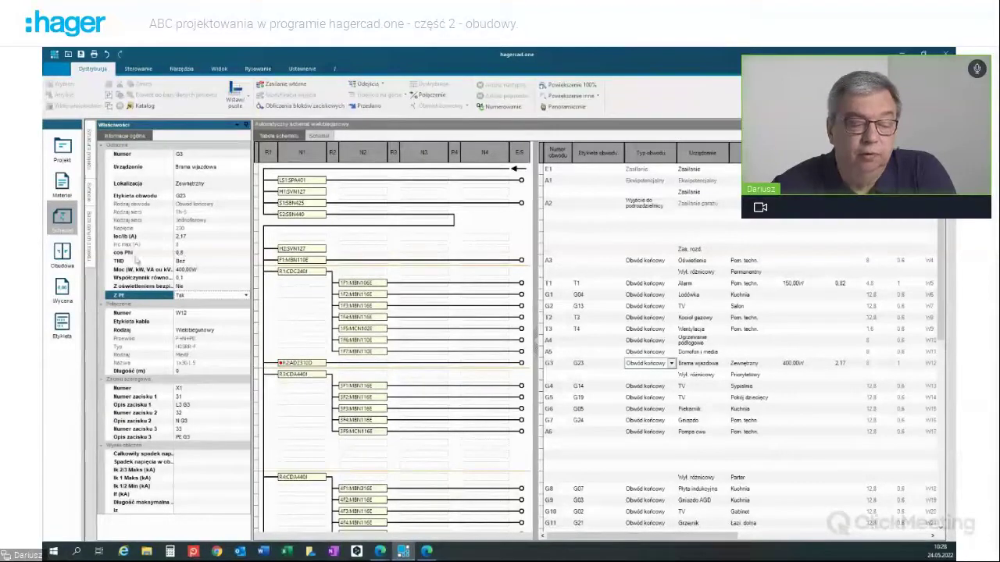
- Return to the enclosure plan, ignoring the incomplete terminal assignment, and show the front view without cover (Bez pokrywy)
left_click(67, 251)
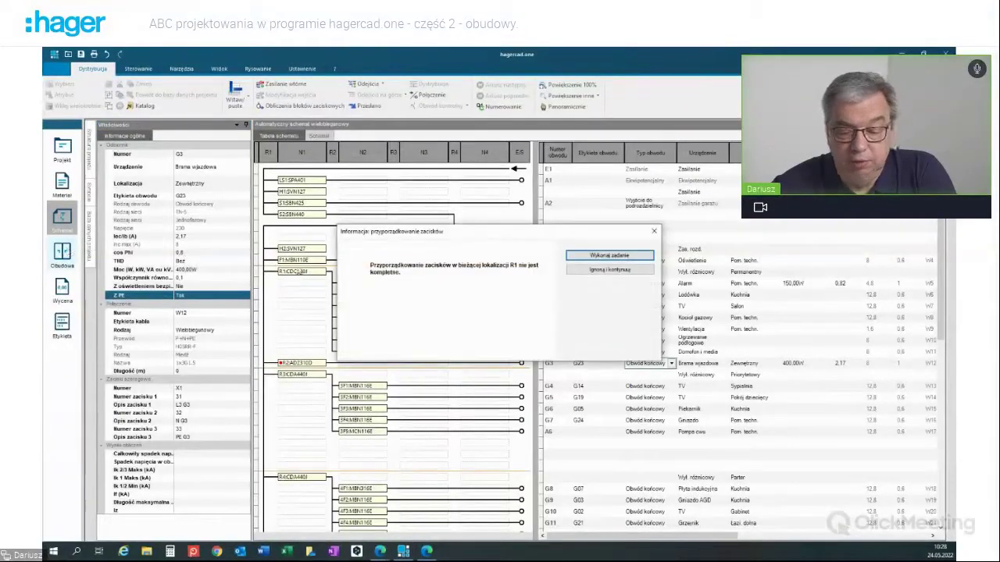
left_click(600, 270)
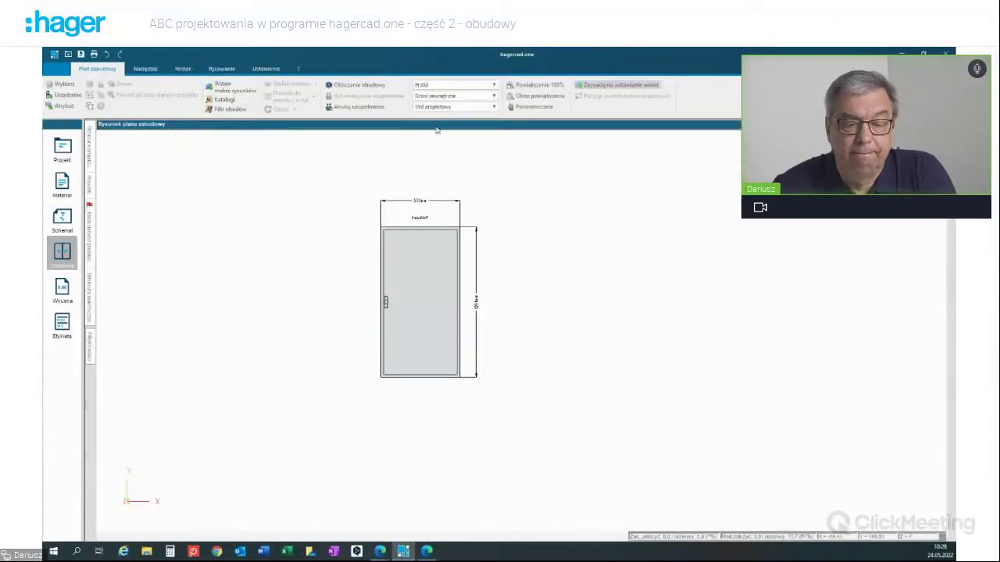
left_click(493, 95)
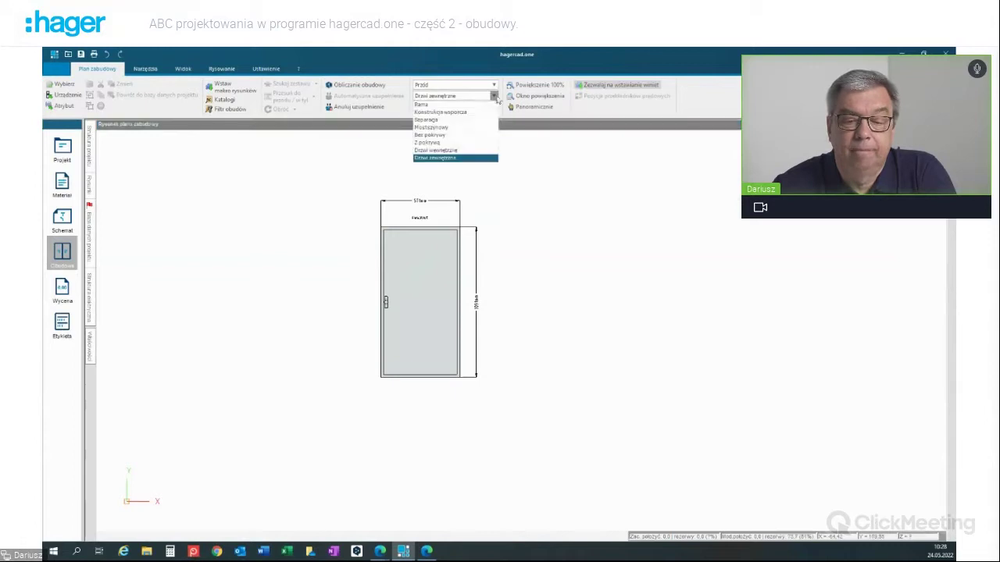
left_click(431, 134)
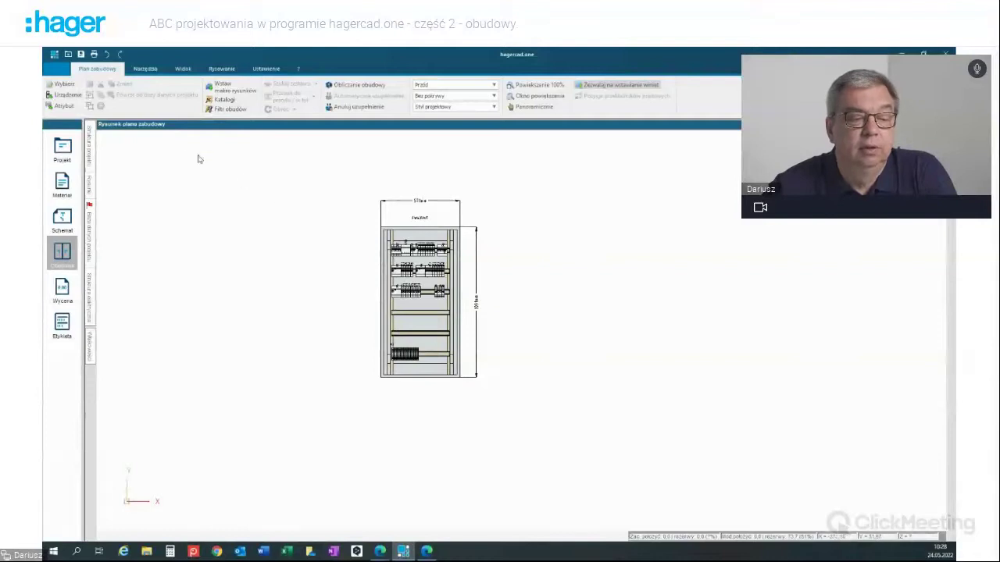
- Examine the enclosure's front view without cover and its arranged devices at different magnifications
left_click(146, 68)
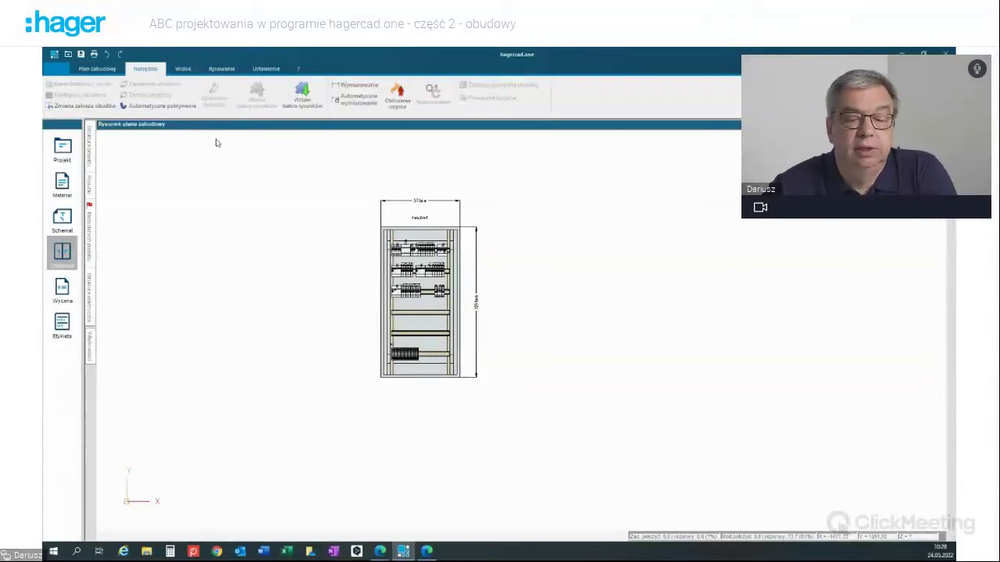
left_click(183, 69)
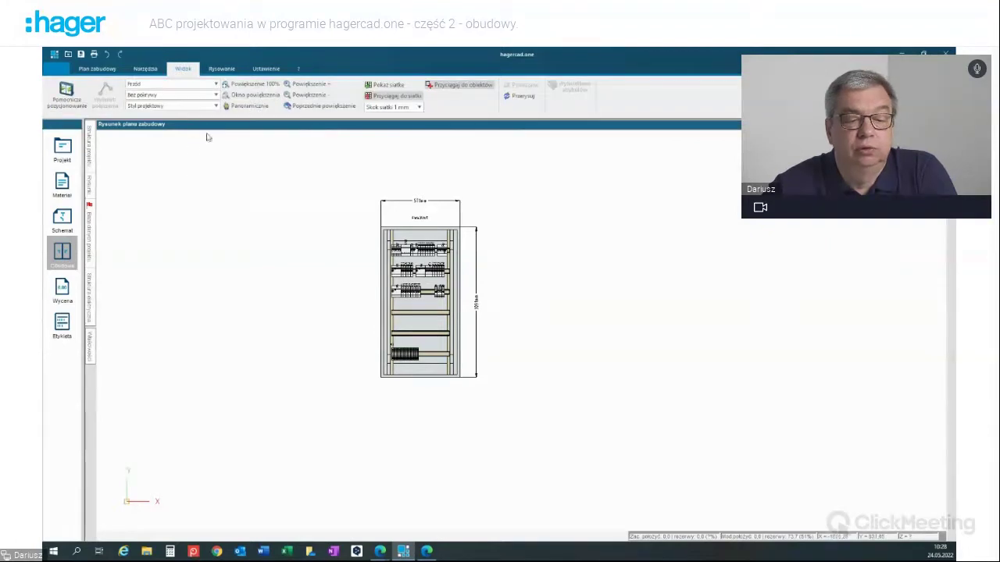
left_click(290, 85)
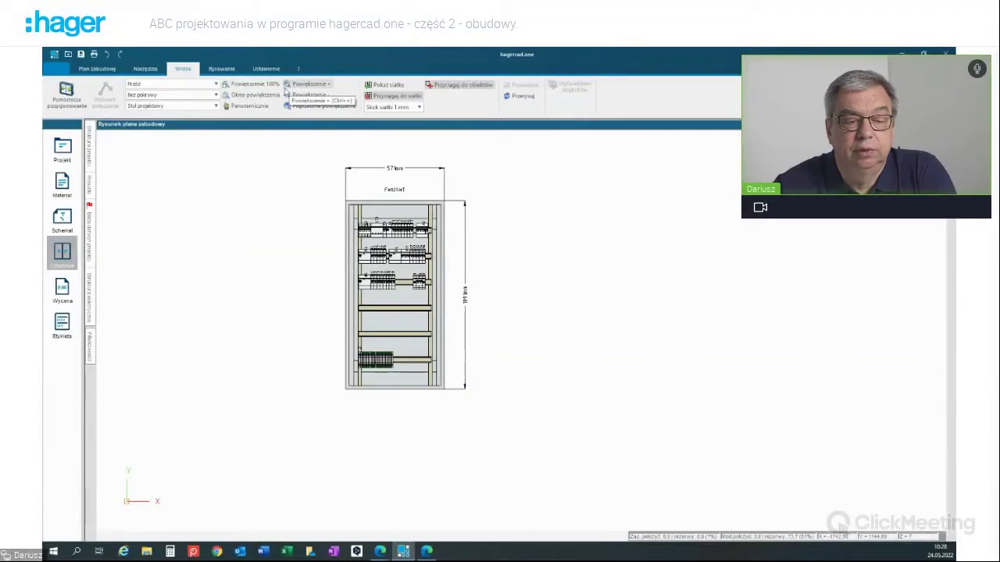
scroll(306, 281, "up", 2)
scroll(308, 279, "down", 1)
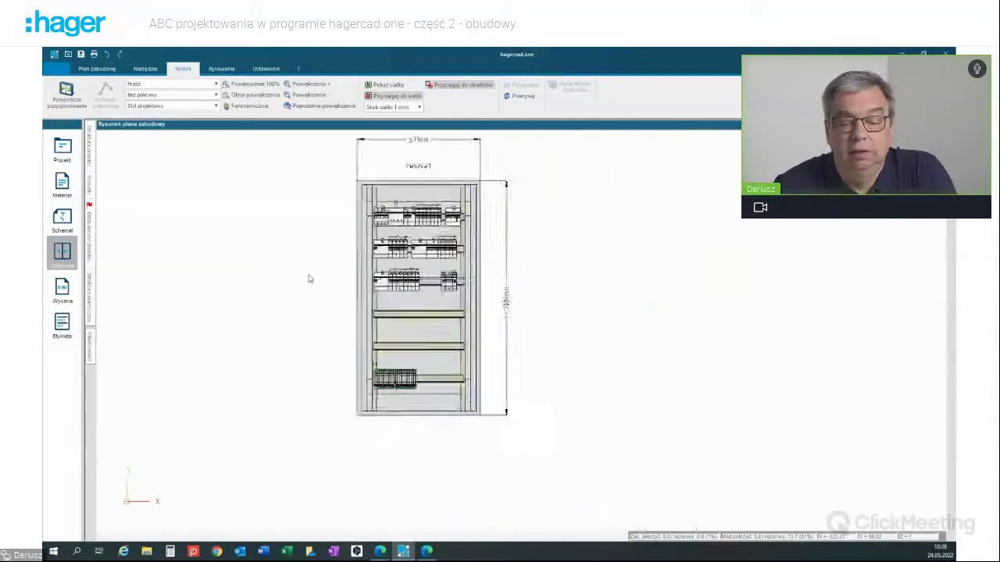
scroll(310, 272, "up", 1)
scroll(312, 265, "down", 2)
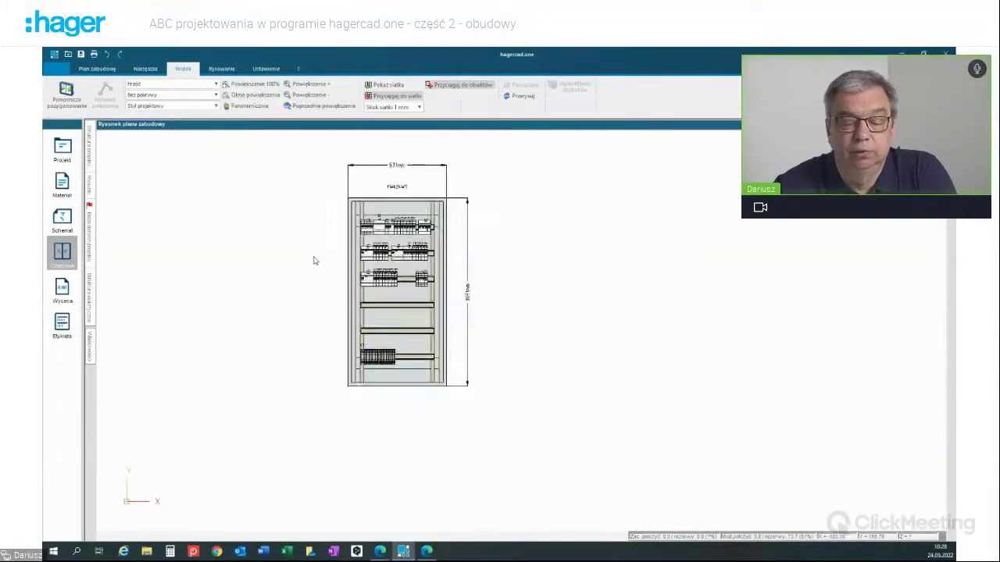
scroll(315, 260, "up", 1)
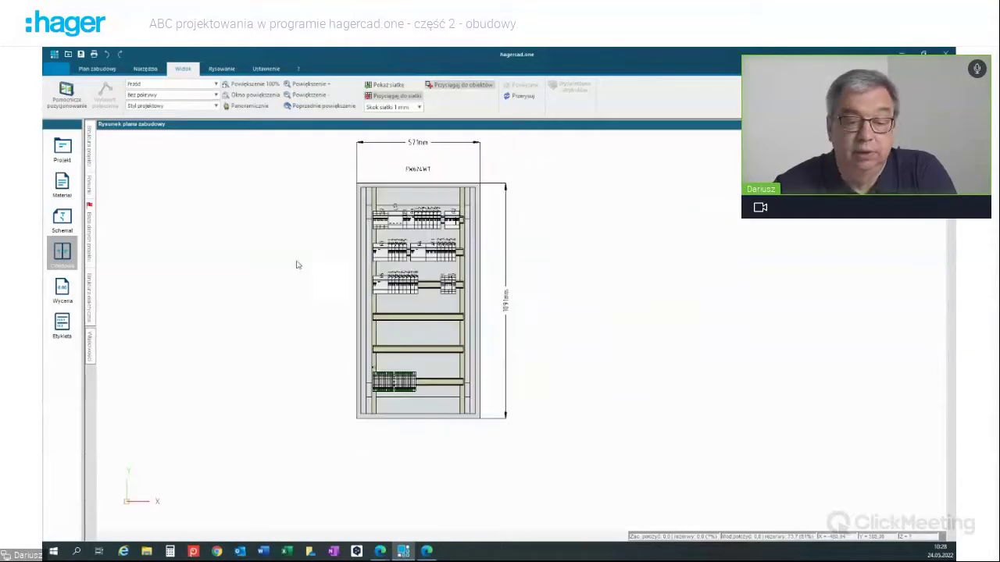
- Show the grid in the enclosure plan drawing and set its spacing to 5 mm
left_click(389, 85)
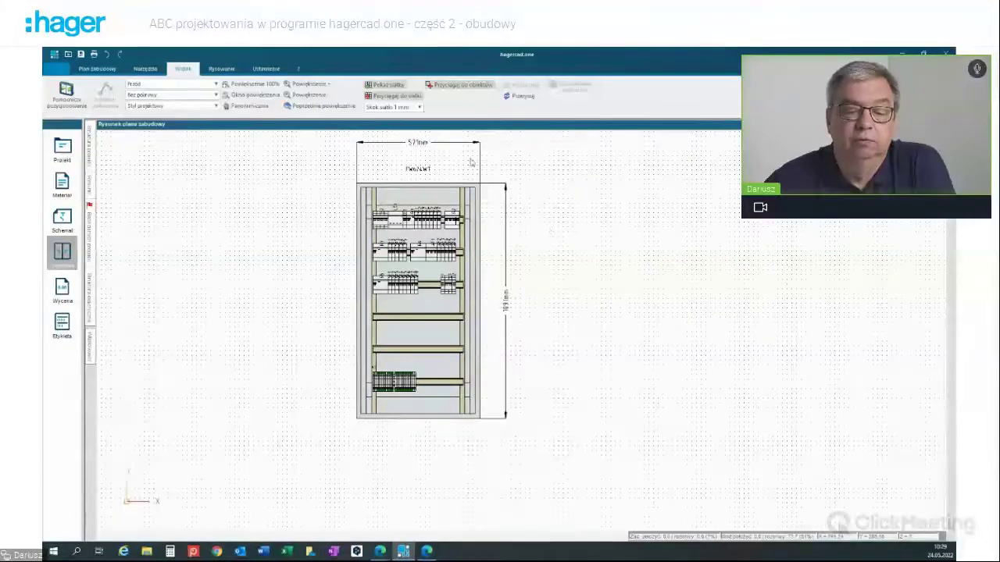
left_click(420, 108)
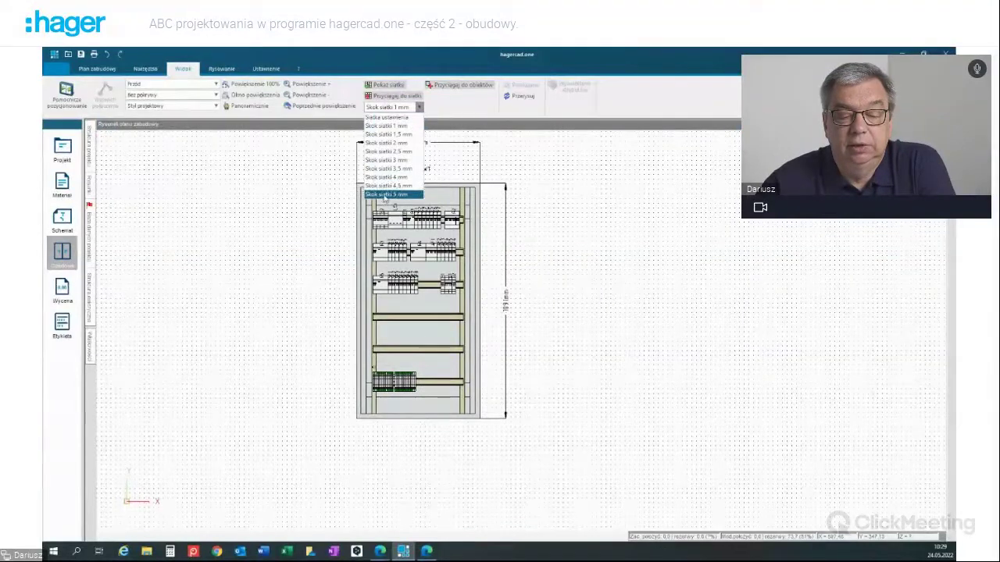
left_click(383, 196)
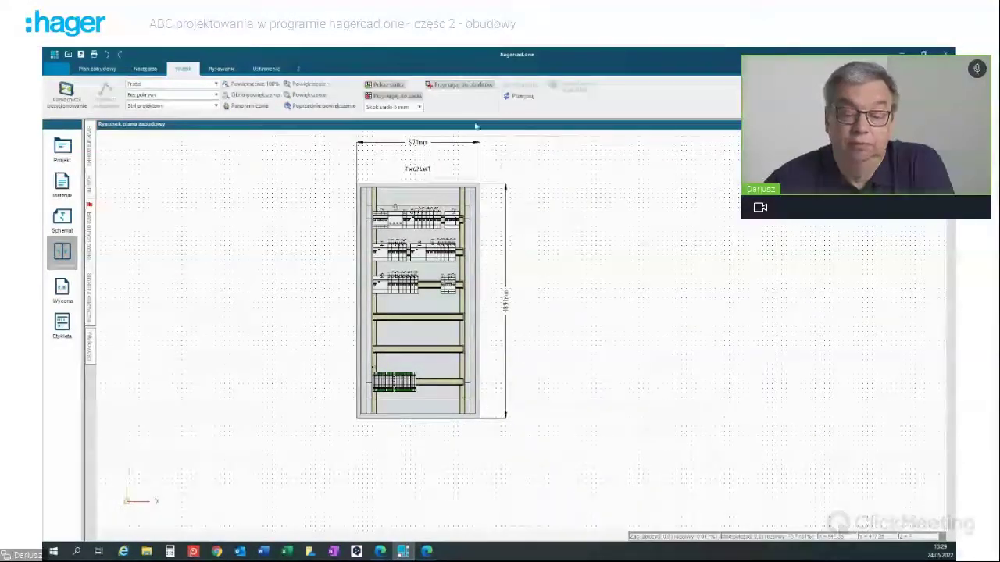
- Select the enclosure and hide its designation attribute through the attribute display settings (Wyświetlanie atrybutów)
left_click(414, 195)
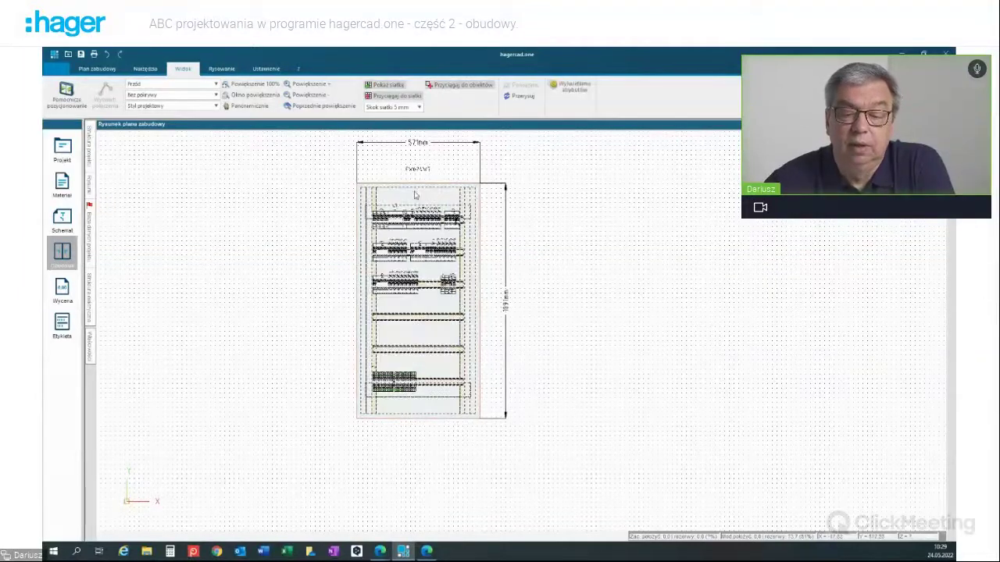
key("Escape")
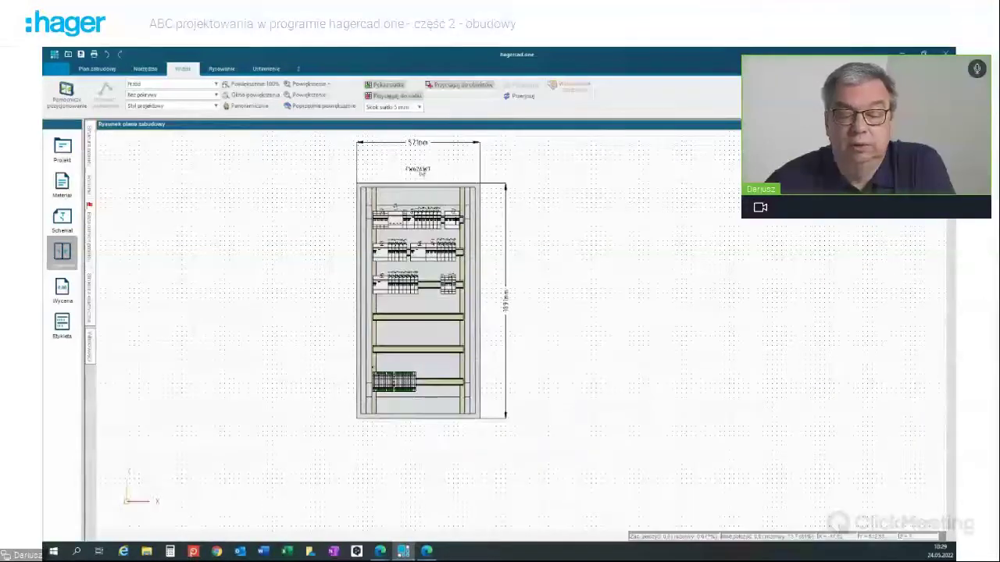
left_click(422, 188)
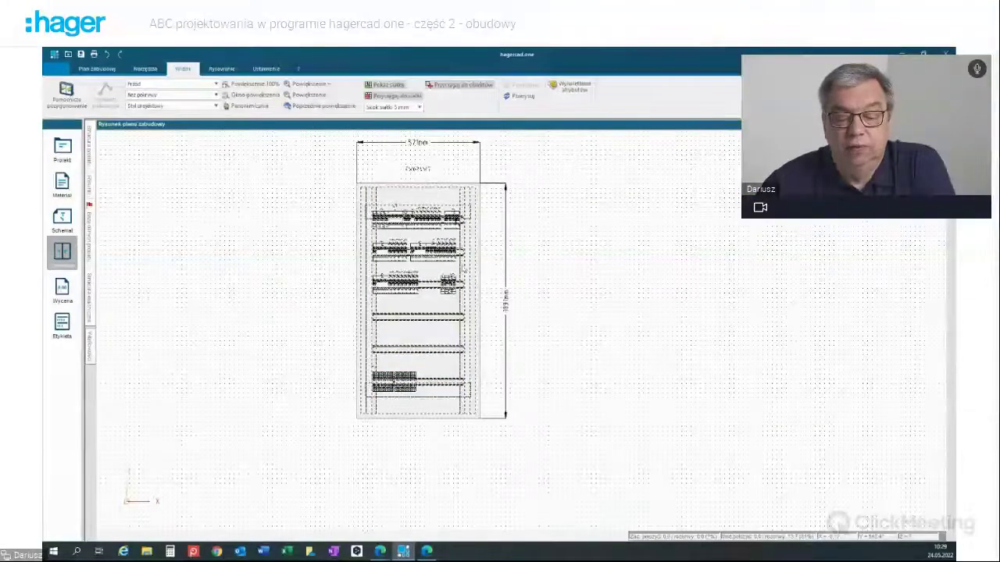
left_click(564, 87)
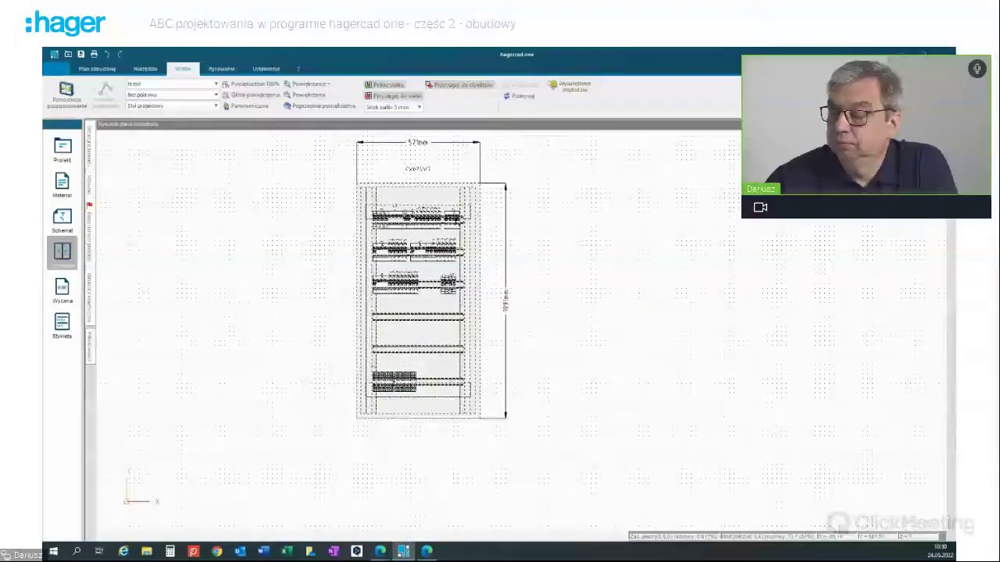
mouse_move(571, 383)
left_mouse_down()
mouse_move(670, 208)
mouse_move(722, 174)
left_mouse_up()
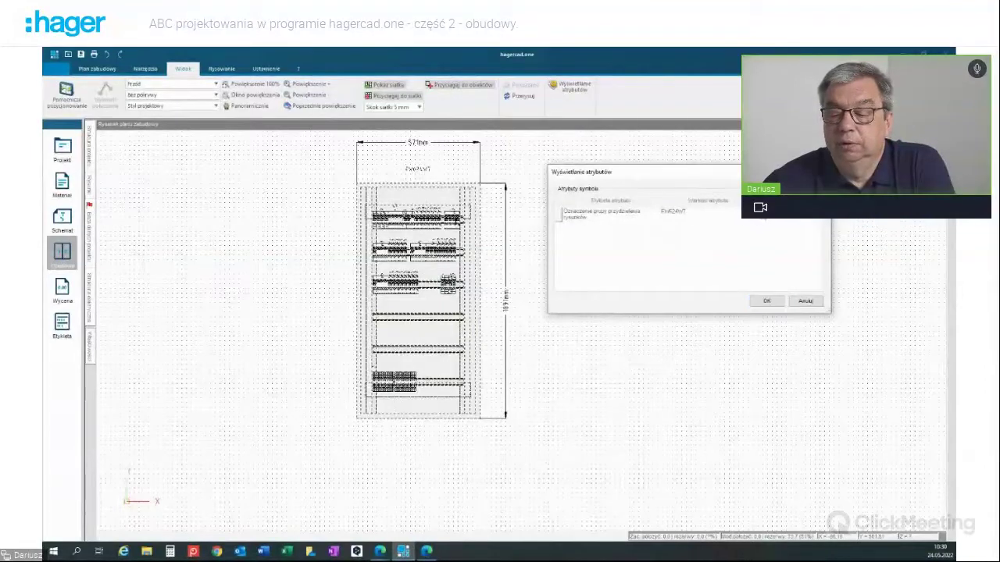
left_click(770, 215)
left_click(767, 301)
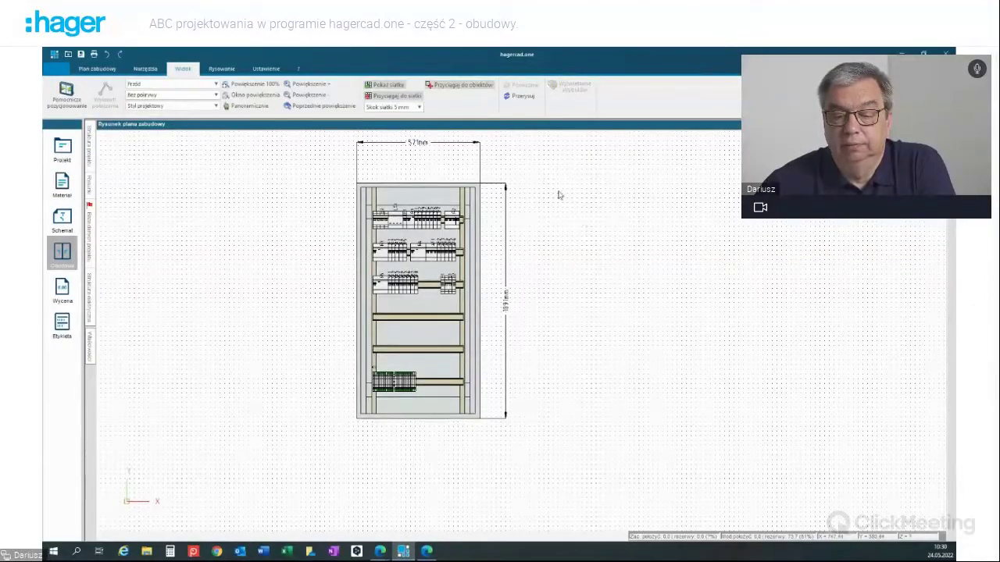
- Turn the display of the enclosure's designation attribute back on and deselect the enclosure
left_click(435, 200)
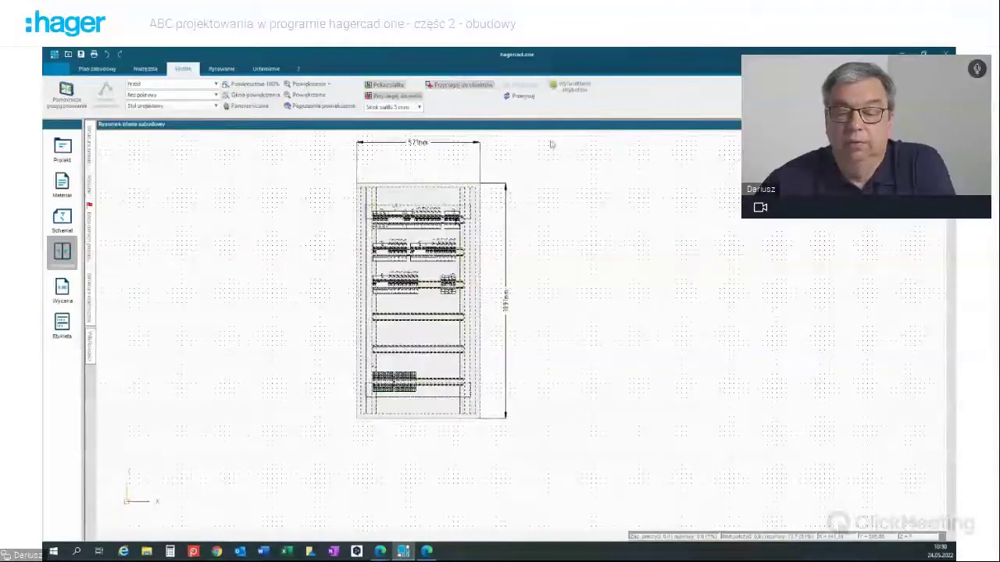
left_click(558, 95)
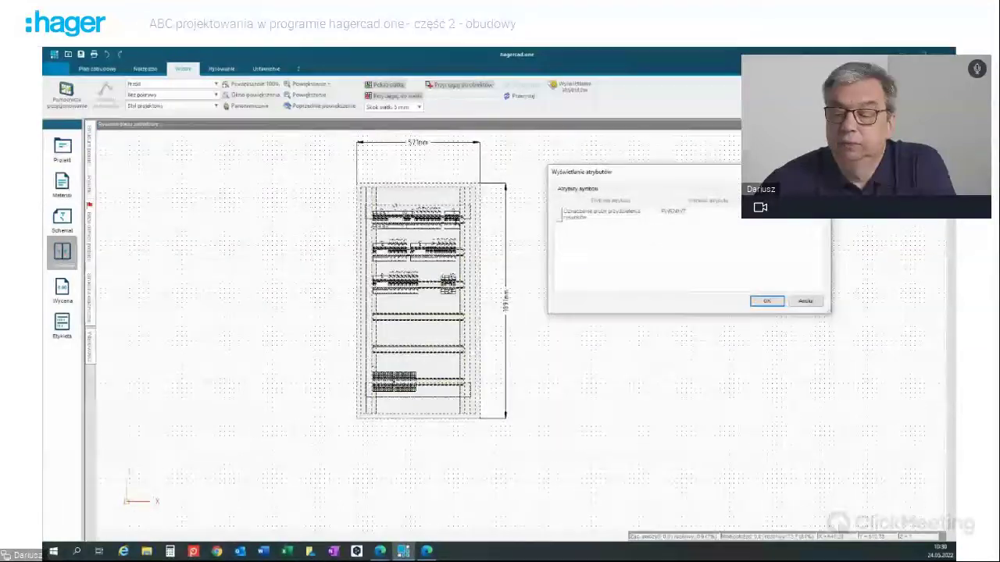
left_click(769, 219)
left_click(766, 301)
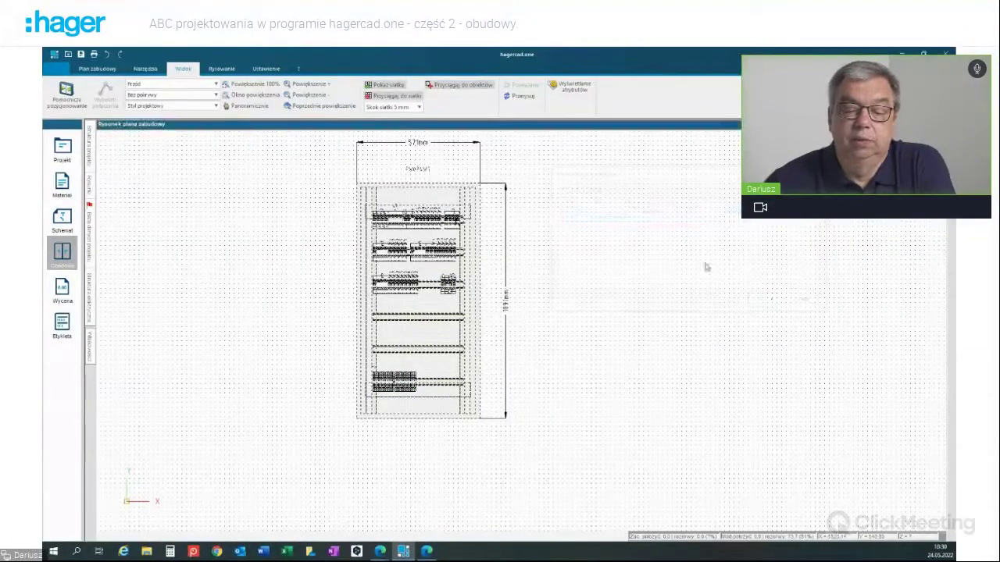
left_click(586, 272)
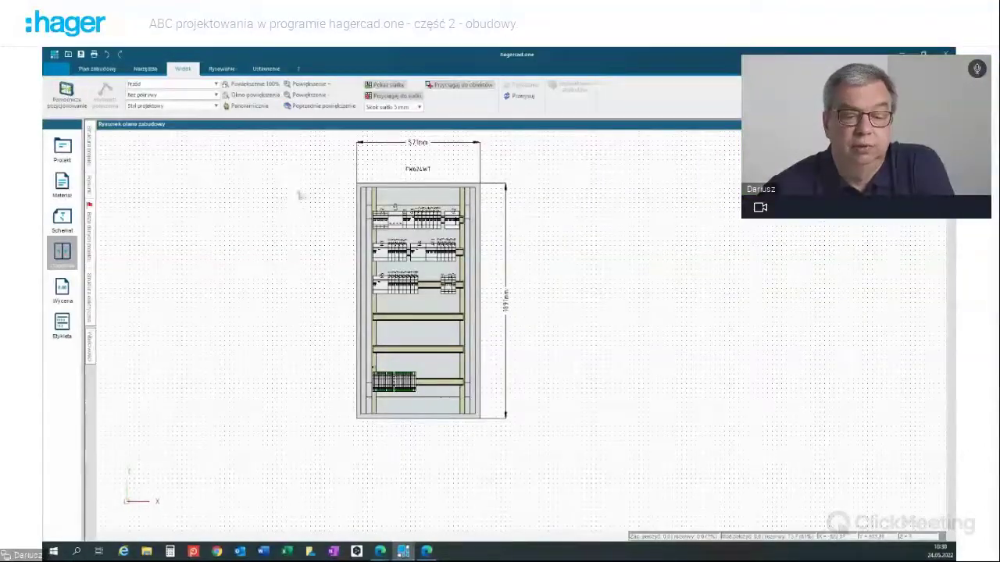
- Start a text annotation in the enclosure plan drawing and enter a short line of random placeholder characters
left_click(221, 69)
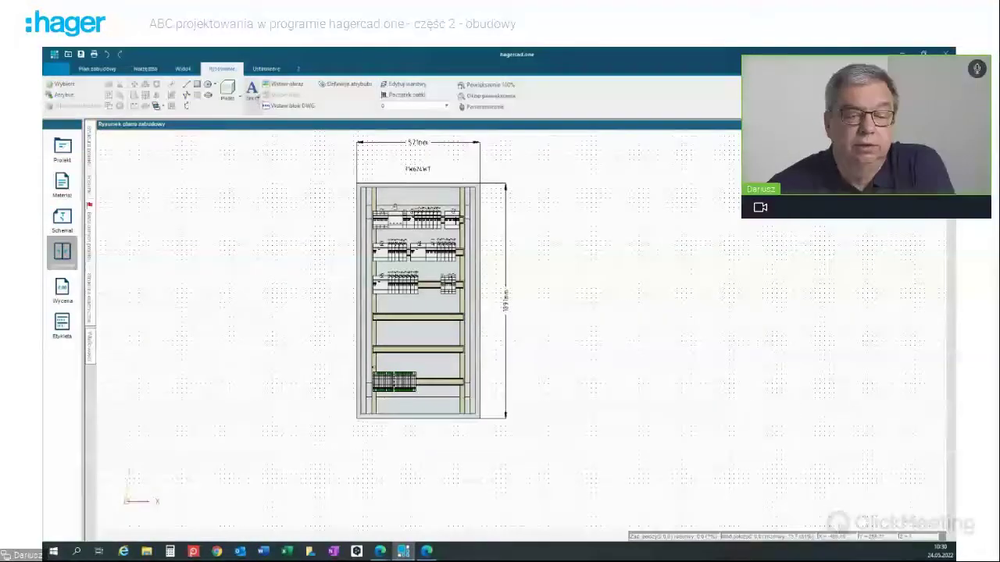
left_click(252, 90)
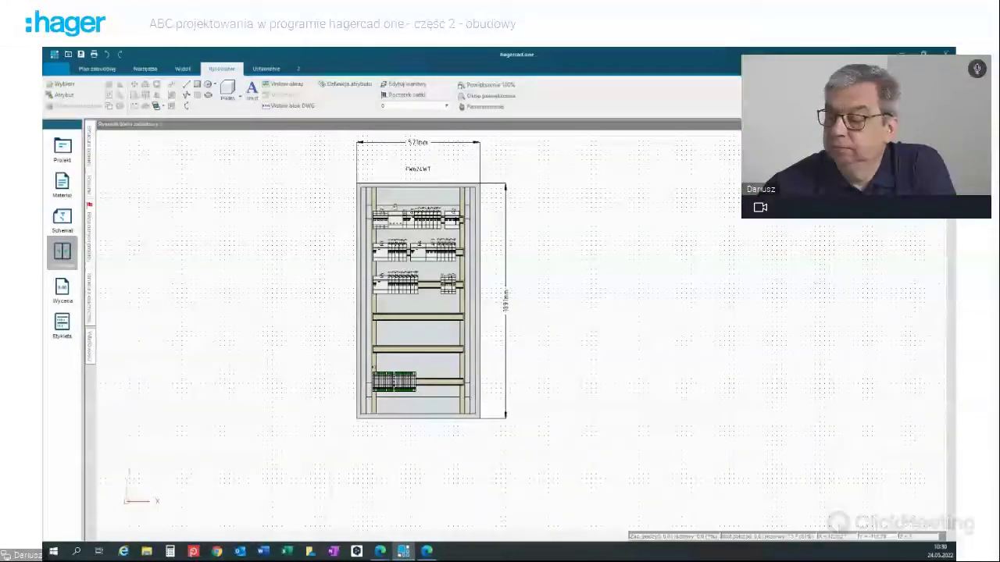
left_click(601, 390)
left_click_drag(620, 374, 274, 174)
type("qwadfcygn")
type("ghvb")
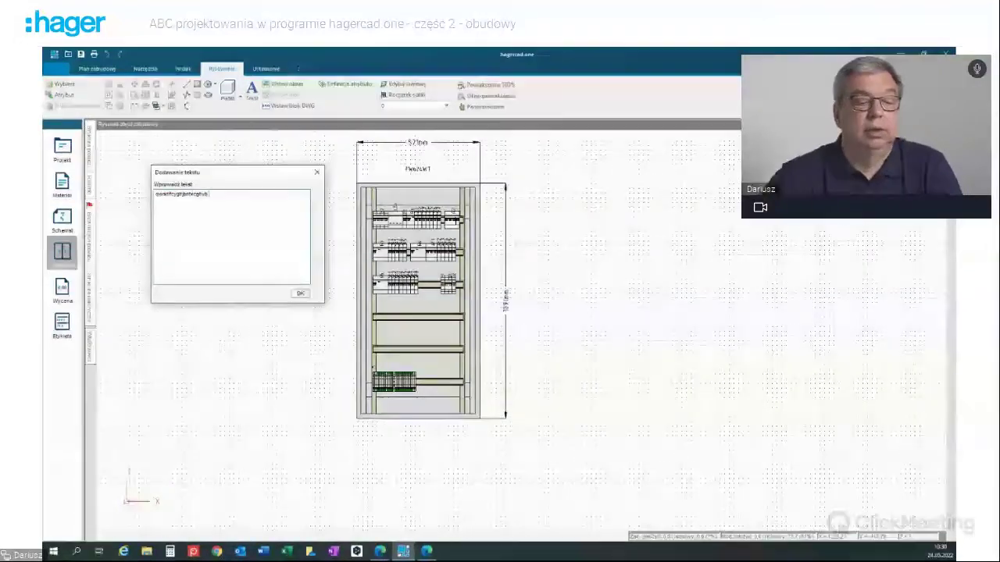
left_click(303, 298)
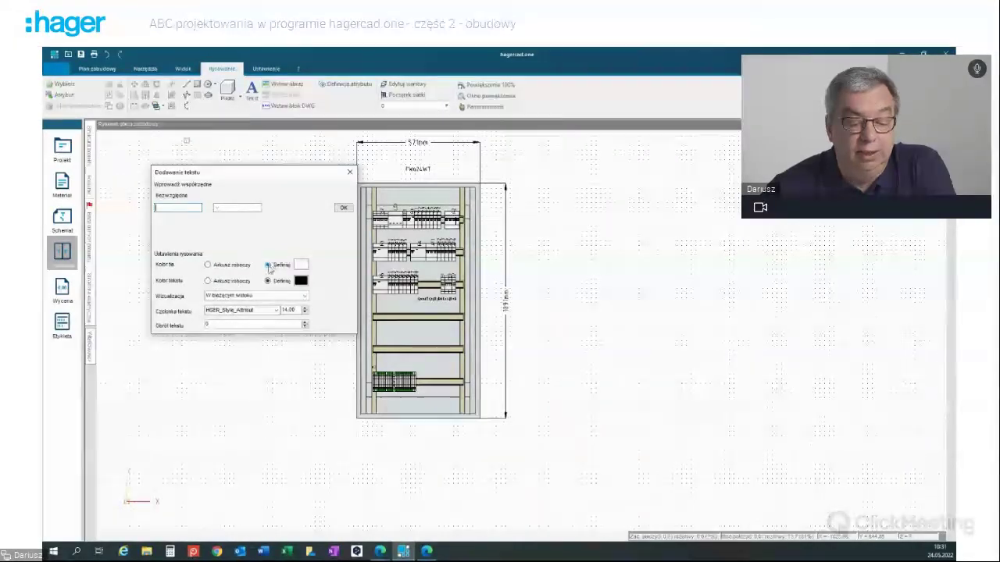
- Give the annotation text a light cyan background and set its visualization to Widok z przodu (front view)
left_click(300, 266)
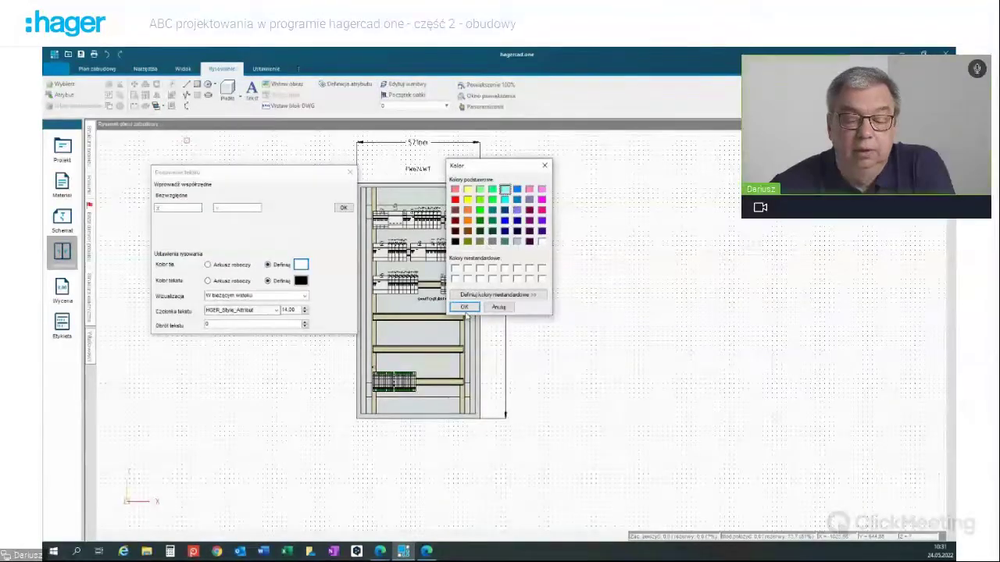
left_click(464, 307)
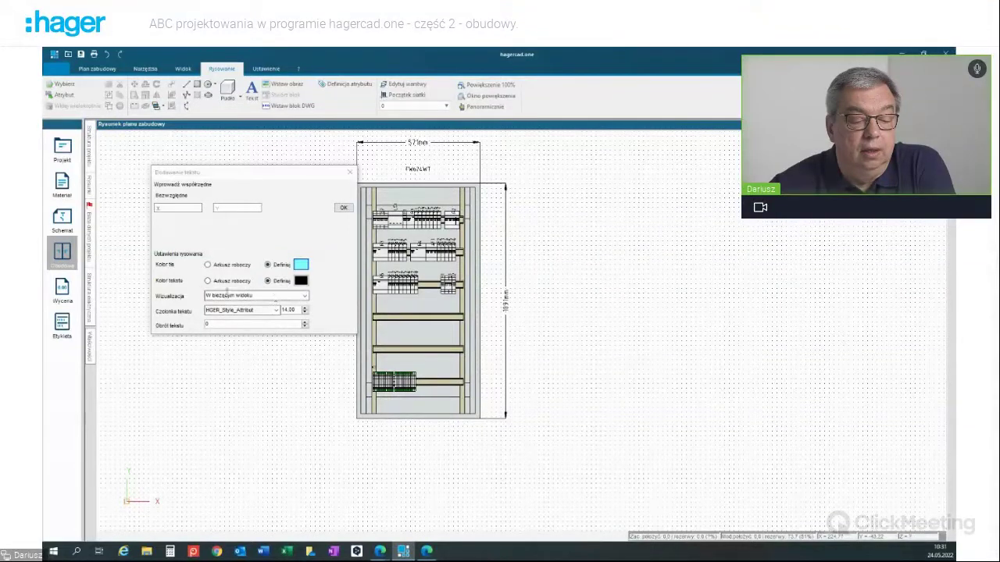
left_click(304, 296)
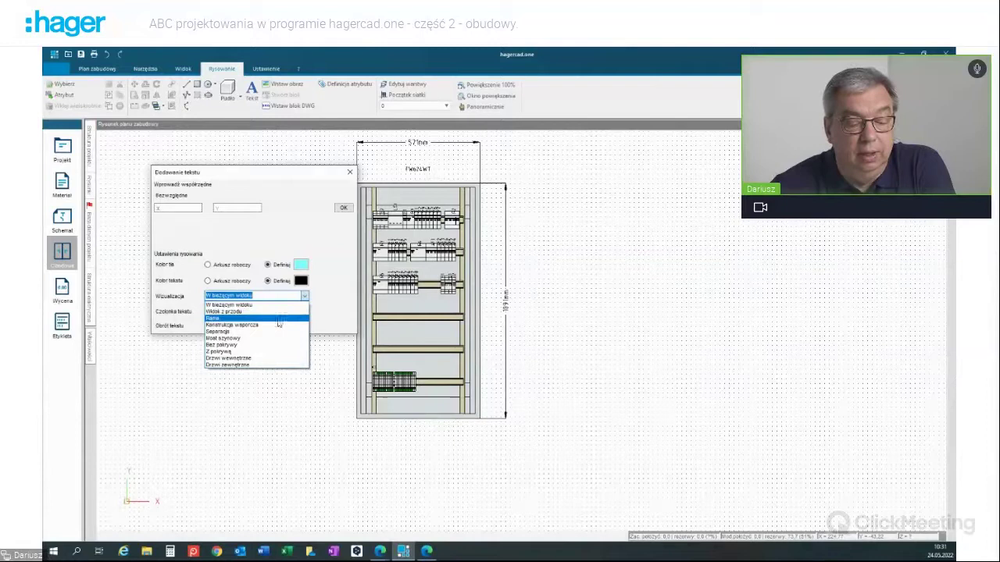
left_click(231, 366)
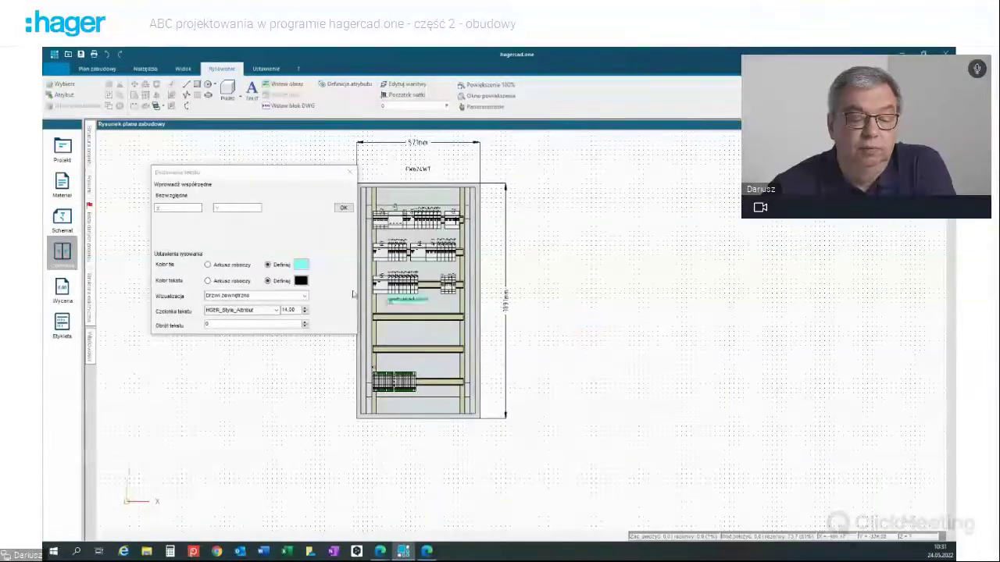
left_click(304, 298)
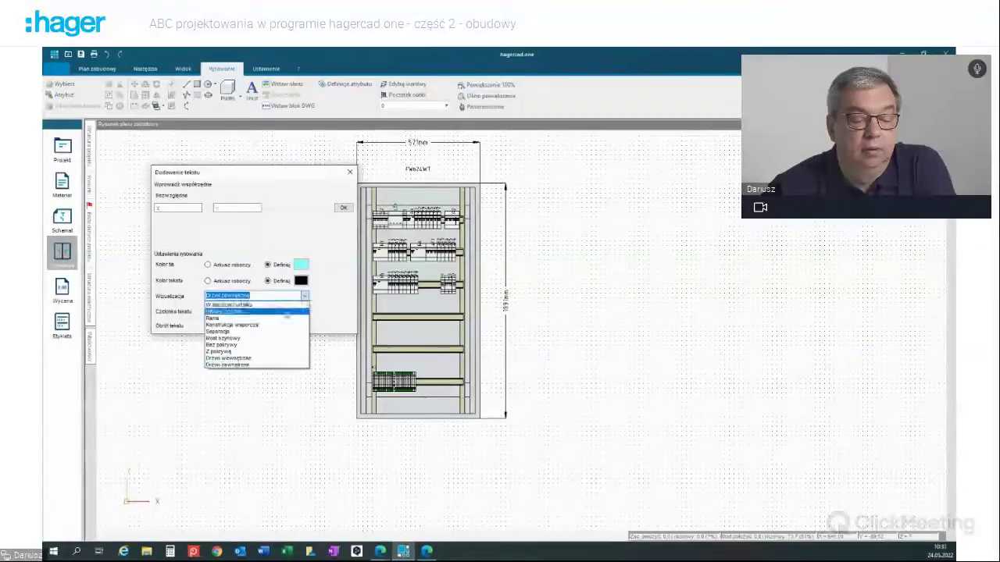
left_click(234, 312)
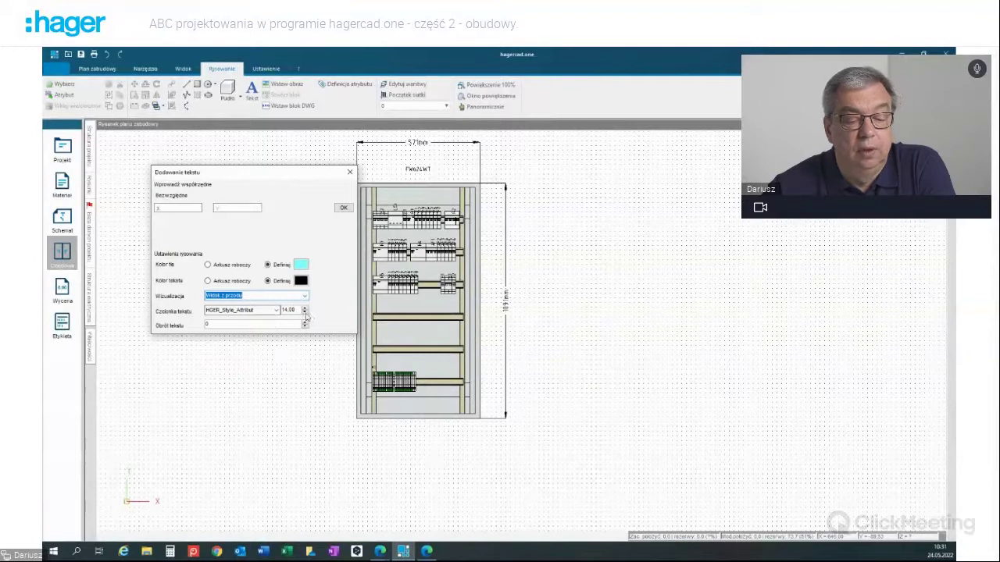
left_click(276, 311)
left_click(281, 310)
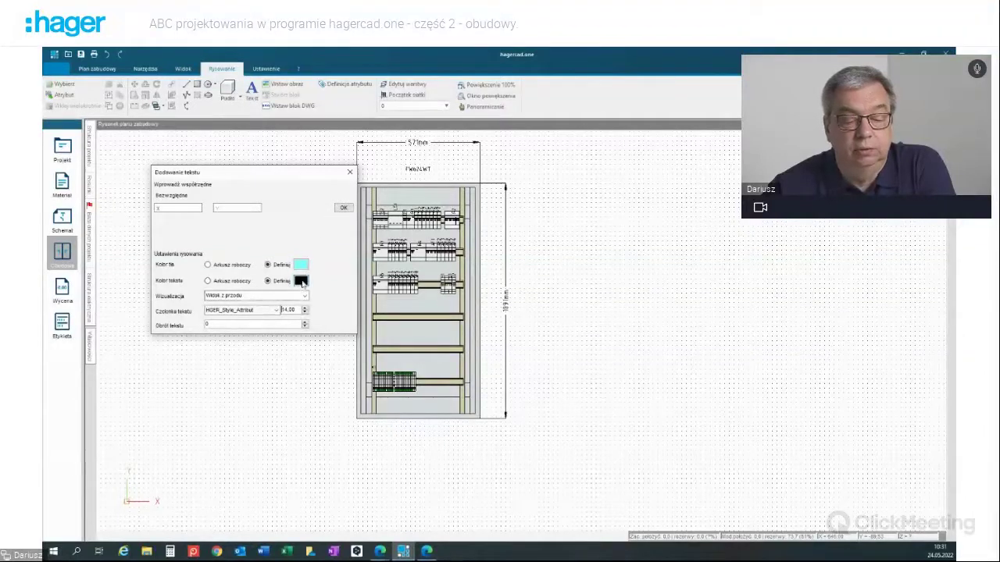
- Place the text annotation in the empty area just right of the enclosure's height dimension and finish the Text command
left_click(344, 209)
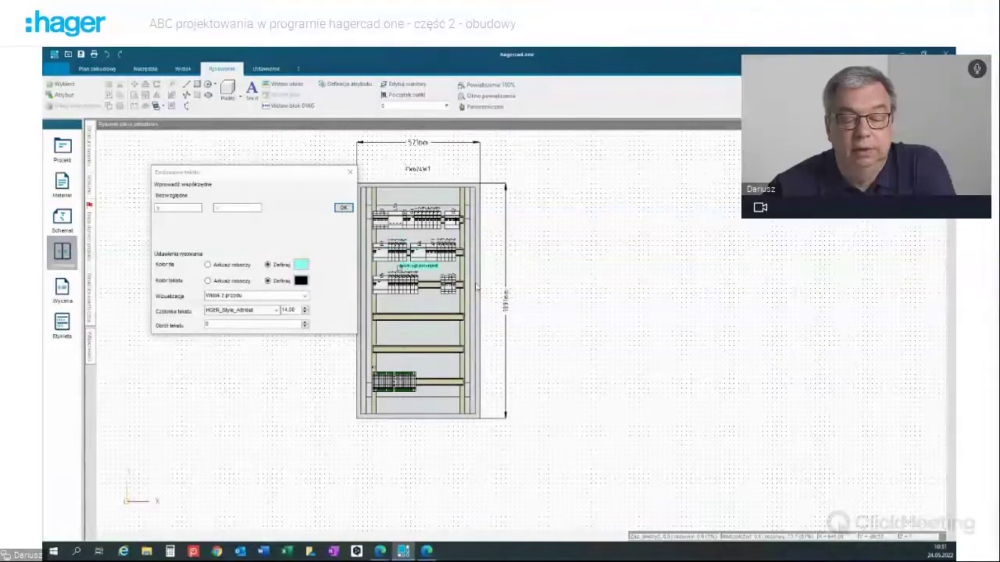
left_click(545, 250)
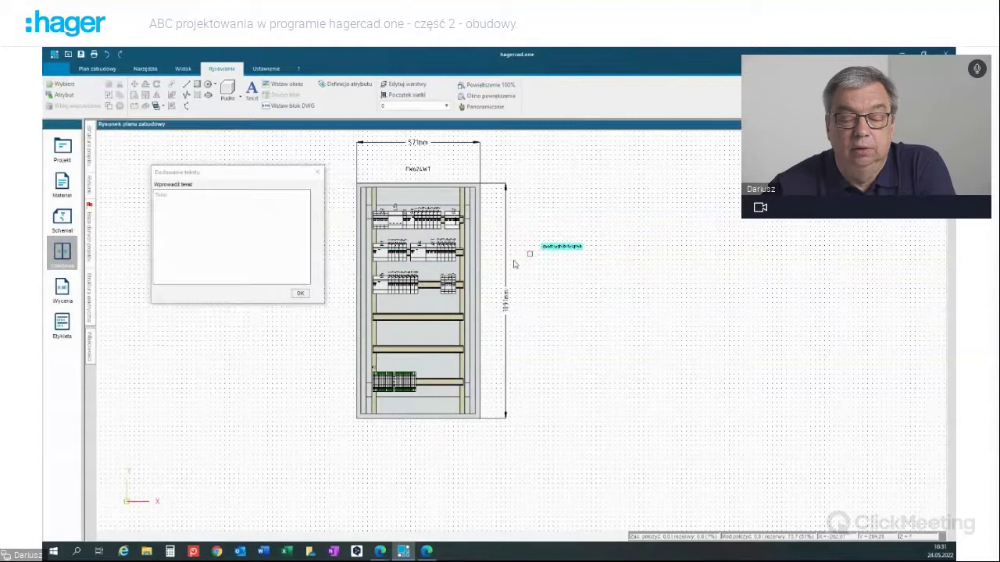
key("Escape")
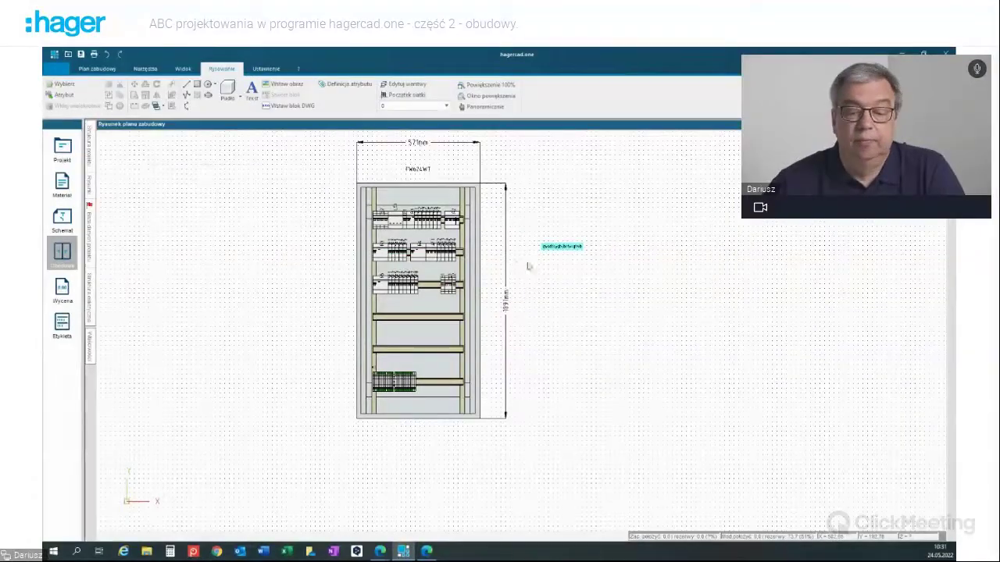
scroll(552, 264, "up", 3)
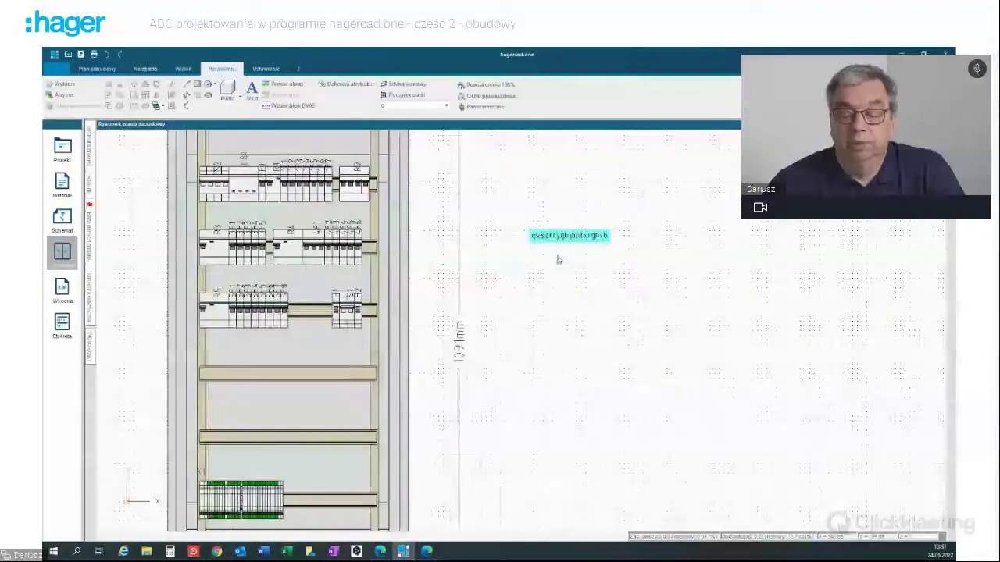
scroll(558, 260, "down", 3)
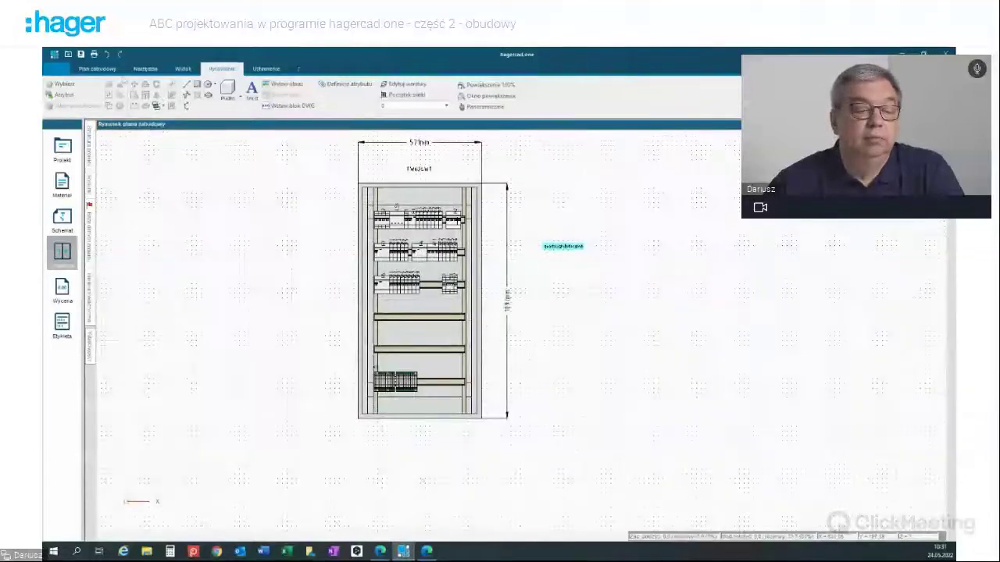
- Check the annotation with the enclosure shown at the outer door level (Drzwi zewnętrzne), and return to the view without cover (Bez pokrywy)
left_click(96, 69)
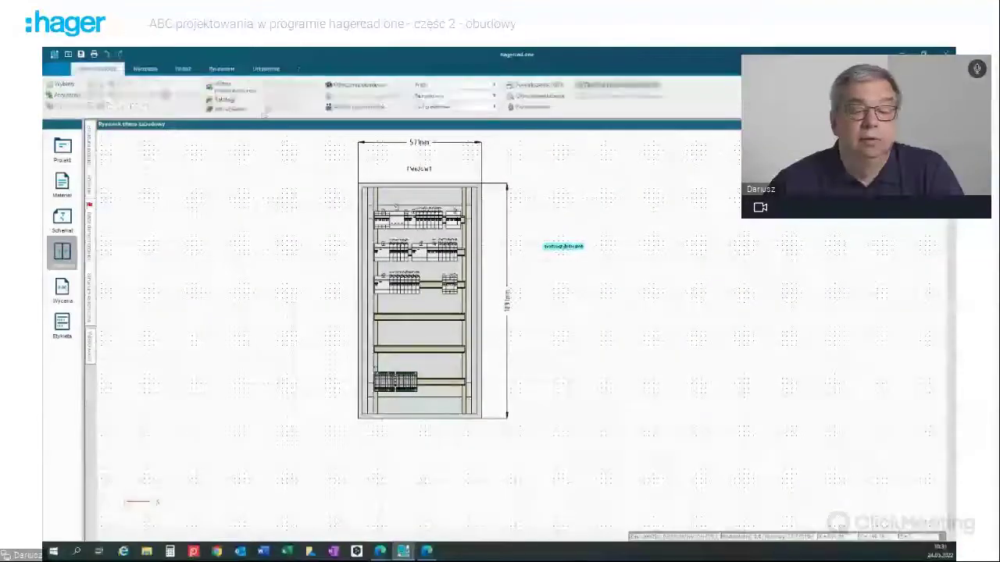
left_click(493, 95)
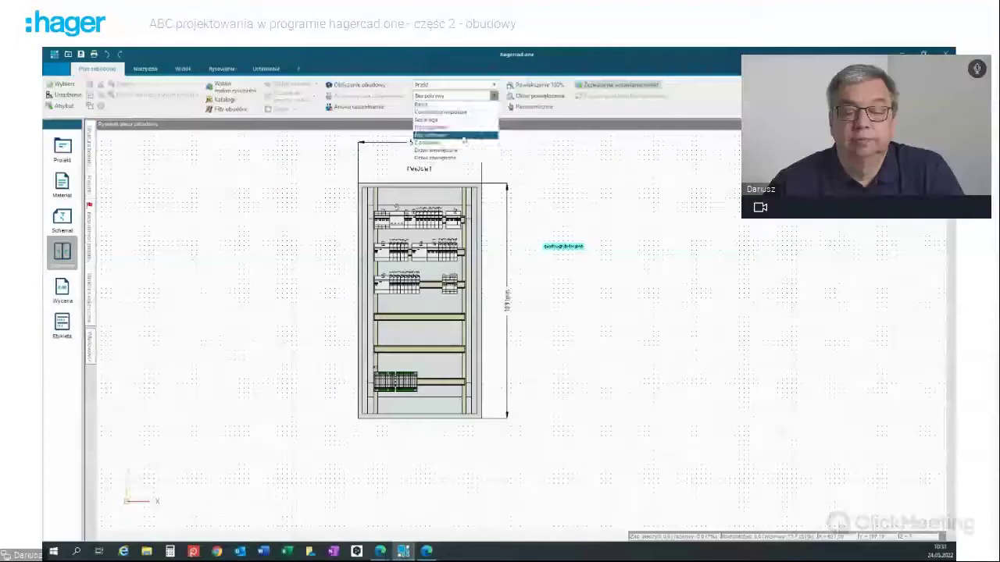
left_click(453, 160)
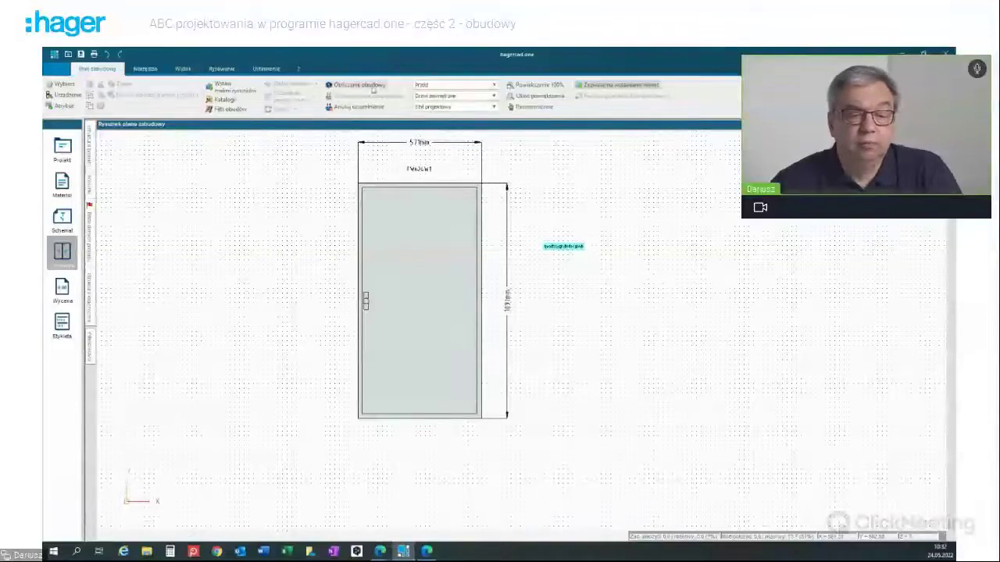
left_click(221, 69)
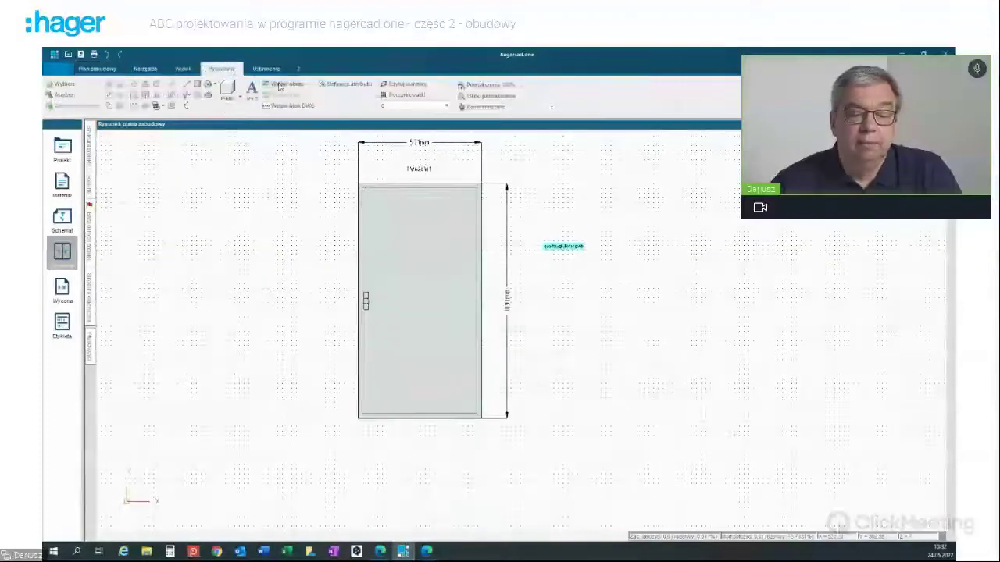
left_click(88, 70)
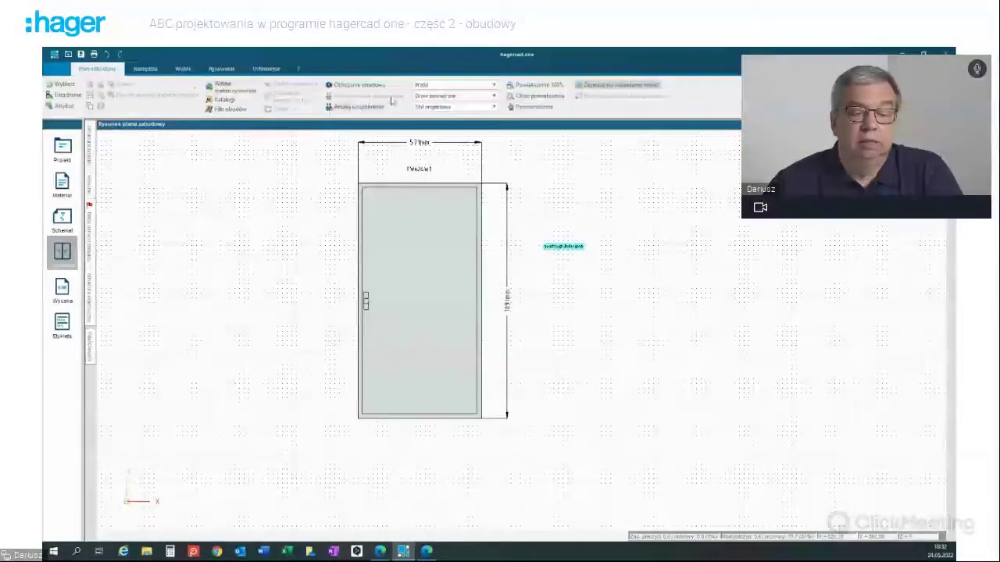
left_click(495, 95)
left_click(437, 136)
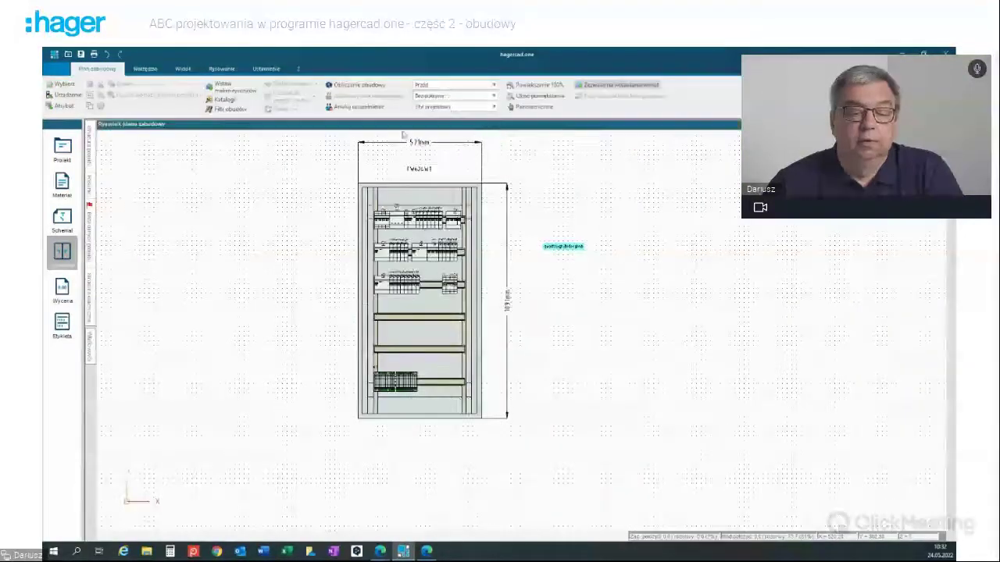
- Draw a wide rectangle to the right of the enclosure, below the text annotation, with the default line settings
left_click(222, 69)
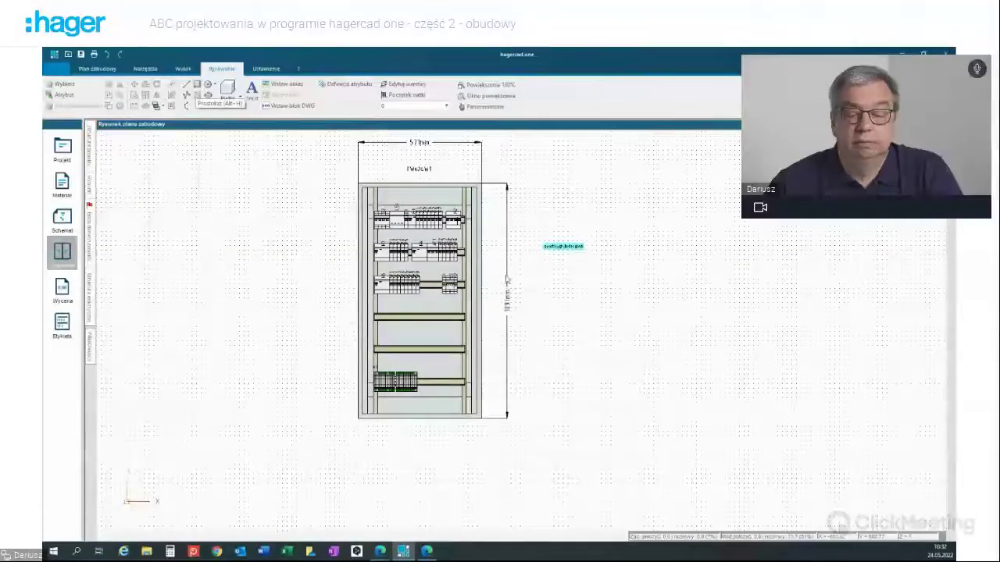
left_click(197, 84)
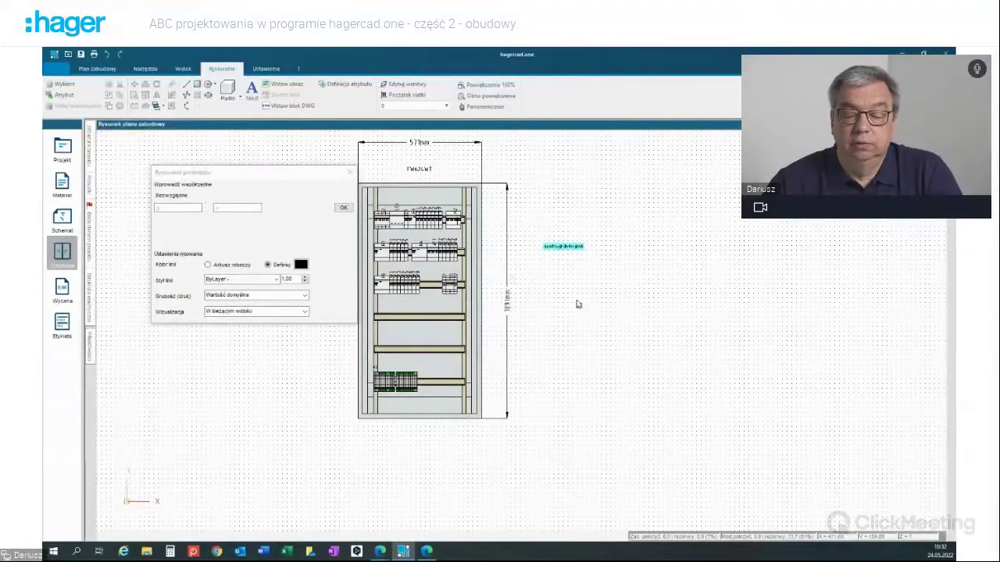
left_click(545, 281)
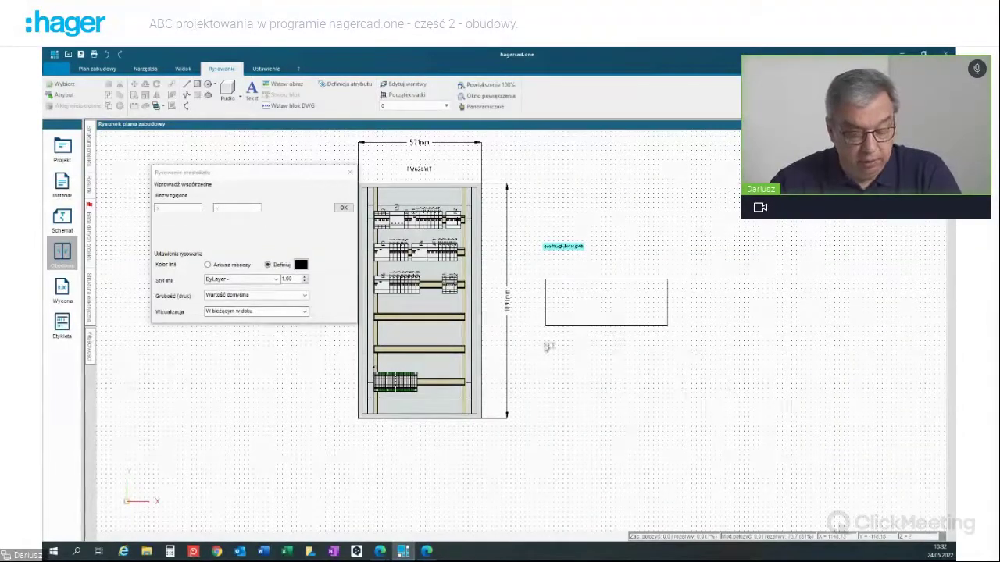
key("Escape")
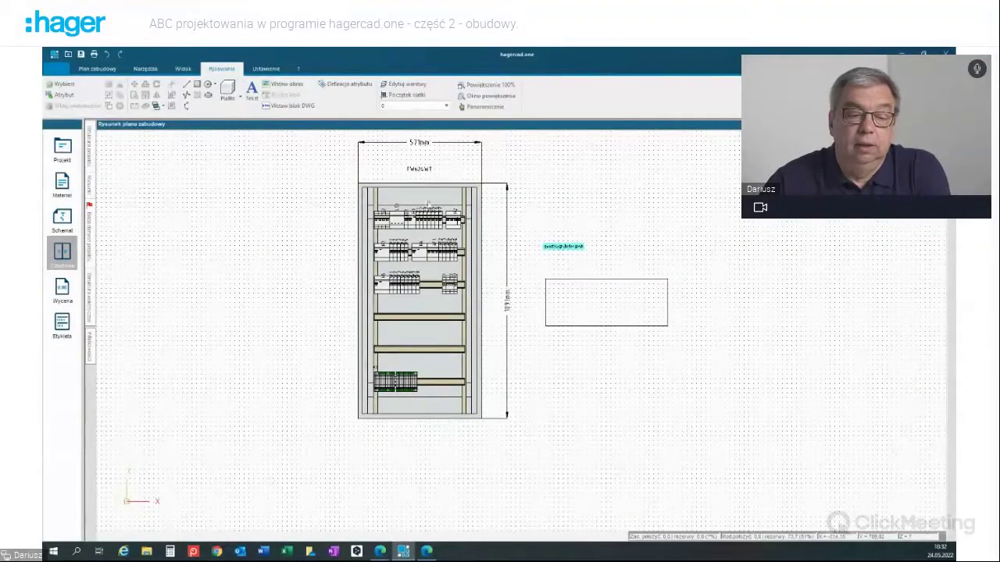
- Draw a 3D box (Pudło) about 185 by 115 mm to the left of the enclosure with a depth of 100 mm
left_click(240, 98)
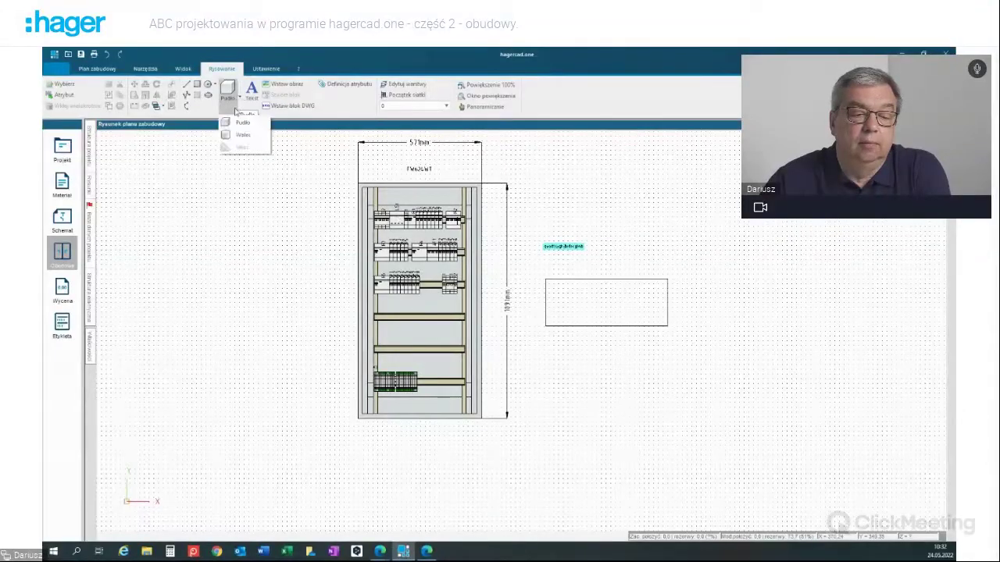
left_click(238, 125)
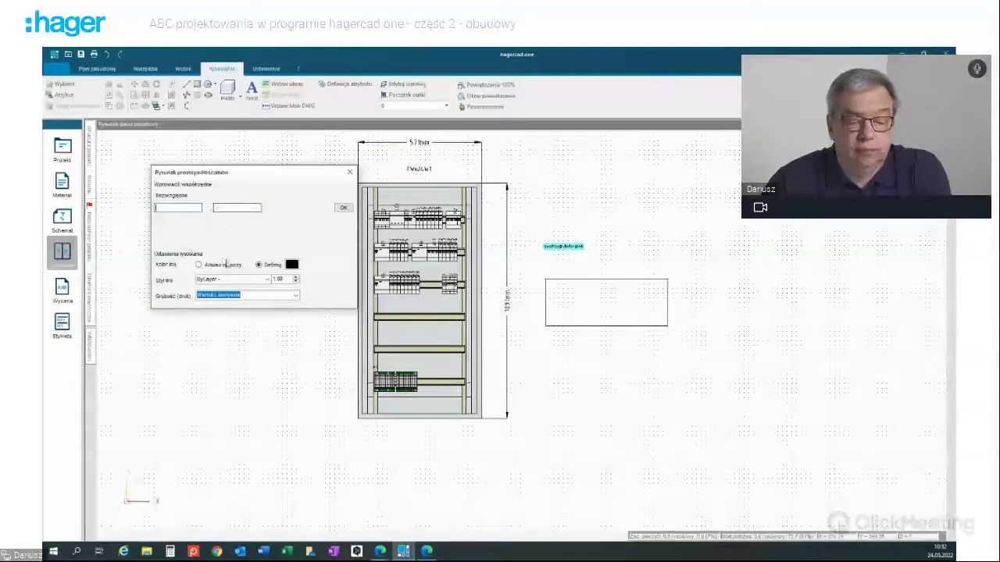
left_click(211, 344)
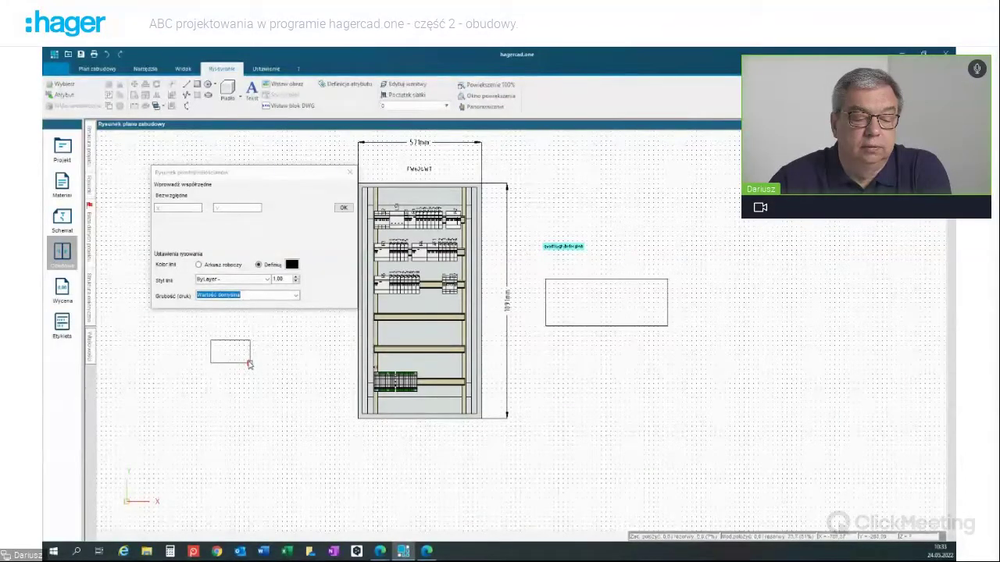
left_click(249, 364)
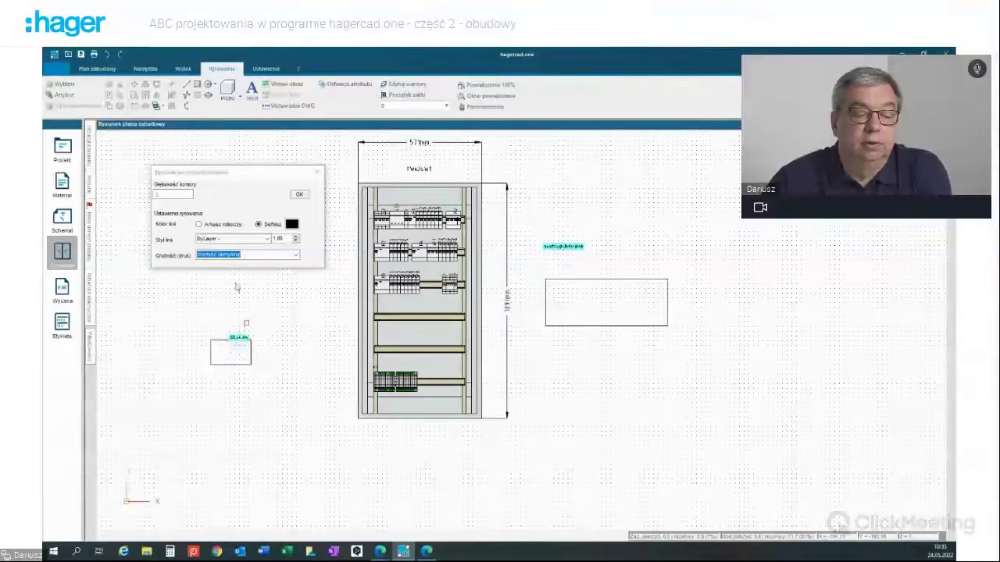
type("100")
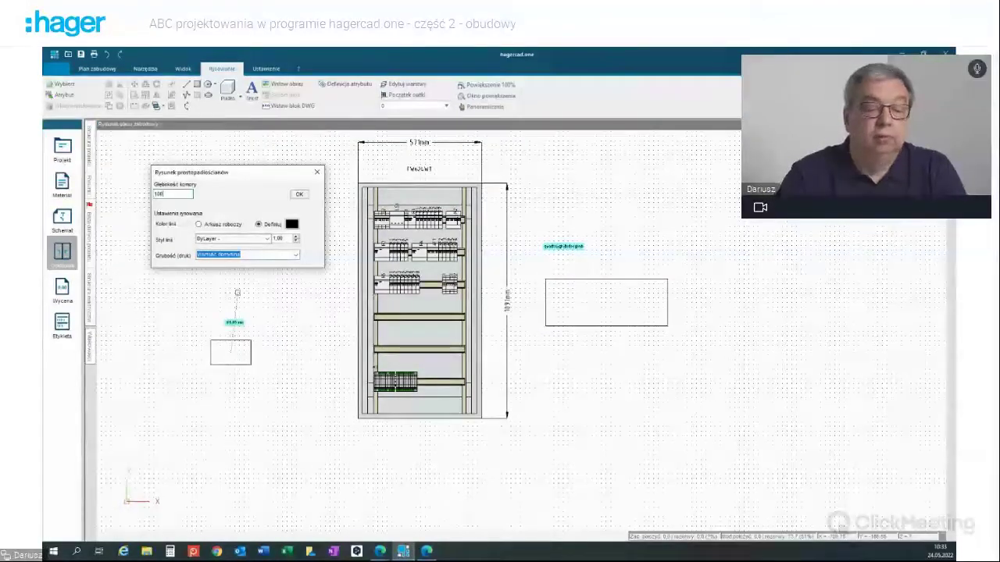
left_click(302, 195)
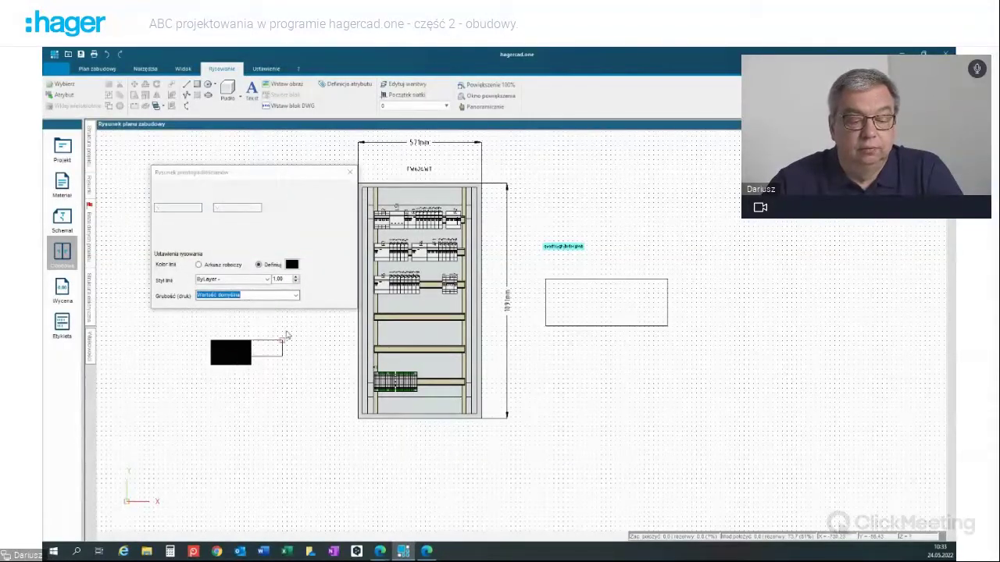
key("Escape")
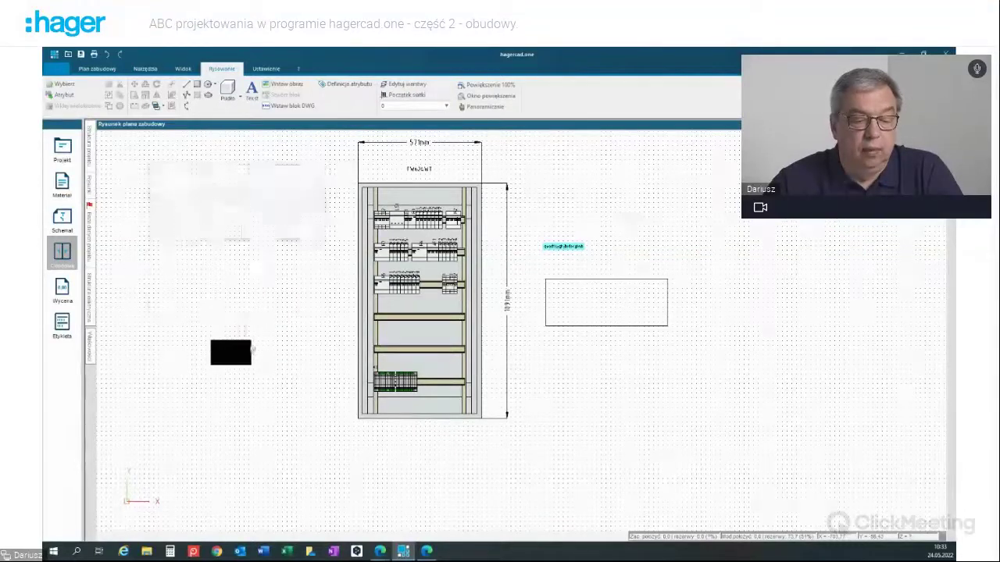
- Set the line colour (Kolor linii) of the 3D box beside the enclosure to blue
left_click(248, 353)
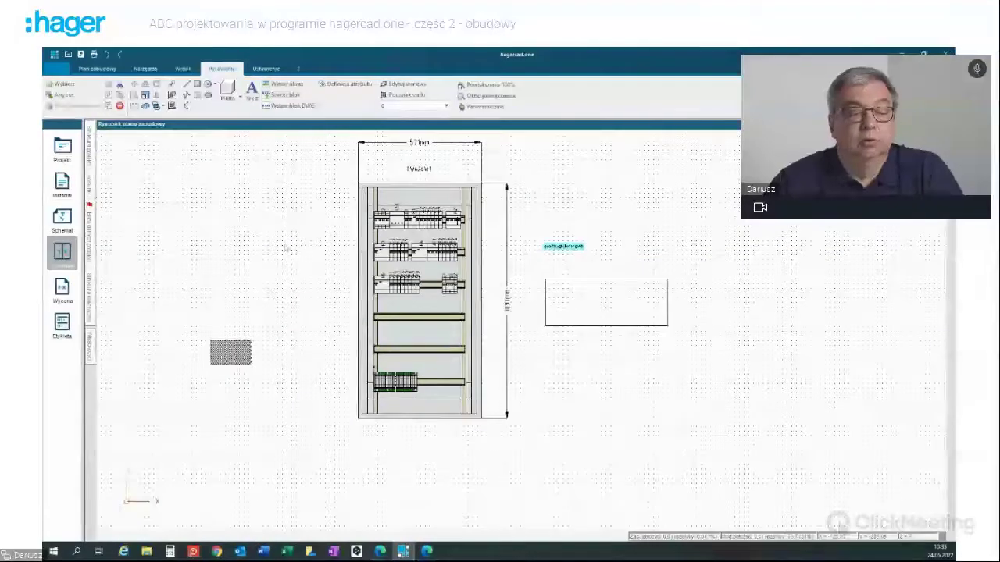
left_click(91, 348)
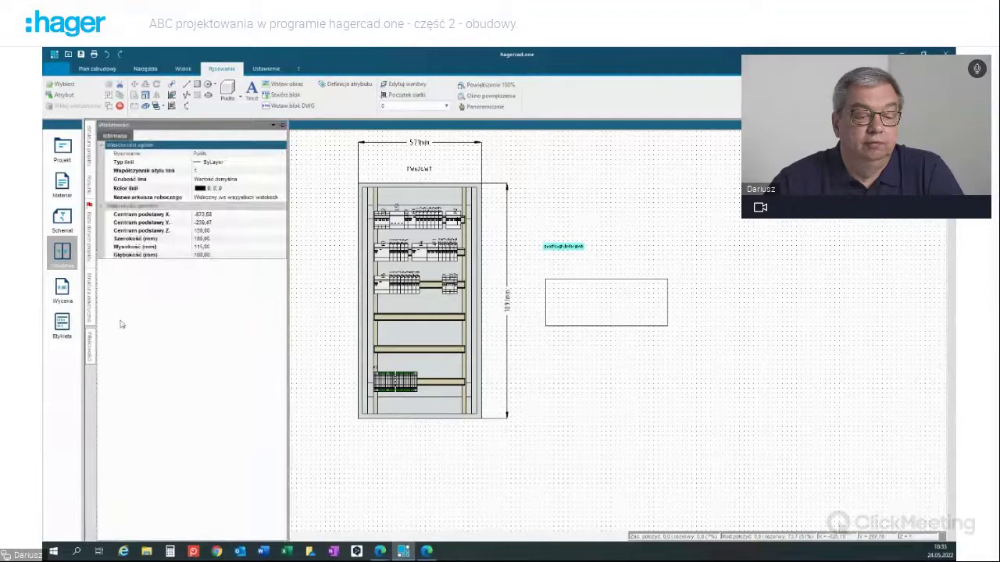
left_click(264, 188)
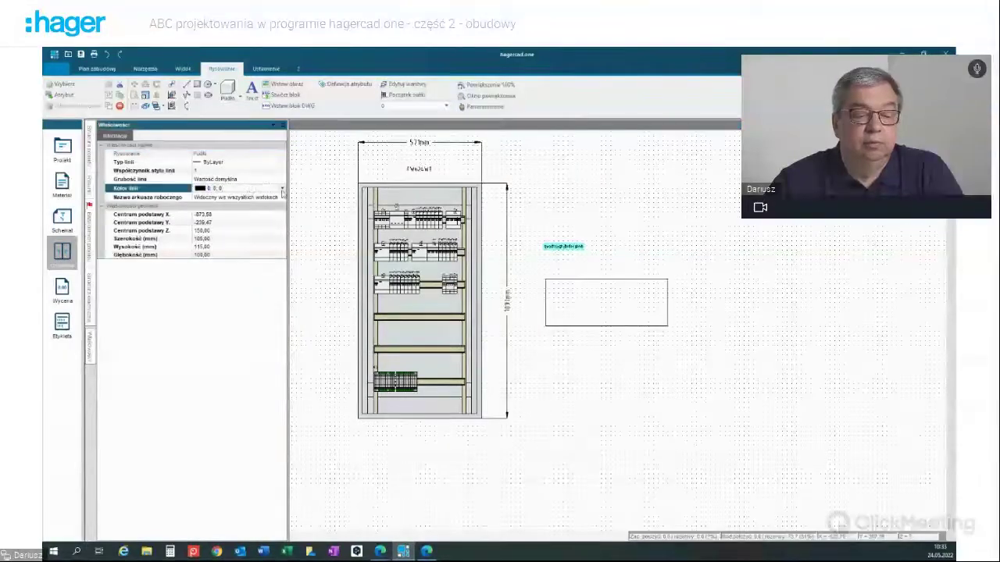
left_click(282, 189)
left_click(262, 231)
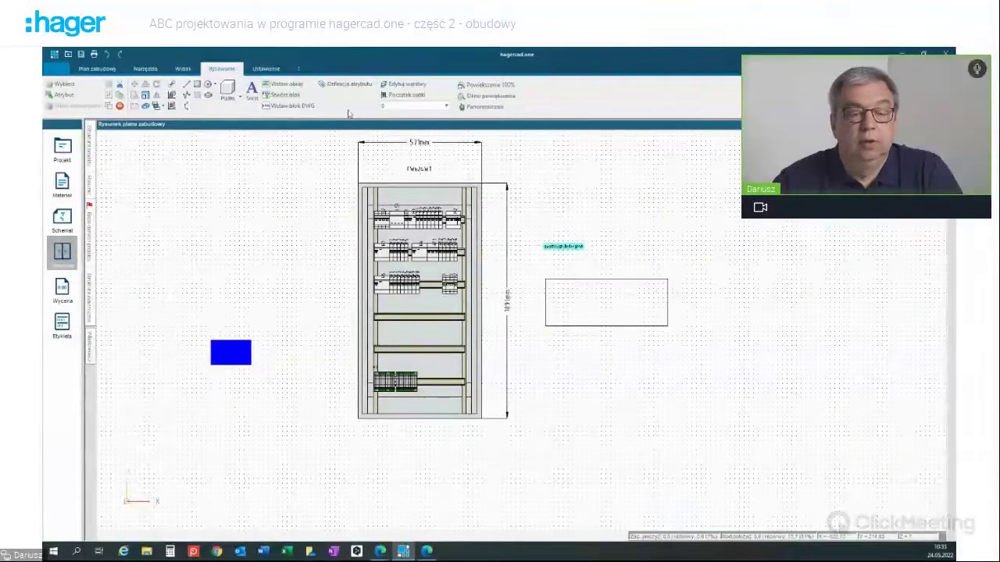
- View the enclosure and the 3D box in the isometric view (Izometryczny), and return to the front view (Przód)
left_click(98, 69)
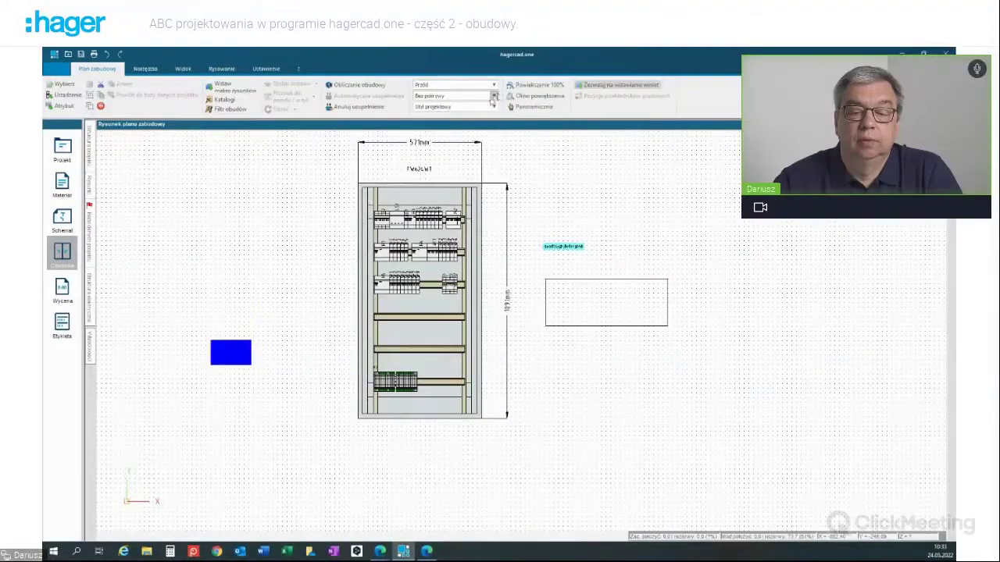
left_click(493, 84)
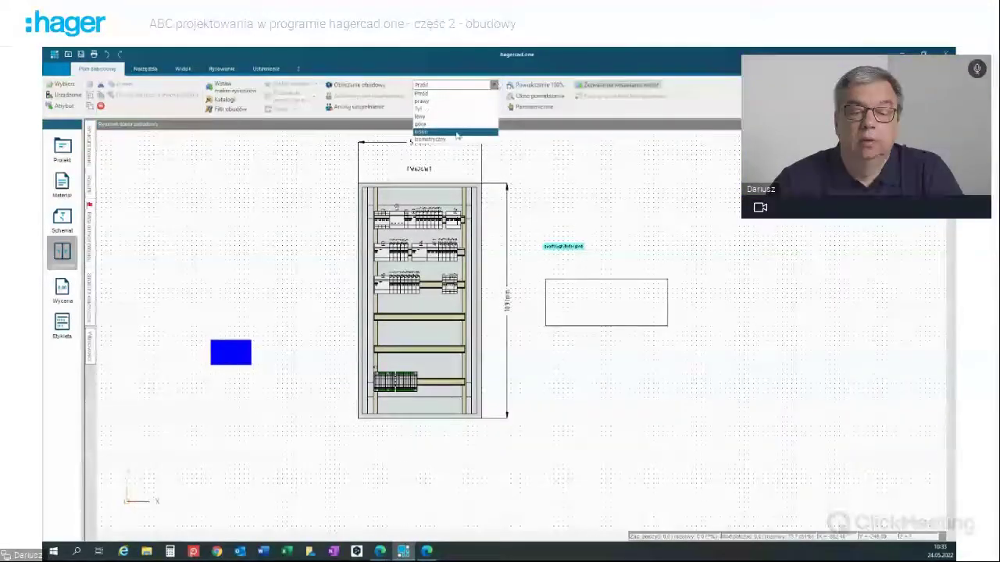
left_click(431, 140)
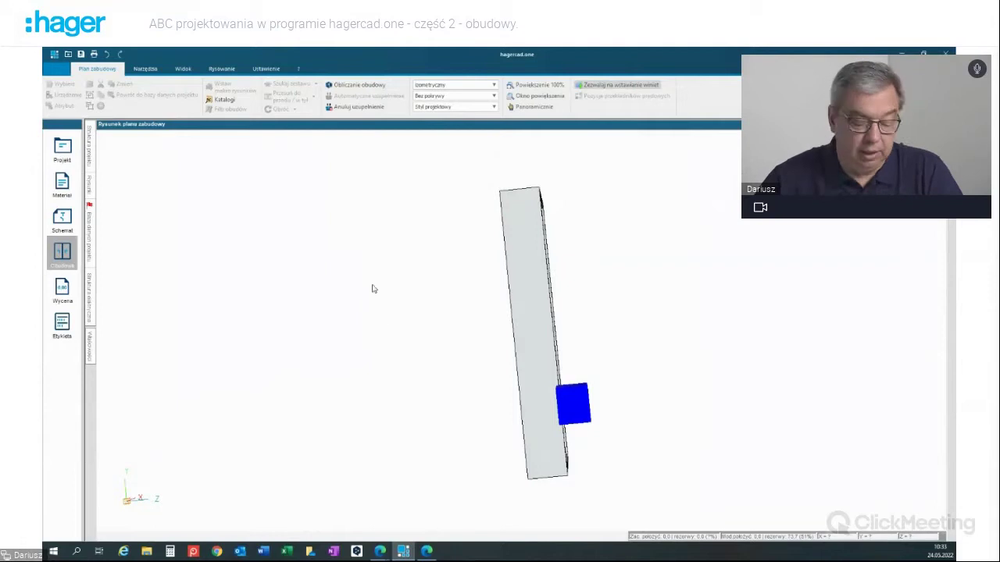
left_click(493, 84)
left_click(458, 95)
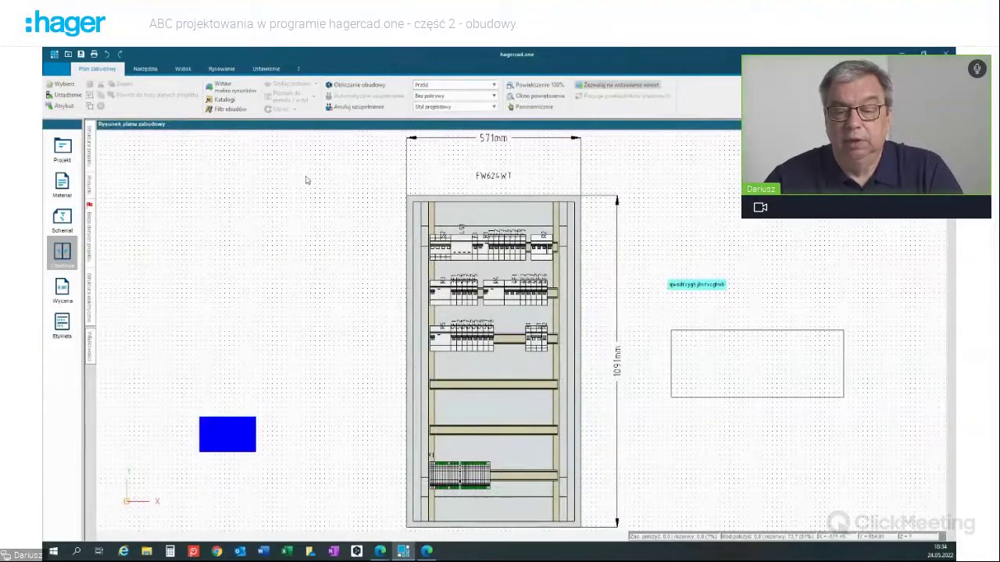
- Open the enclosure plan settings and review the general, title block and document header template (Dokumenty) options
left_click(265, 69)
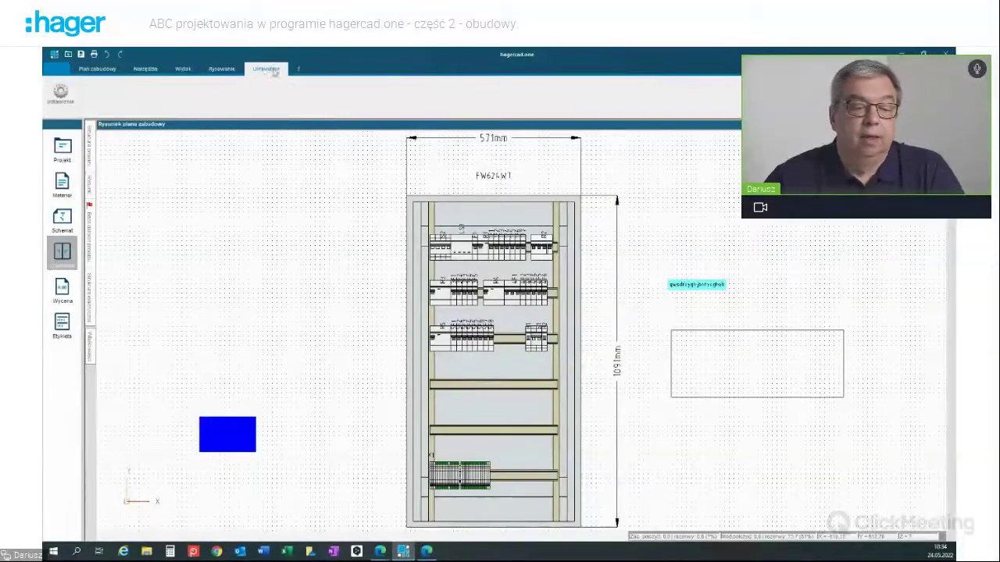
left_click(60, 94)
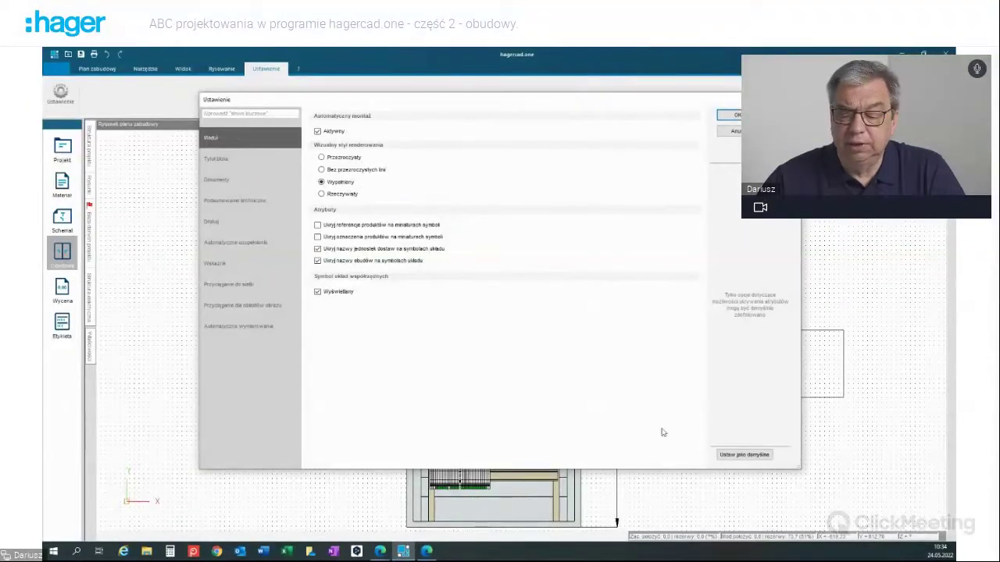
left_click(219, 160)
left_click(260, 181)
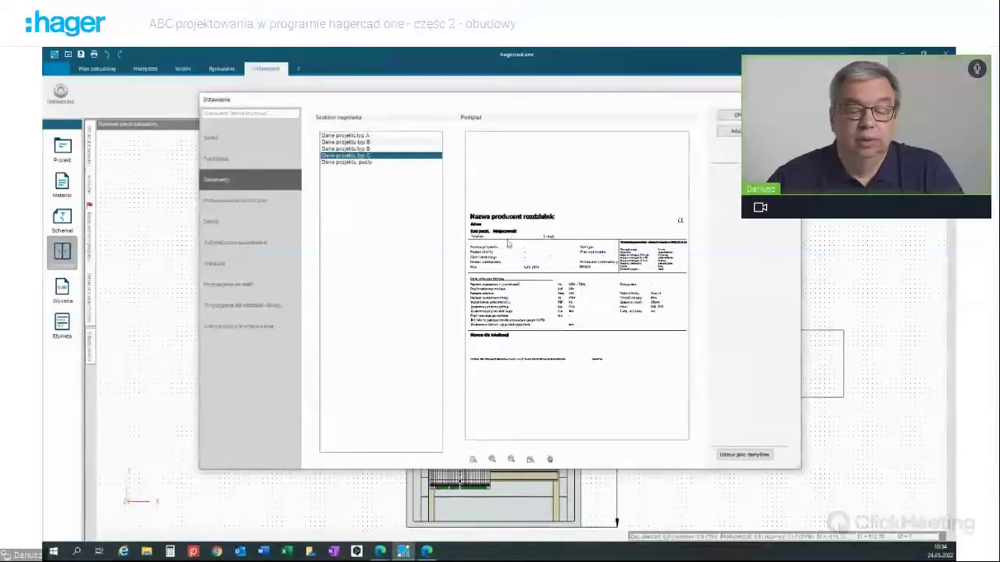
- Preview the available technical summary templates in the settings
left_click(220, 201)
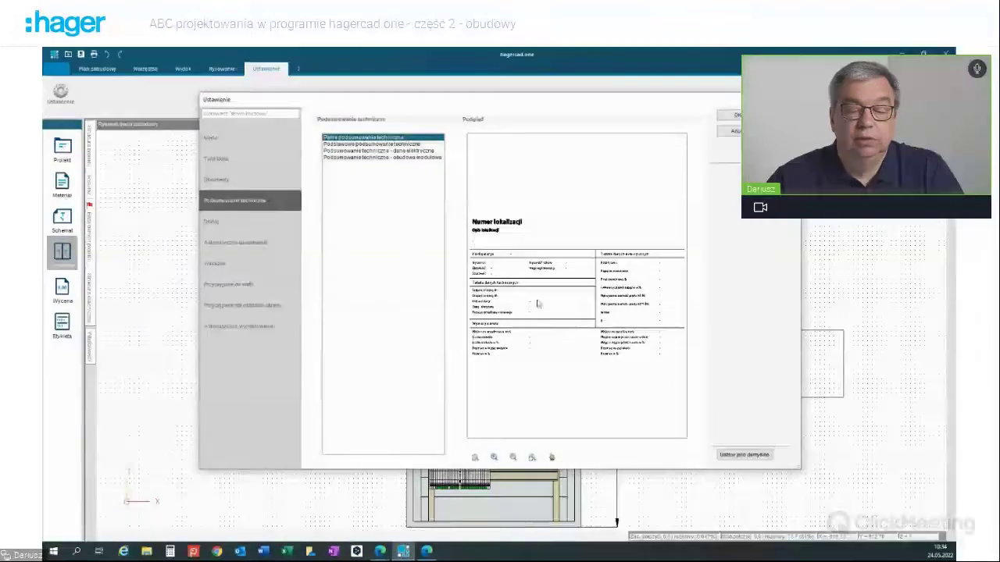
left_click(394, 144)
left_click(397, 158)
left_click(391, 137)
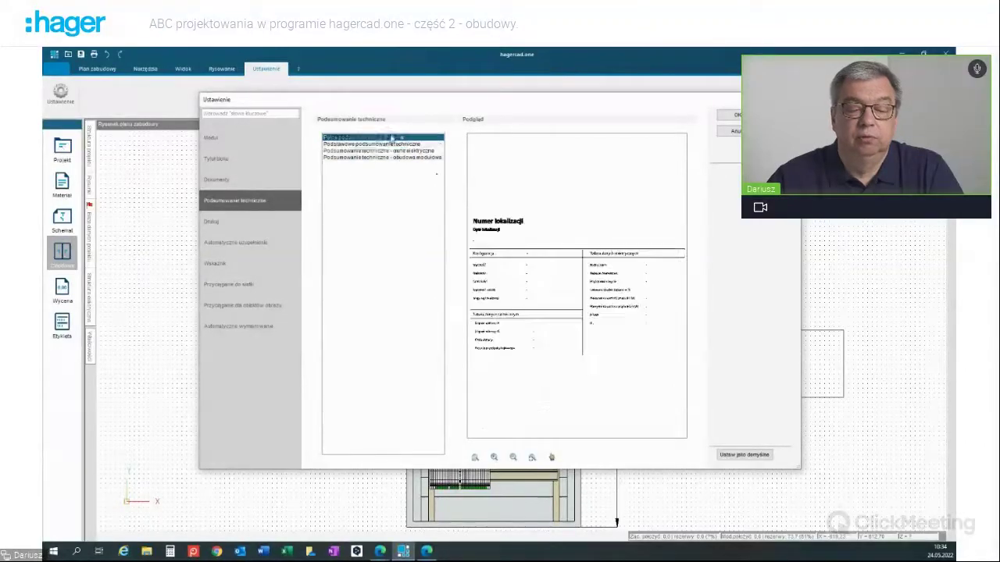
- Review the settings for automatic product completion, cursor style, grid snapping and object snapping
left_click(247, 244)
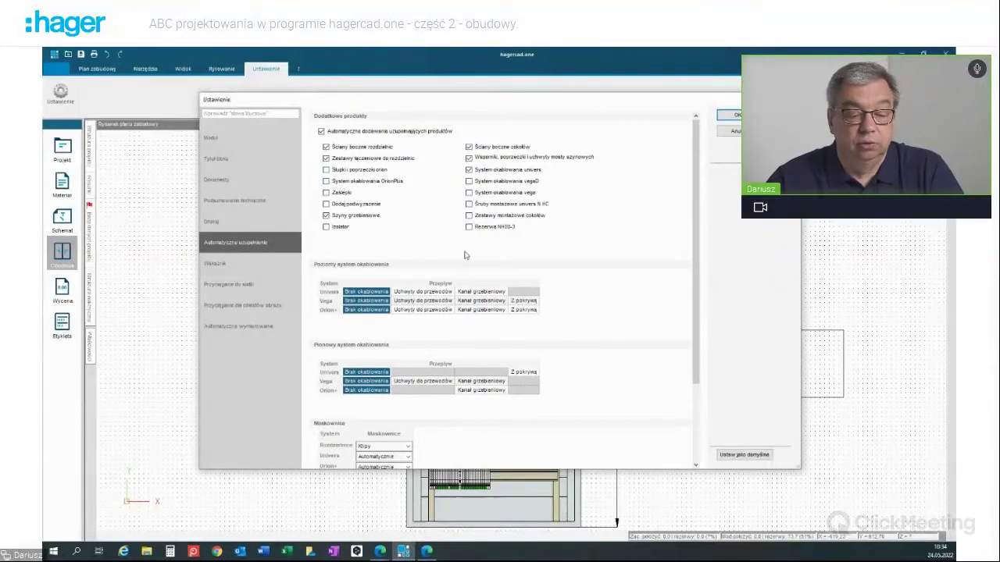
left_click(226, 266)
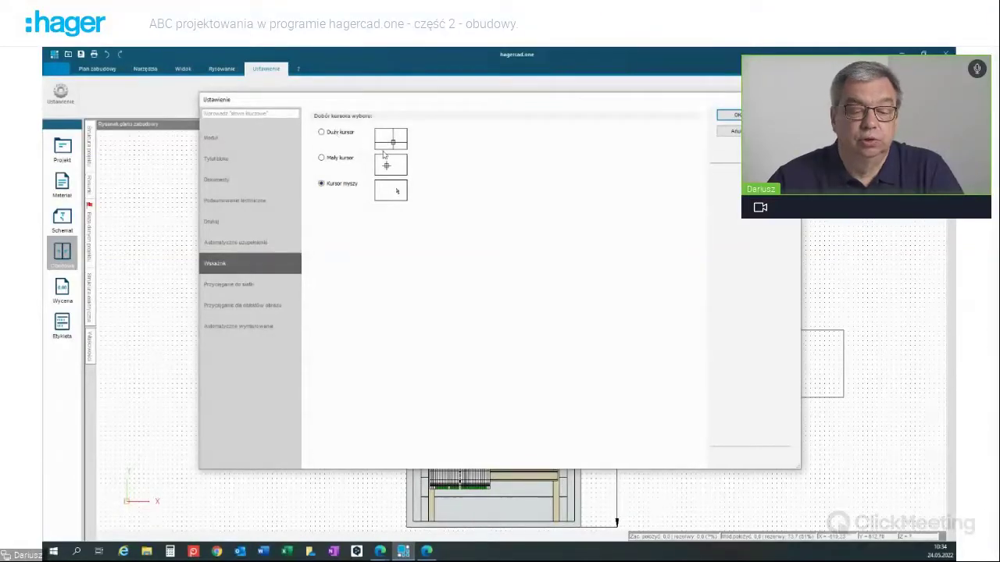
left_click(246, 285)
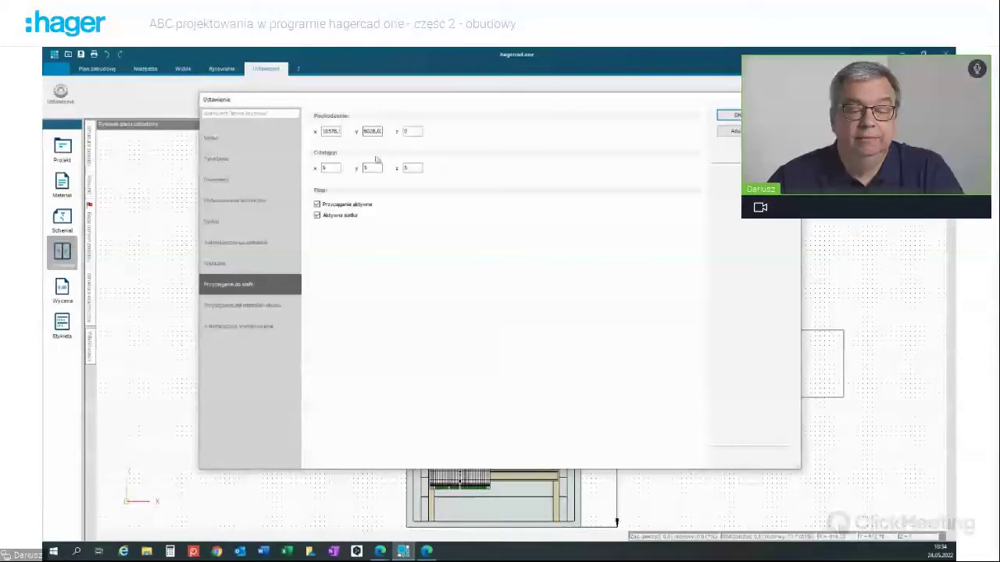
left_click(240, 306)
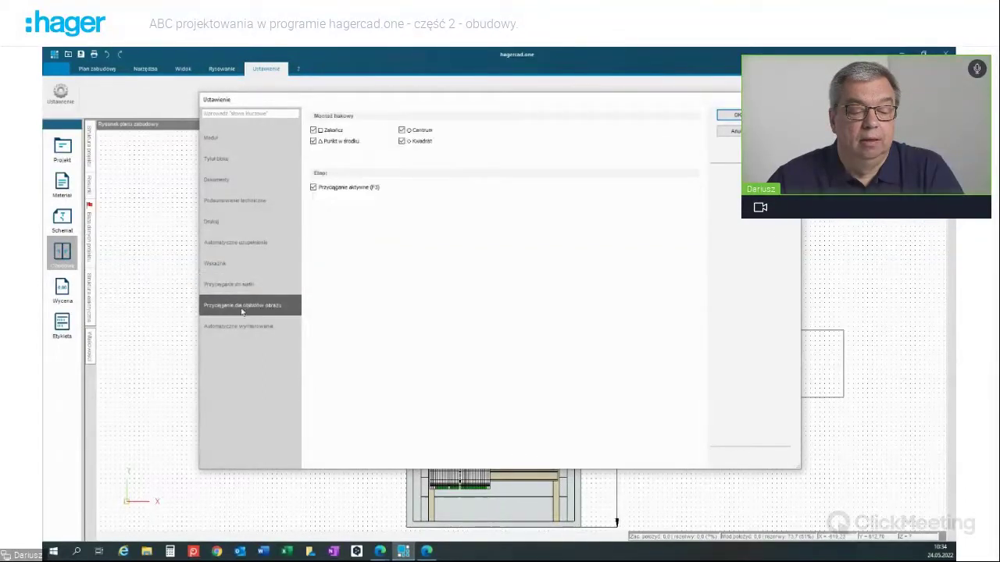
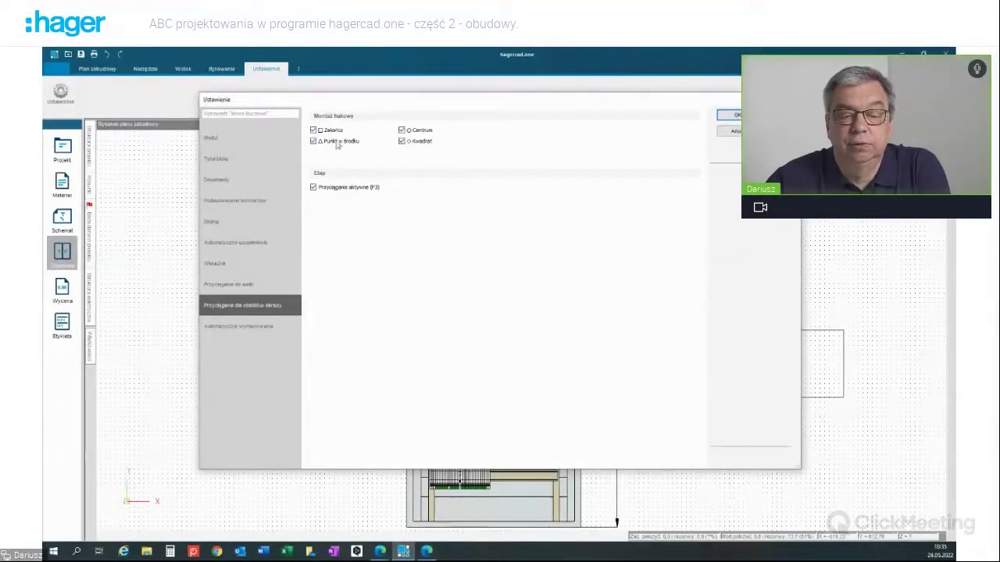
- Try enabling the individual width, height and plinth dimensions for automatic dimensioning, and discard the settings changes
left_click(241, 327)
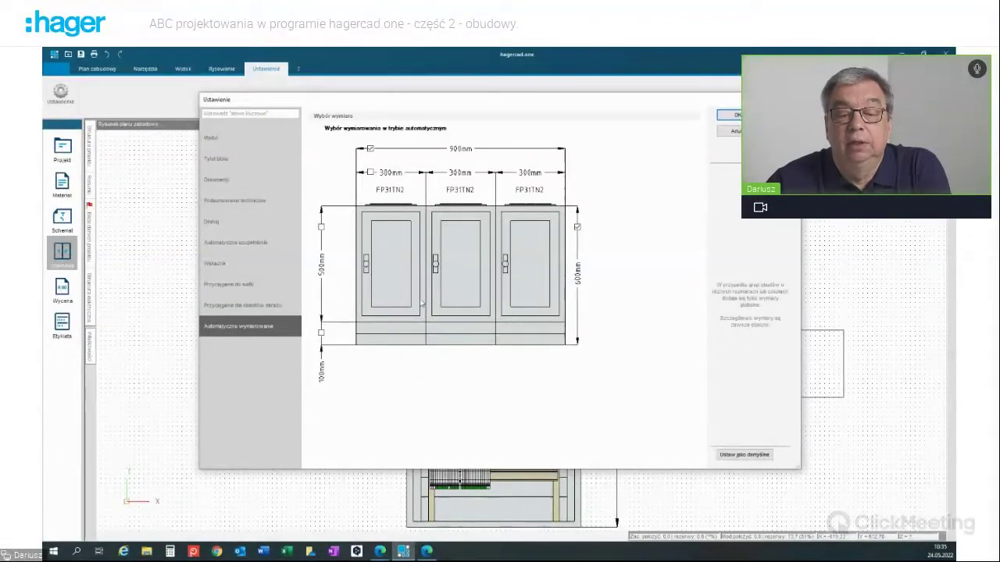
left_click(371, 172)
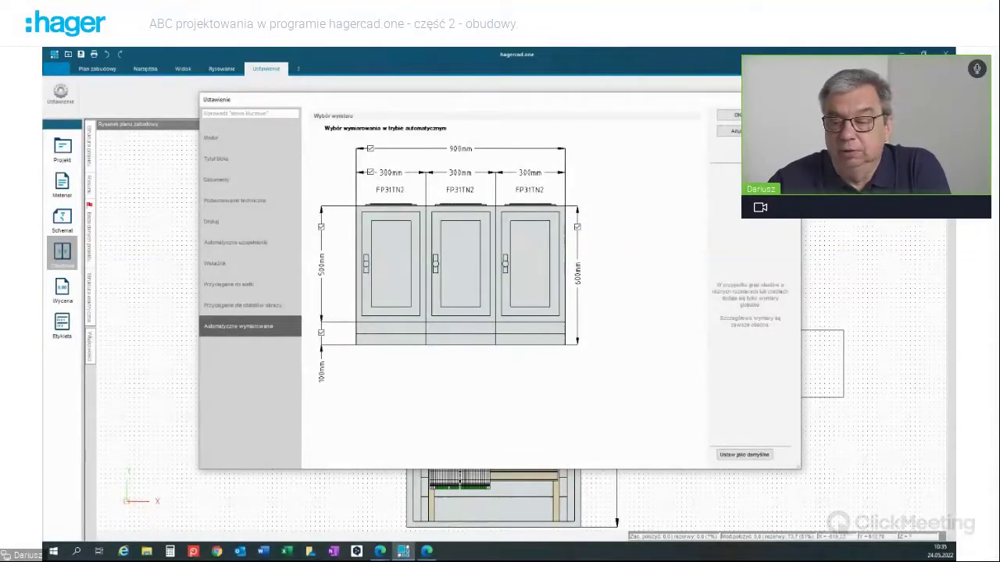
left_click(736, 131)
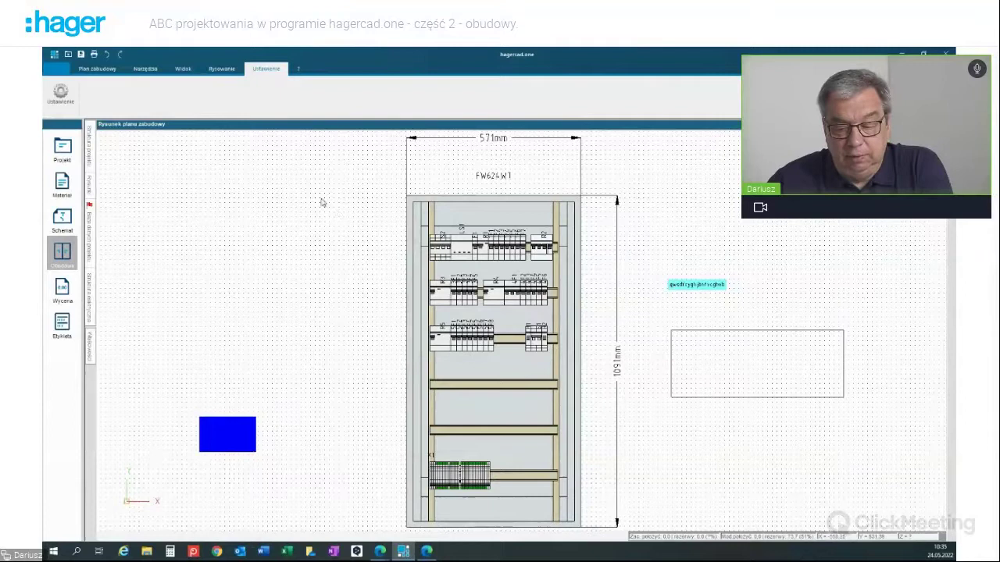
- Save the blue rectangle beside the enclosure as a drawing macro named Test_pudełko in the Layout folder
scroll(322, 203, "down", 2)
left_click_drag(312, 392, 205, 318)
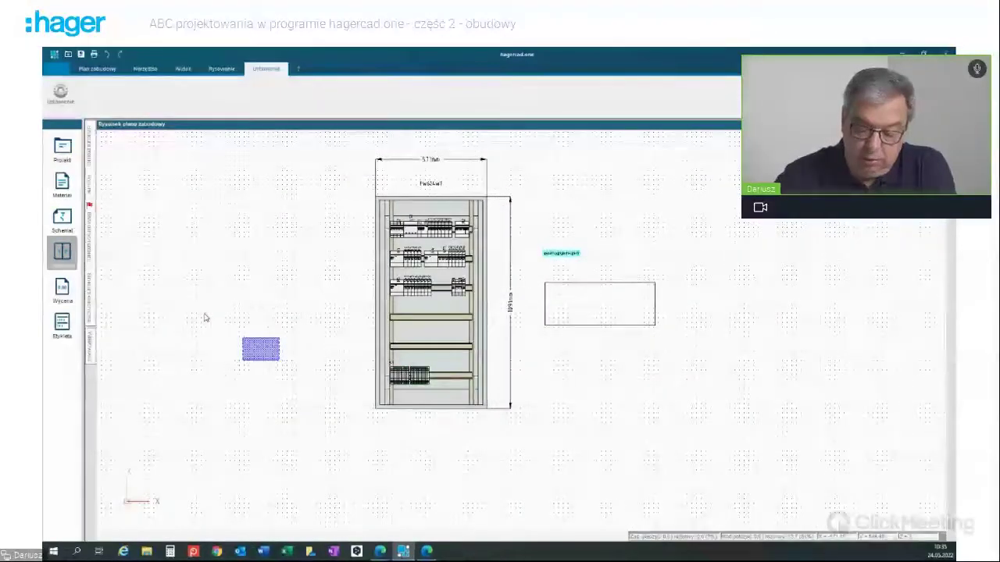
left_click(283, 369)
left_click_drag(305, 385, 234, 326)
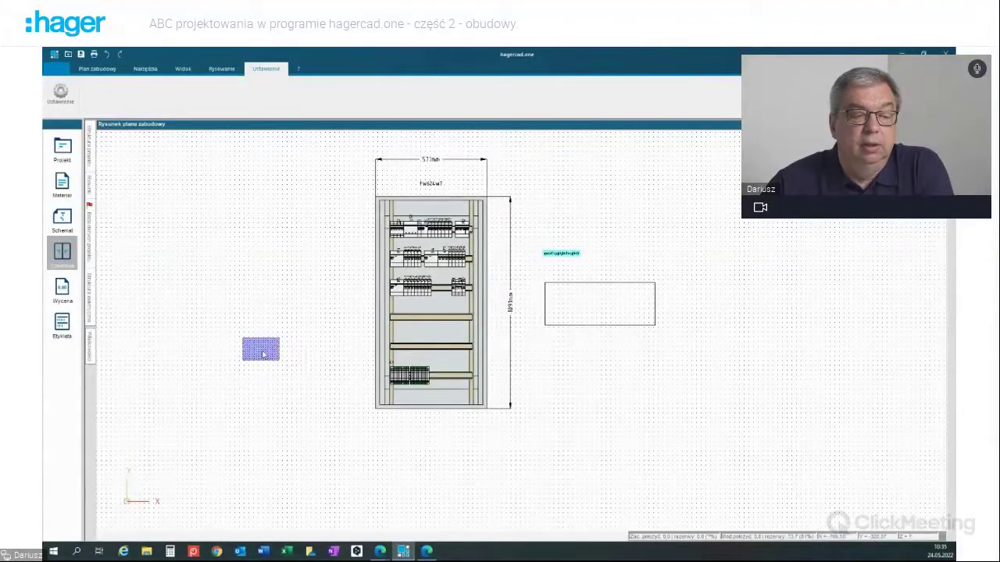
left_click(185, 70)
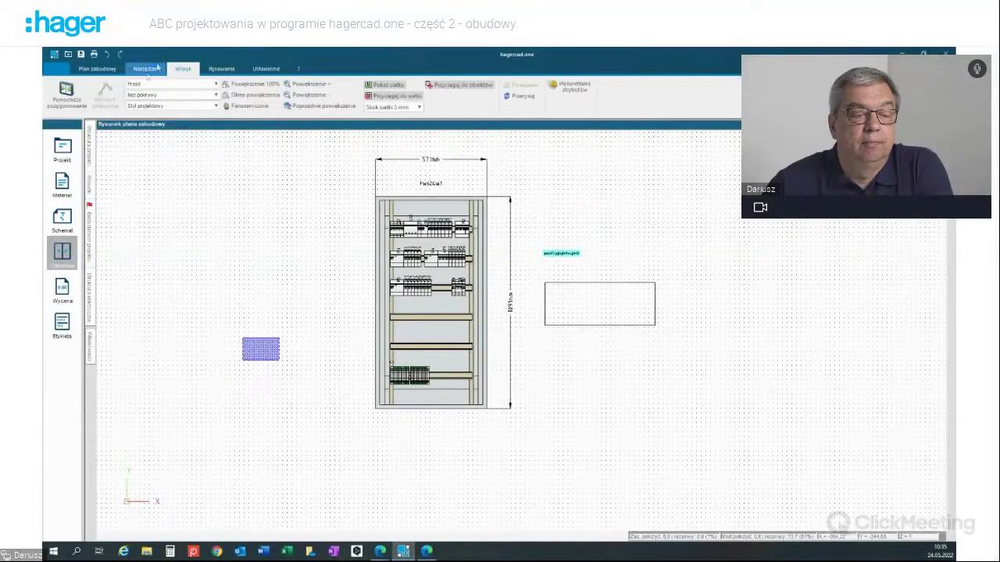
left_click(149, 69)
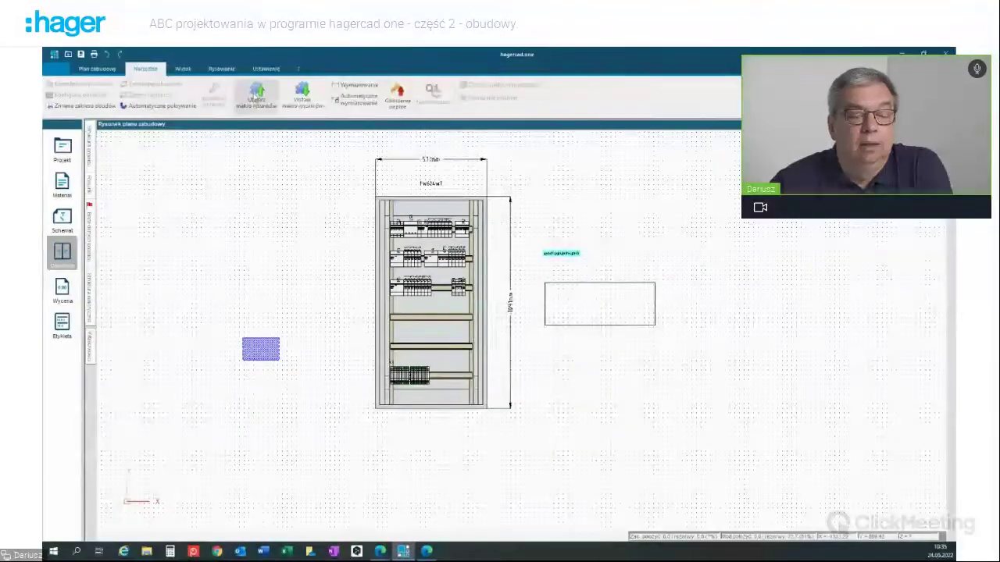
left_click(256, 93)
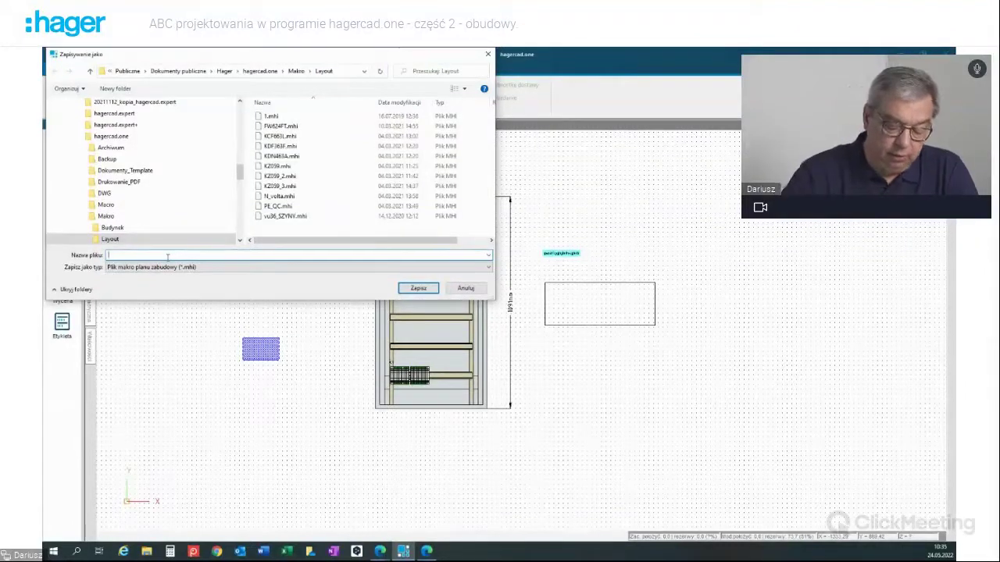
type("Test")
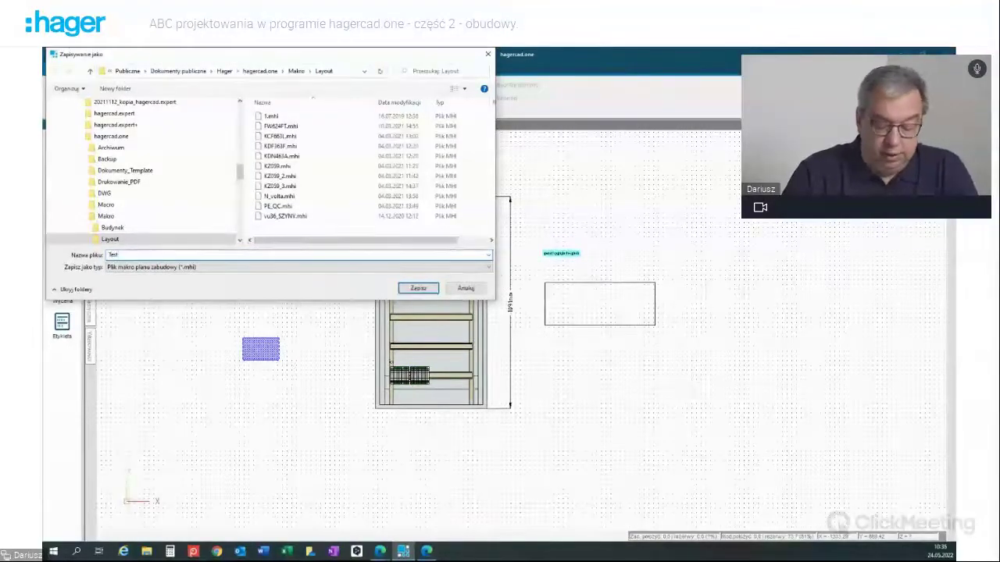
type("_pu")
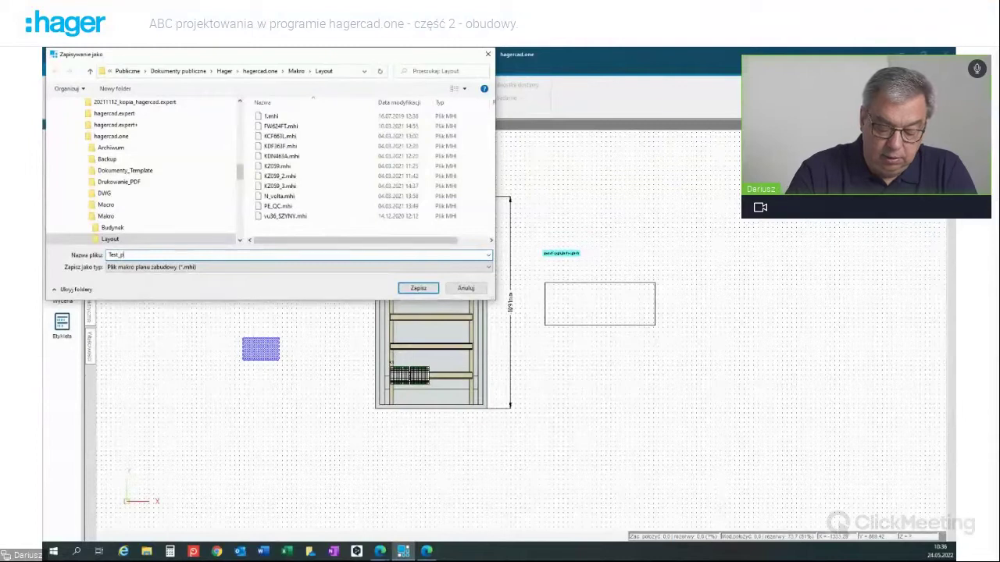
type("dełk")
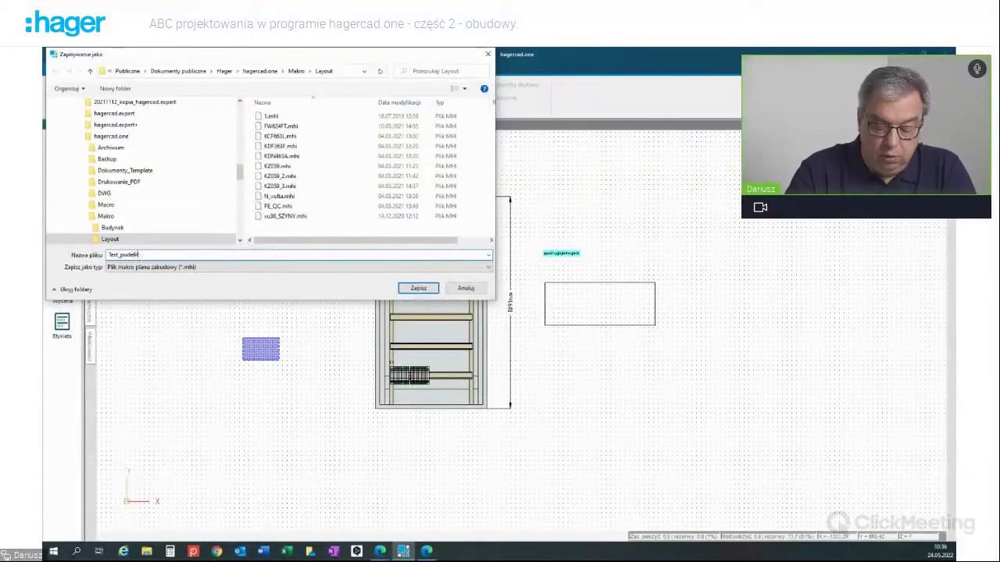
left_click(419, 288)
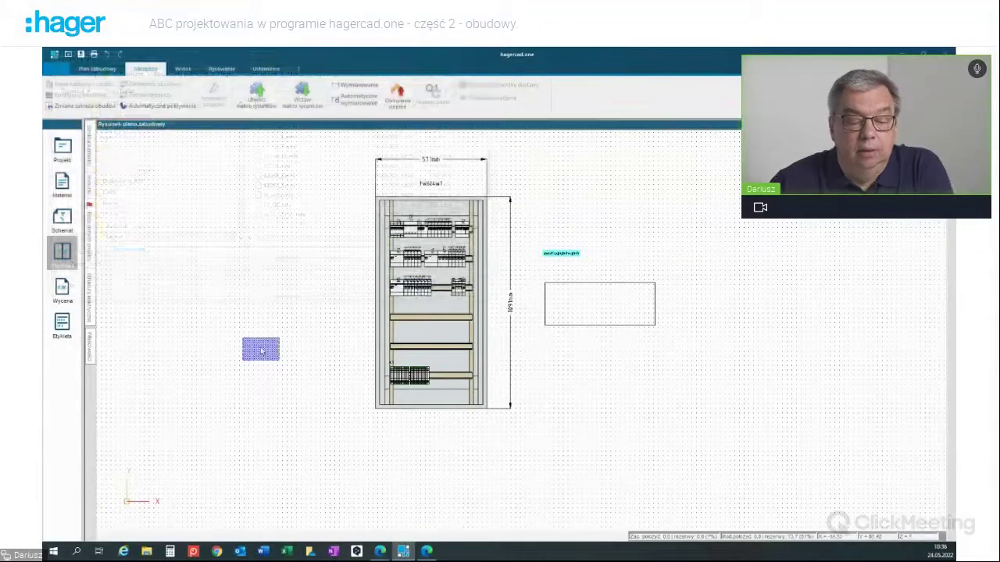
- Delete the original blue rectangle and insert the Test_pudełko macro below the outlined rectangle beside the enclosure
left_click(262, 351)
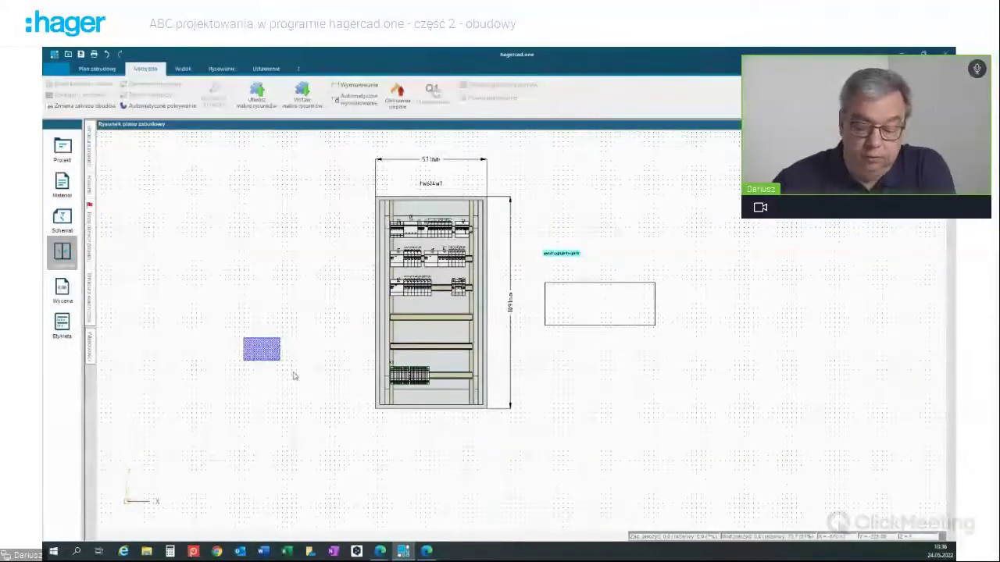
key("Delete")
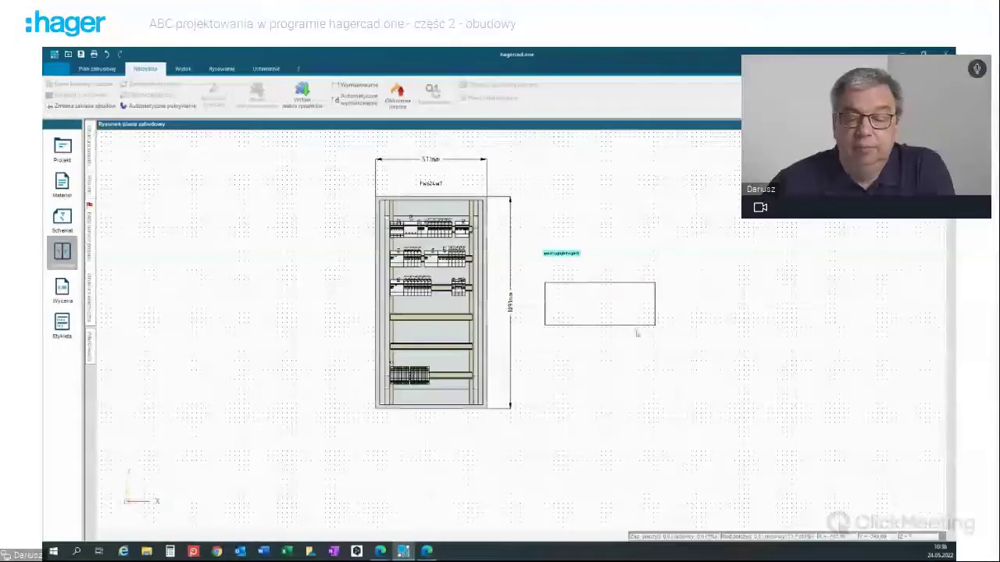
left_click(303, 97)
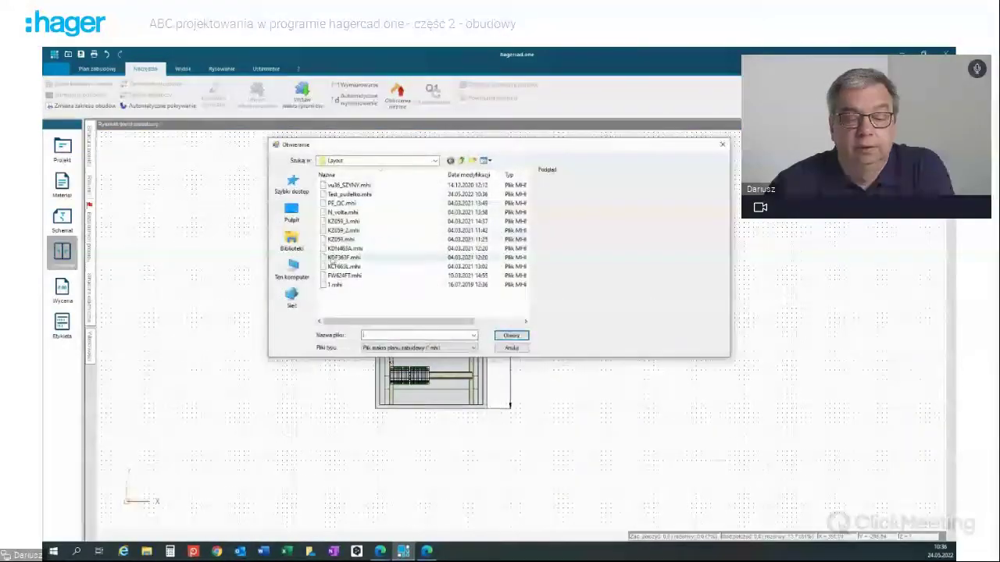
left_click(349, 194)
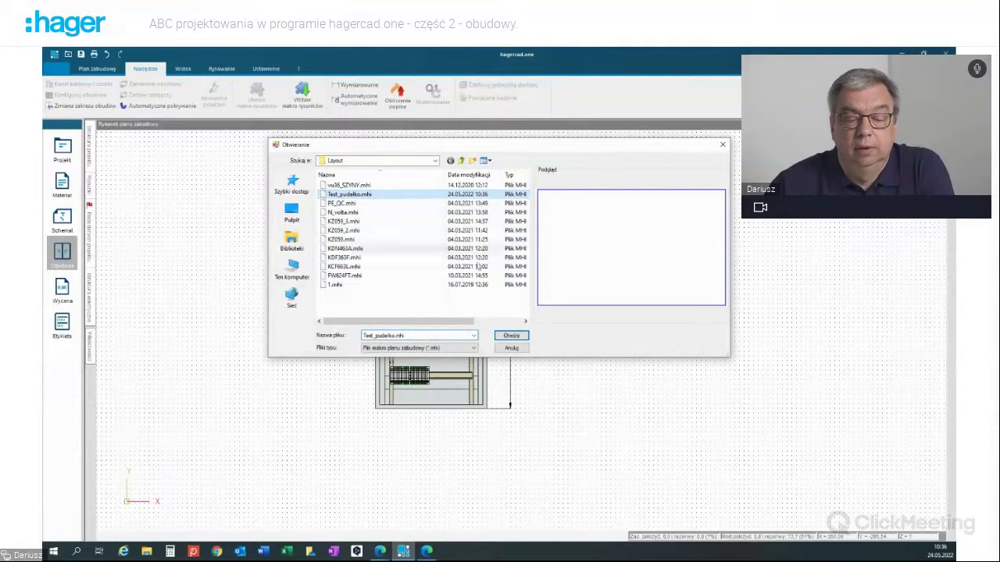
left_click(512, 336)
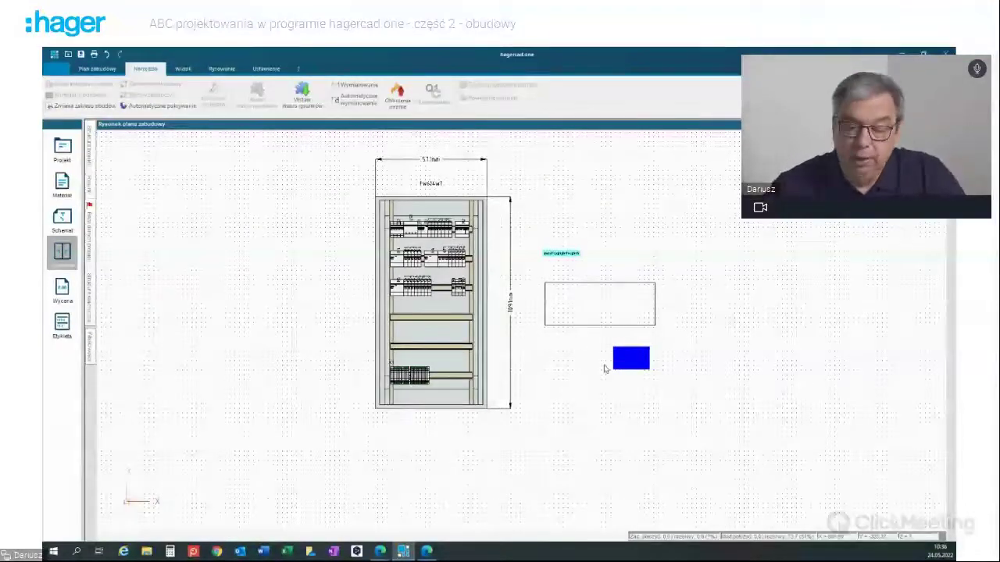
- Preview several saved drawing macros and insert KCF663L above the text label beside the enclosure
left_click(302, 94)
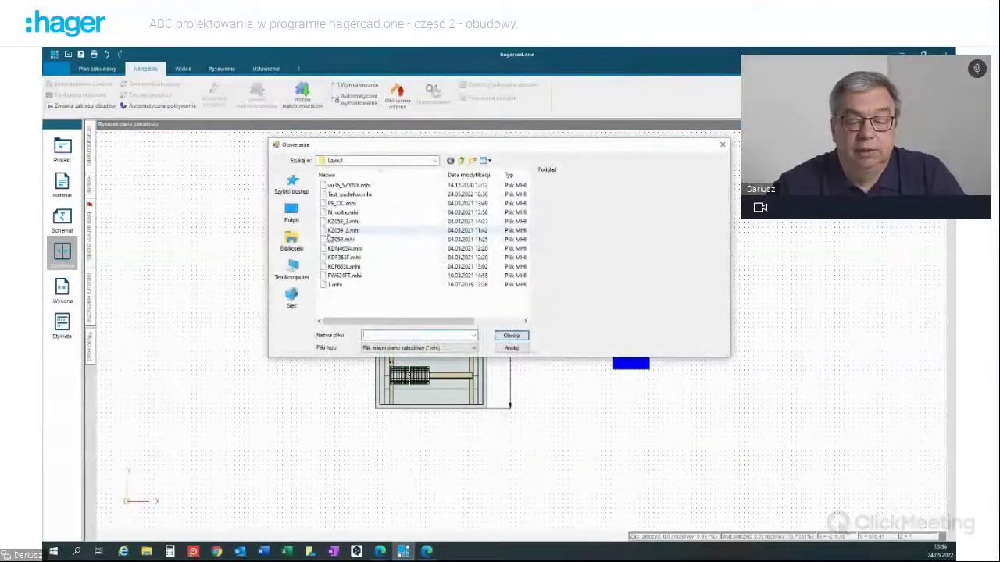
left_click(343, 221)
left_click(340, 239)
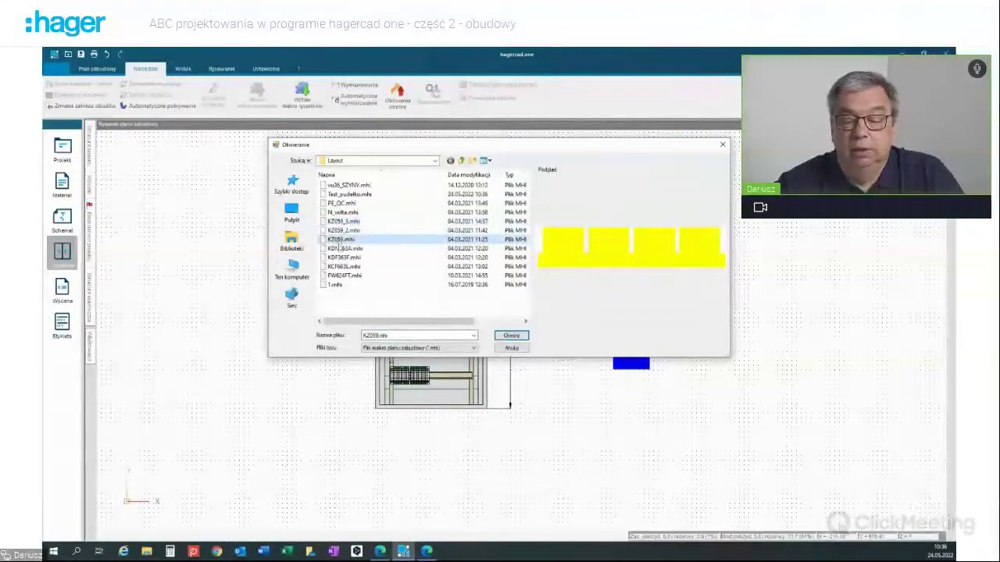
left_click(343, 257)
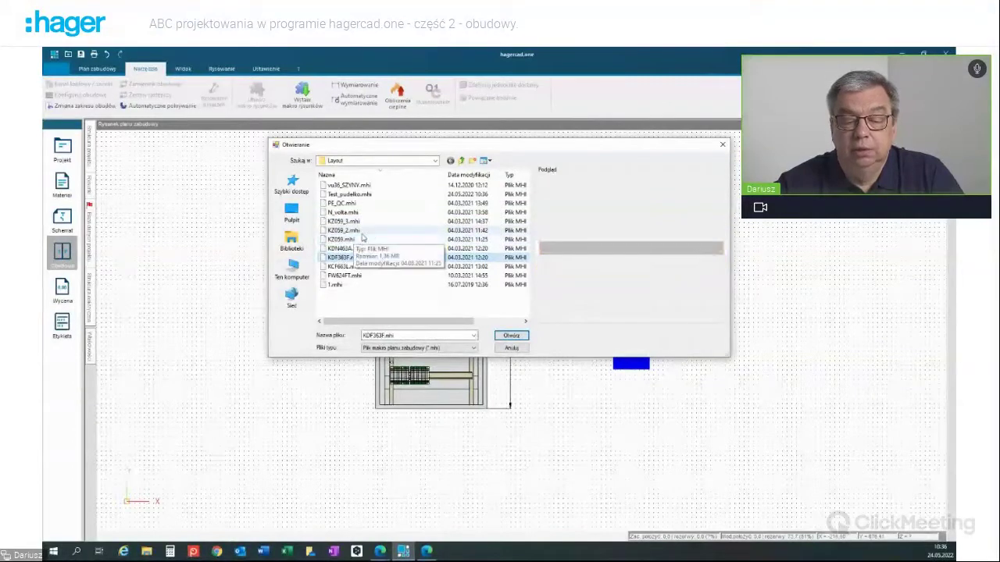
left_click(383, 267)
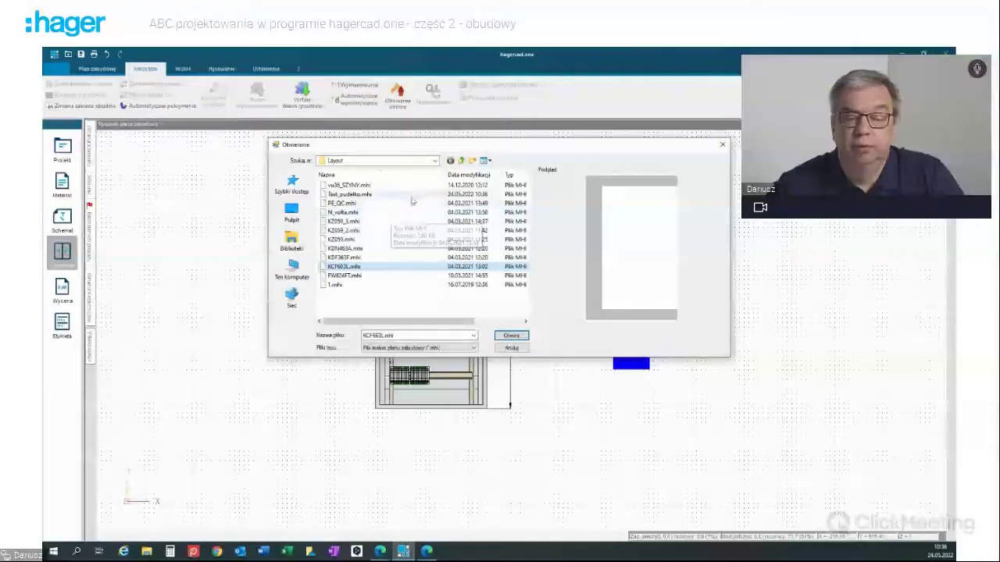
left_click(523, 335)
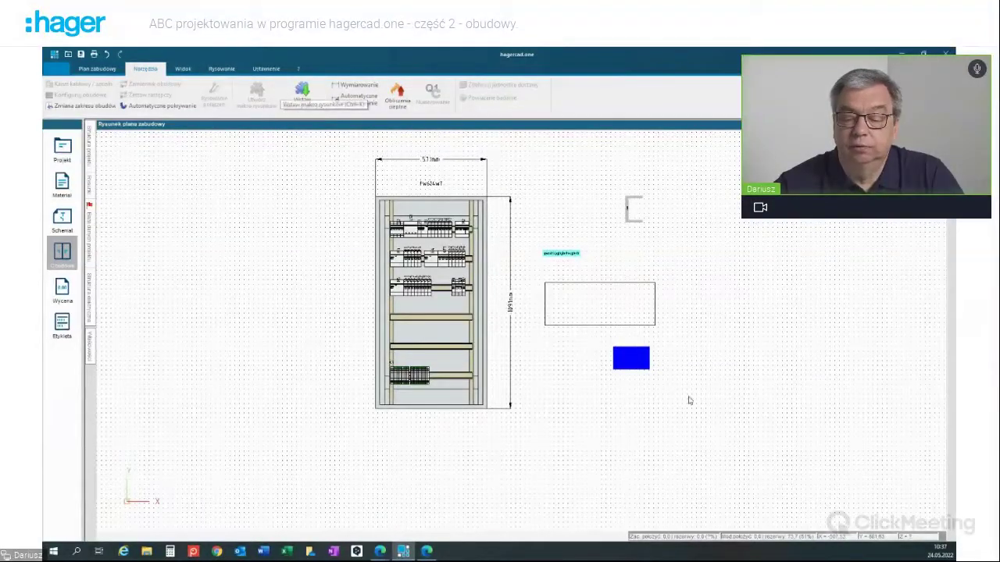
- Delete the text label, outlined rectangle and inserted macros beside the enclosure
left_click_drag(692, 401, 532, 170)
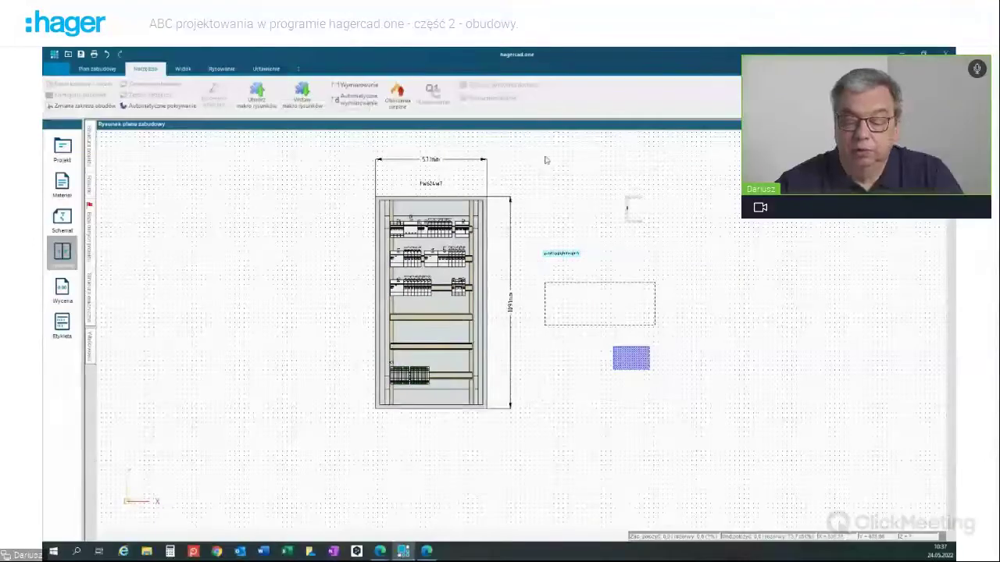
key("Delete")
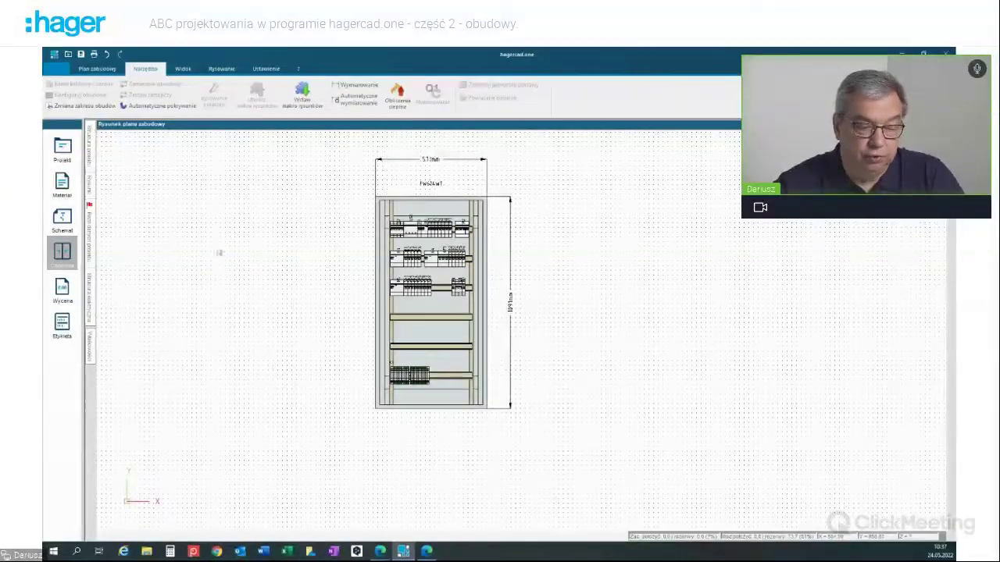
- Open the R2 Magnetplaner location and create its layout drawing with the default Standard enclosure type
left_click(90, 152)
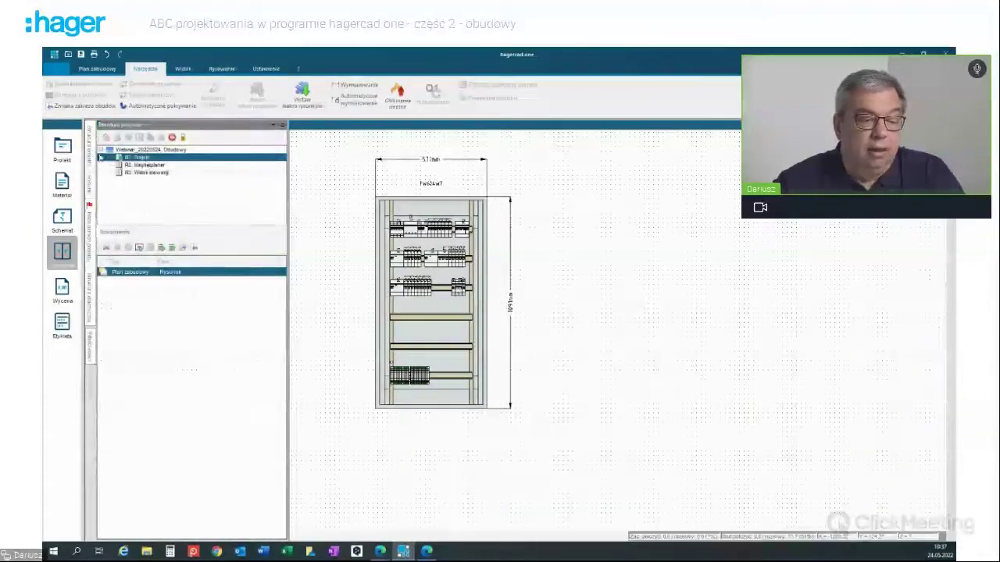
left_click(148, 165)
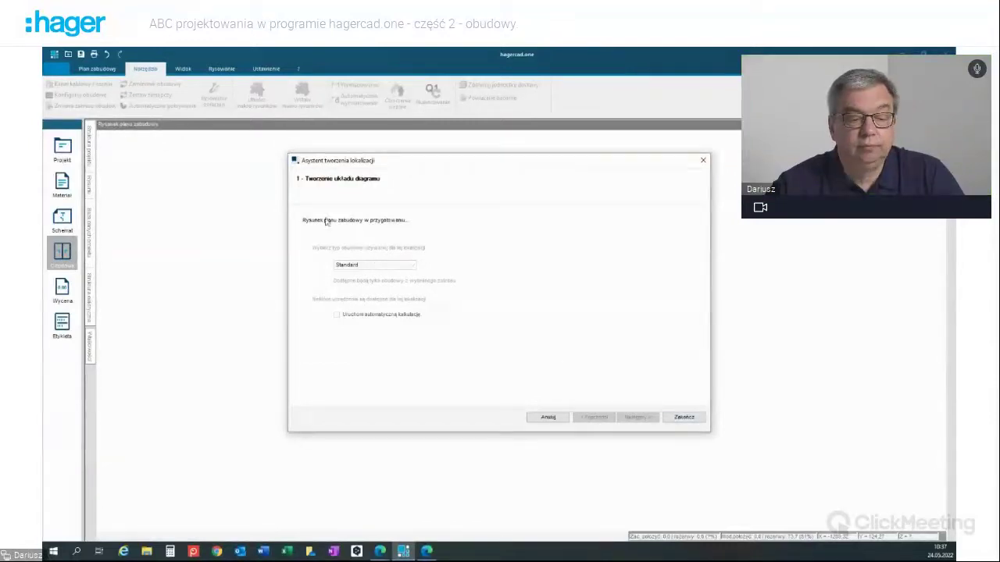
left_click(684, 418)
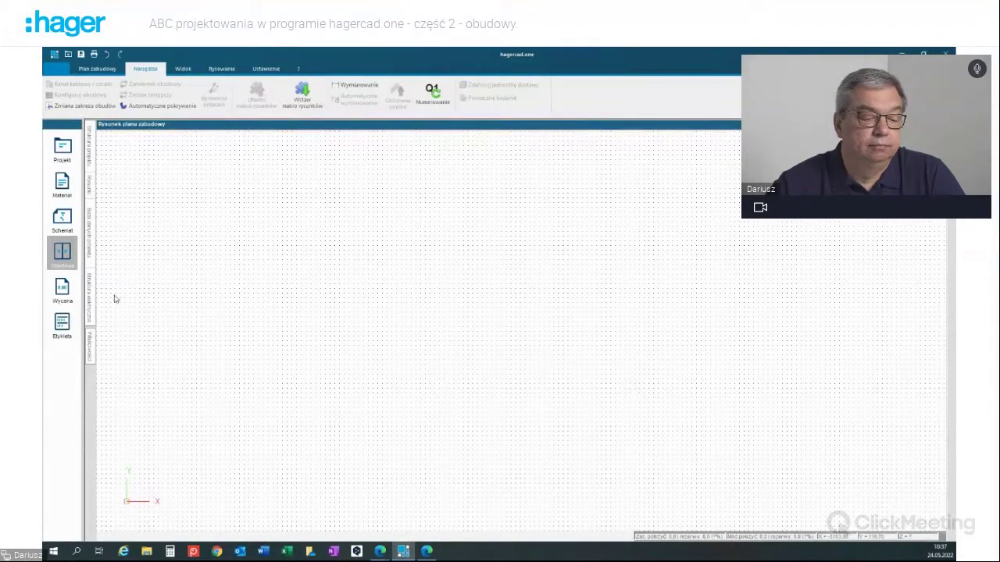
mouse_move(89, 153)
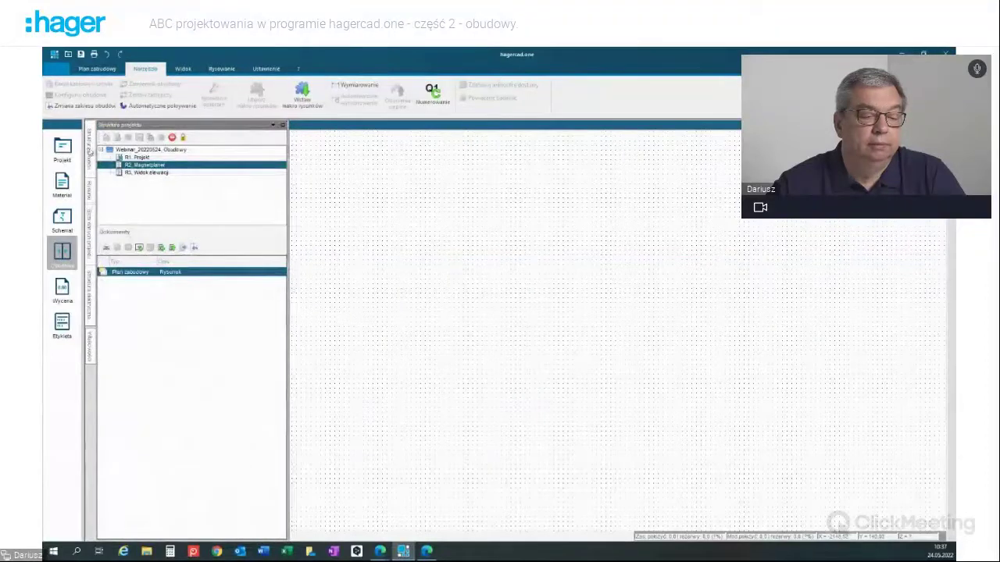
- Insert the Magnetplaner grid univers IP44 Głębokość 205 from the Hager drawings library into the empty layout drawing
left_click(280, 127)
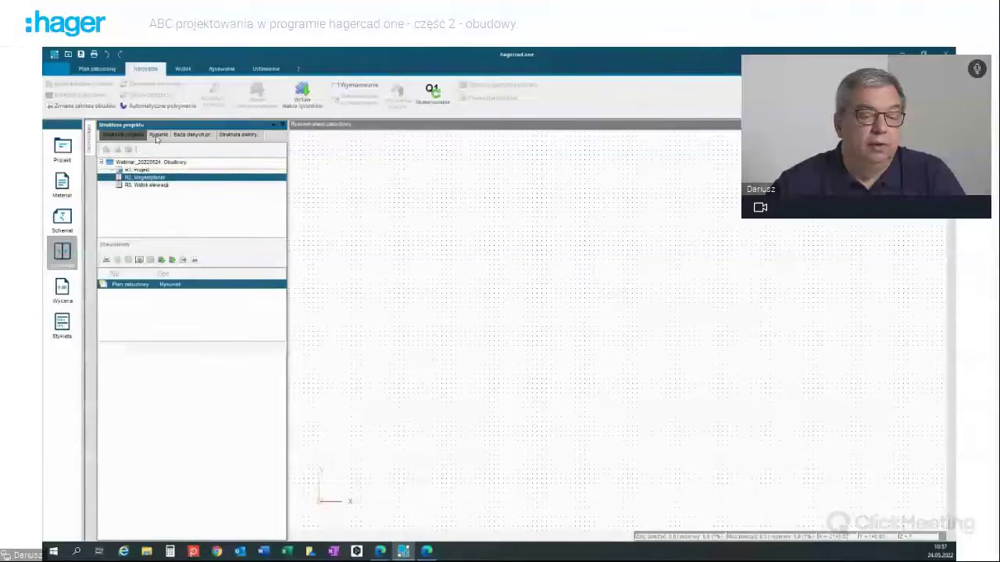
left_click(157, 134)
left_click(100, 175)
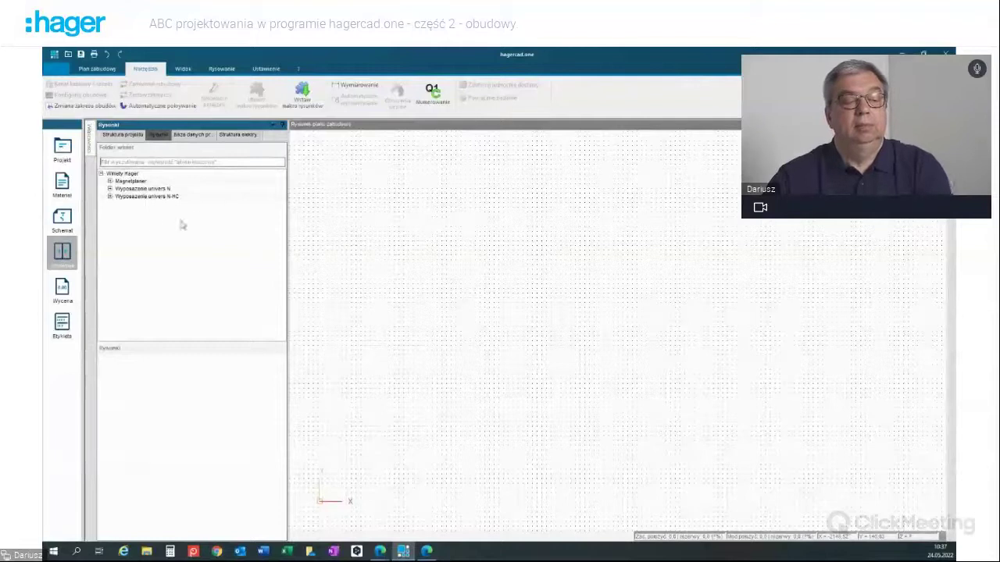
left_click(110, 181)
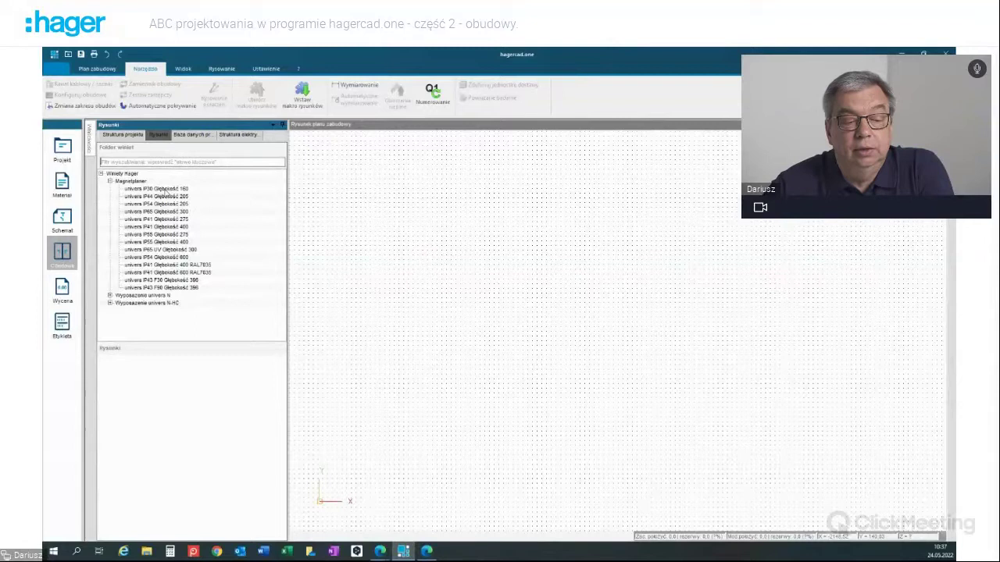
left_click(160, 197)
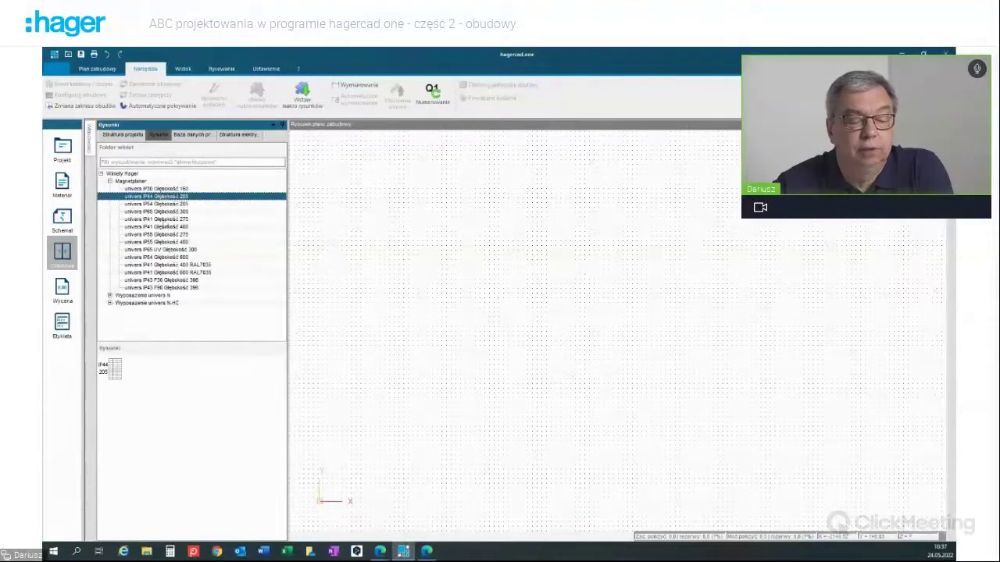
mouse_move(115, 369)
left_mouse_down()
mouse_move(498, 283)
mouse_move(469, 337)
mouse_move(461, 328)
left_mouse_up()
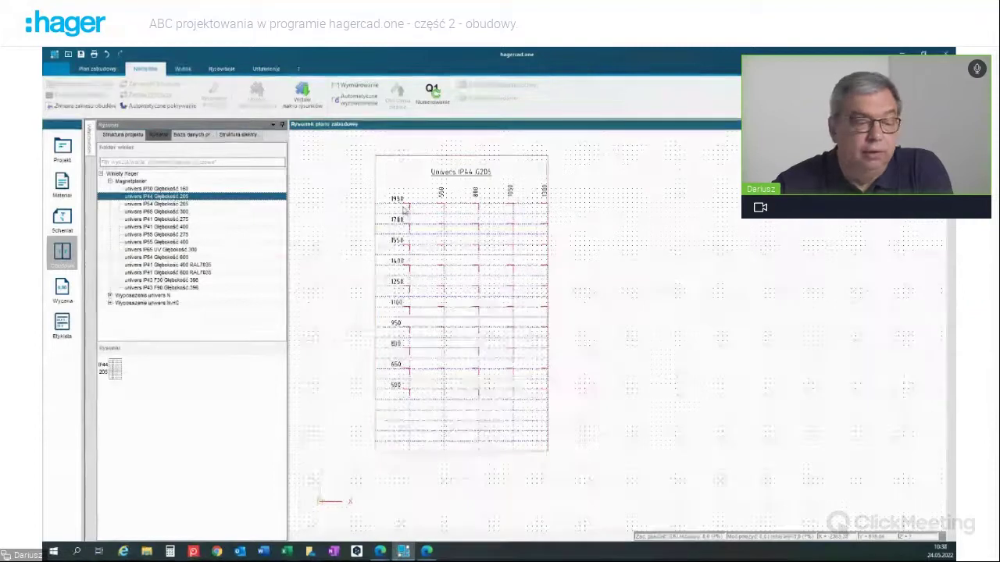
- Place the 300x250 kit for x160 power switches, 250 mm wide, in the grid's first column around the 1550 mark
left_click(110, 181)
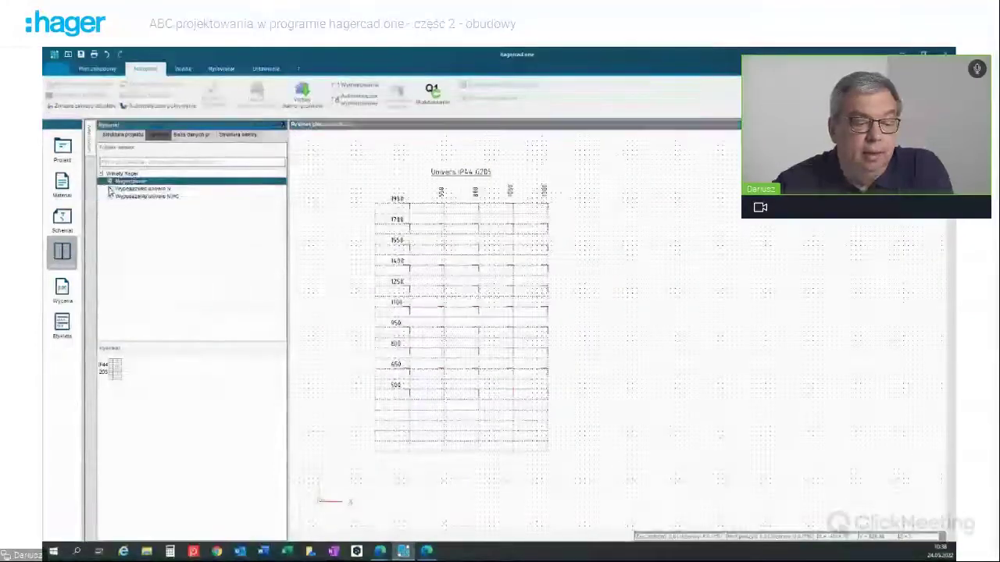
left_click(110, 189)
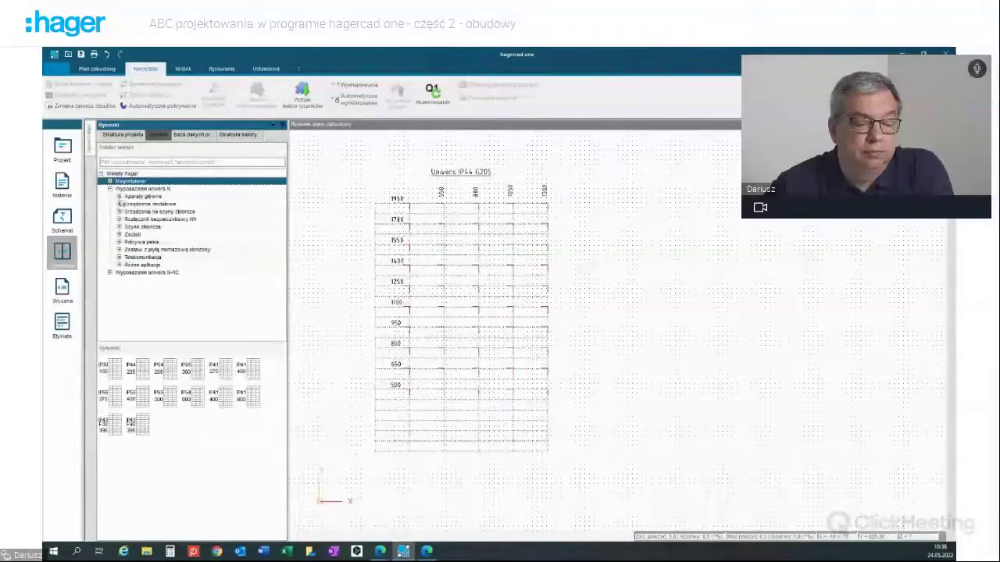
left_click(119, 196)
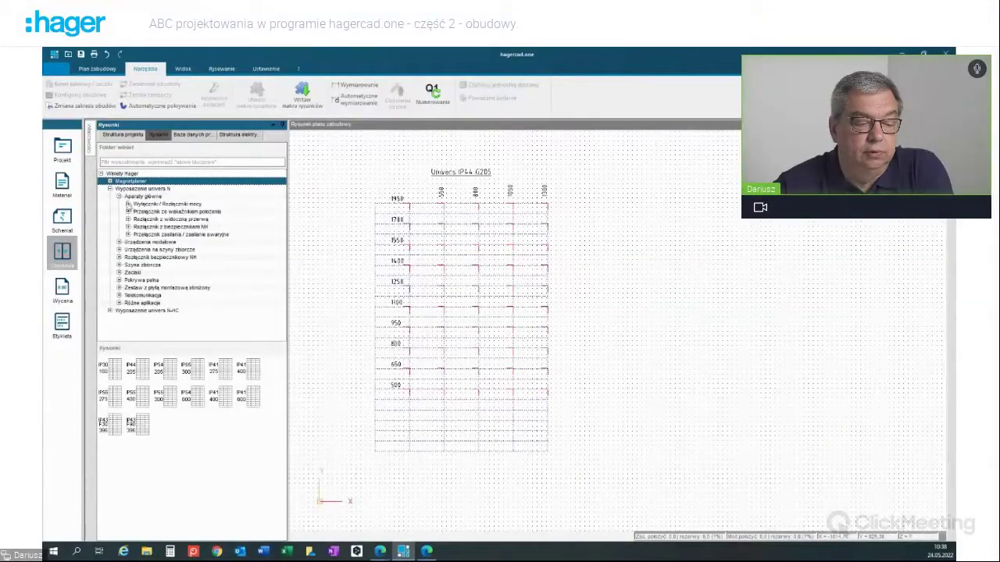
left_click(127, 204)
left_click(137, 220)
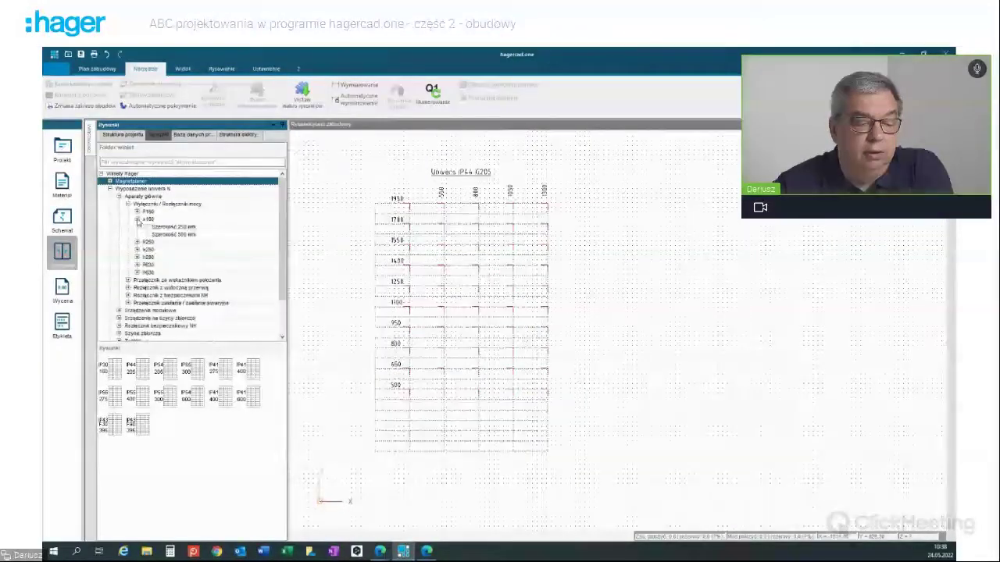
left_click(168, 227)
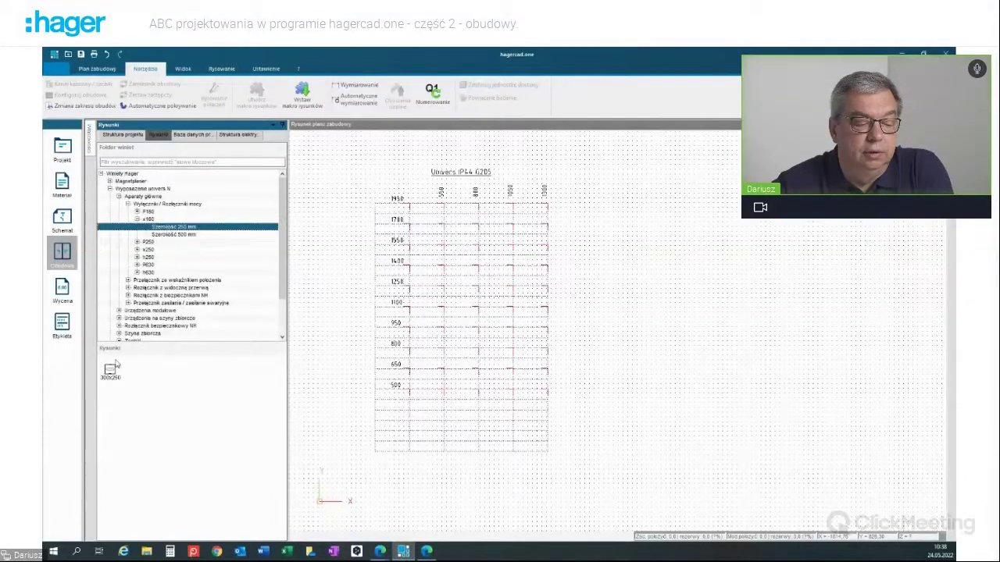
mouse_move(109, 373)
left_mouse_down()
mouse_move(226, 345)
mouse_move(418, 256)
mouse_move(411, 263)
mouse_move(400, 245)
left_mouse_up()
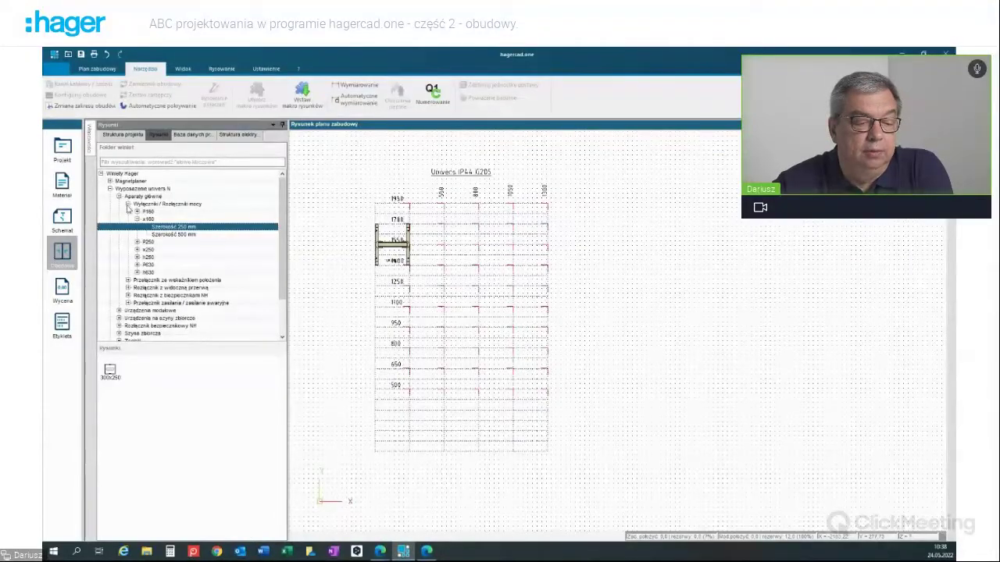
- Place two different 450x500 modular device kits one below the other beside the x160 kit, starting at the grid's top edge
left_click(129, 204)
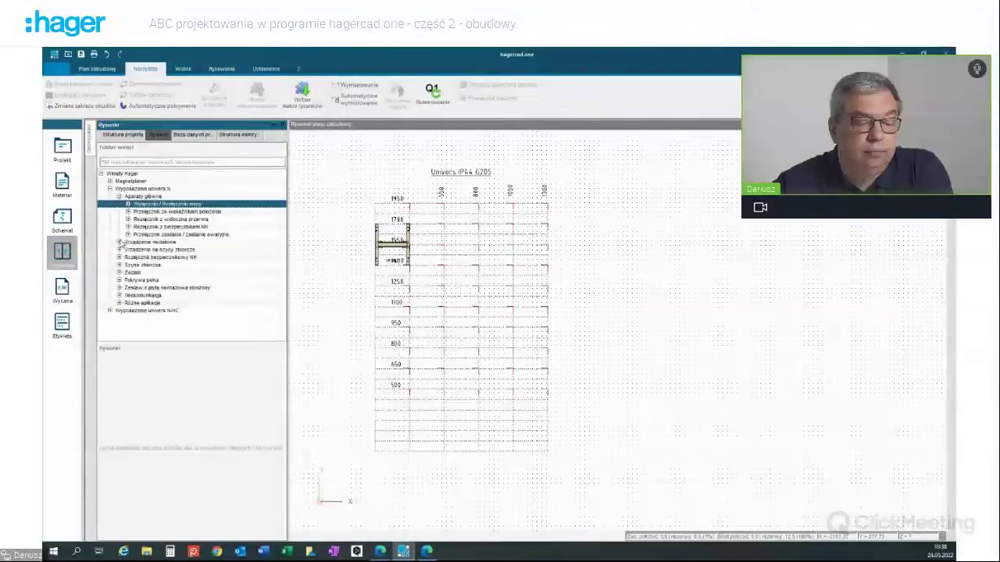
left_click(119, 242)
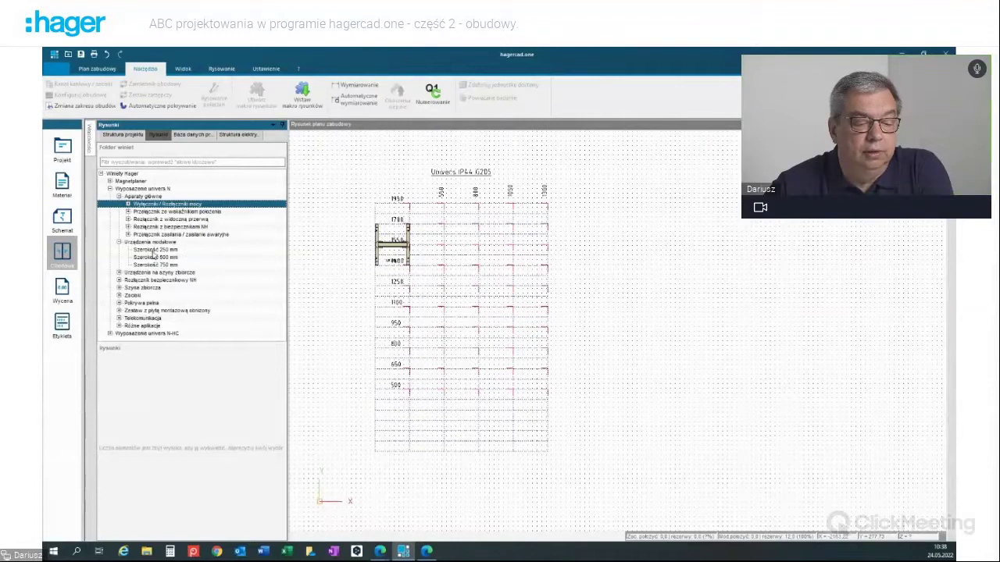
left_click(154, 257)
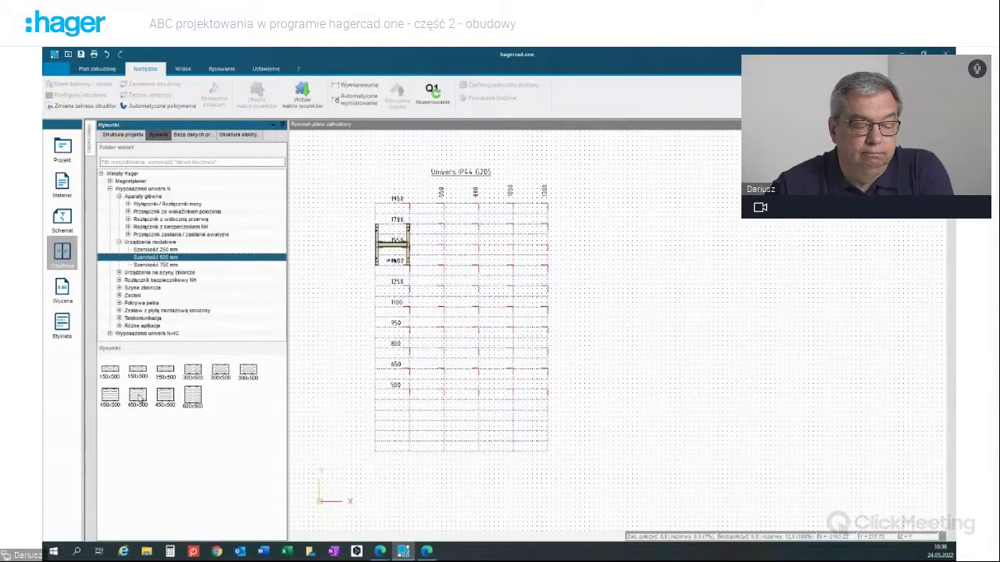
left_click(110, 396)
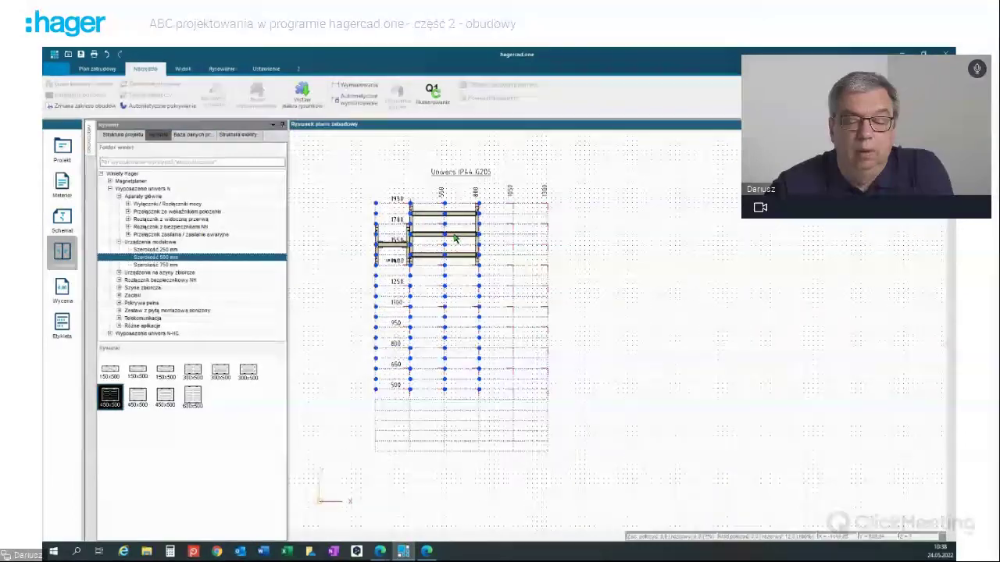
left_click(453, 236)
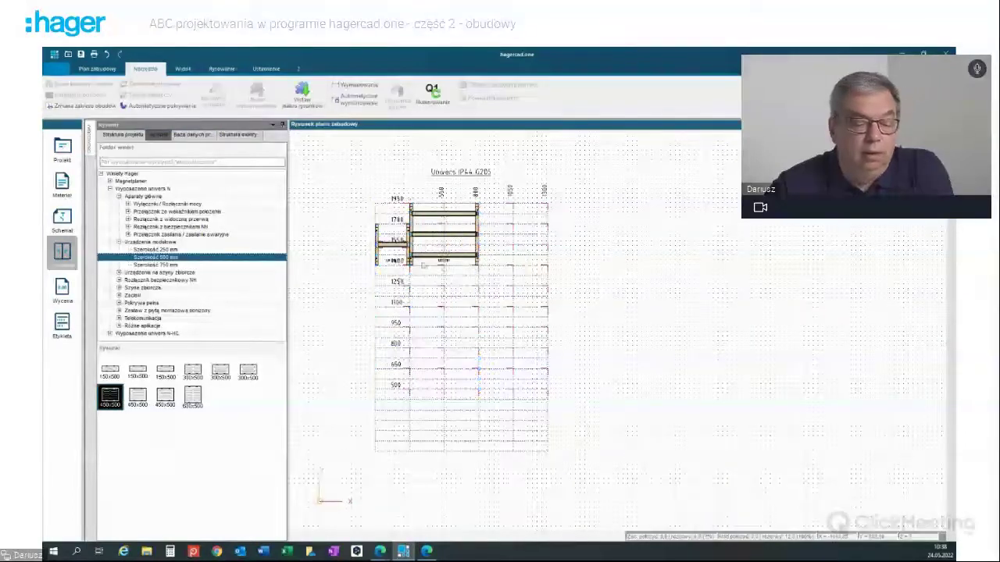
left_click(141, 402)
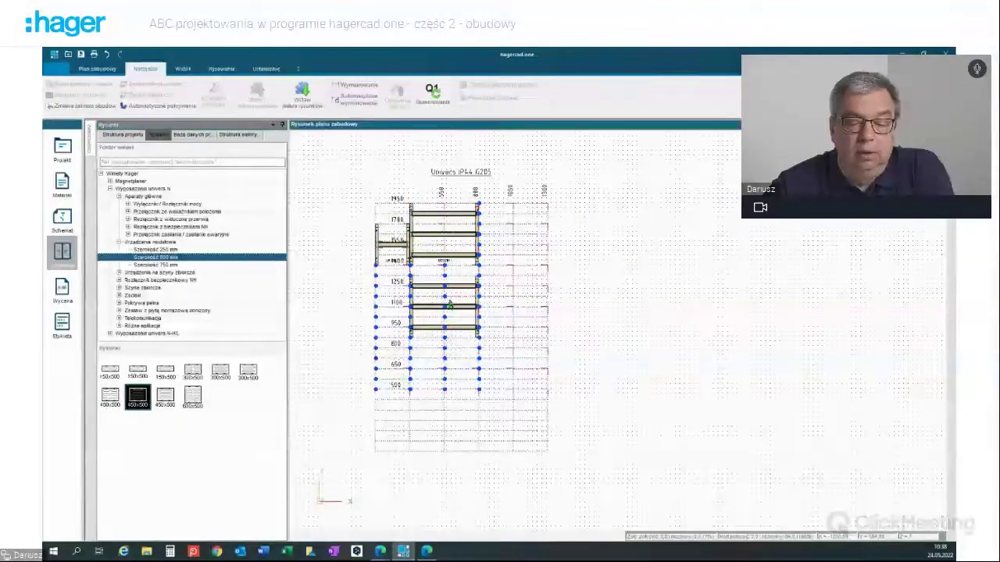
left_click(463, 300)
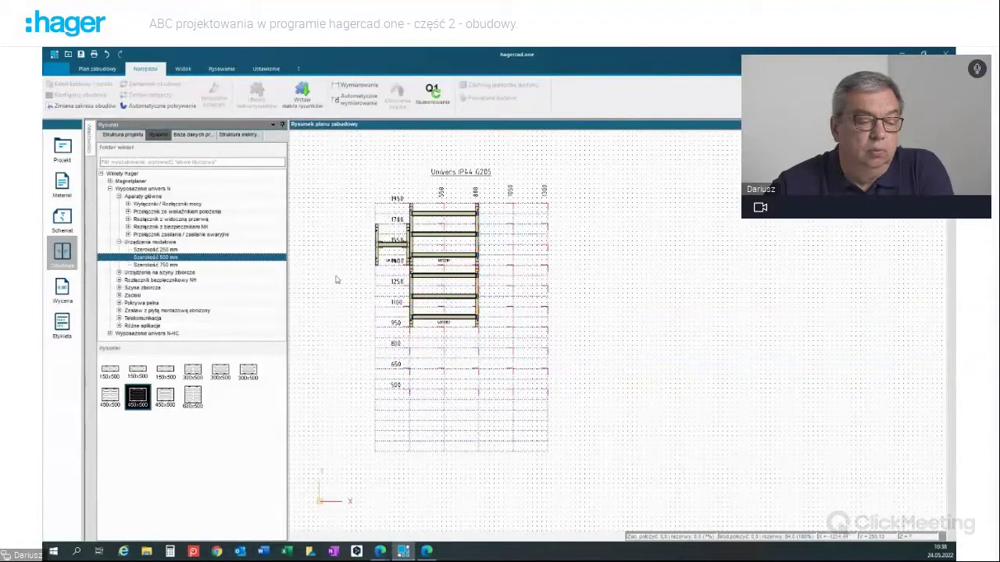
- Place a 450x250 modular device kit directly below the x160 kit in the grid's first column
left_click(167, 250)
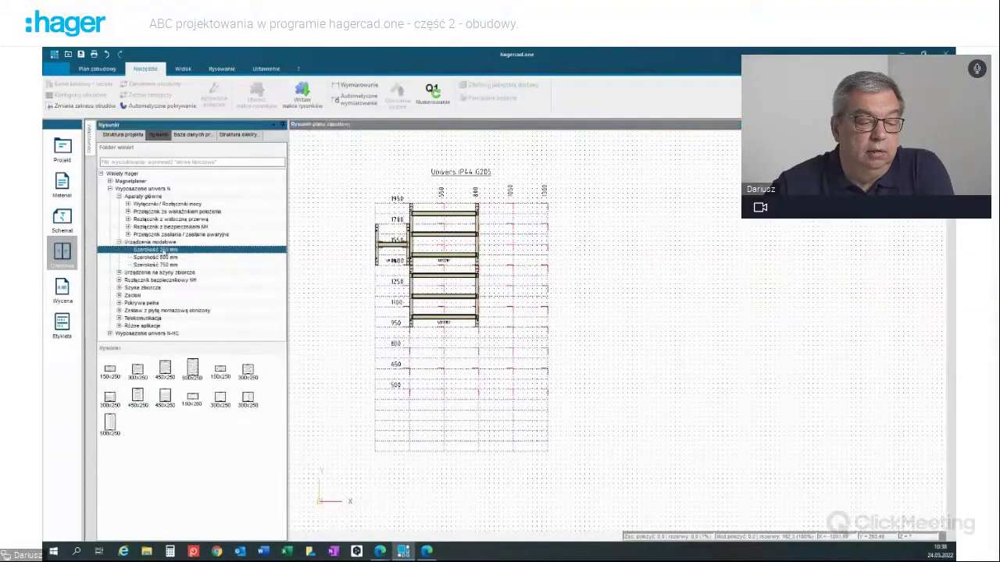
left_click(164, 369)
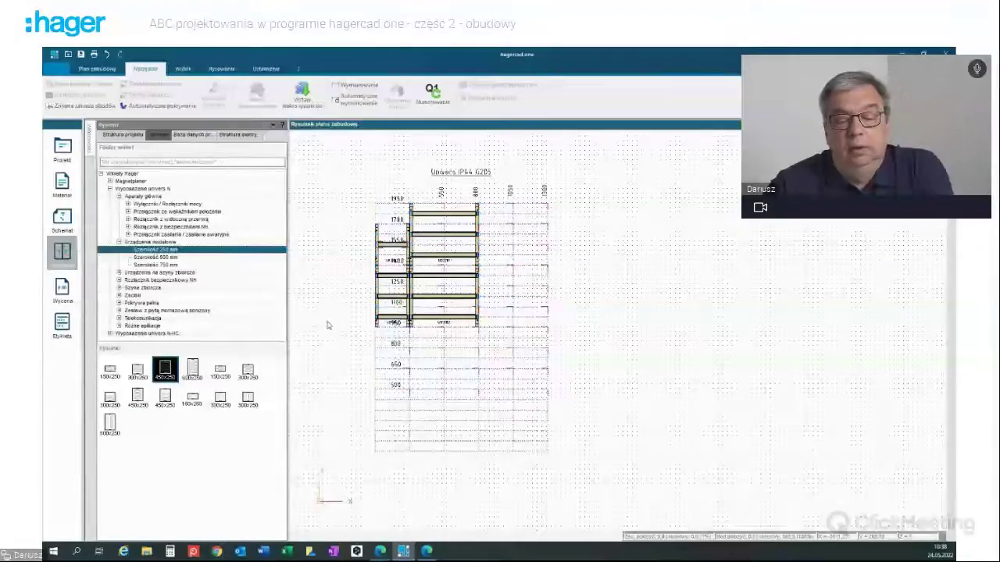
key("Escape")
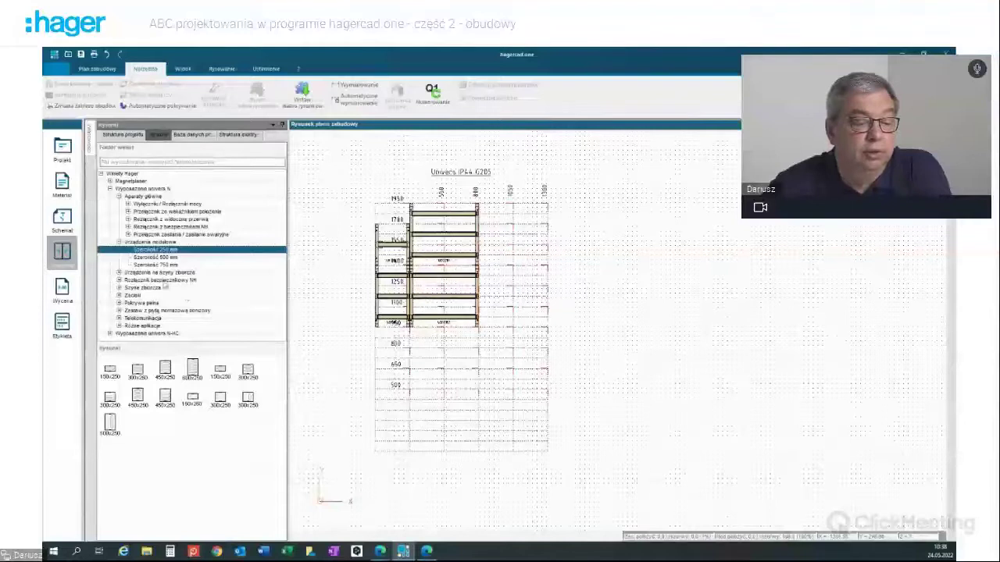
- Place the 300x250 lowered mounting plate kit under the 450x250 modular kit in the grid's first column
left_click(118, 243)
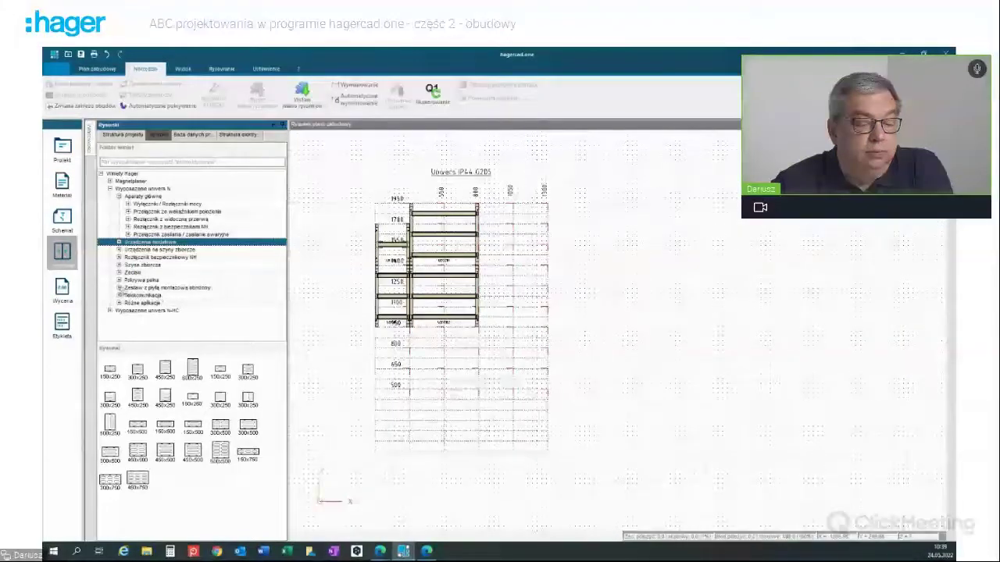
left_click(119, 287)
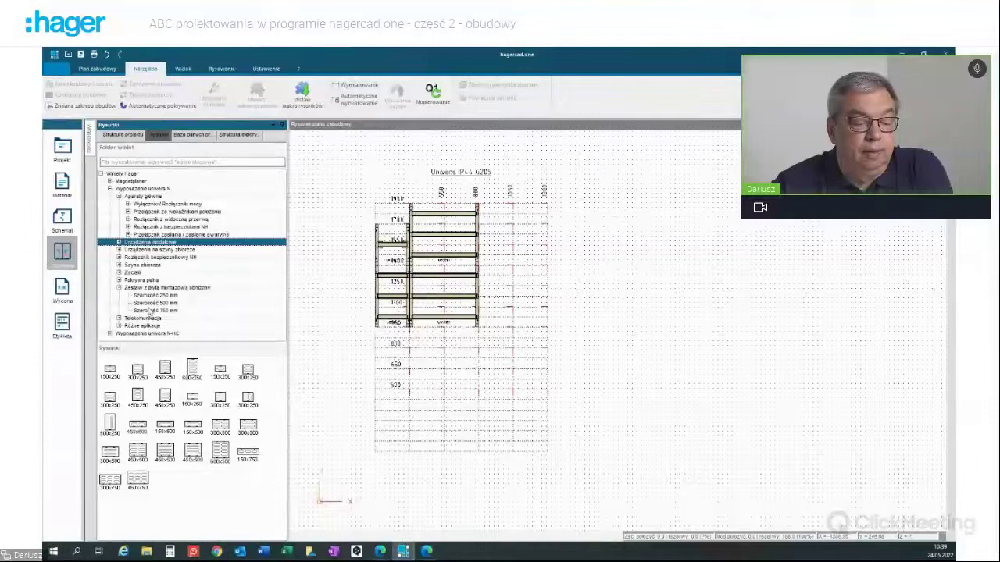
left_click(145, 296)
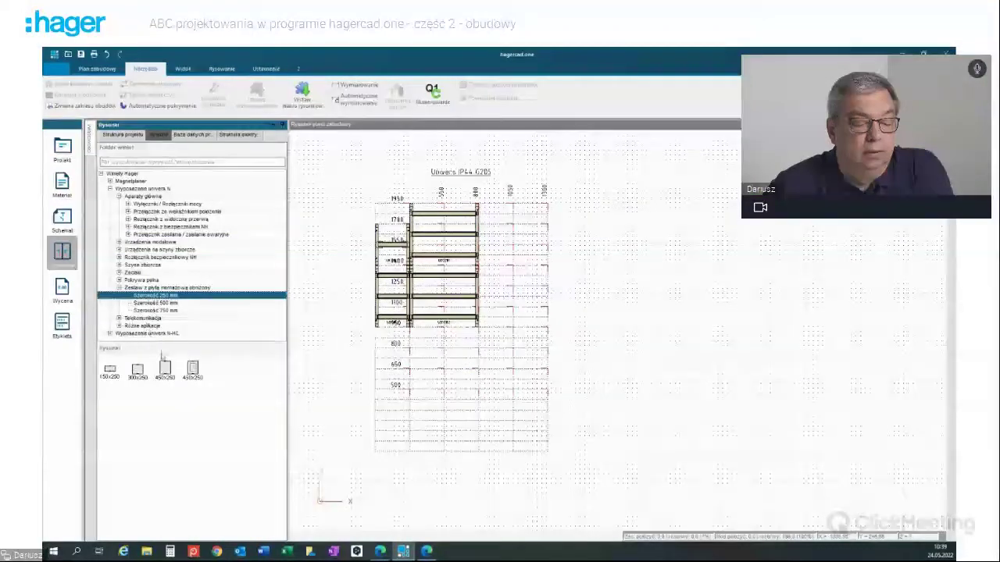
mouse_move(138, 369)
left_mouse_down()
mouse_move(351, 332)
mouse_move(388, 353)
left_mouse_up()
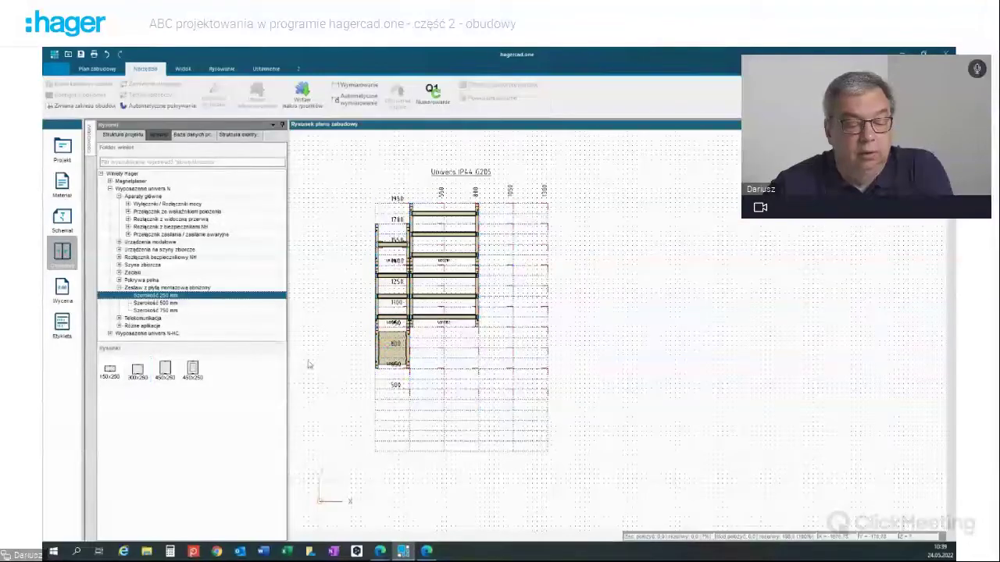
- Undo a second 300x250 plate placed beside the first and place a 300x500 lowered mounting plate kit there instead
mouse_move(137, 371)
left_mouse_down()
mouse_move(432, 353)
mouse_move(420, 354)
left_mouse_up()
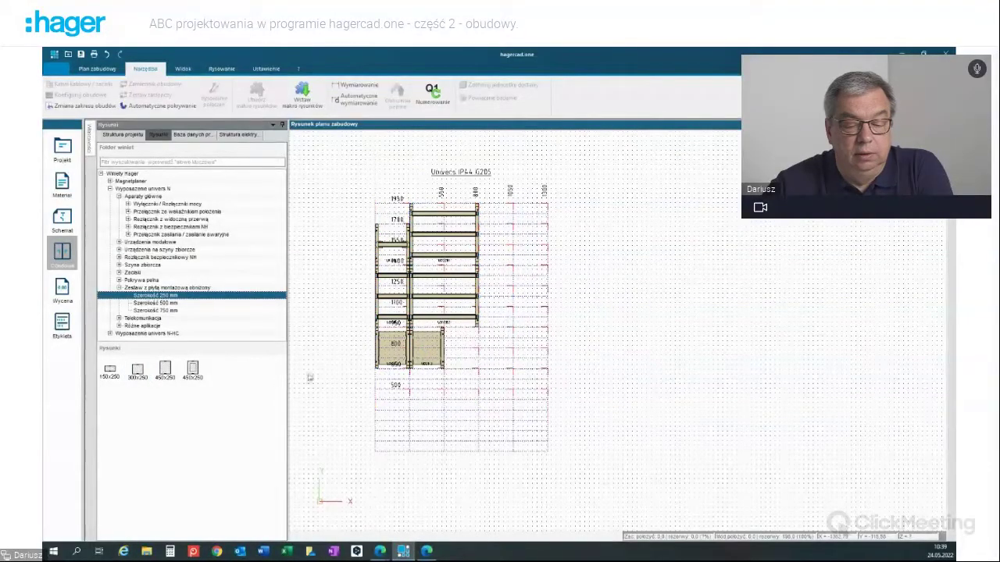
key("ctrl+z")
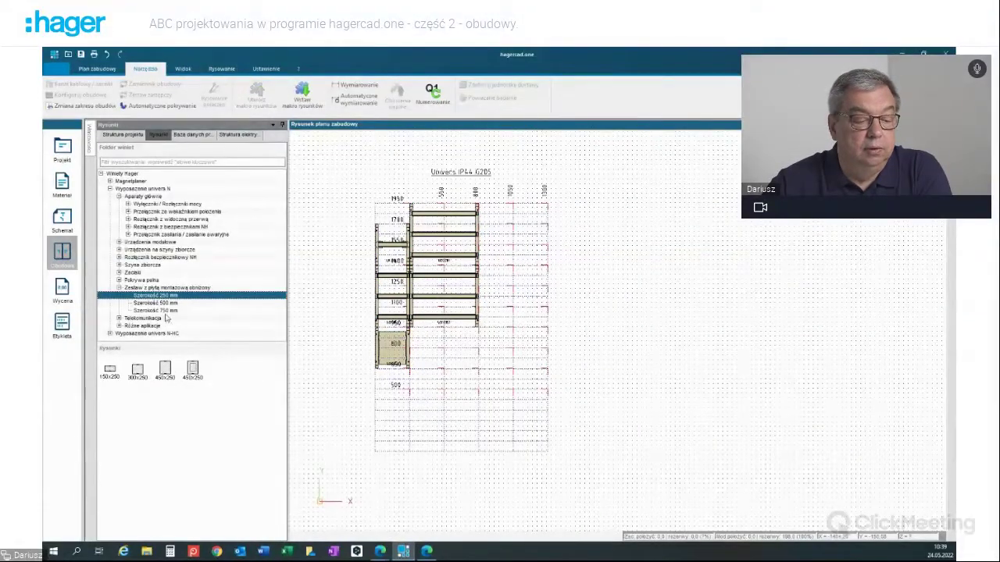
left_click(160, 304)
left_click_drag(137, 373, 443, 356)
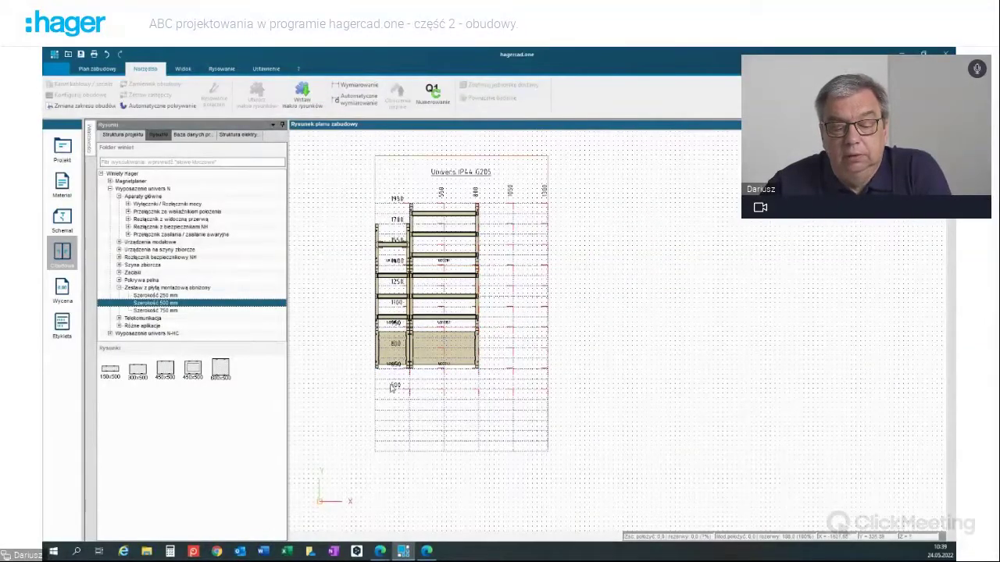
- Try replacing the equipped grid with the univers IP44/II wall-mounted enclosure 1400x800x205 using the enclosure replacement command
left_click(392, 386)
right_click(392, 386)
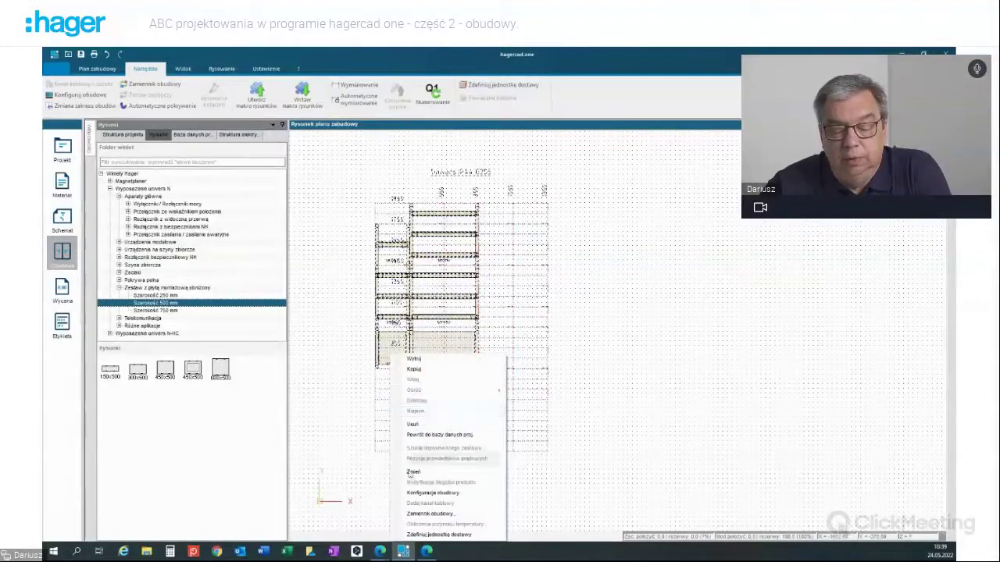
left_click(430, 514)
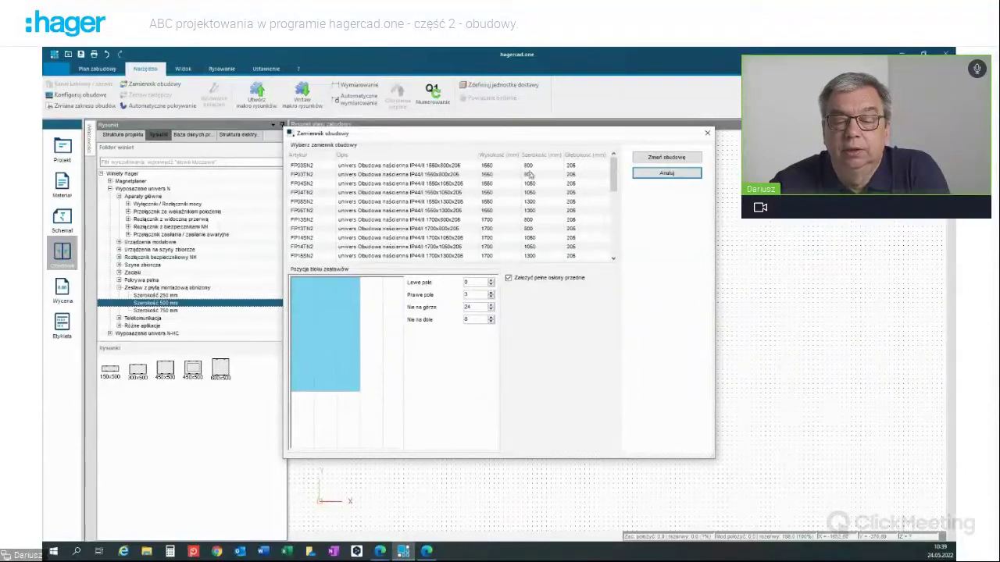
scroll(494, 198, "down", 5)
scroll(496, 199, "down", 4)
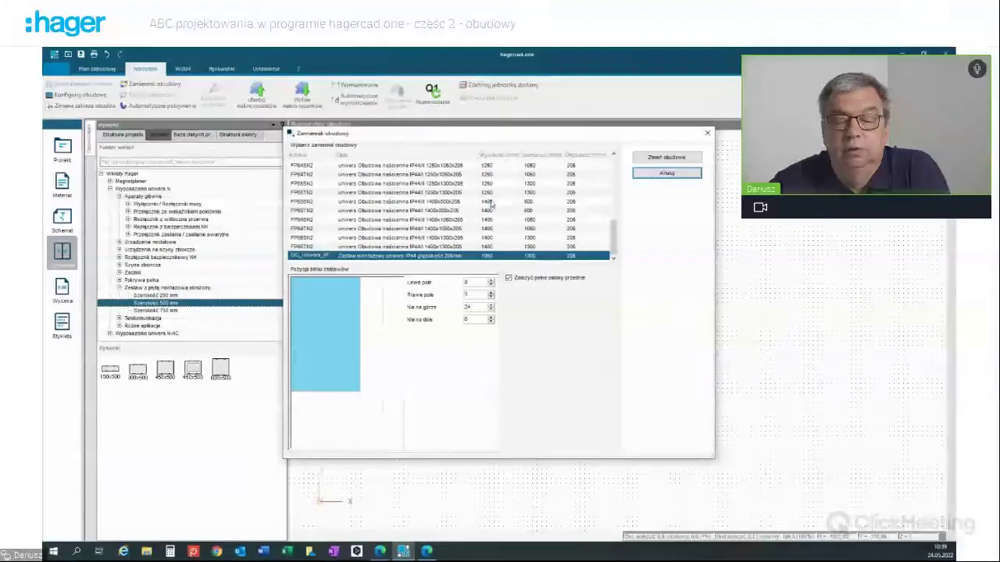
left_click(493, 201)
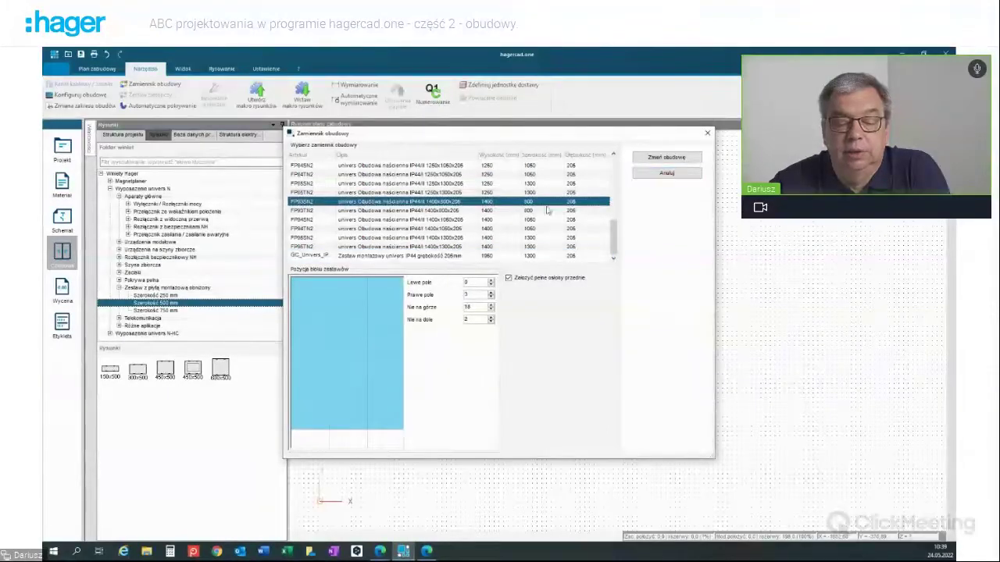
left_click(656, 160)
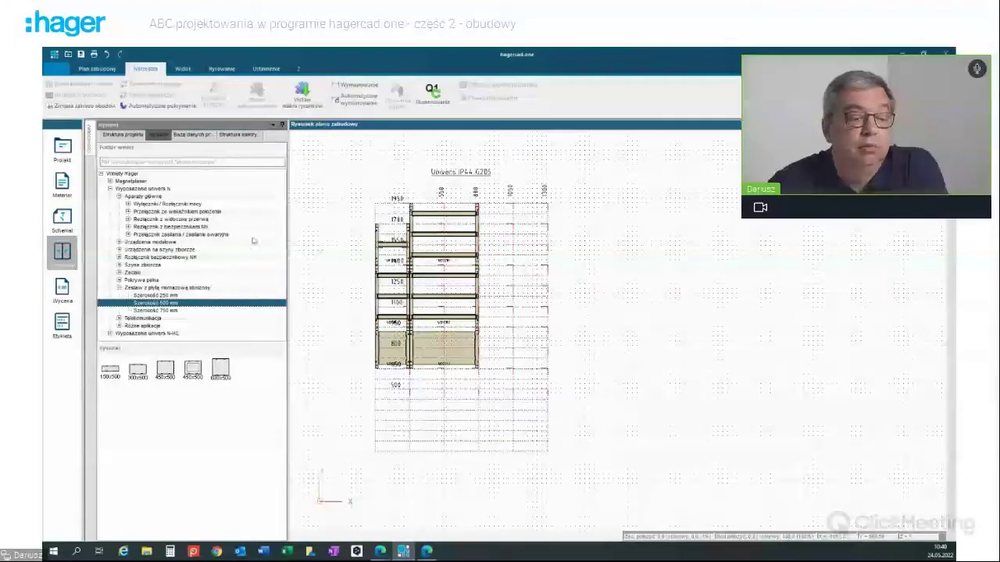
- Insert the Magnetplaner grid univers IP41 Głębokość 275 to the right of the equipped IP44 grid
left_click(111, 182)
left_click(174, 220)
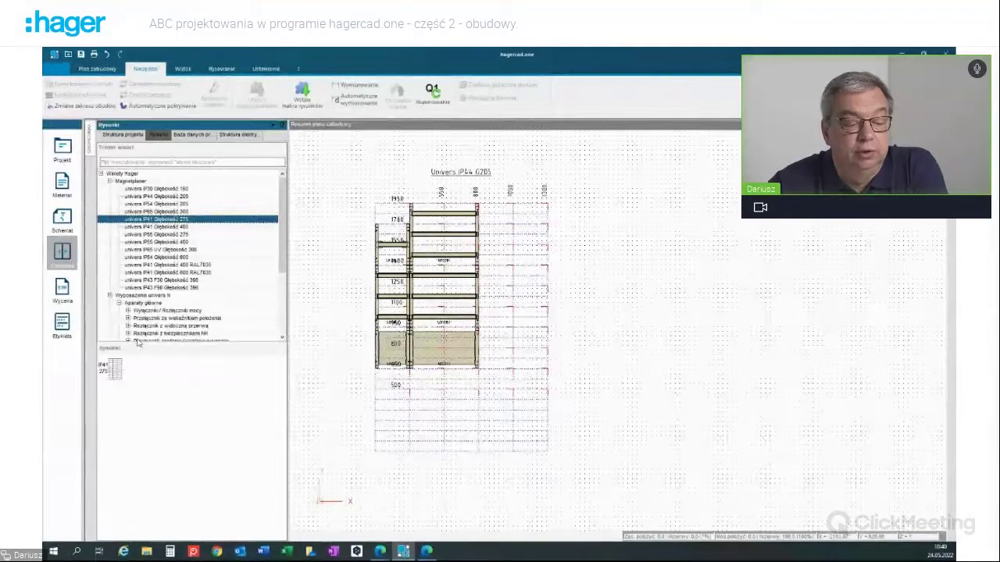
left_click_drag(113, 379, 689, 329)
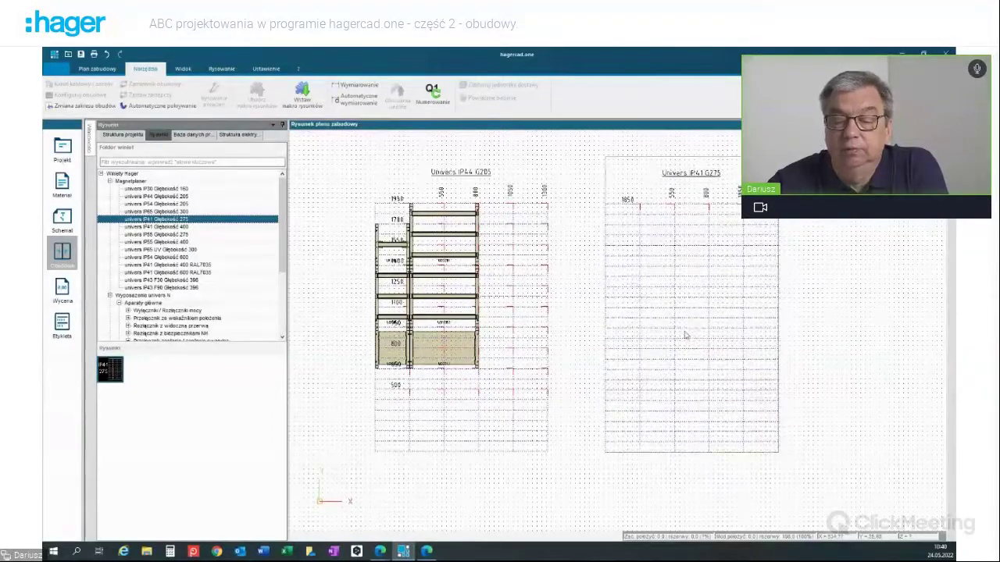
- Move all the equipment kits together from the Univers IP44 G205 grid to the upper-left area of the Univers IP41 G275 grid
left_click_drag(363, 187, 506, 386)
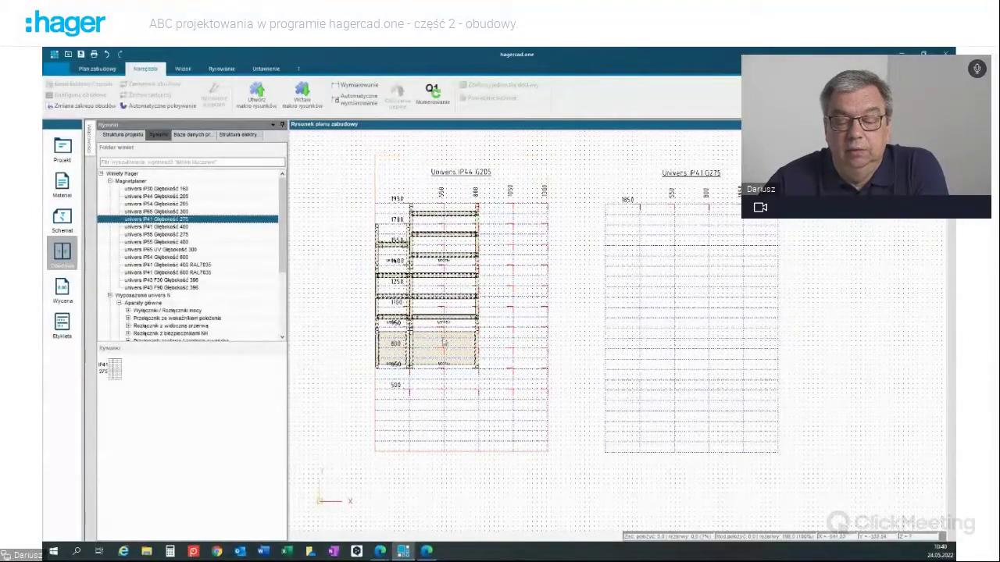
left_click_drag(484, 344, 678, 348)
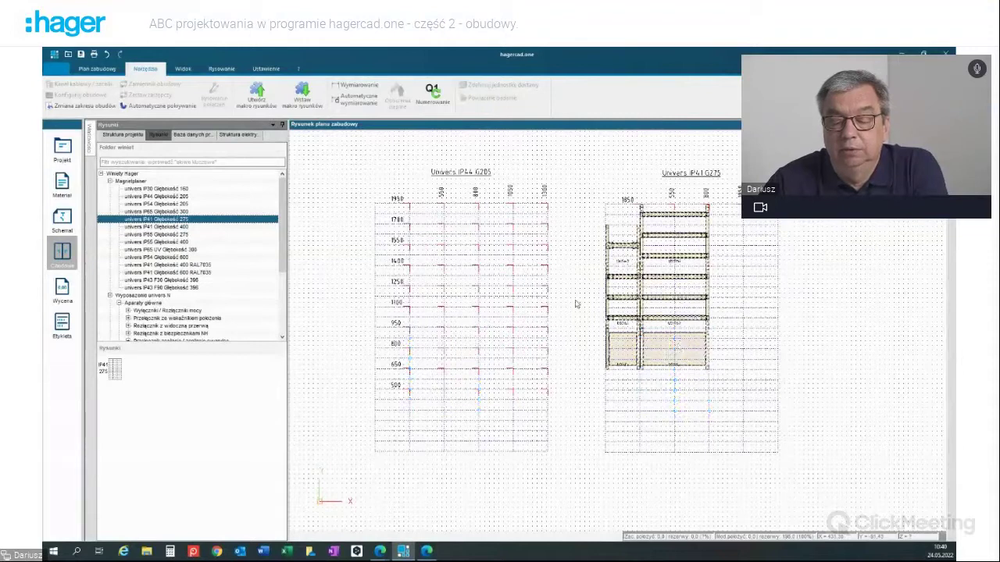
left_click(570, 252)
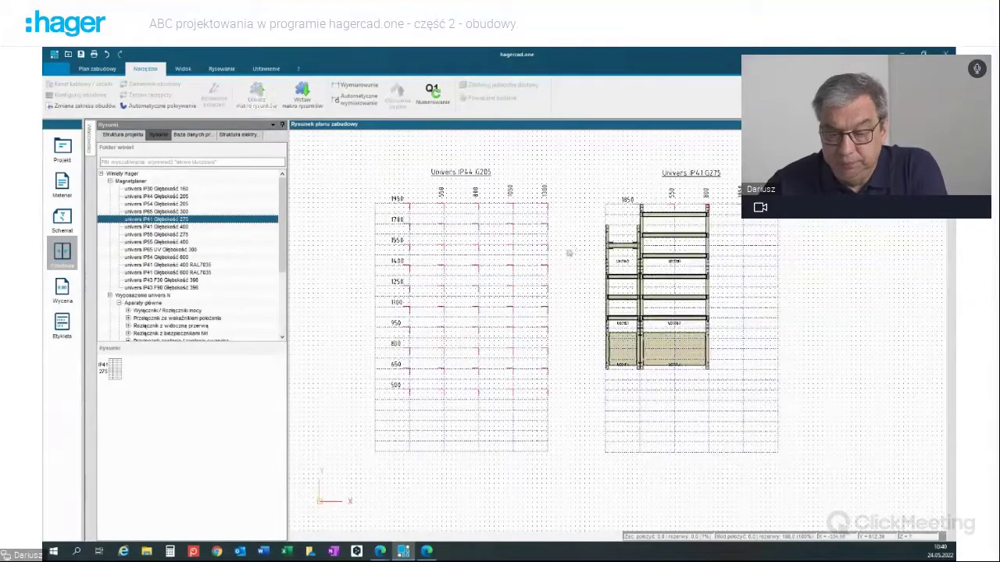
- Delete the emptied Univers IP44 G205 grid and confirm its removal
left_click(466, 287)
key("Delete")
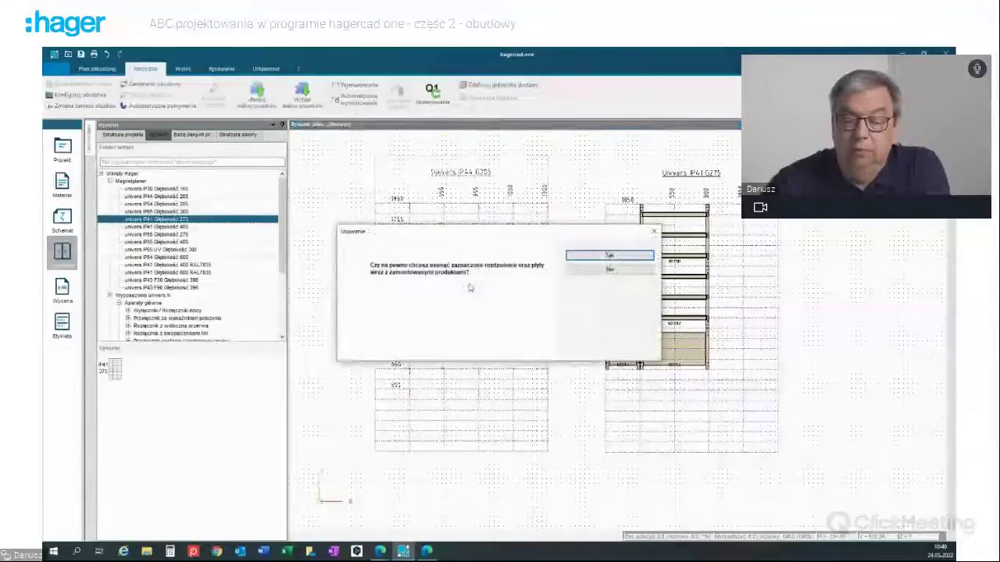
left_click(582, 257)
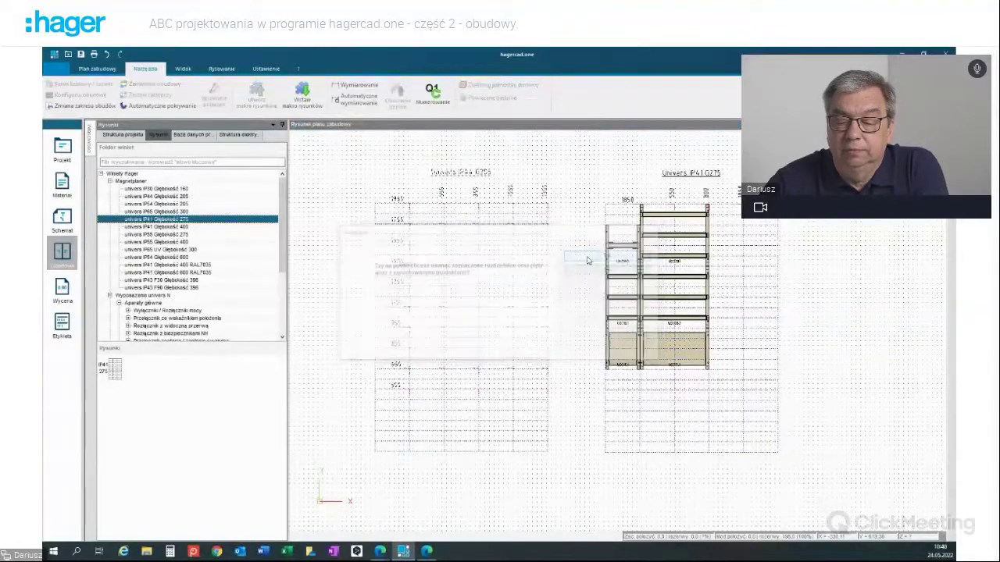
- Replace the equipped IP41 grid with the univers floor-standing IP41 enclosure 800x1850x275 using the enclosure replacement command
right_click(666, 396)
left_click(634, 392)
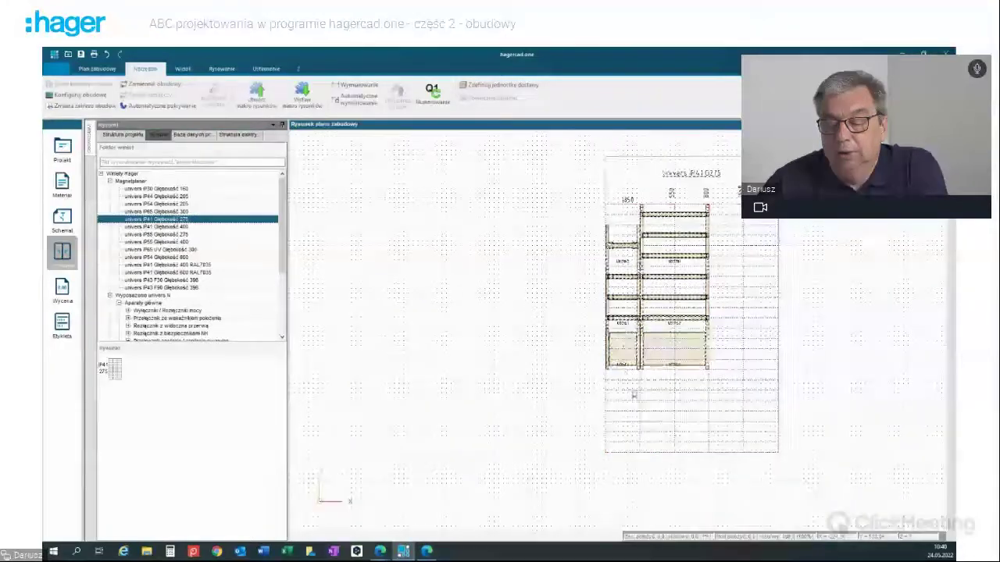
right_click(638, 393)
left_click(664, 515)
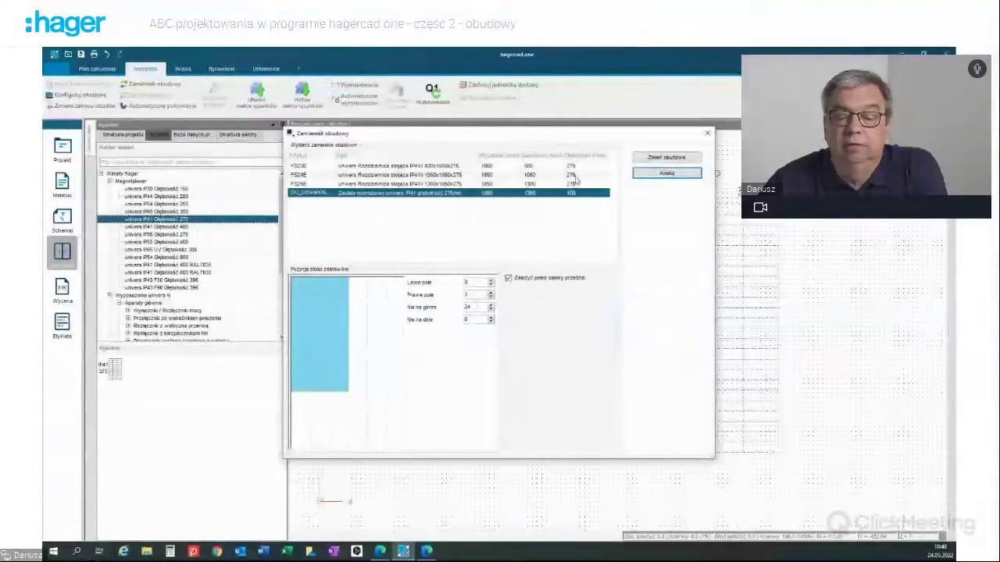
left_click(539, 166)
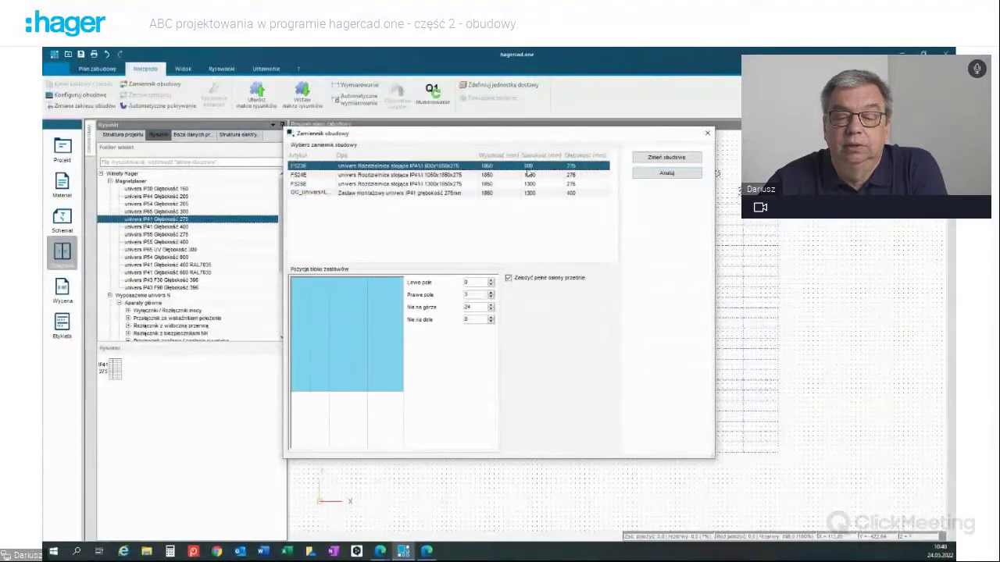
left_click(664, 158)
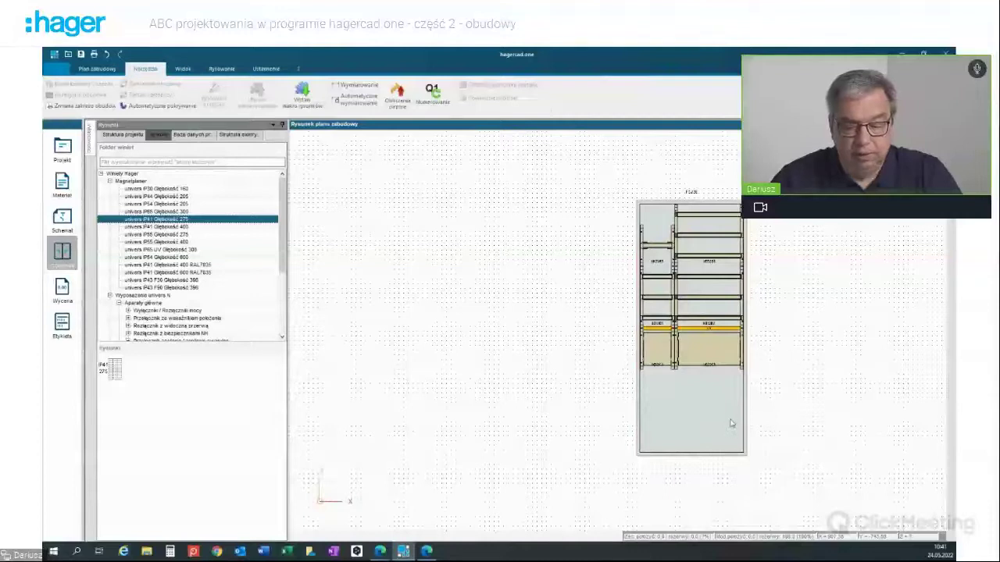
- Move the new floor-standing enclosure with its equipment toward the middle of the drawing area
left_click(637, 420)
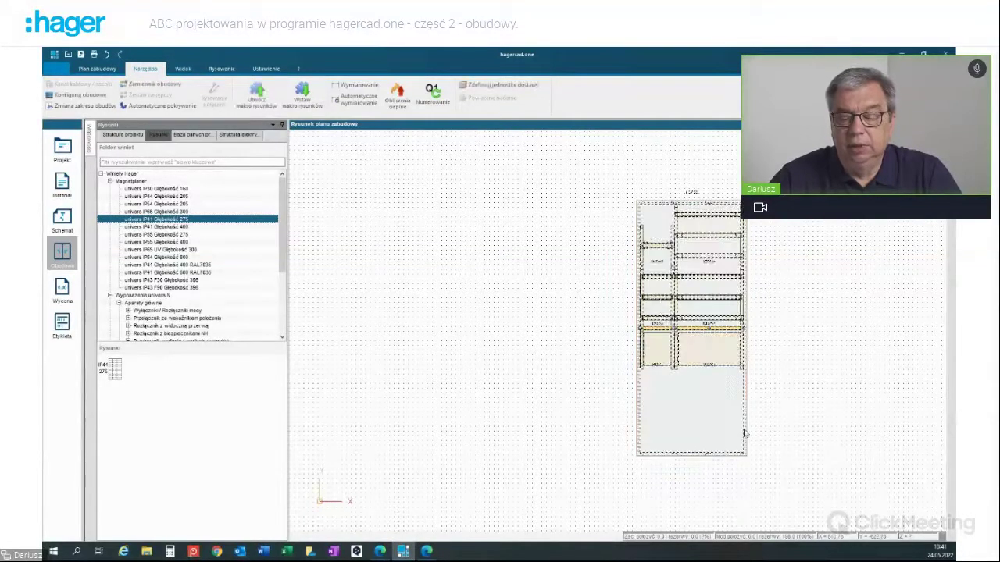
left_click_drag(734, 428, 619, 435)
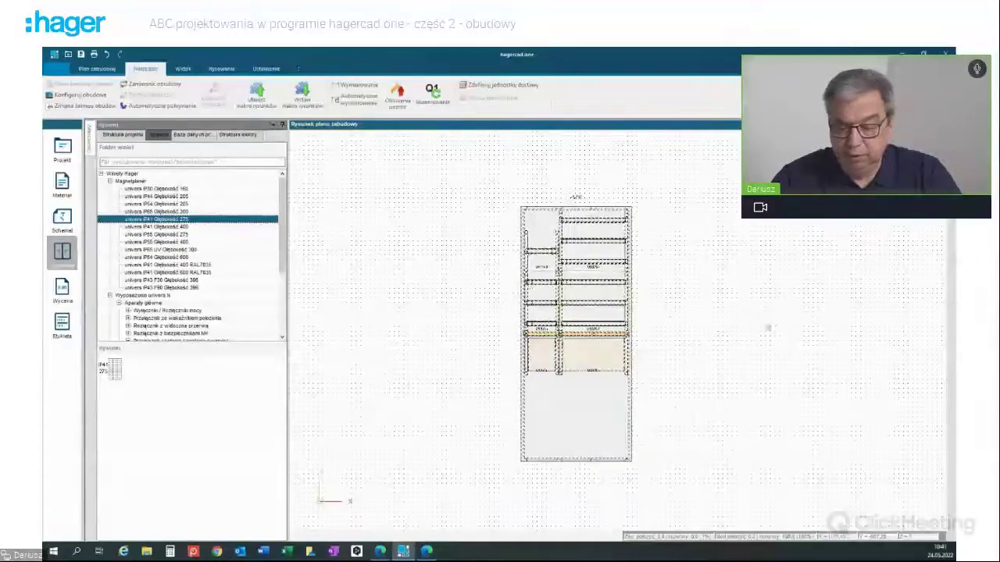
left_click(773, 329)
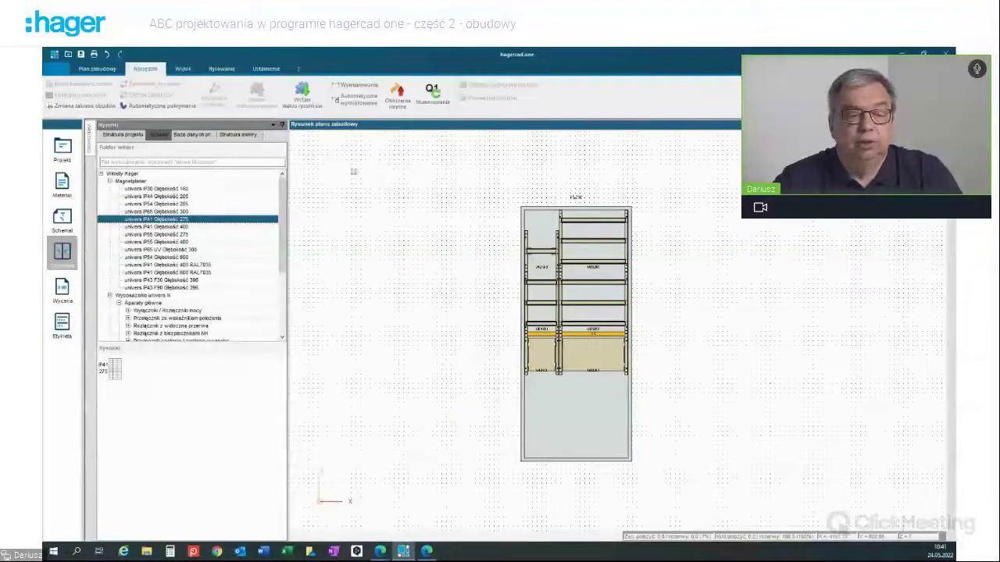
- Switch the enclosure display to show the equipment kits with their covers (Z pokrywą)
left_click(110, 70)
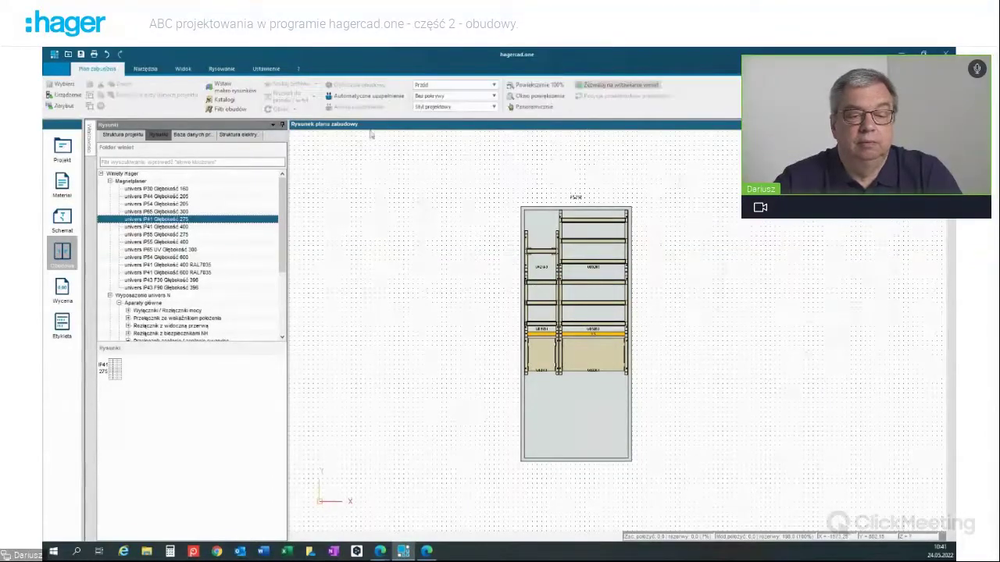
left_click(494, 95)
left_click(447, 142)
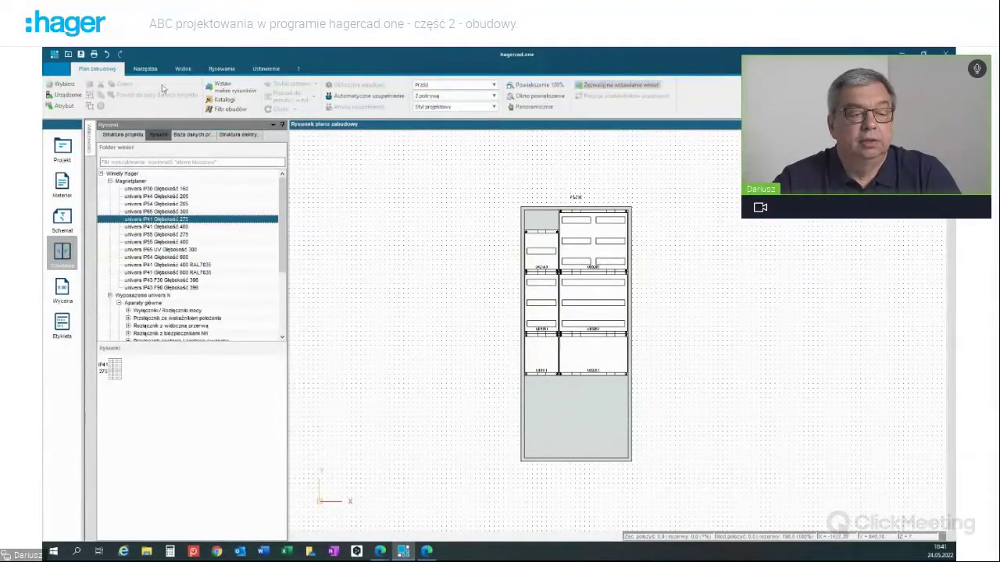
- Fill the enclosure's empty spaces using automatic covering and add automatic overall width and height dimensions
left_click(145, 68)
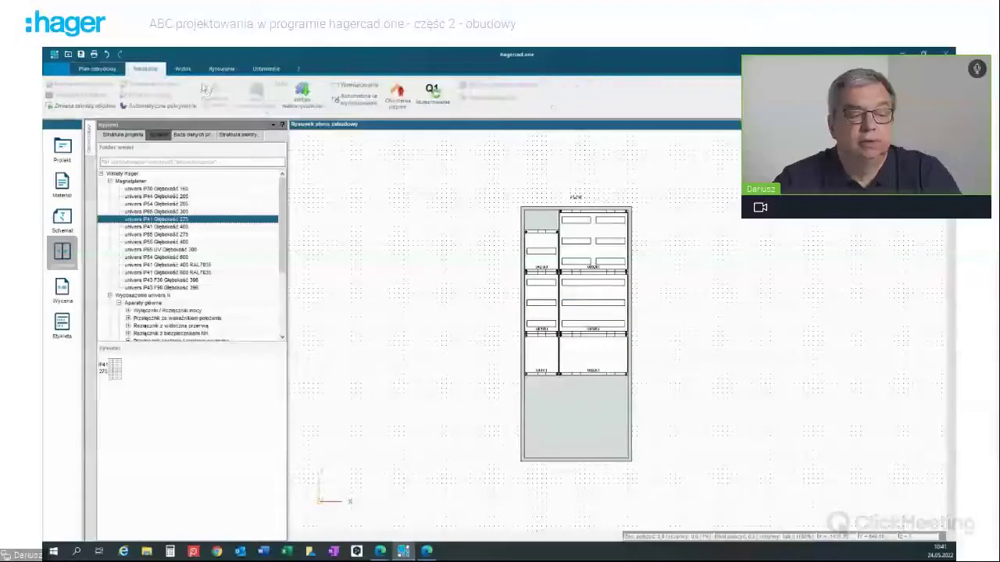
left_click(167, 107)
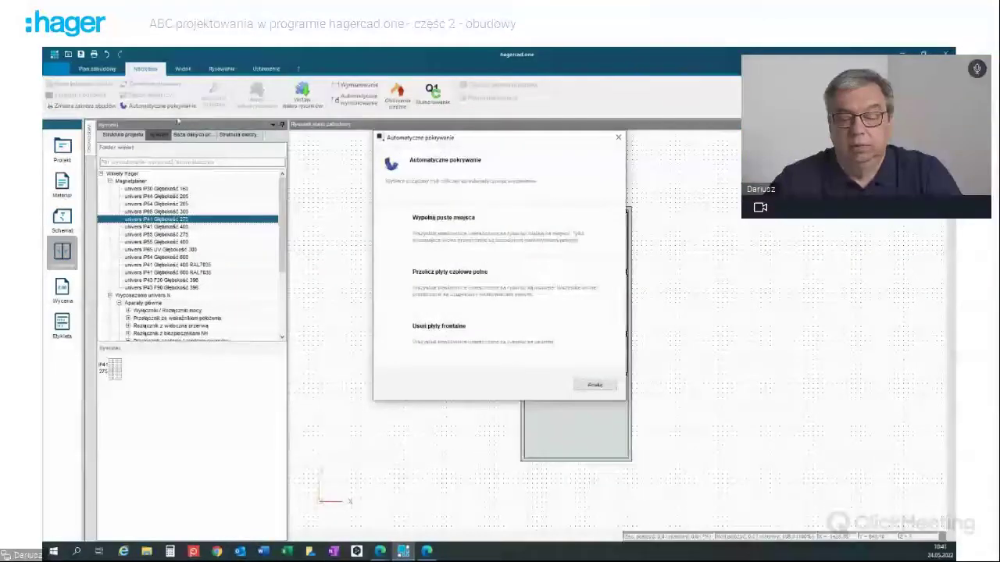
left_click(440, 225)
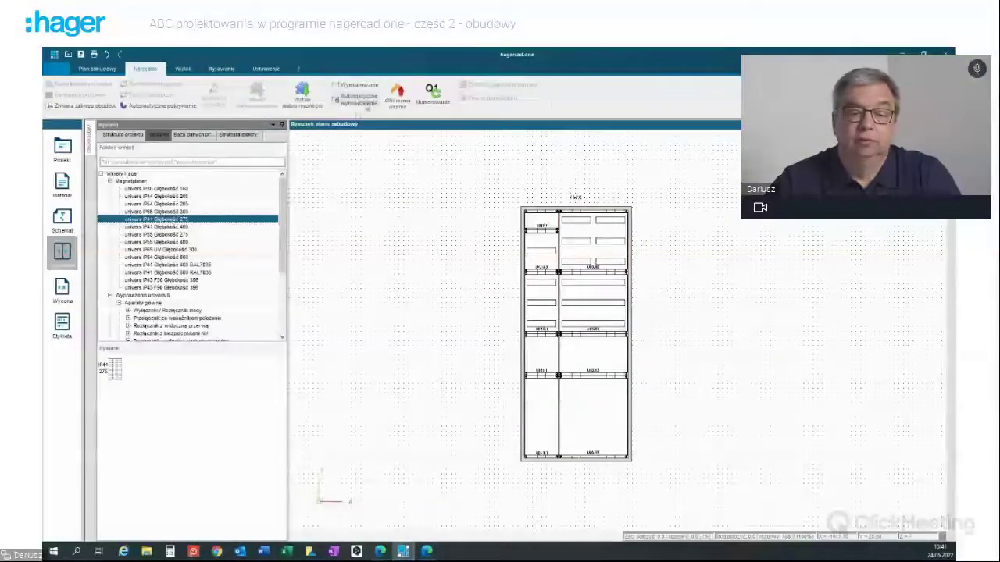
left_click(359, 100)
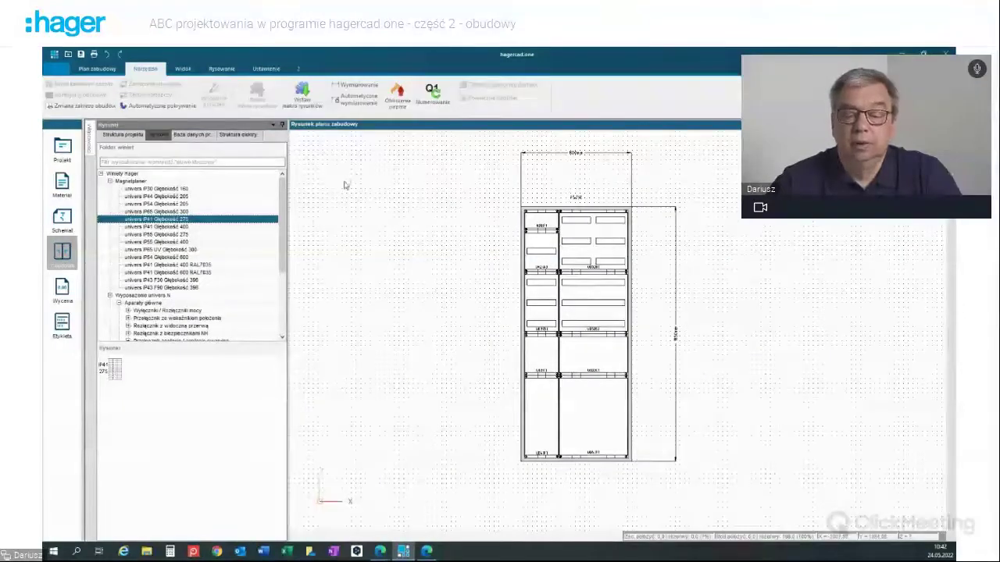
left_click(428, 92)
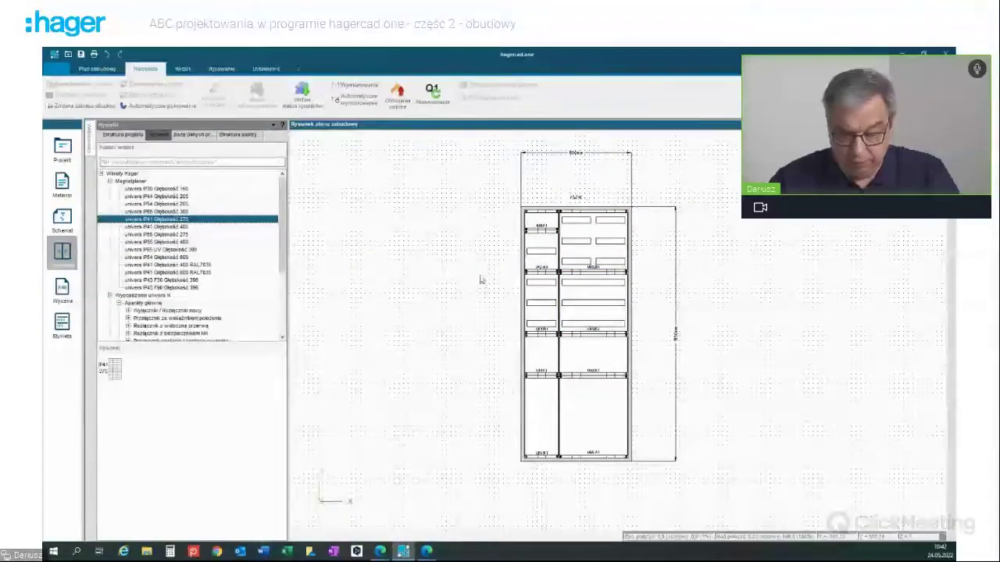
- Open the R3 location Widok elewacji in the project structure and create its enclosure plan with the Standard enclosure type
left_click(282, 125)
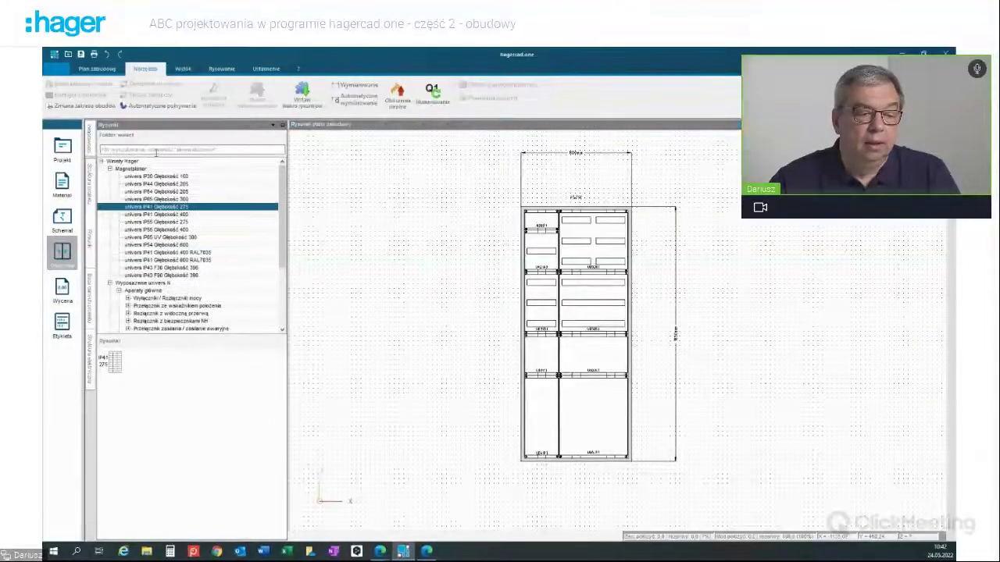
left_click(88, 178)
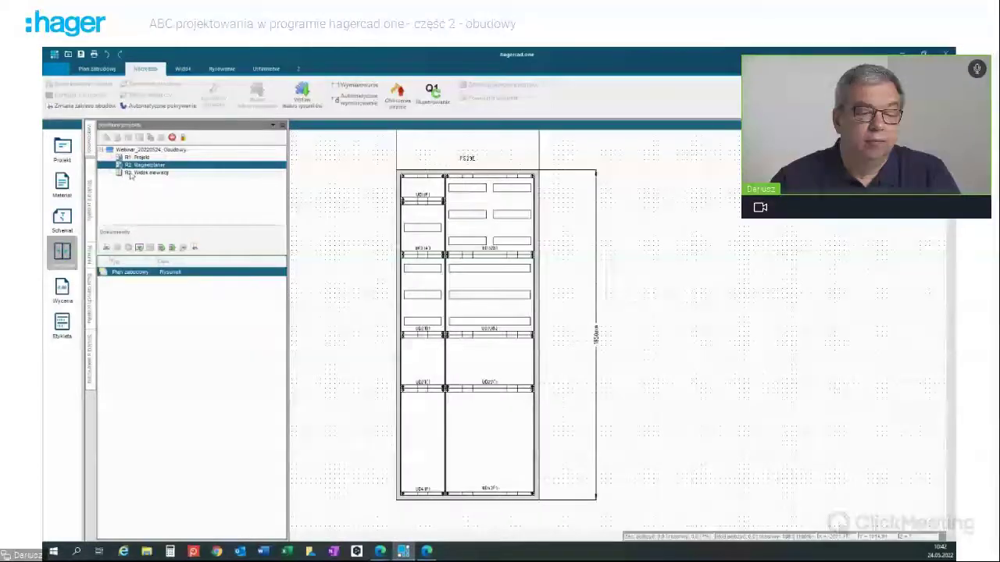
left_click(133, 172)
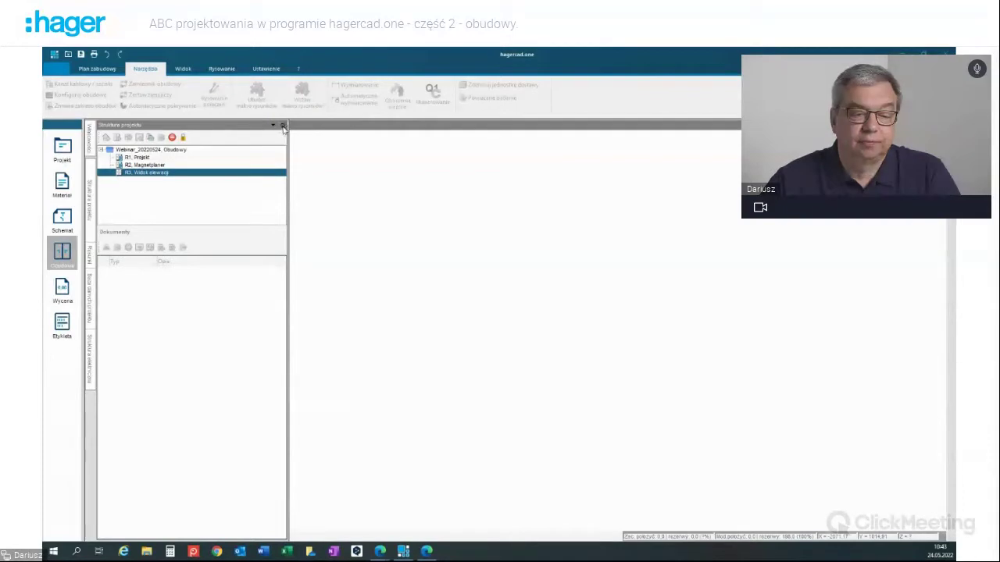
left_click(62, 253)
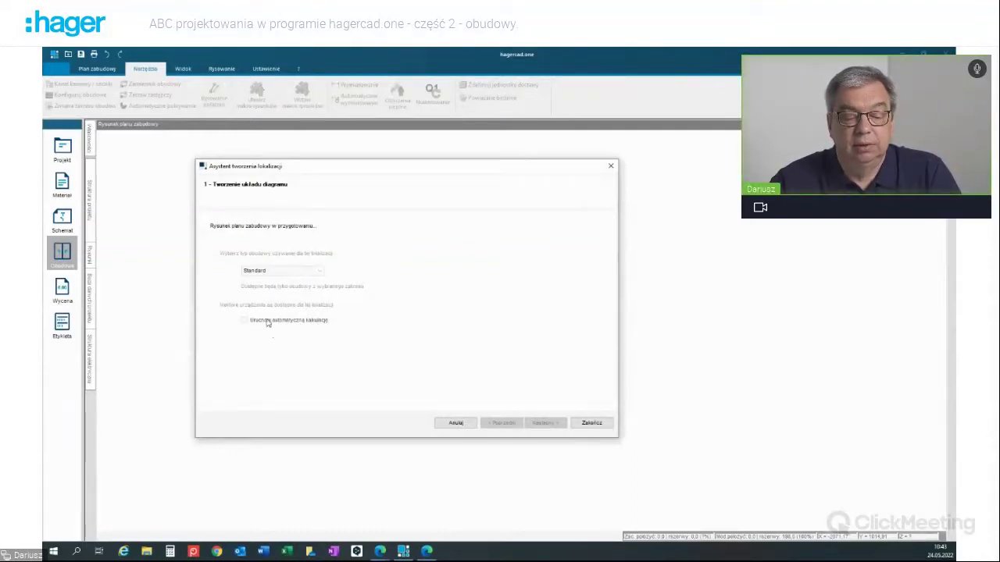
left_click(591, 422)
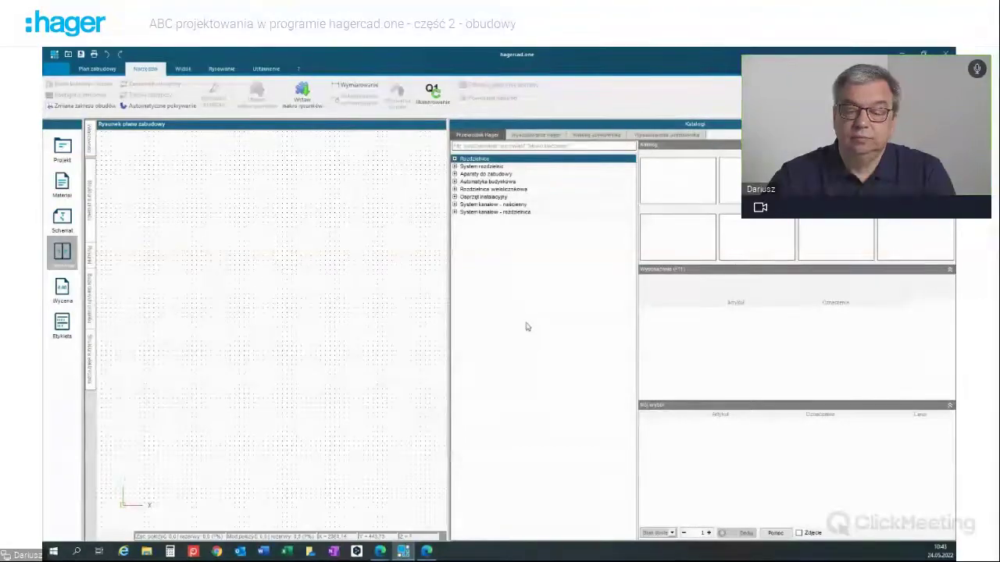
- Insert a volta flush-mounted distribution board with five rows and 60 modules from the Hager catalogue into the drawing
left_click_drag(453, 328, 524, 330)
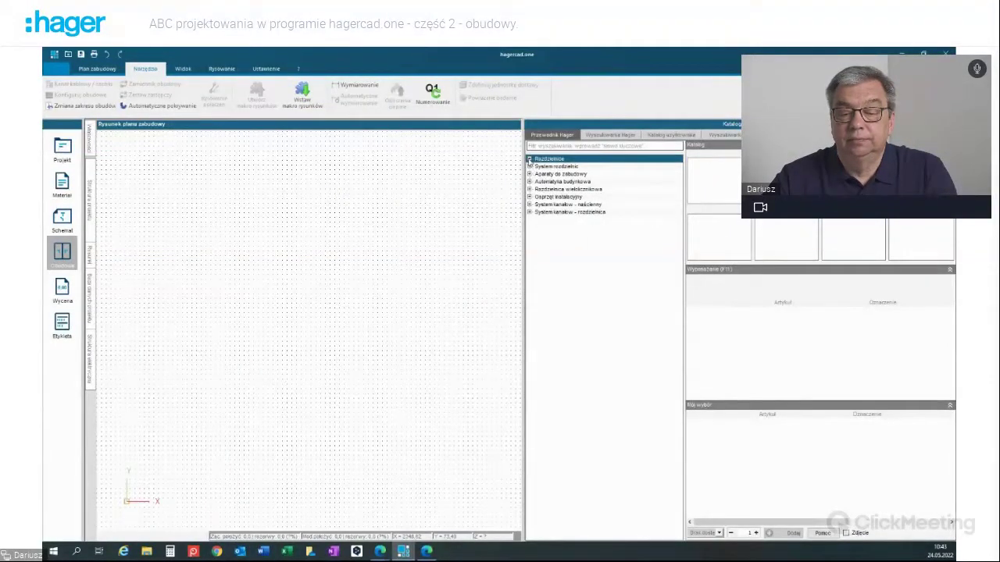
left_click(530, 165)
left_click(529, 159)
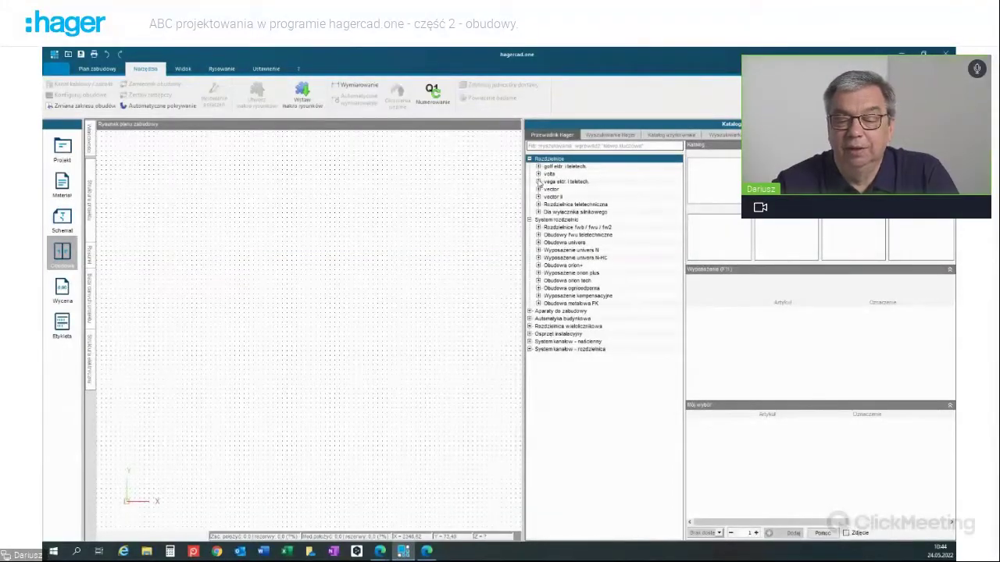
left_click(537, 173)
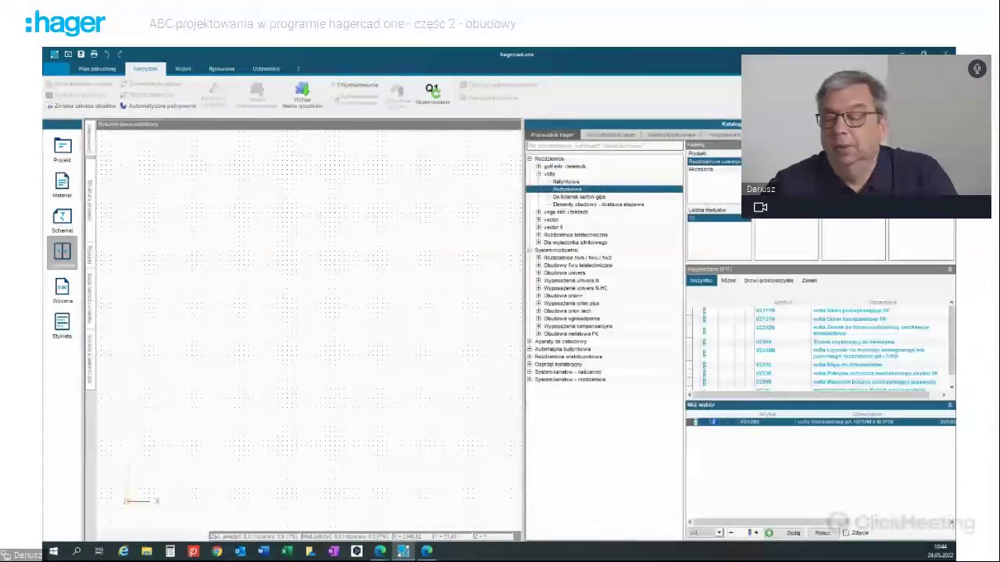
left_click(786, 533)
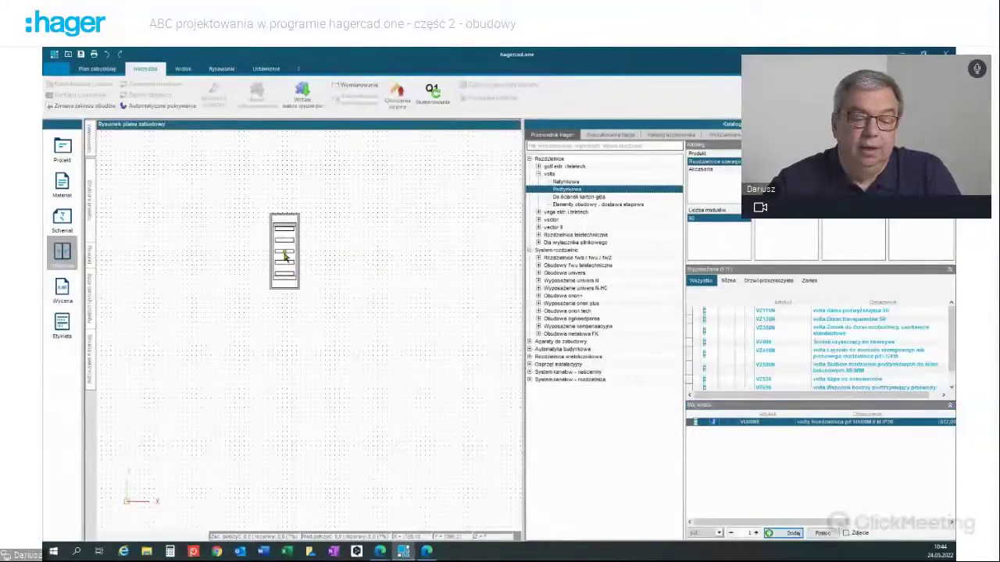
left_click(286, 256)
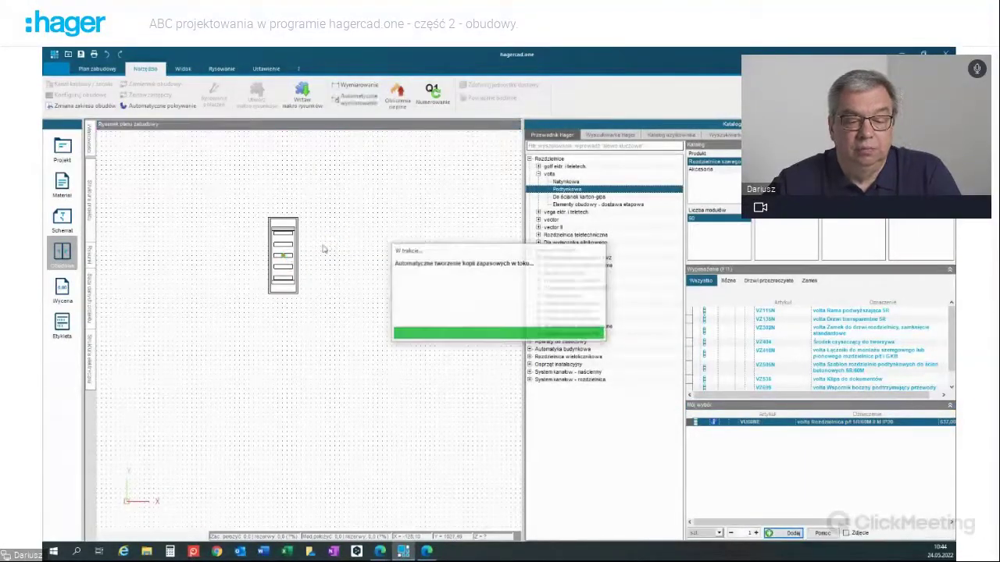
- Switch the volta distribution board's display to no covers (Bez pokrywy) so its interior shows
left_click(109, 68)
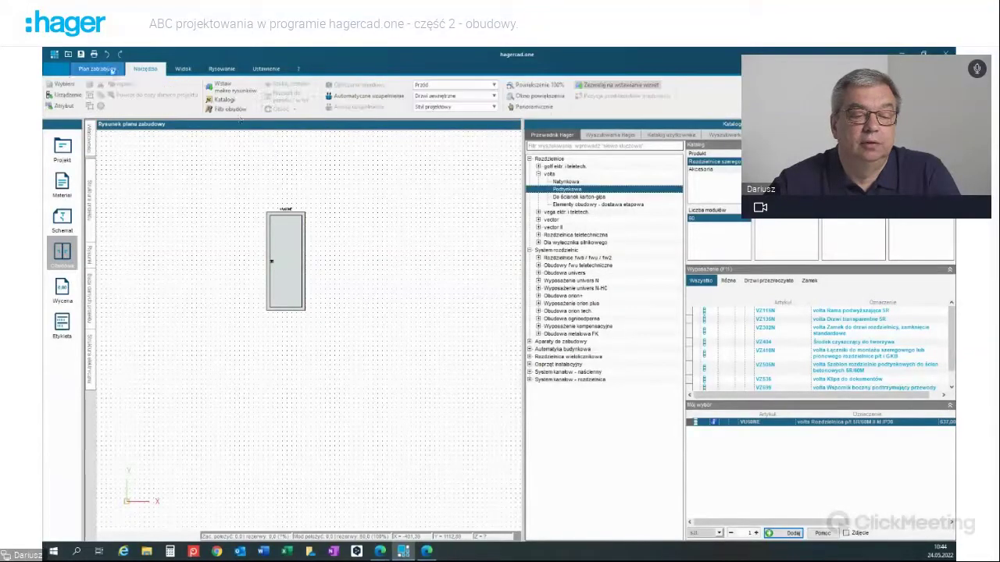
left_click(493, 95)
left_click(463, 129)
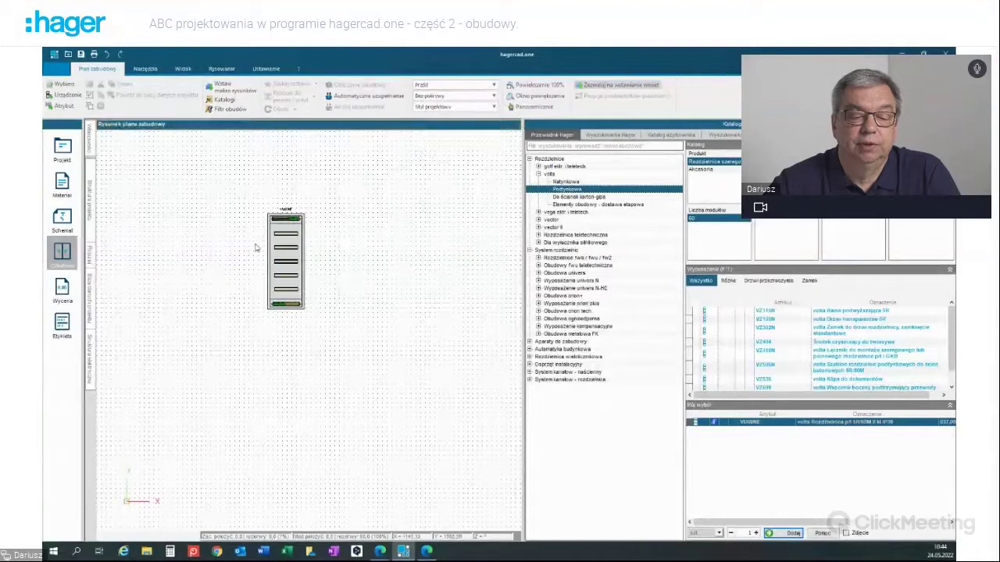
scroll(258, 246, "up", 2)
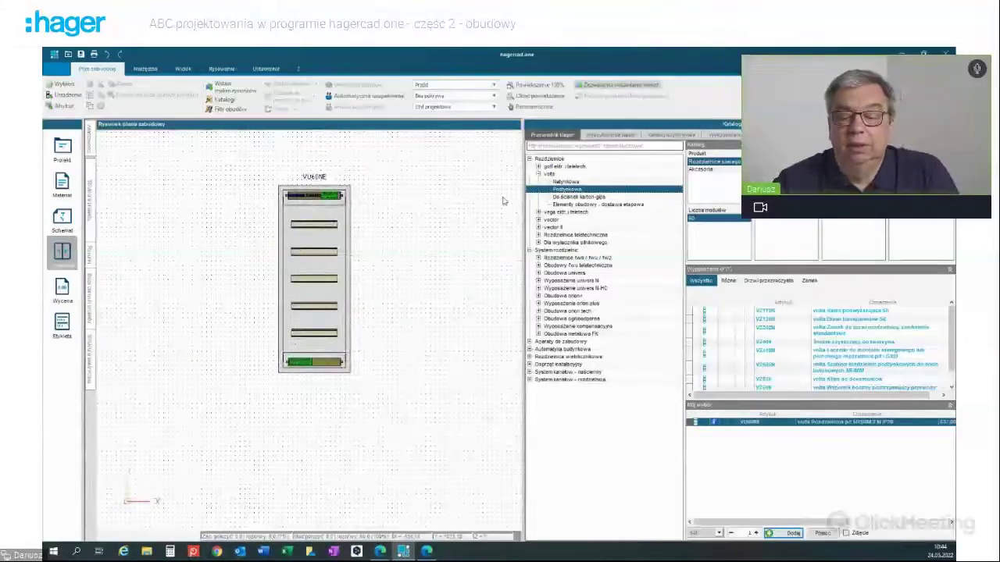
- Insert a modular 4P 63 A 400 VAC isolating switch from the modular devices catalogue at the start of the board's first row
left_click(538, 173)
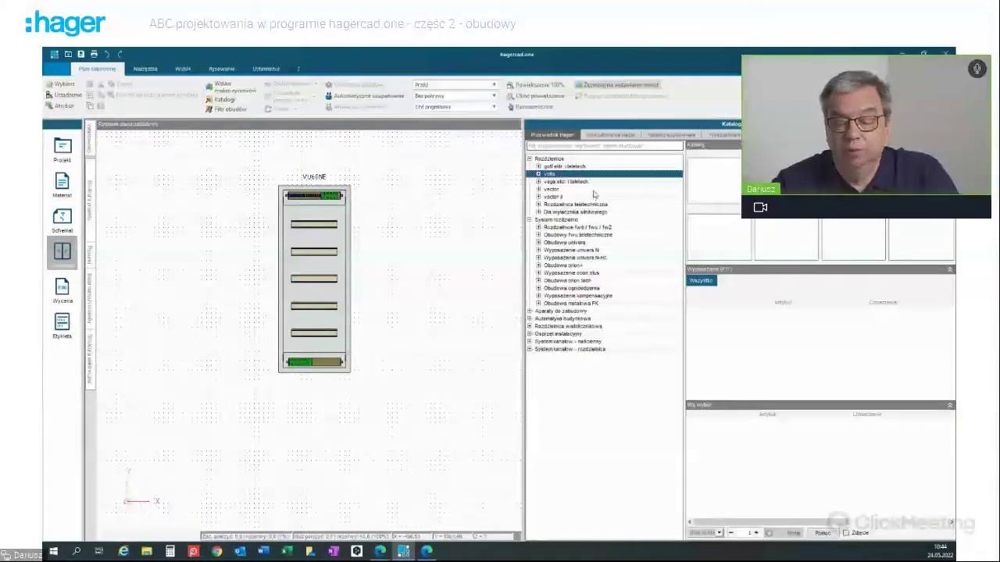
left_click(529, 159)
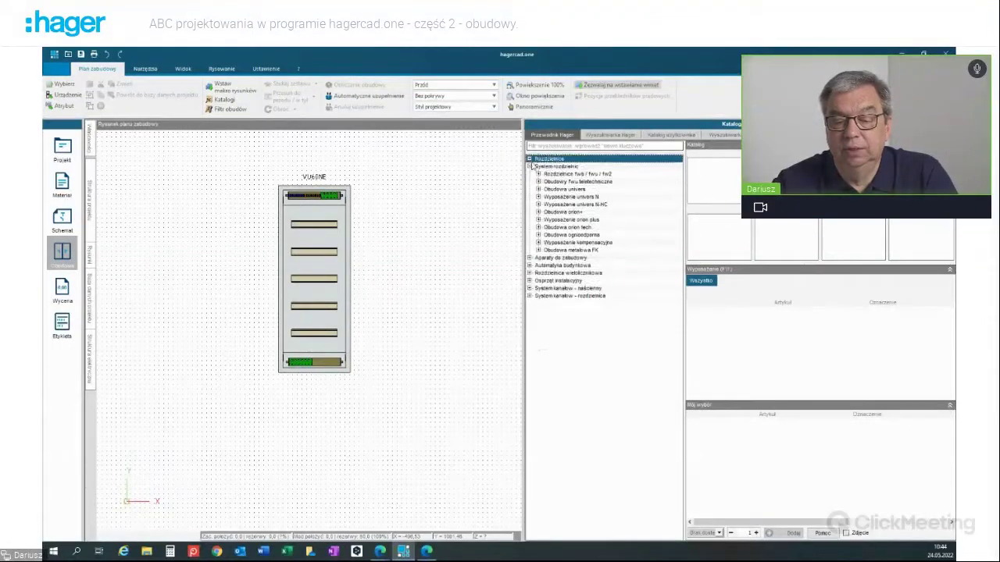
left_click(530, 166)
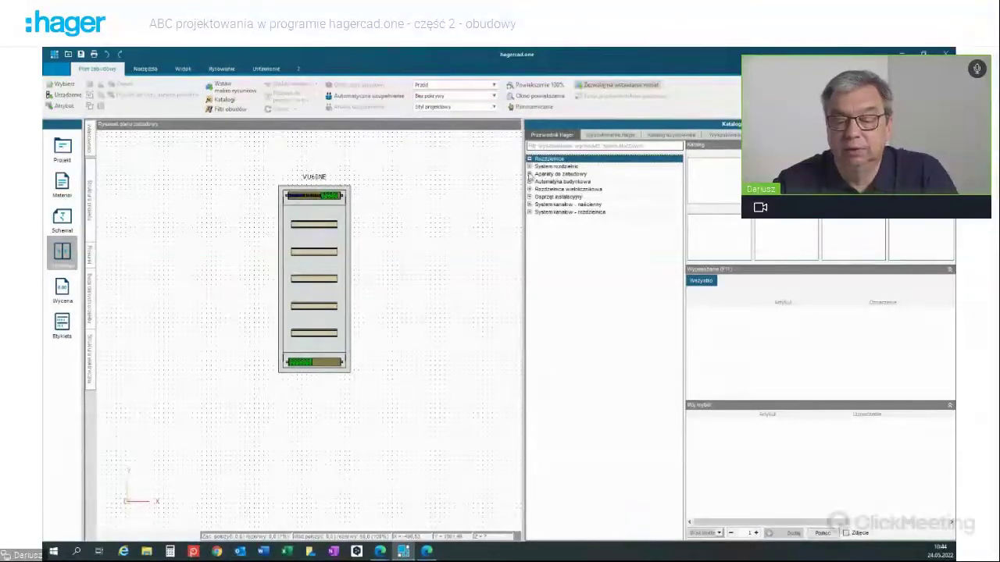
left_click(529, 174)
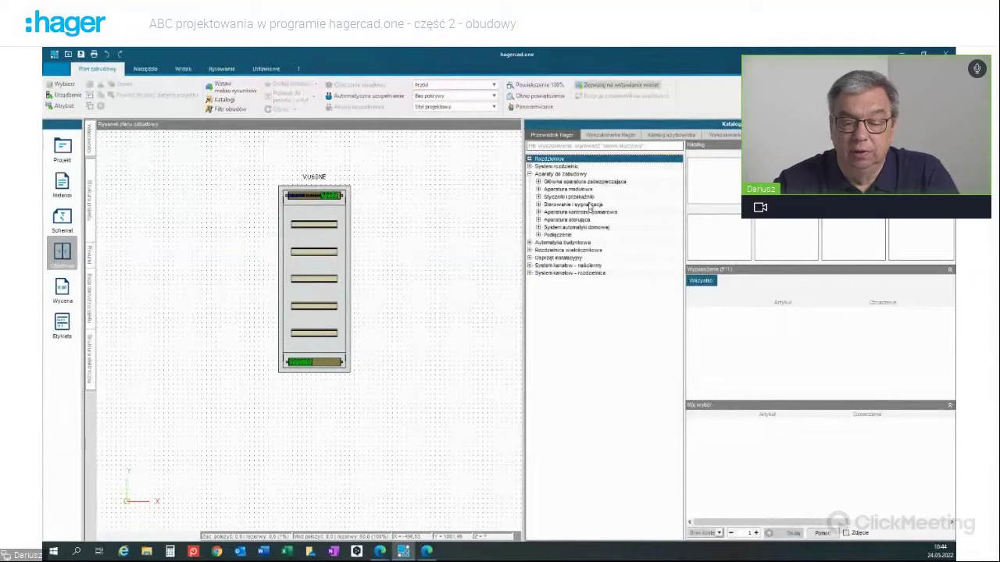
left_click(442, 218)
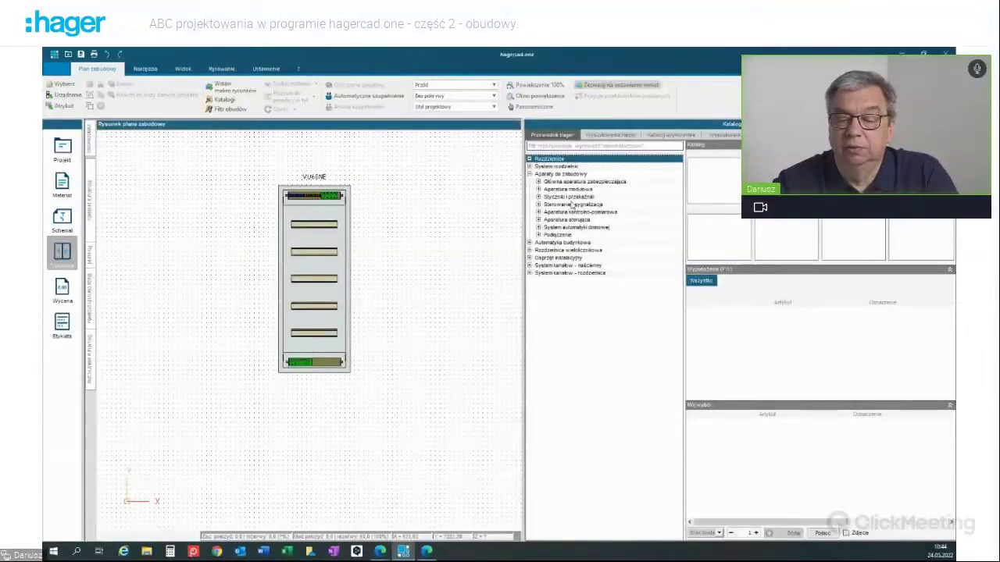
left_click(538, 189)
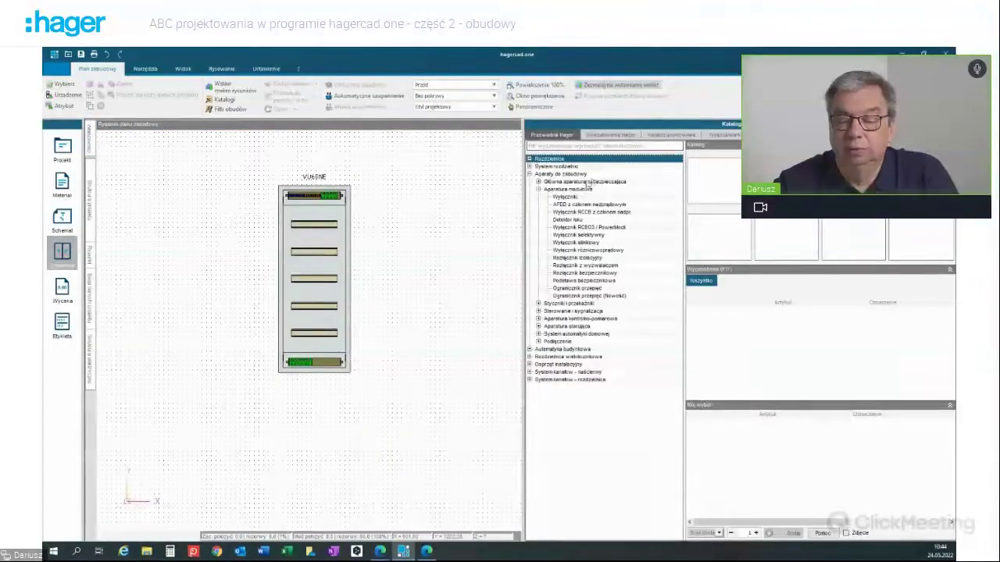
left_click(577, 259)
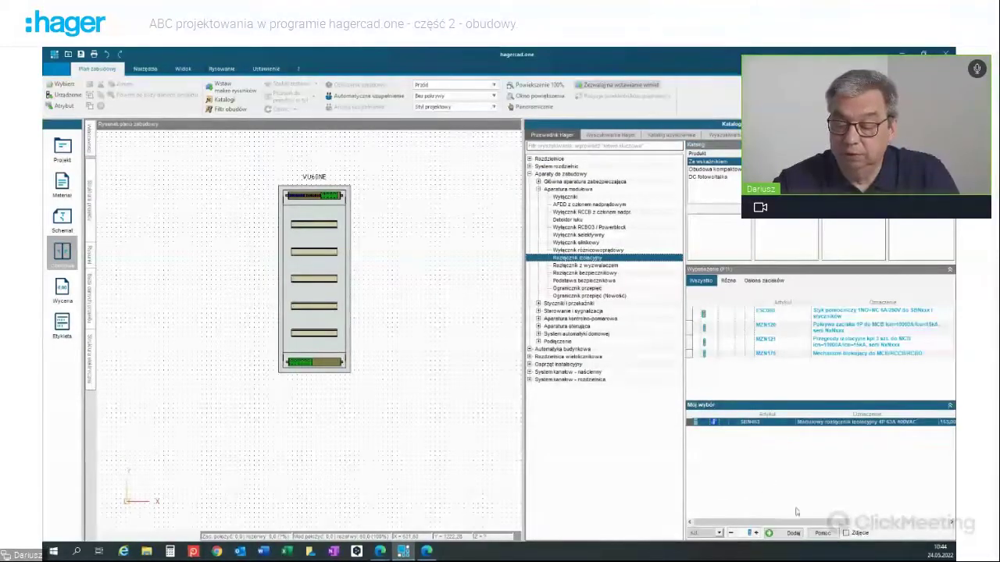
left_click(793, 532)
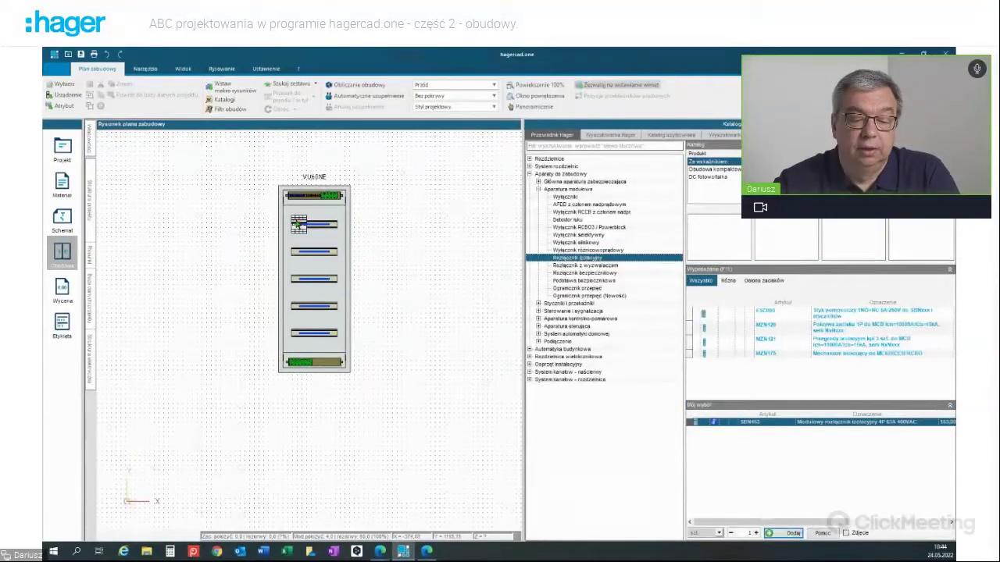
left_click(299, 224)
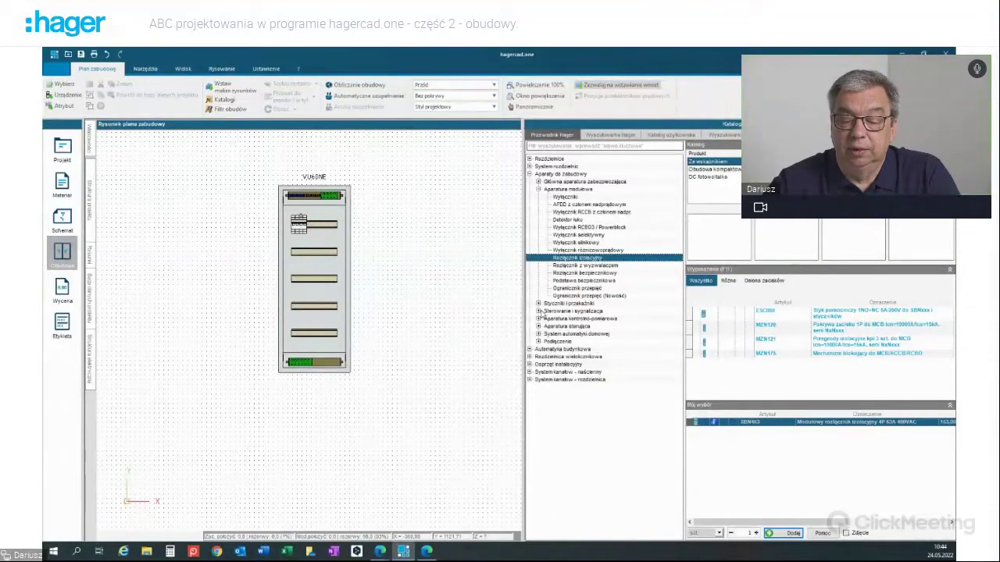
- Place a triple red LED 230 VAC signal lamp directly beside the isolating switch in the first row
left_click(538, 311)
left_click(578, 341)
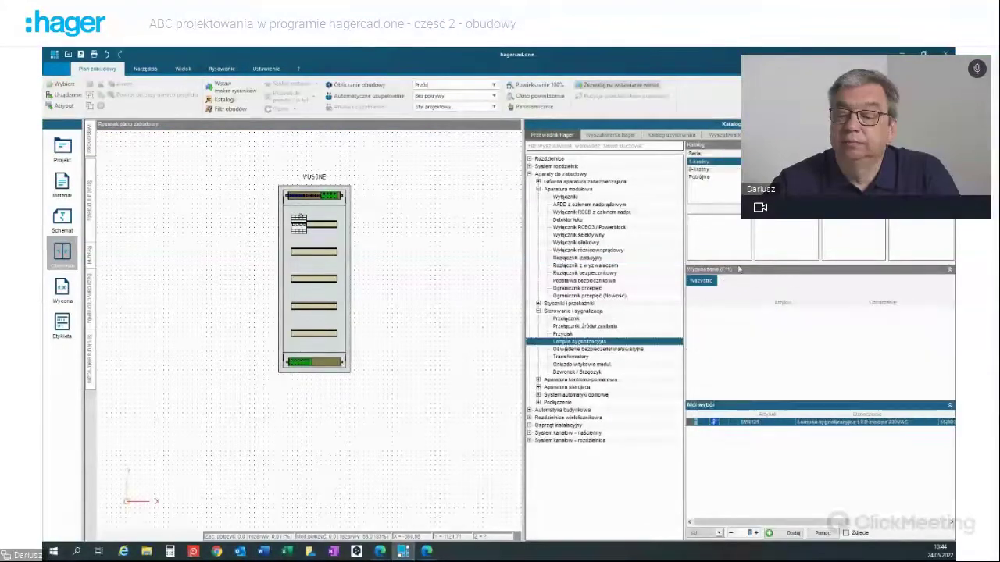
left_click(699, 176)
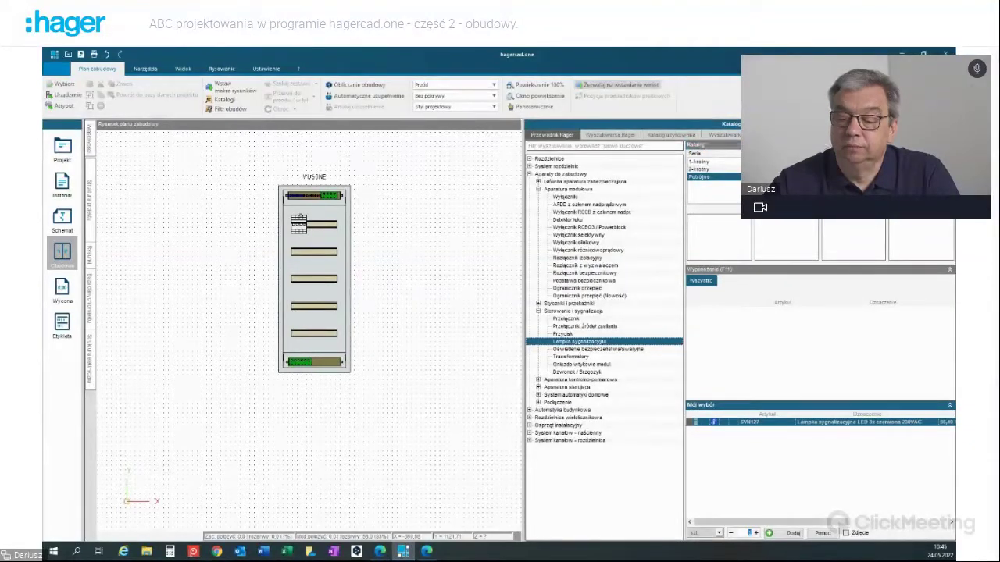
left_click(792, 532)
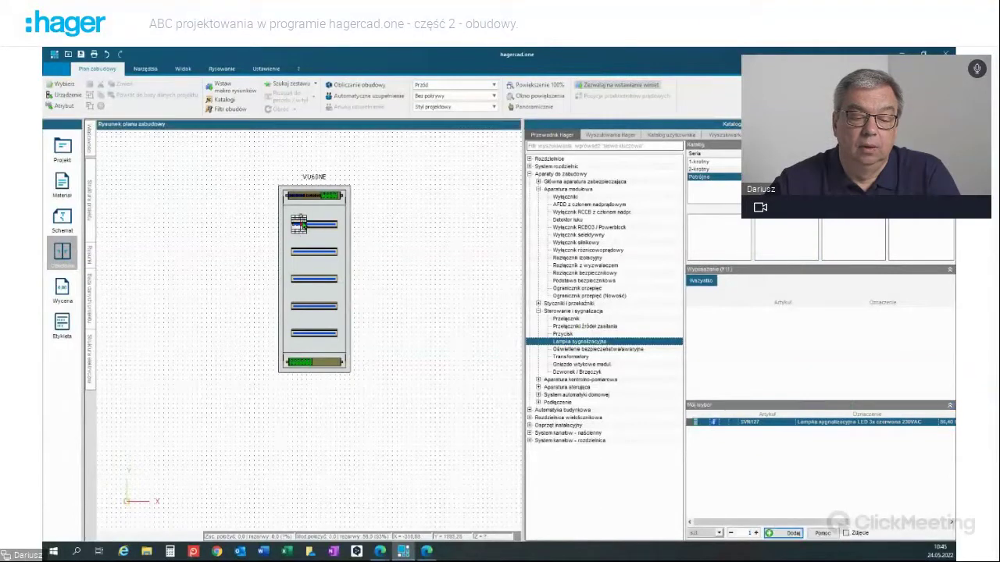
scroll(300, 225, "up", 5)
left_click(332, 235)
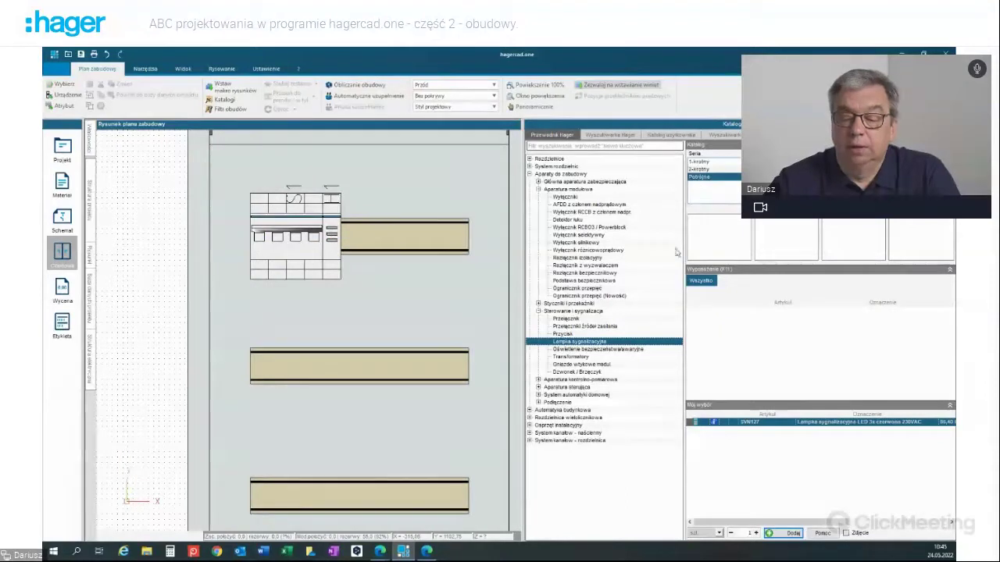
- Add a T1+T2 MOV 4P surge arrester for TN-S networks beside the signal lamp in the first row
left_click(577, 289)
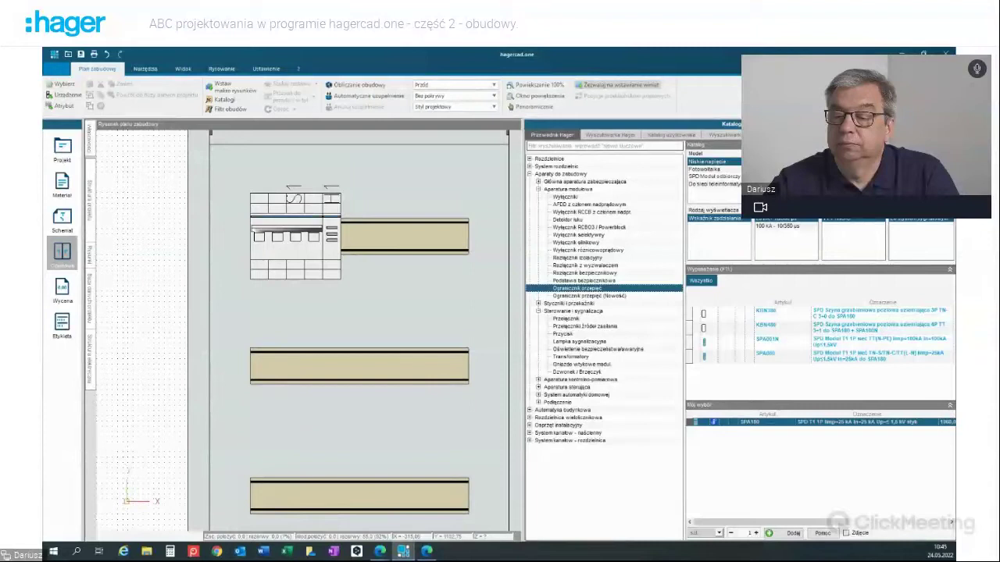
left_click(842, 226)
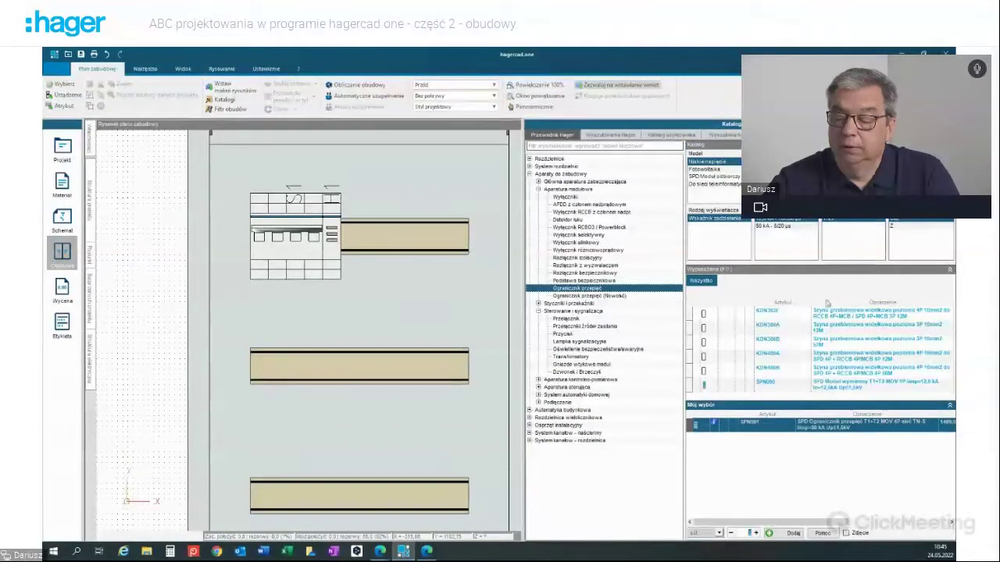
left_click(791, 532)
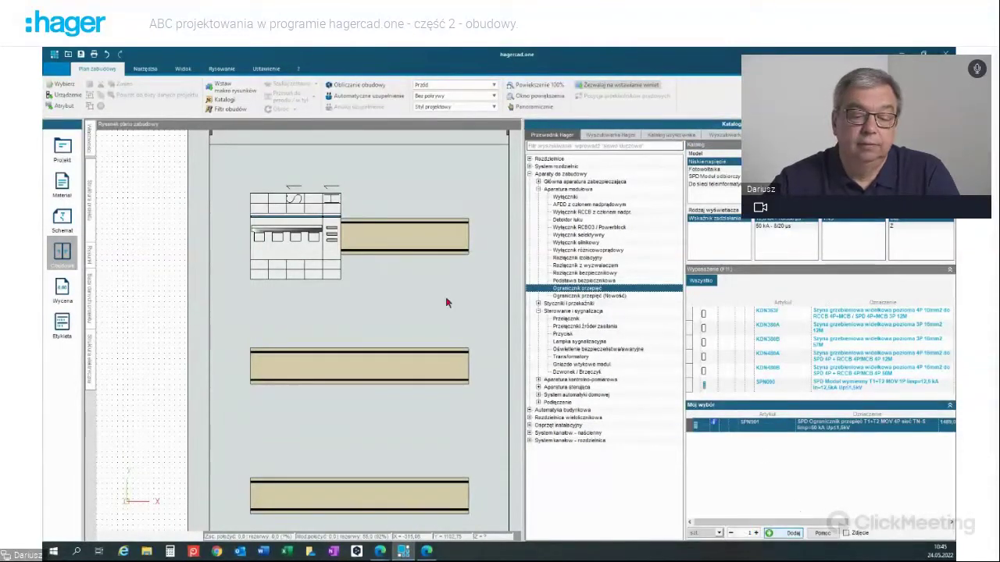
left_click(375, 242)
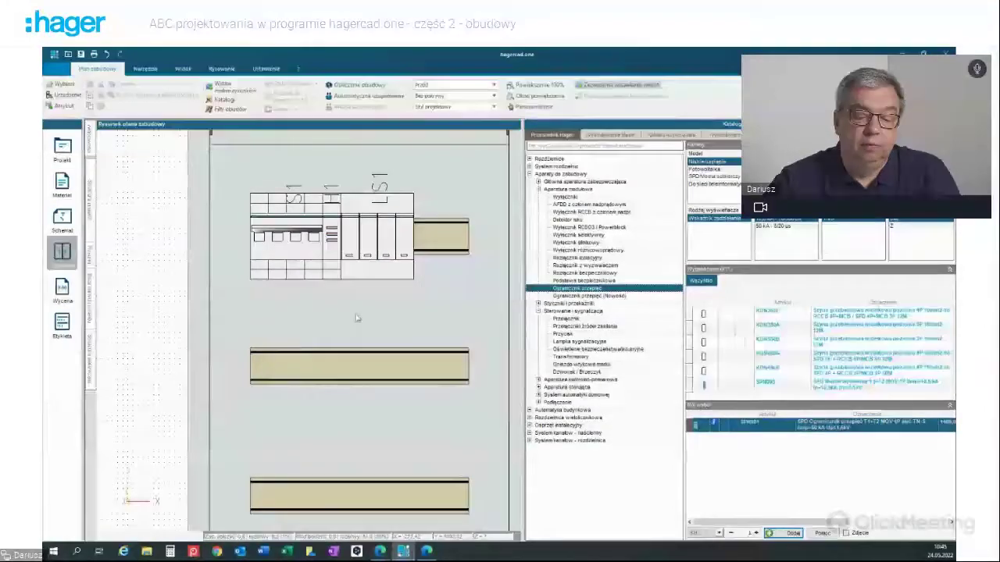
scroll(356, 318, "down", 1)
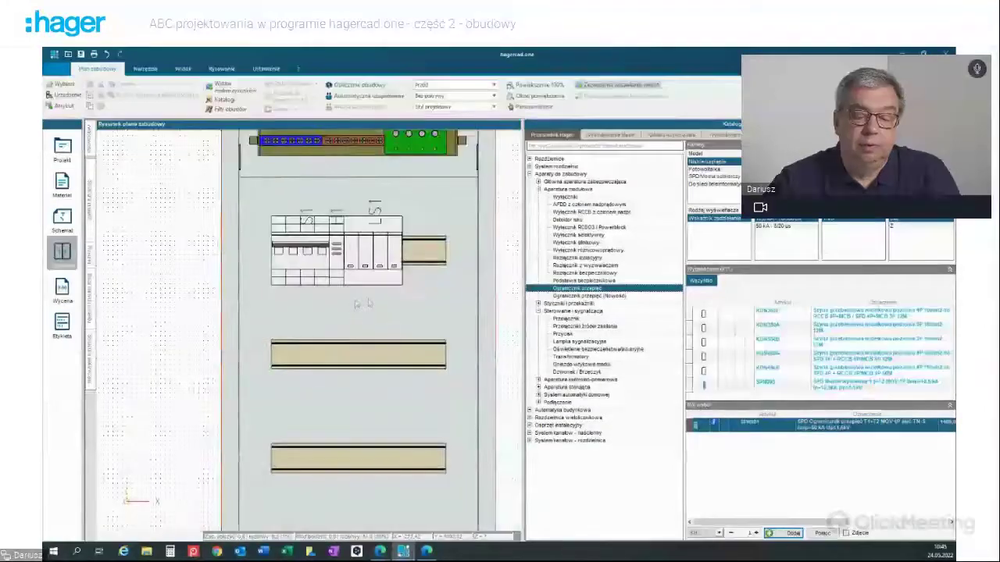
- Insert a 1P+N 40 A 30 mA type A residual current circuit breaker at the start of the second row
left_click(537, 312)
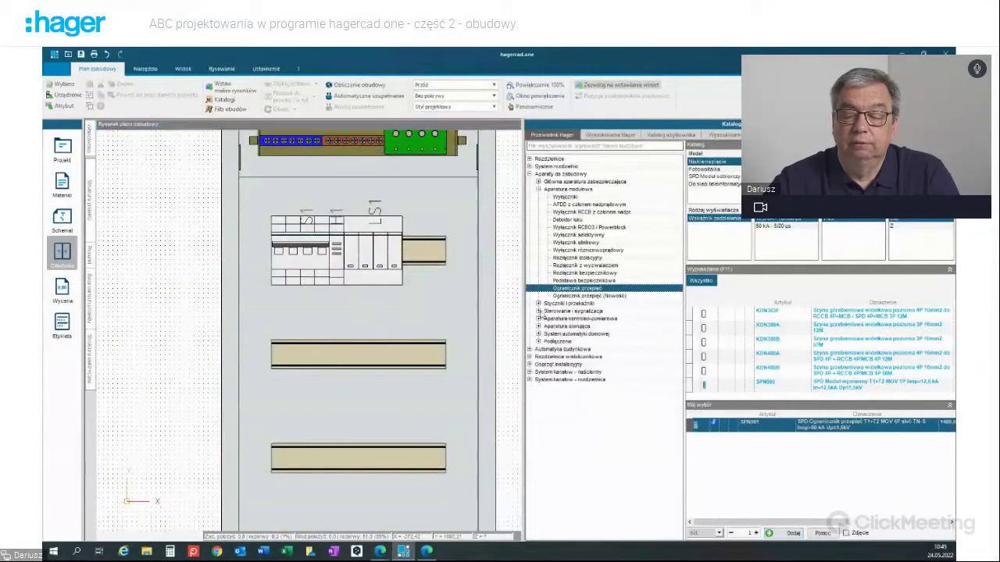
left_click(578, 250)
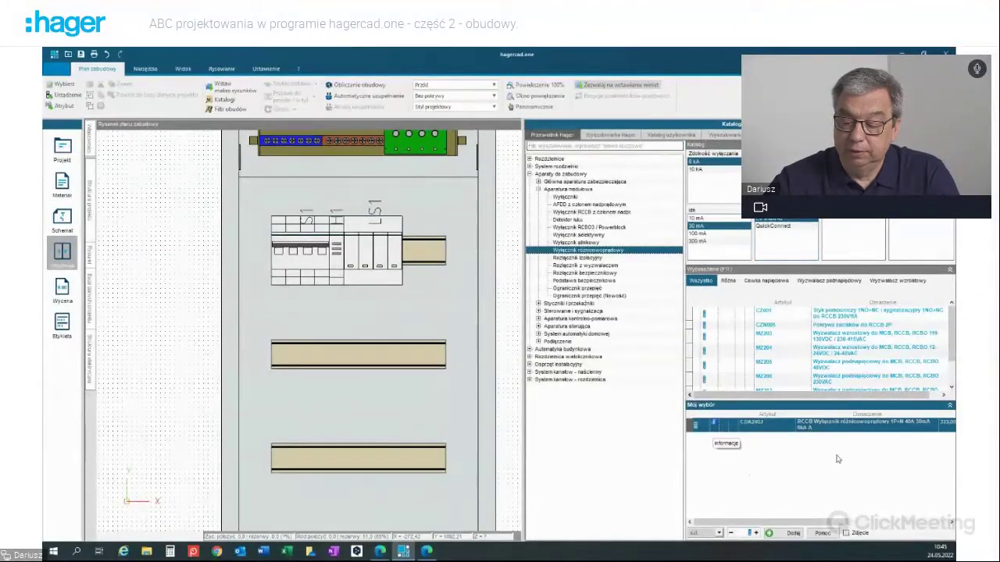
left_click(787, 534)
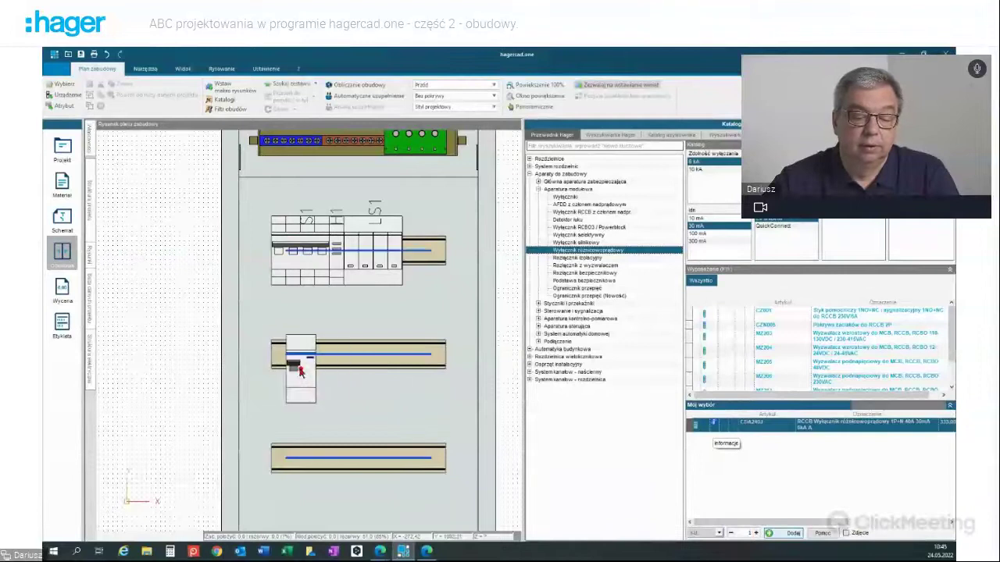
left_click(283, 360)
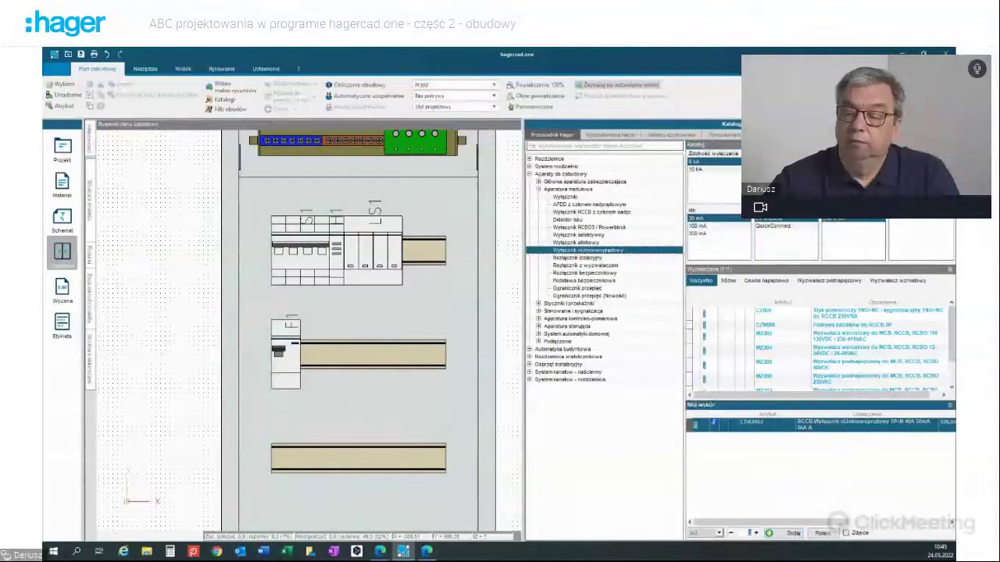
- Place 3P+N 40 A 30 mA type A residual current circuit breakers at the start of the third and fourth rows
left_click(792, 533)
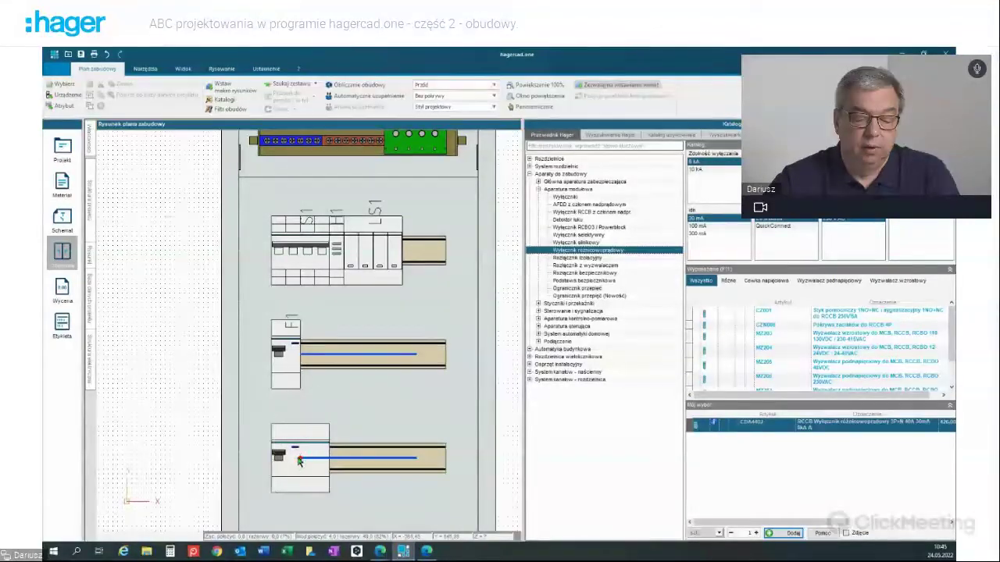
left_click(300, 462)
scroll(312, 415, "down", 4)
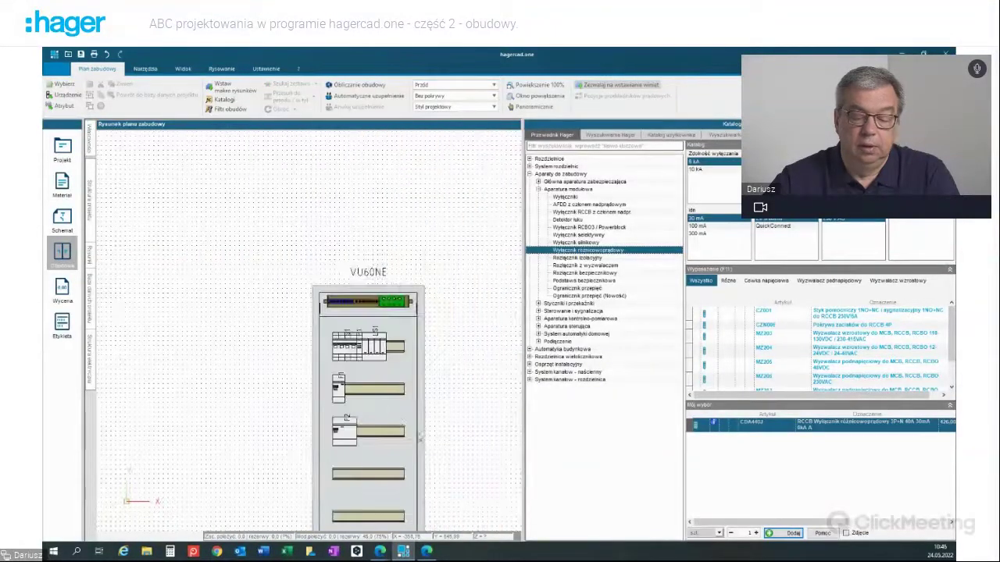
left_click(792, 534)
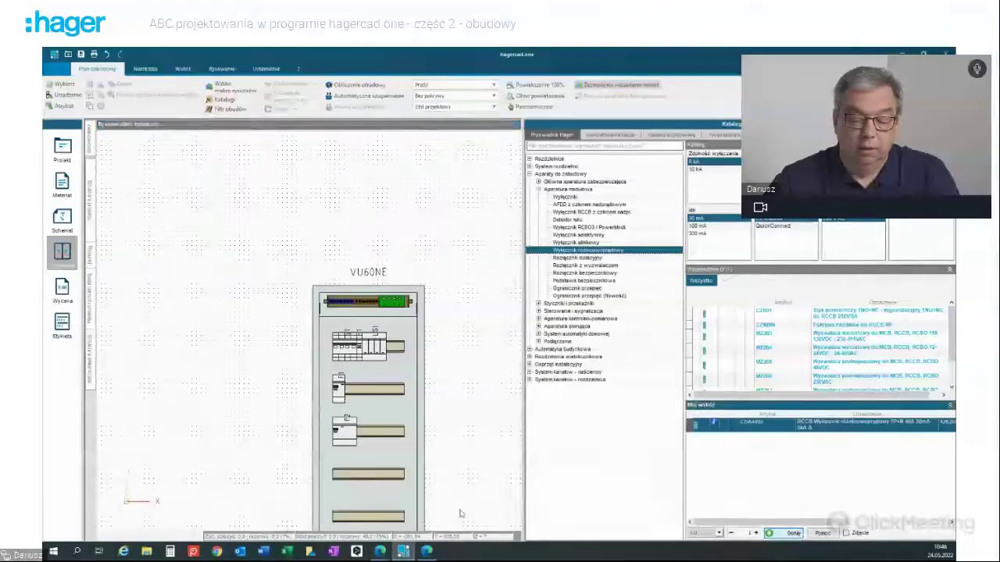
left_click(343, 482)
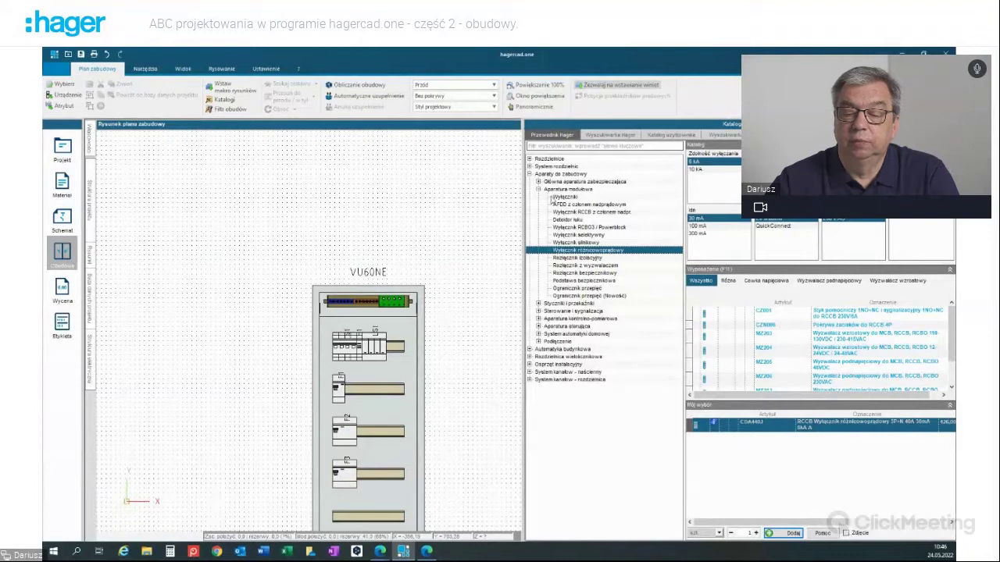
- Insert six single-pole B-characteristic 6 kA miniature circuit breakers beside the residual current breaker in the second row
left_click(555, 198)
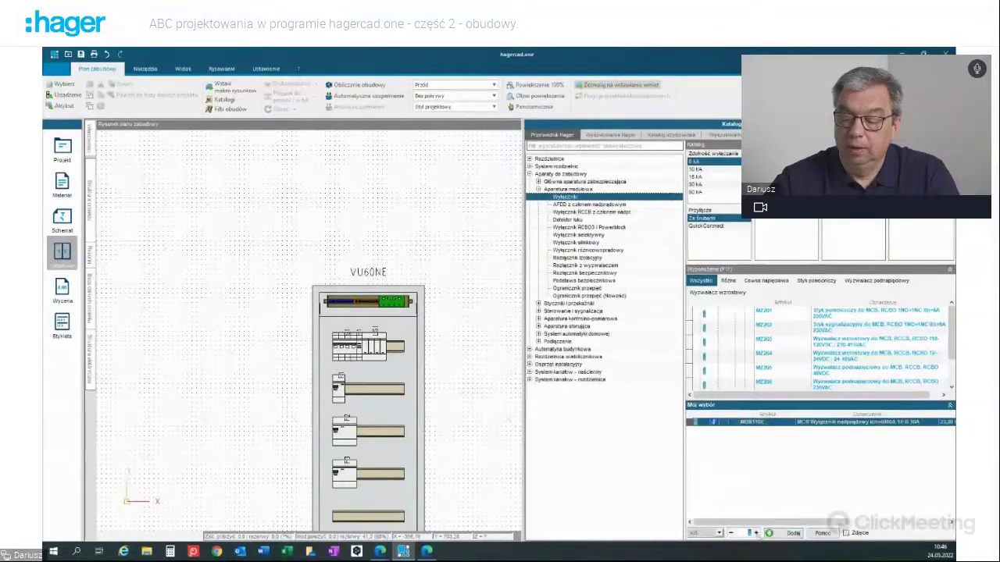
left_click(756, 534)
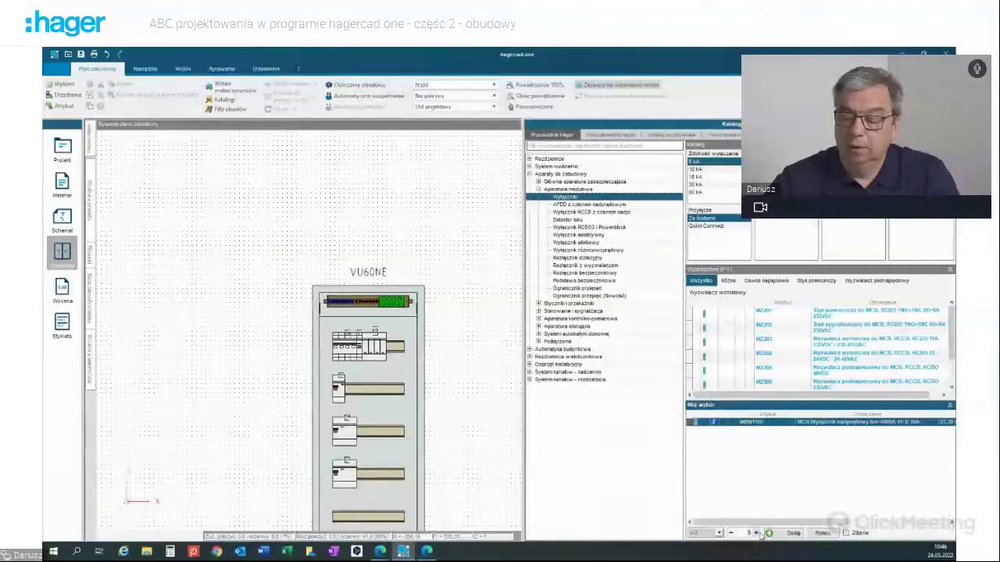
left_click(773, 535)
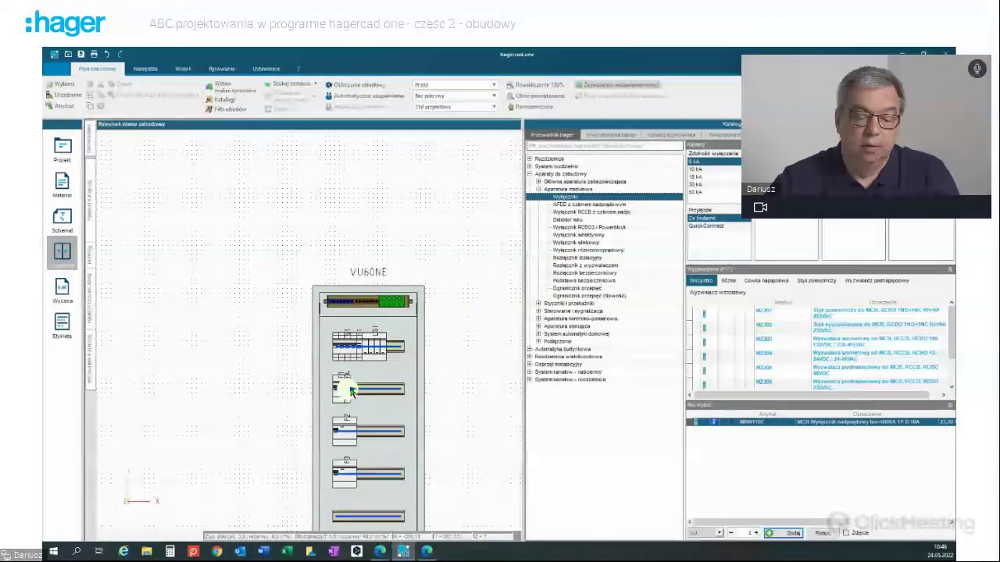
left_click(346, 391)
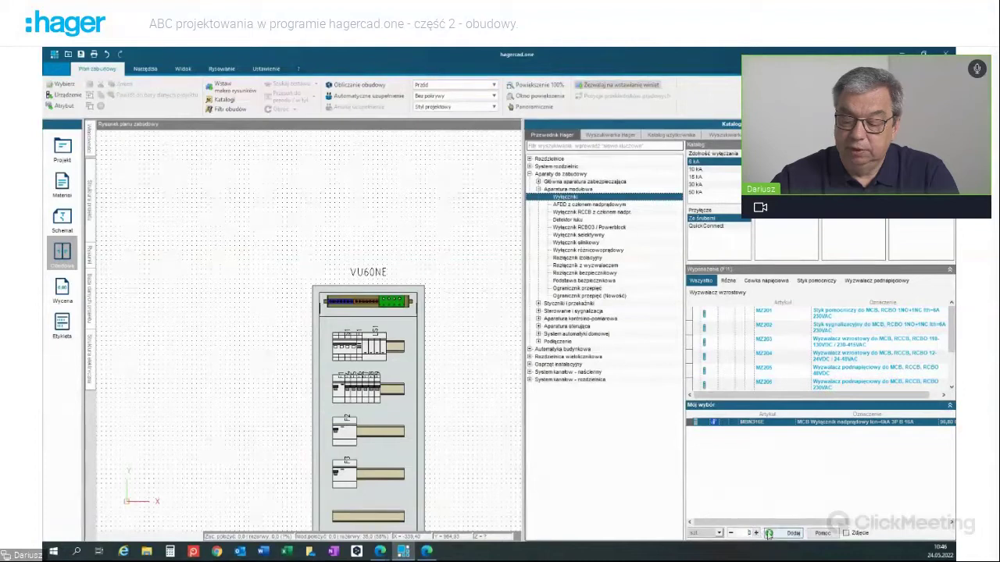
- Place three 3P B16 A miniature circuit breakers, two in the third row and one in the fourth row
left_click(769, 533)
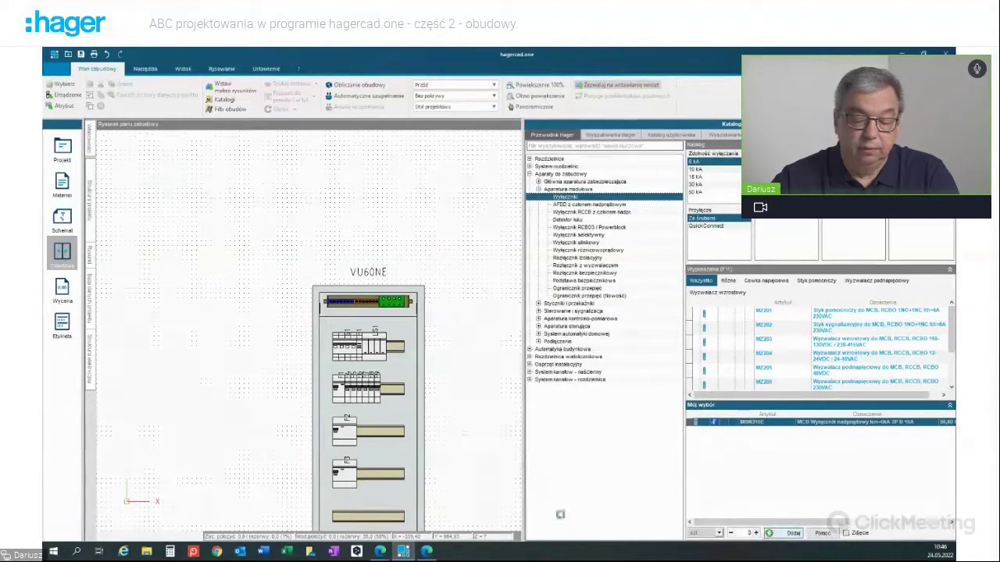
left_click(362, 434)
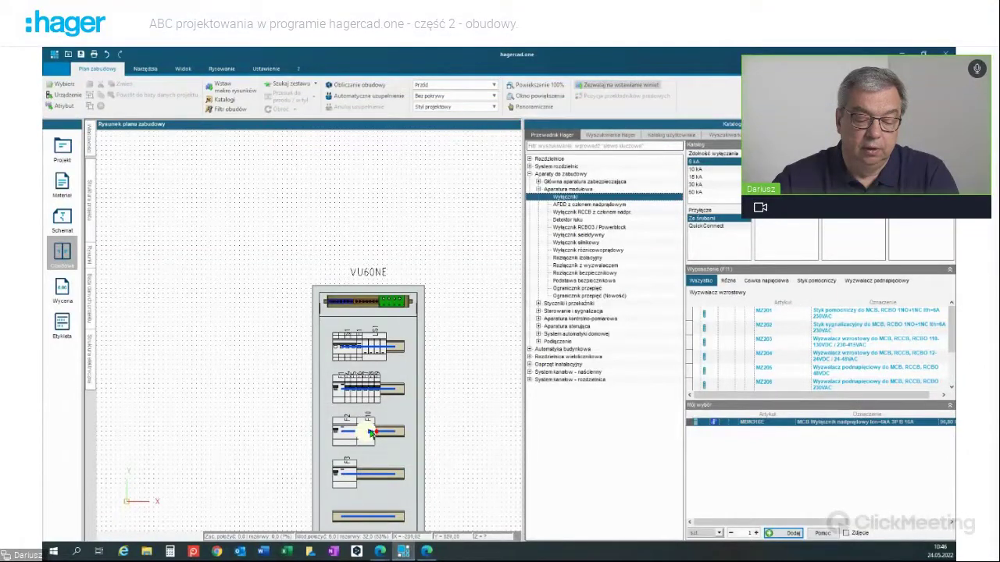
left_click(371, 434)
left_click(364, 485)
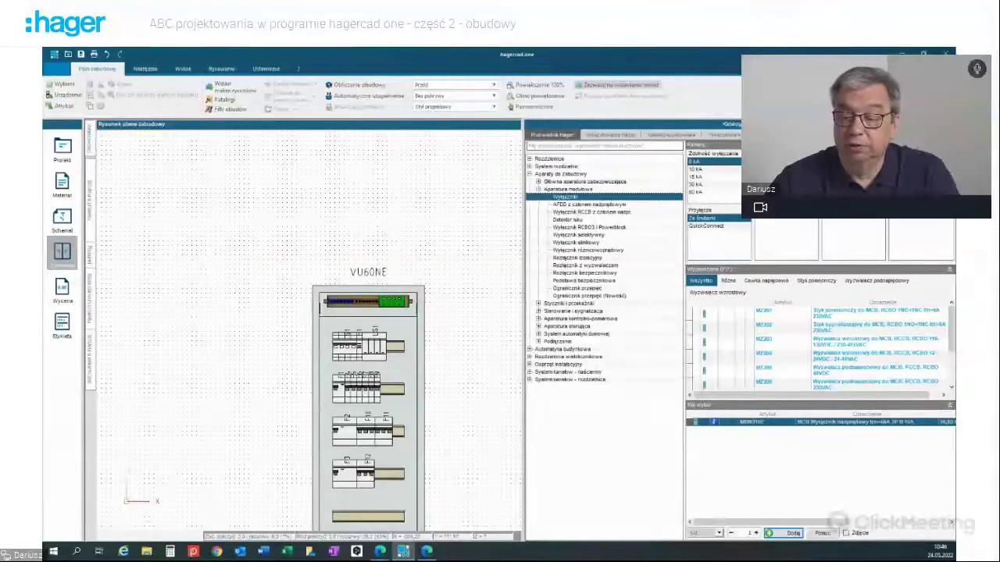
- Place four 1P B16 A 6 kA miniature circuit breakers beside the three-pole breaker in the fourth row
left_click(864, 224)
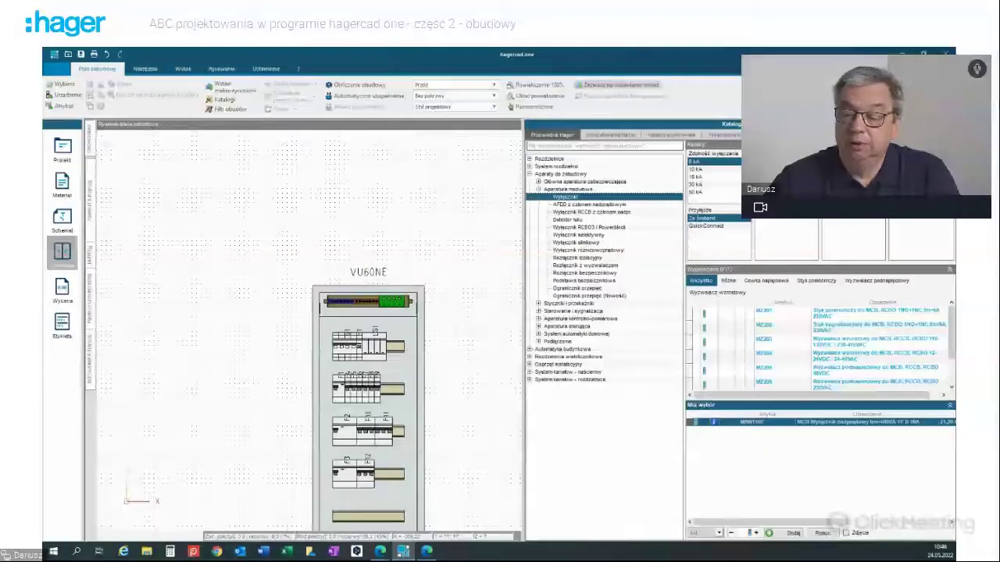
left_click(755, 534)
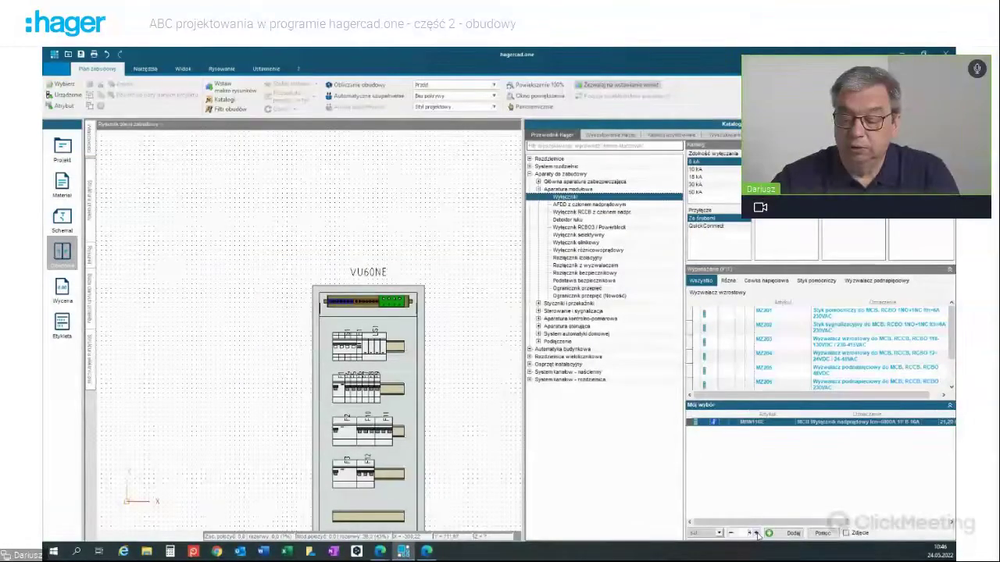
left_click(770, 534)
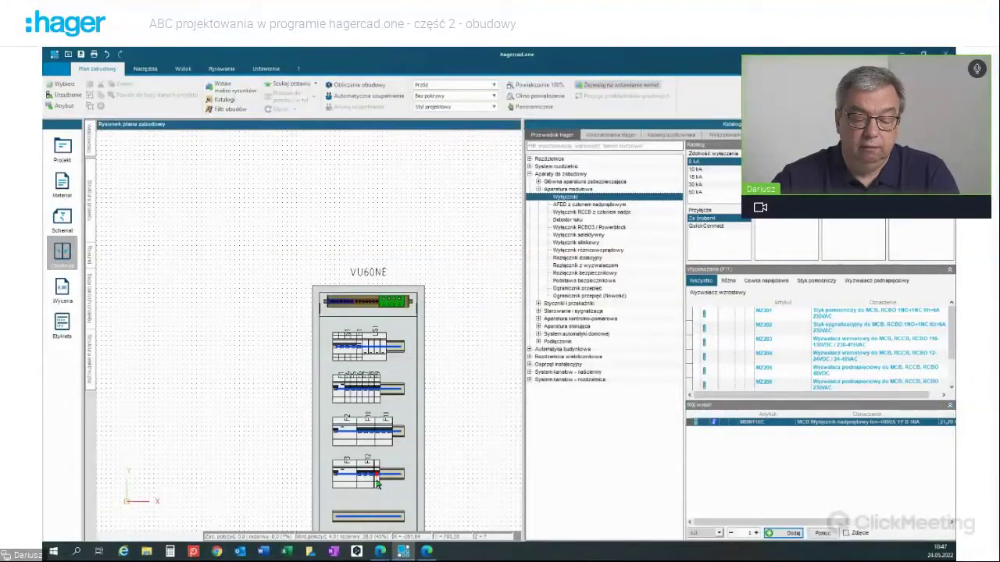
left_click(379, 473)
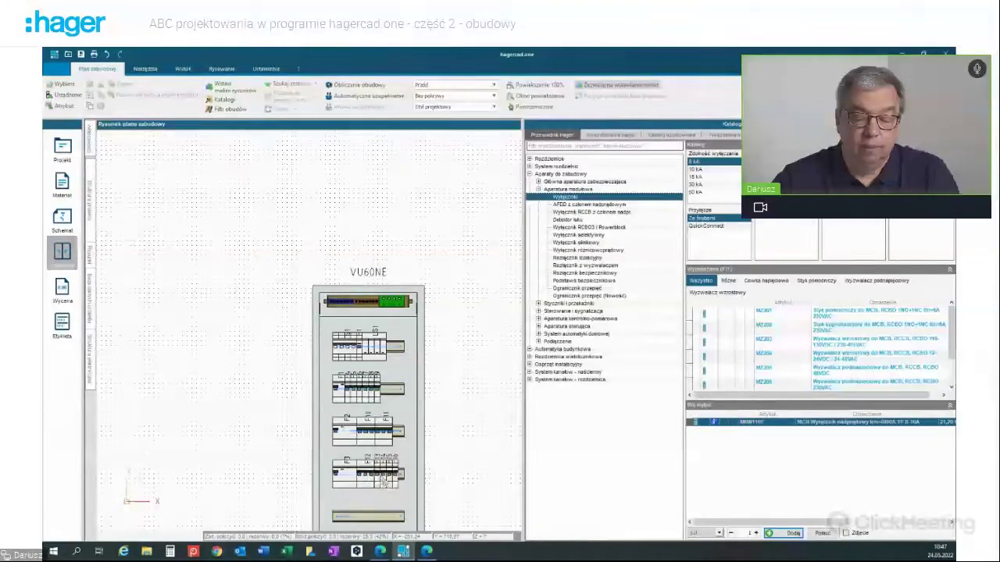
- Display the VU60NE board with its cover (Z pokrywą) and add automatic overall dimensions
scroll(508, 486, "up", 2)
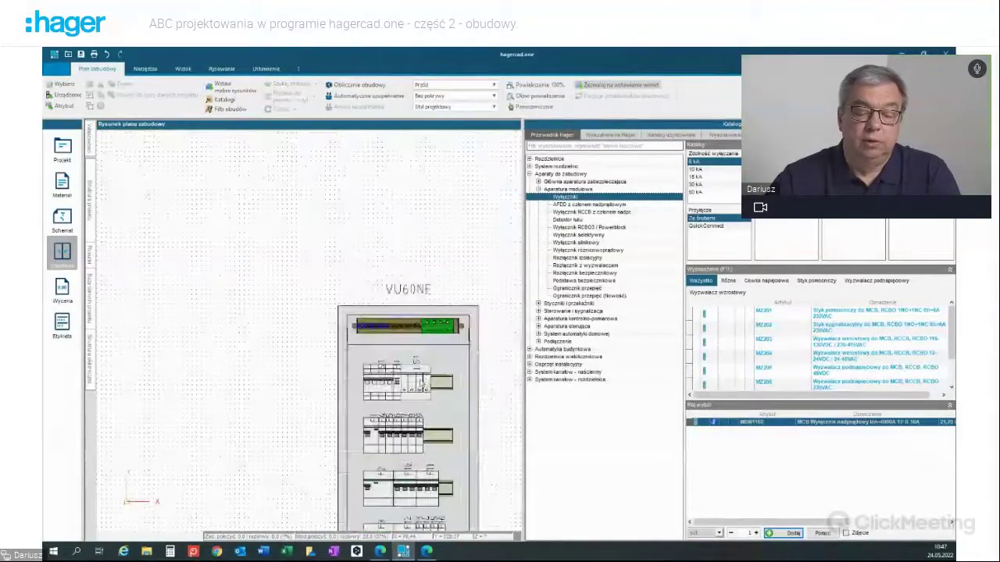
scroll(493, 436, "down", 1)
middle_click_drag(493, 436, 444, 305)
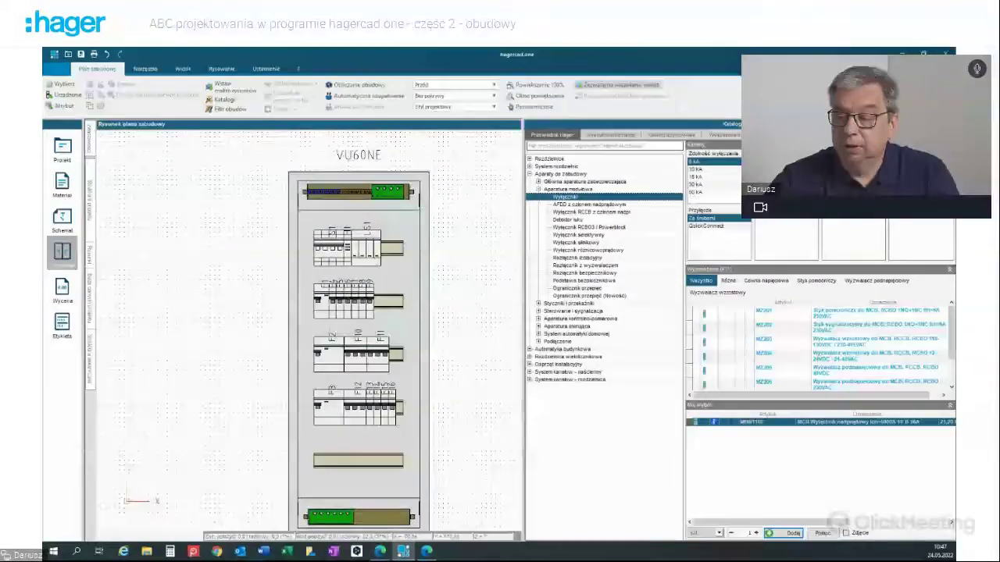
scroll(435, 297, "up", 2)
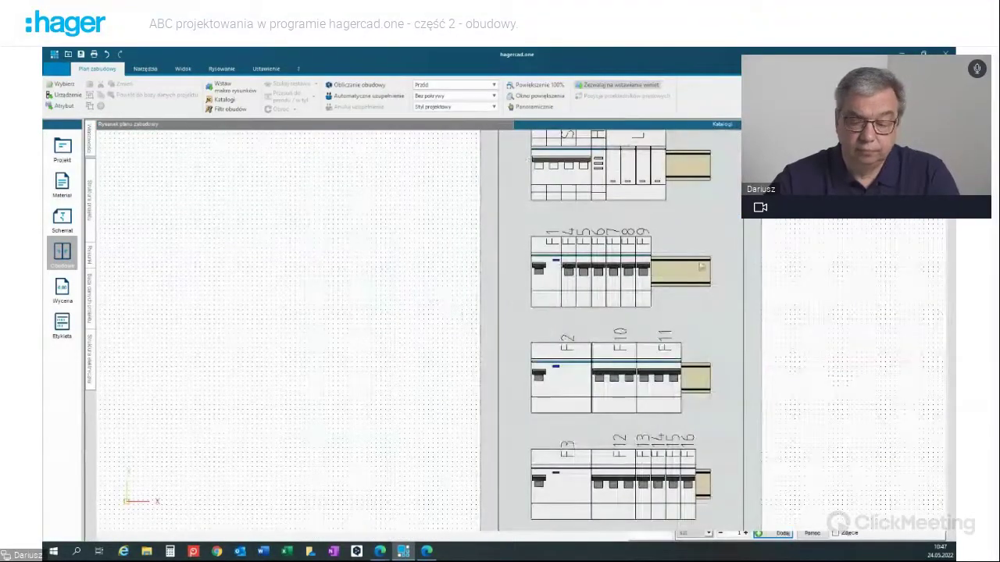
scroll(702, 267, "down", 3)
middle_click_drag(763, 285, 575, 296)
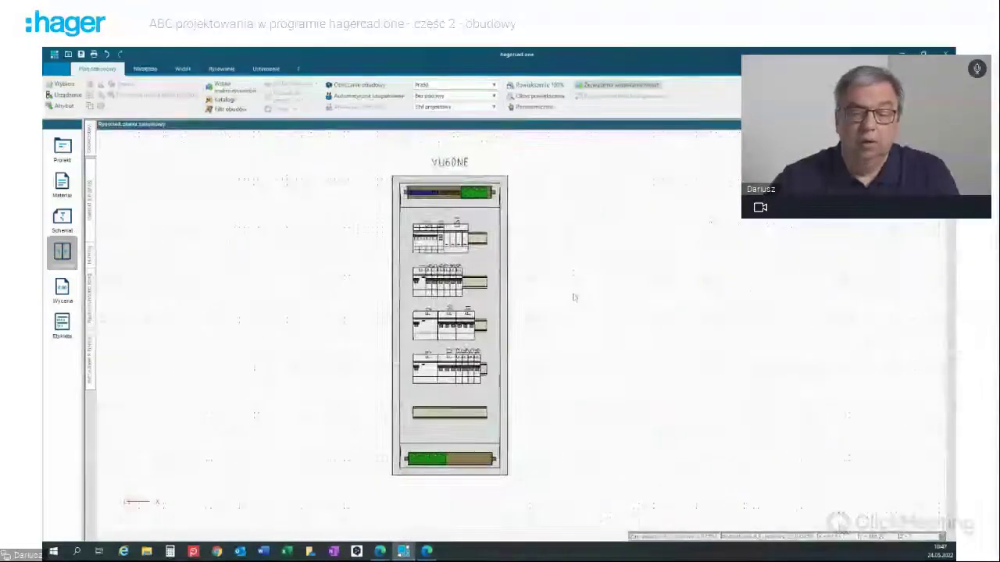
left_click(492, 96)
left_click(449, 146)
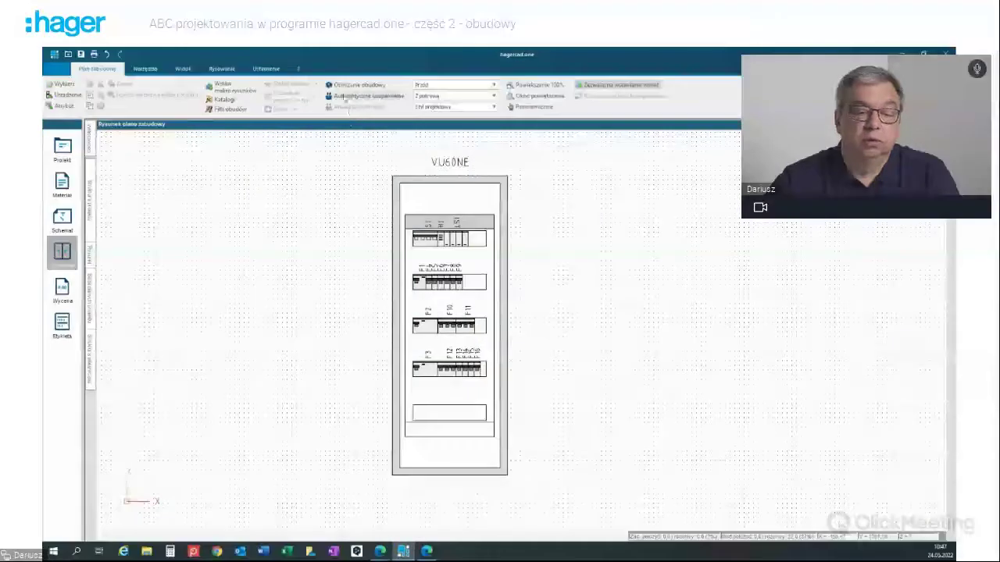
left_click(145, 69)
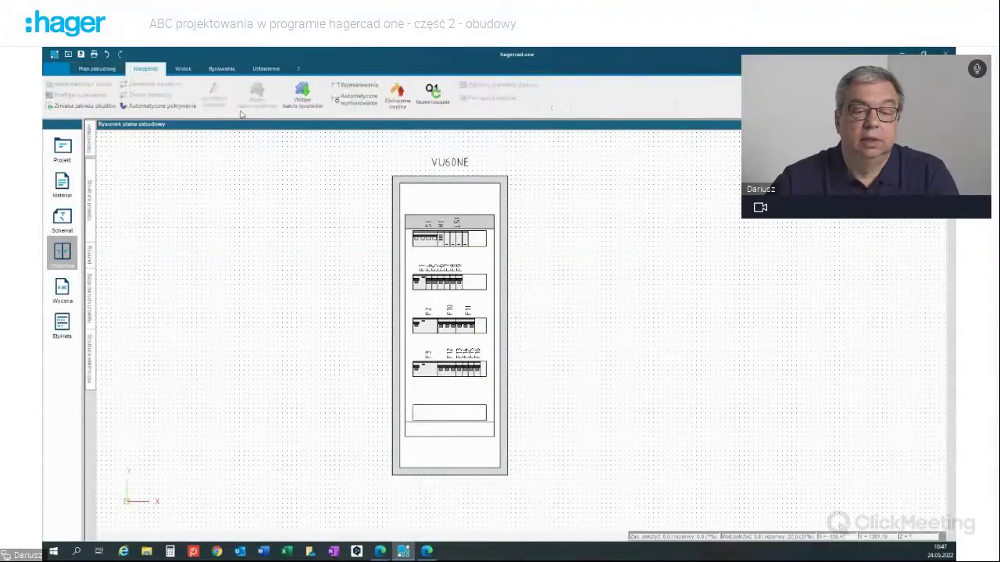
left_click(334, 99)
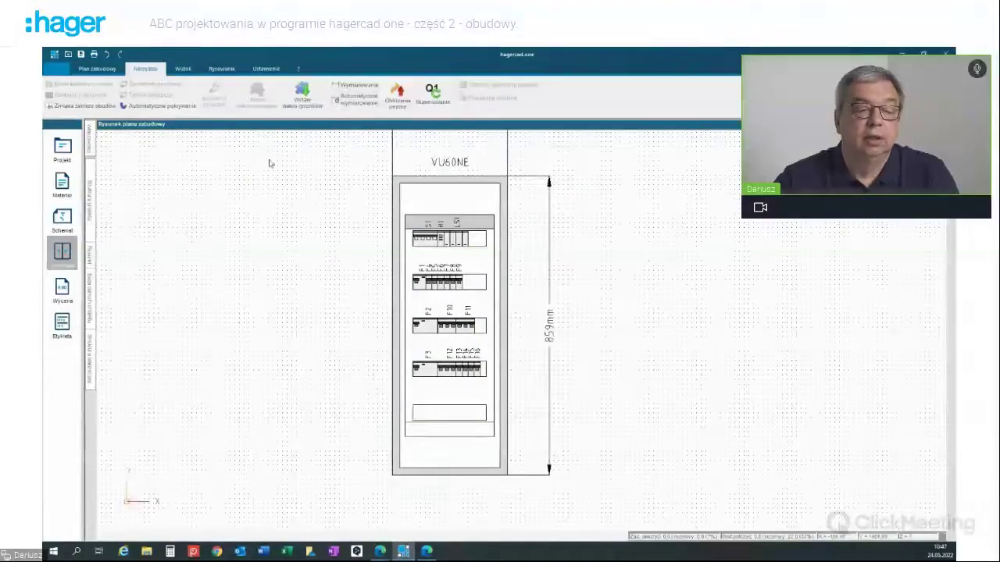
- Add the text "Volta 60" beside the height dimension of the VU60NE board
left_click(221, 69)
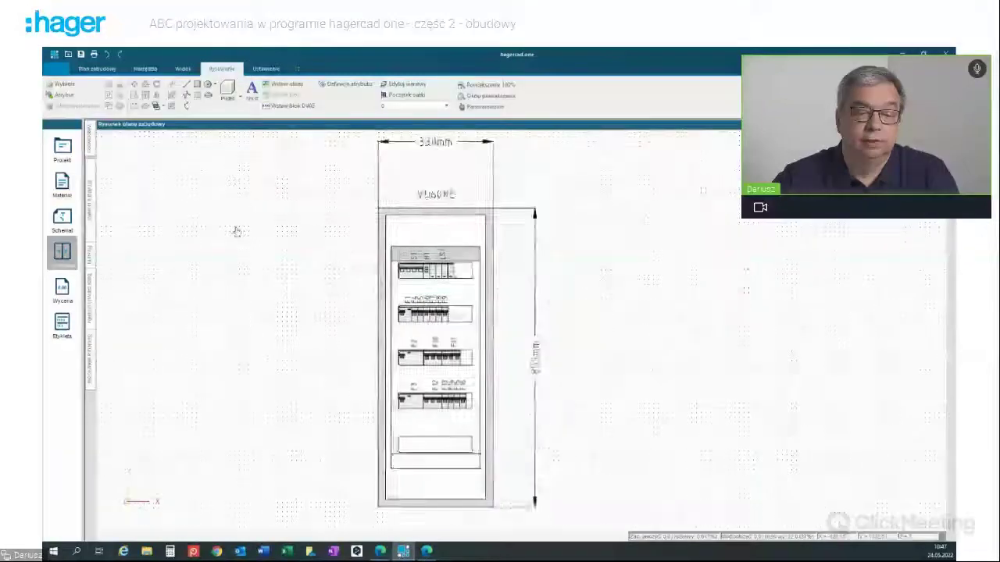
left_click(251, 92)
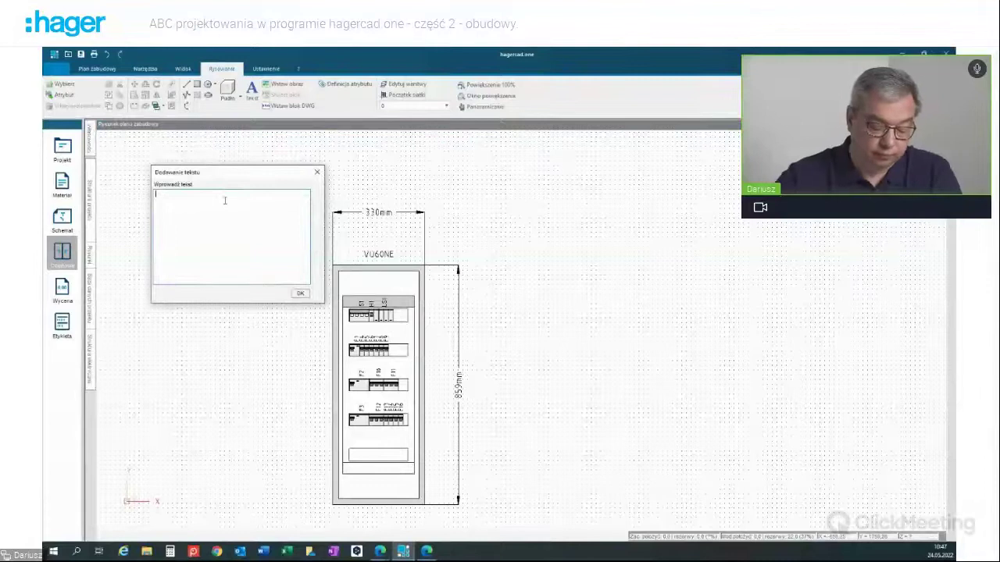
type("Volta 60")
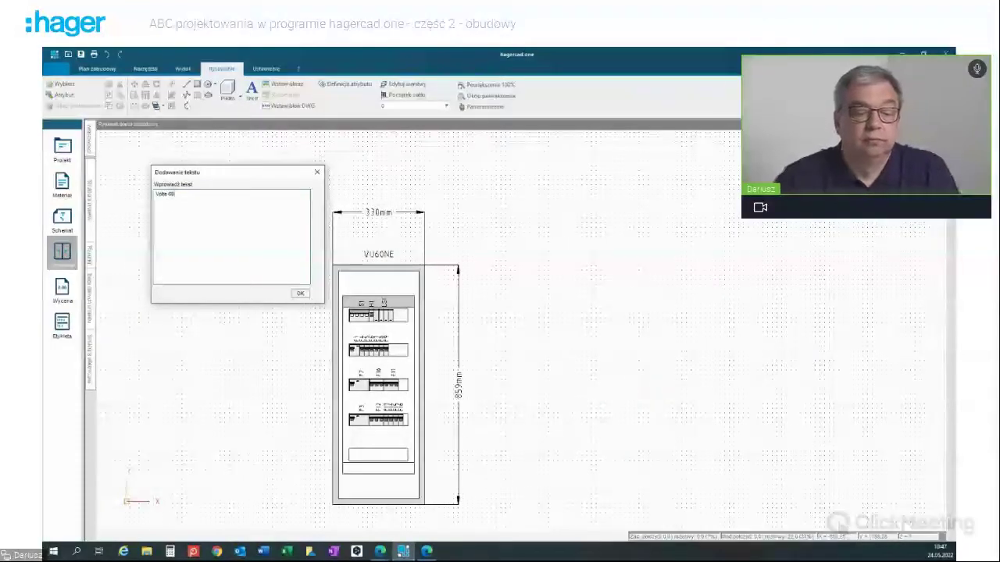
left_click(300, 294)
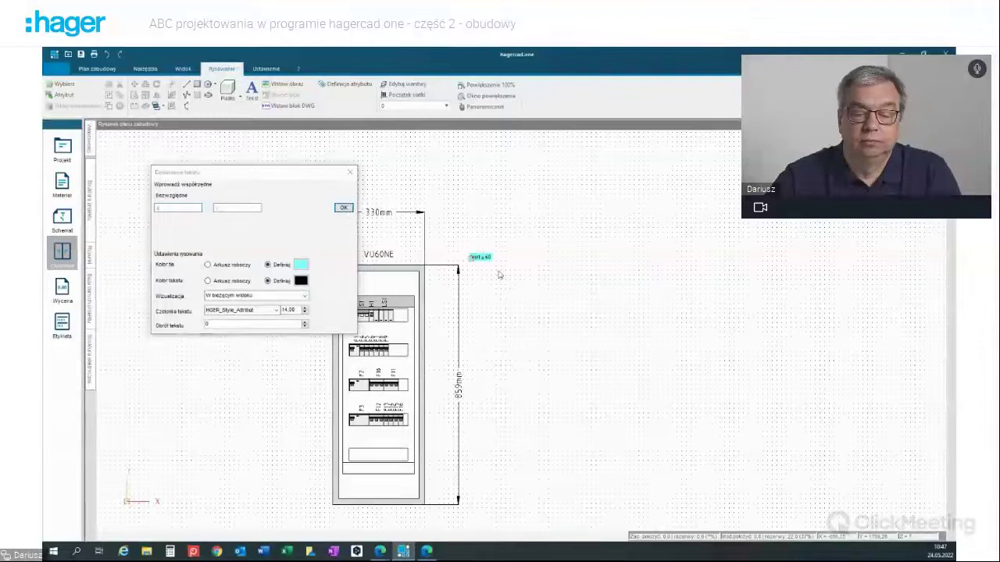
left_click(497, 300)
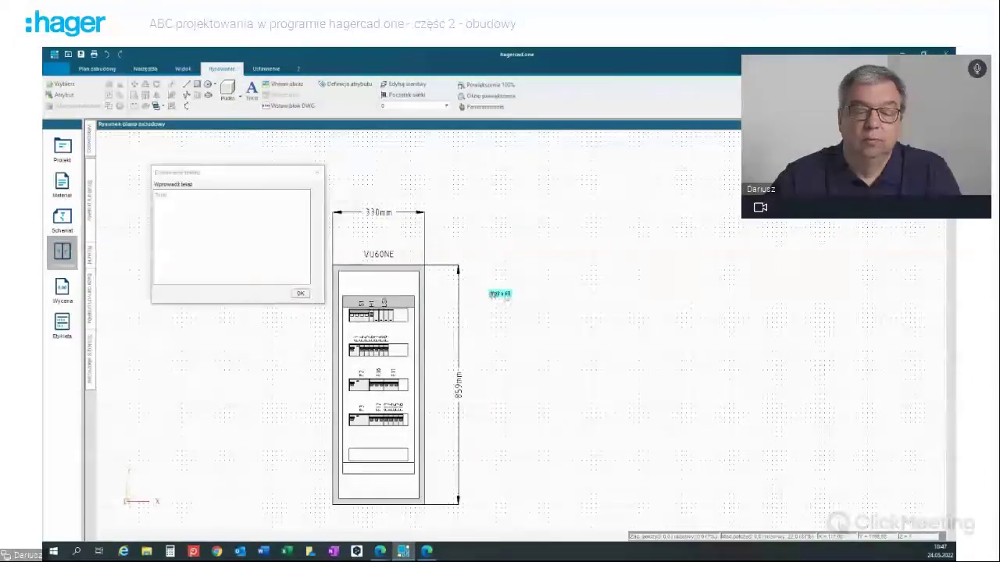
key("Escape")
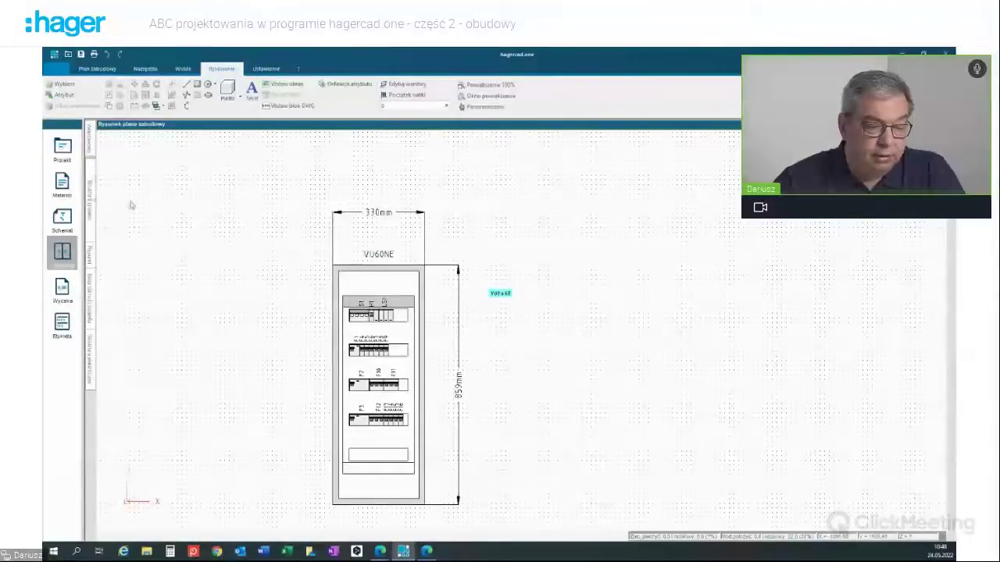
- Open the enclosure plan of R1 Projekt and display the switchboard with its covers (Z pokrywą)
left_click(91, 196)
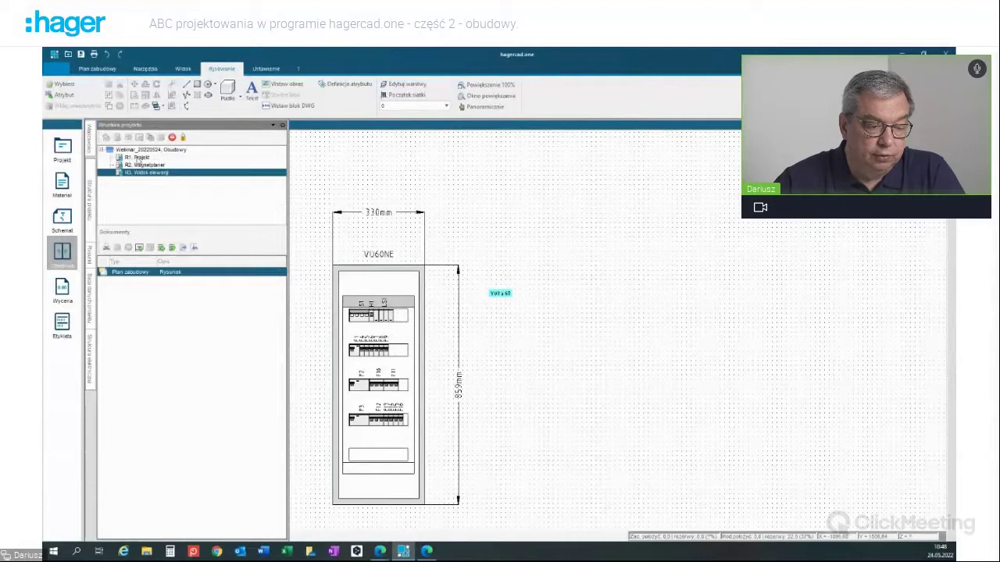
left_click(138, 159)
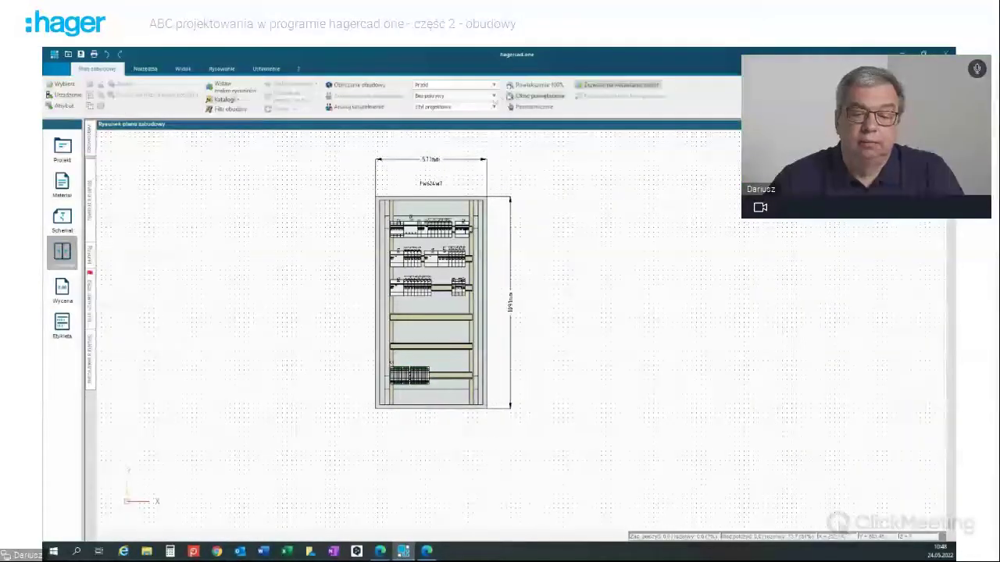
left_click(492, 96)
left_click(445, 144)
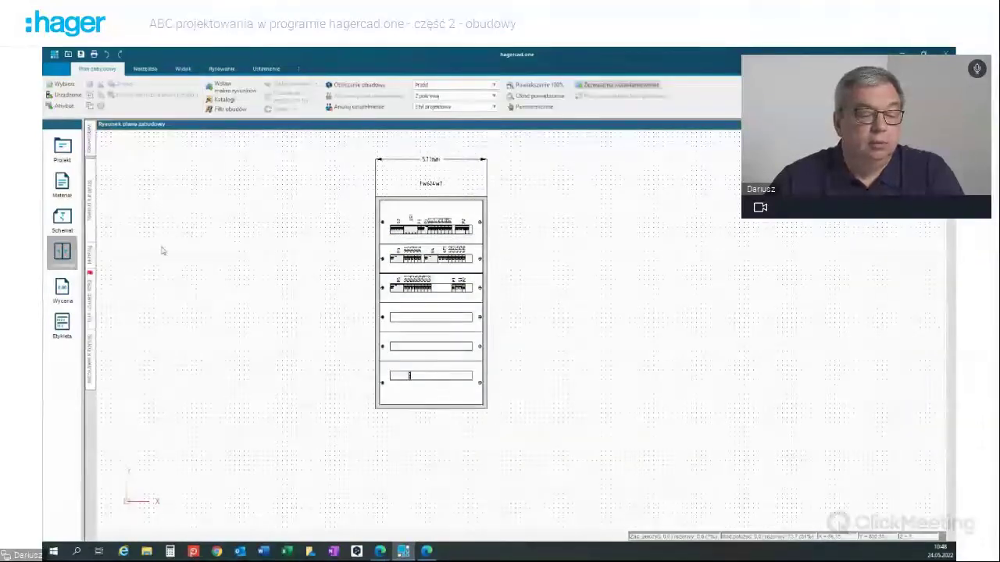
- Open the labels of R1 Projekt and enable the ribbon (Wstęga) in both the holder and strip templates of the first row's label model
left_click(59, 328)
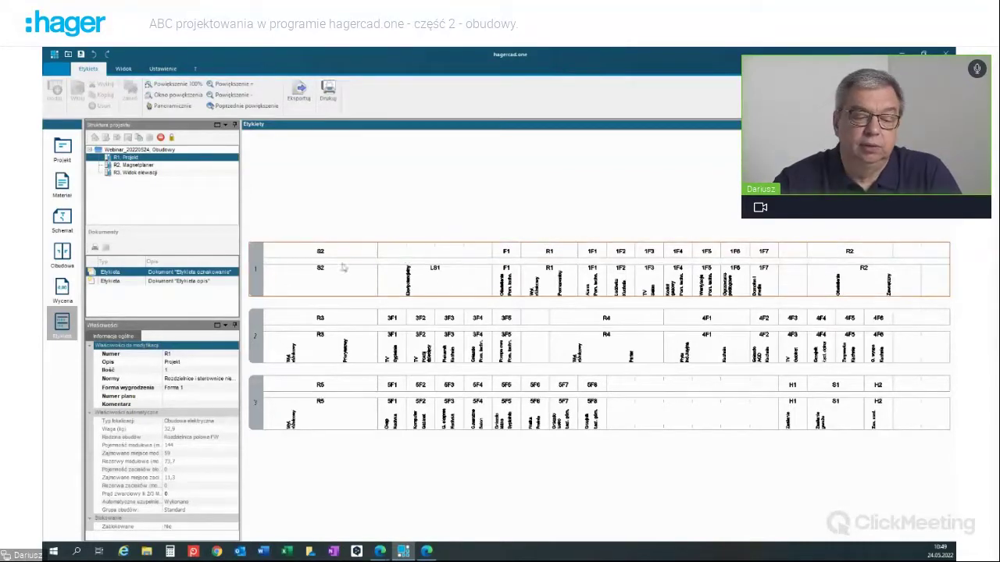
left_click(256, 270)
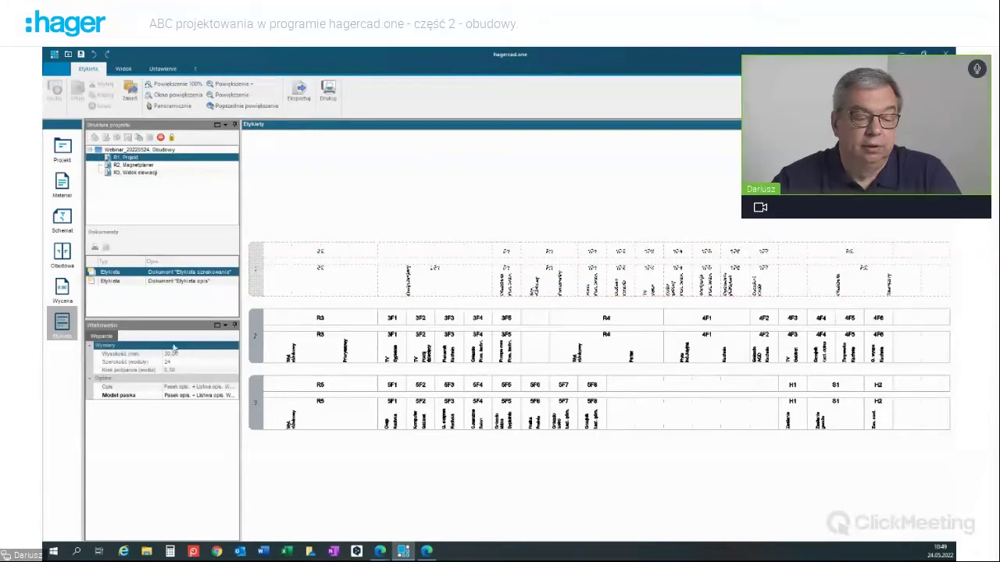
left_click(191, 403)
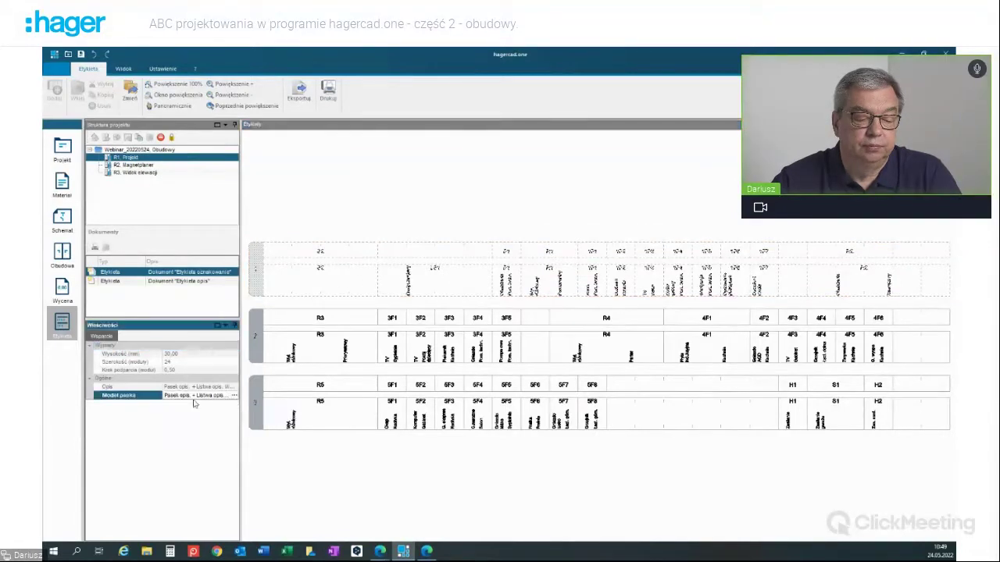
left_click(233, 396)
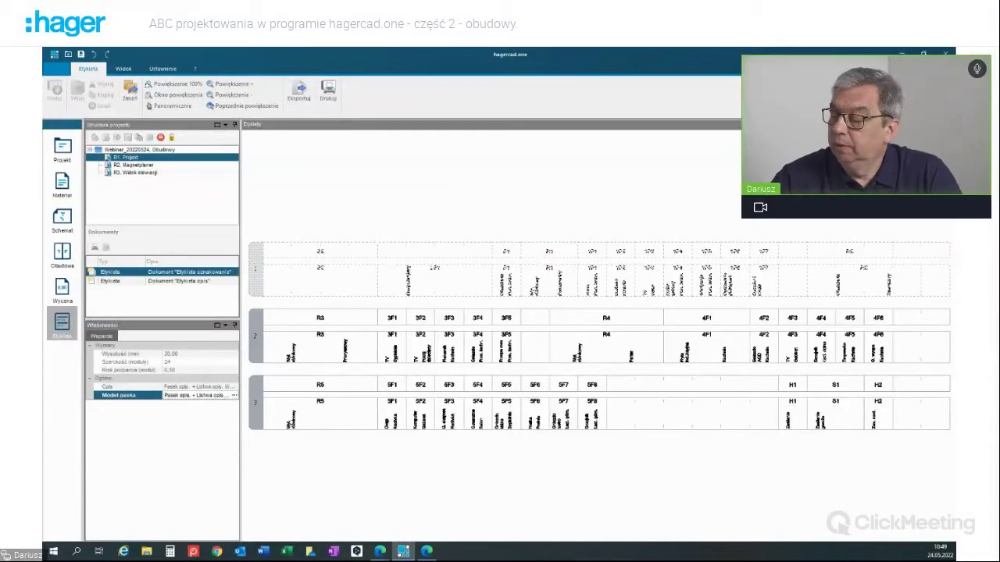
left_click_drag(741, 355, 269, 103)
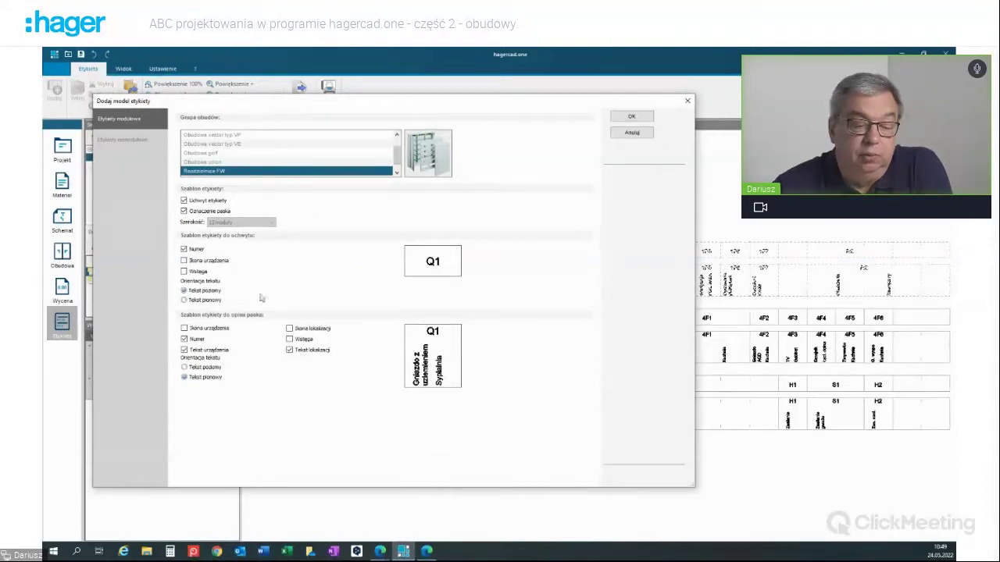
left_click(185, 271)
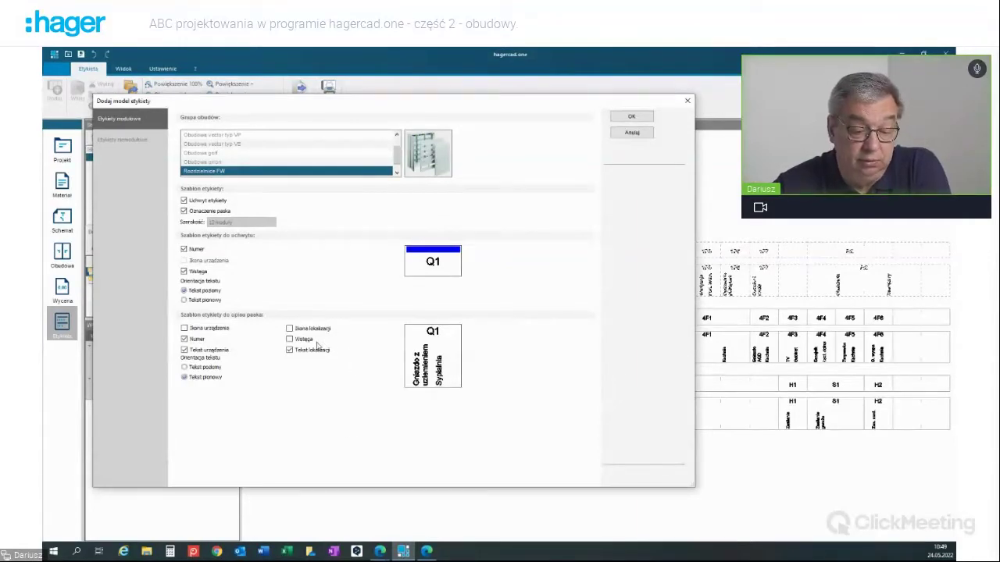
left_click(292, 340)
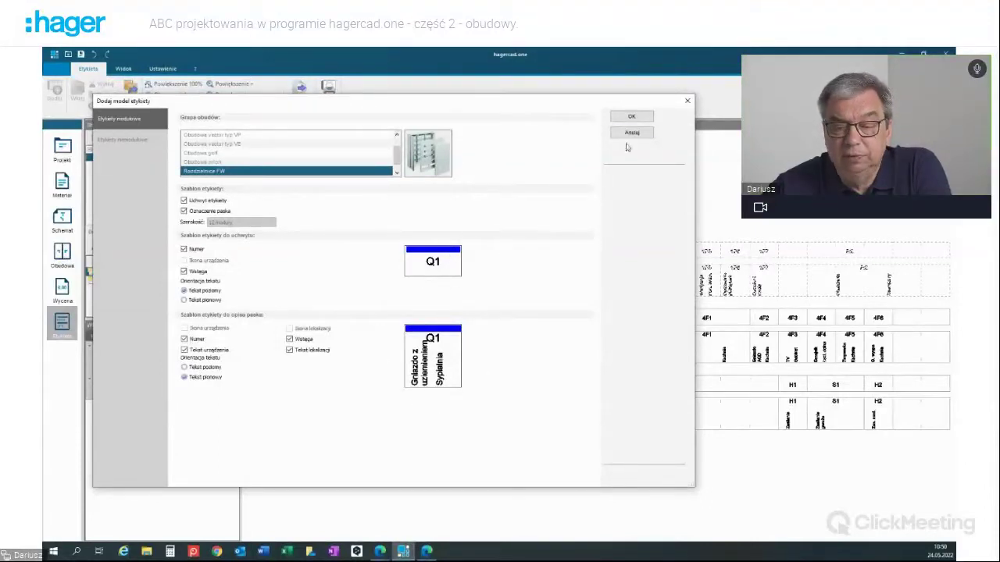
left_click(631, 116)
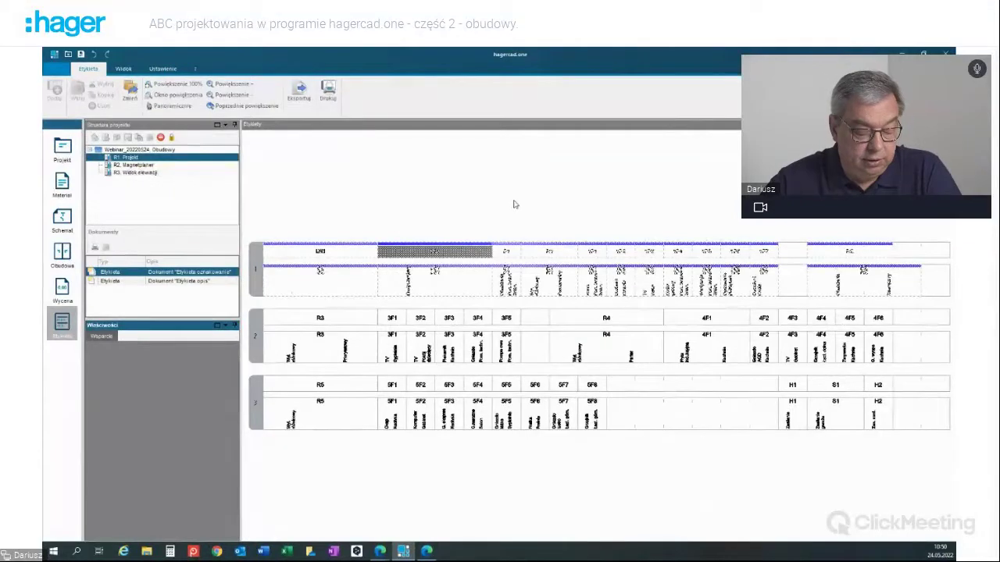
- Examine the properties of individual device labels in the first and second rows and of the first label strip
left_click(463, 215)
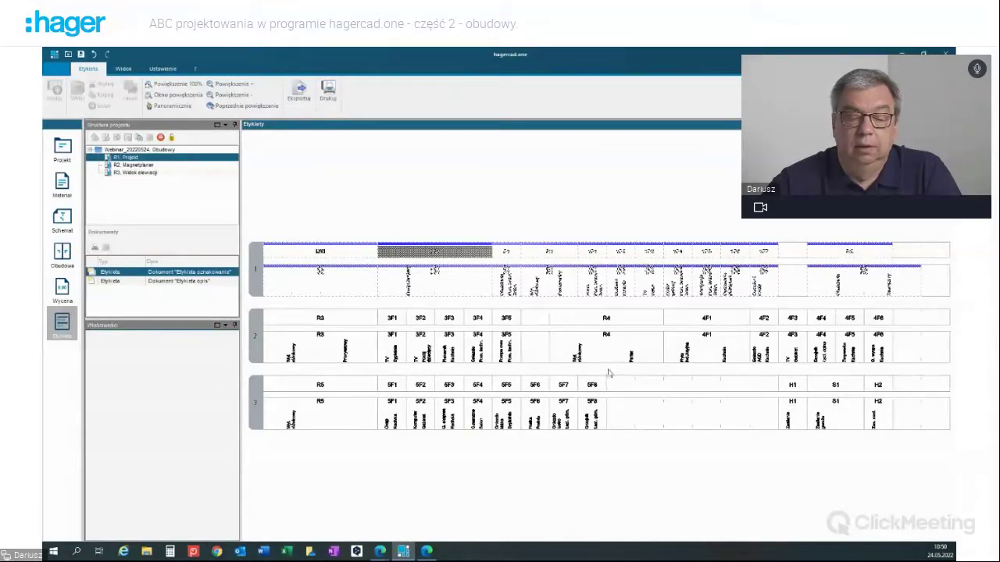
left_click(521, 258)
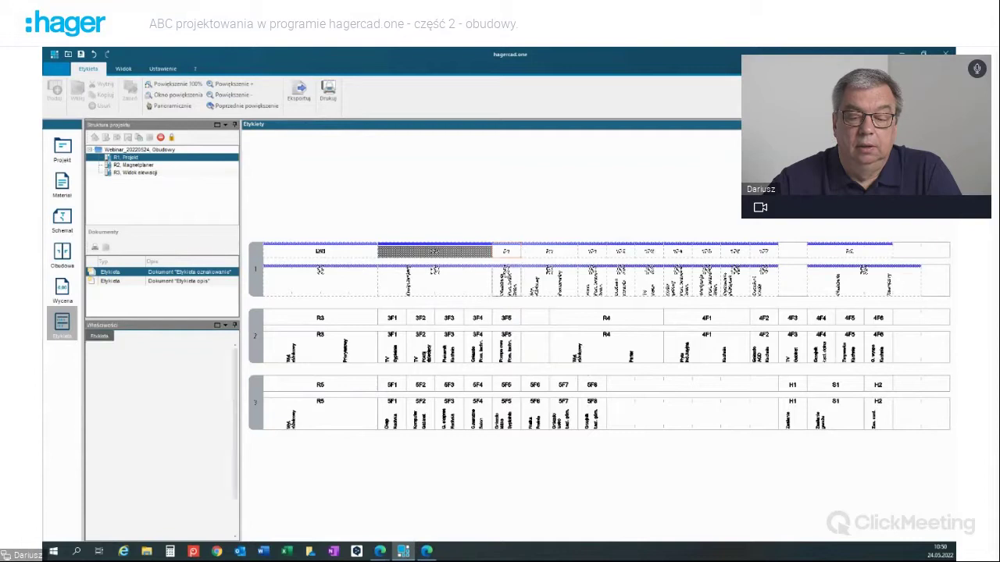
left_click(322, 318)
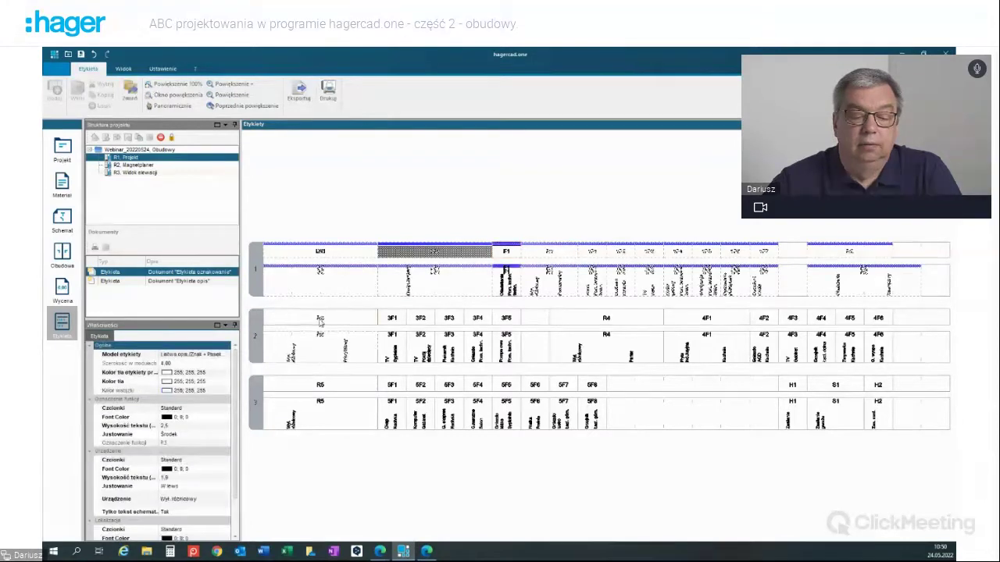
left_click(259, 278)
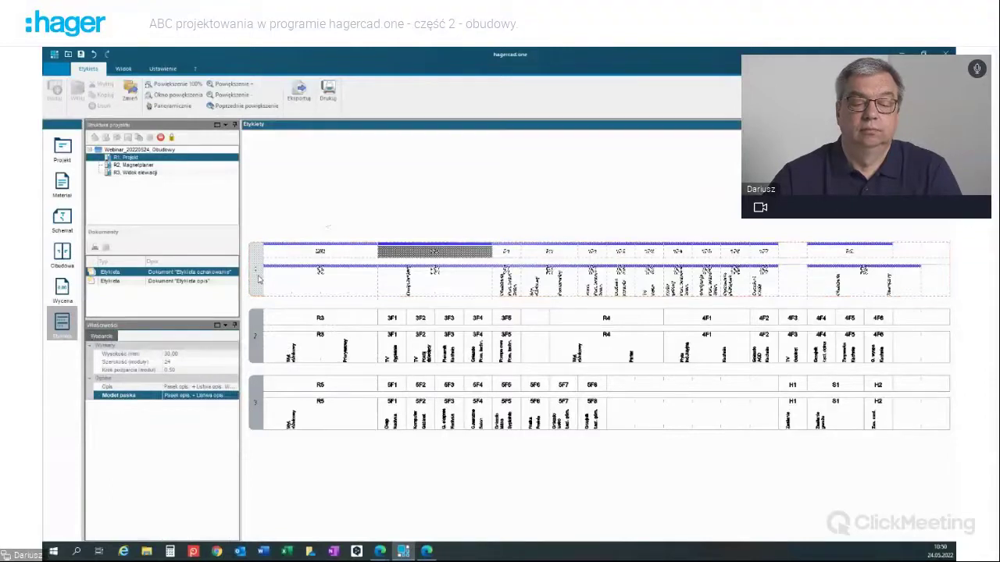
left_click(339, 209)
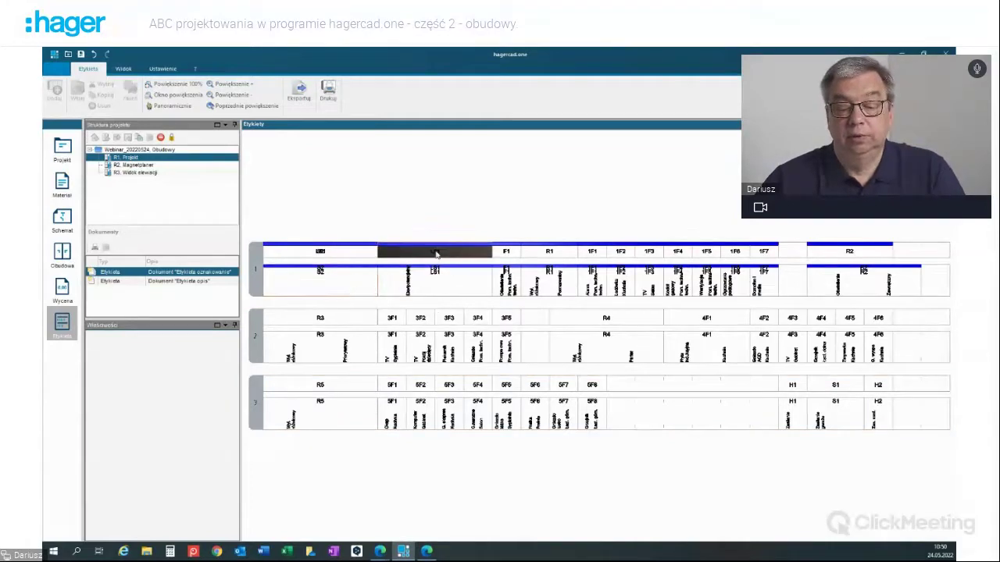
left_click(358, 258)
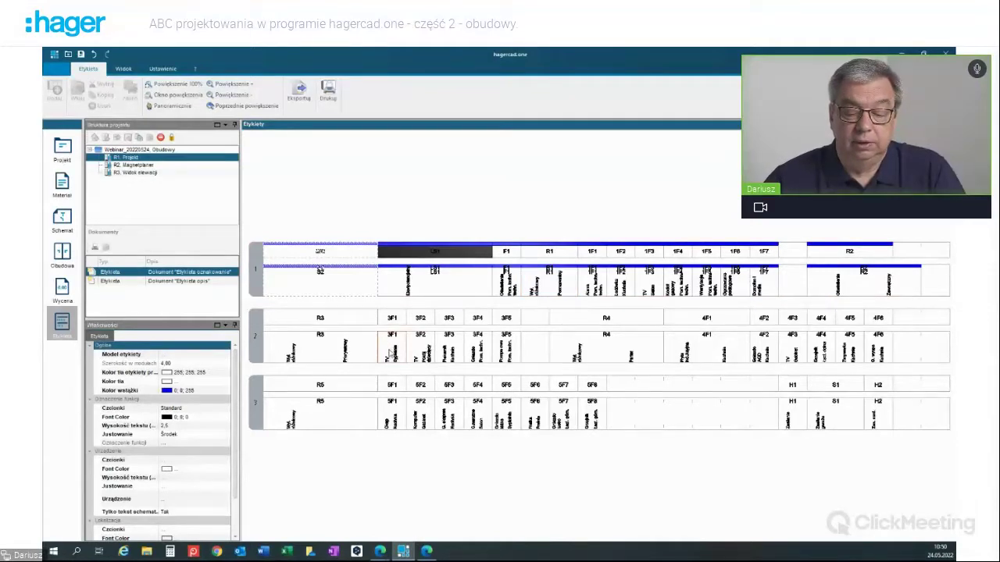
left_click(389, 353)
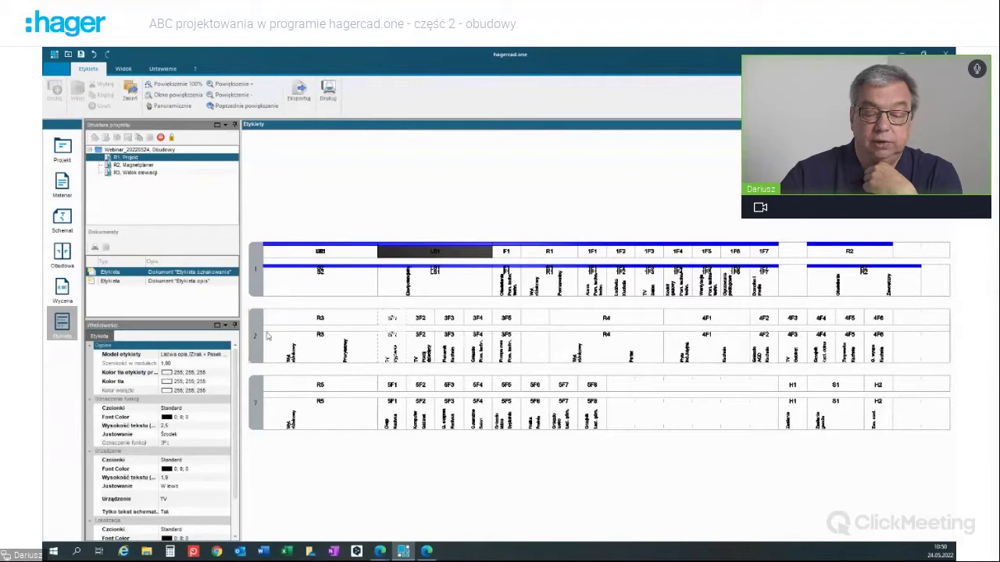
- Set the product label background colour to light blue for 3F1 and light yellow (255; 255; 128) for 3F2
left_click(170, 374)
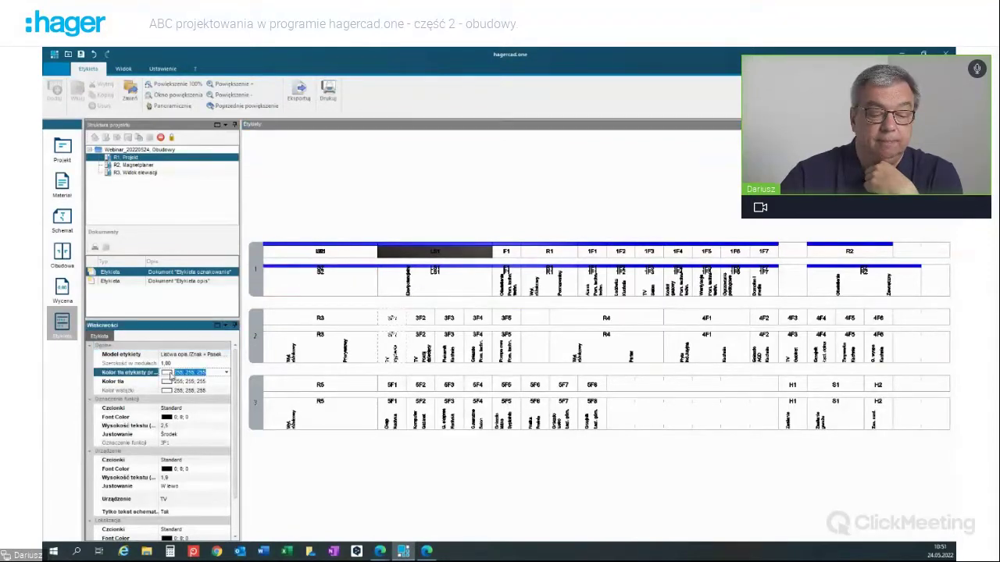
left_click(226, 373)
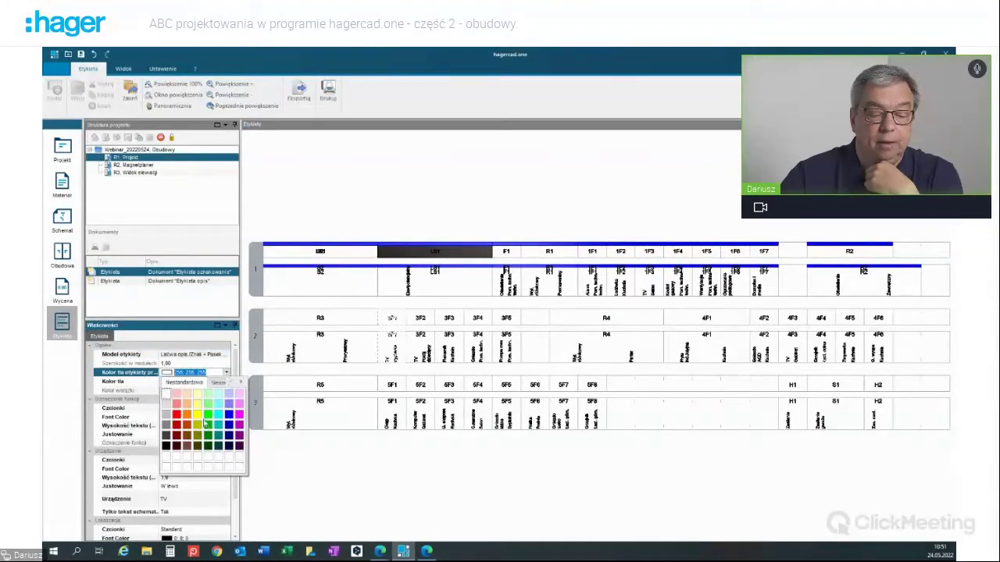
left_click(228, 404)
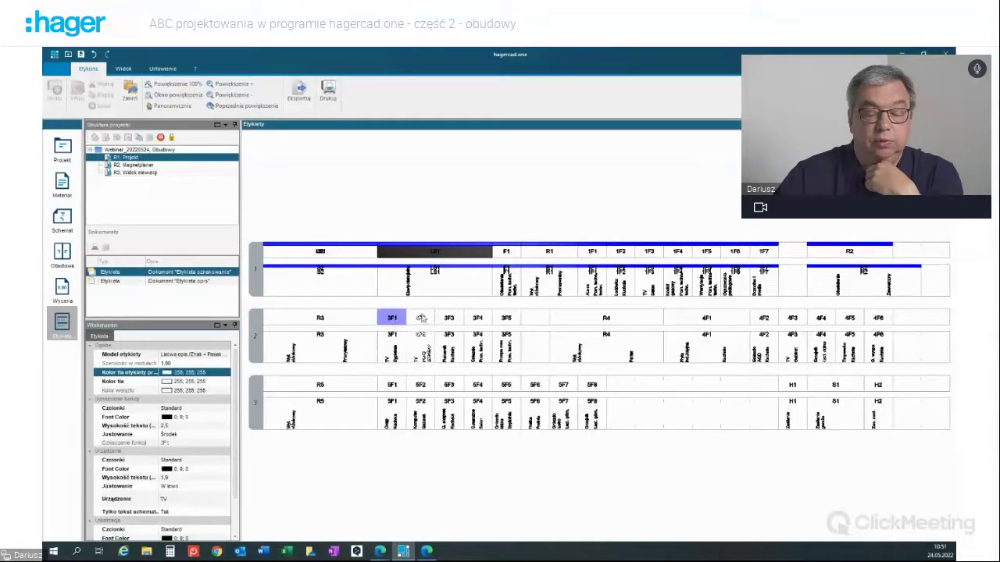
left_click(227, 373)
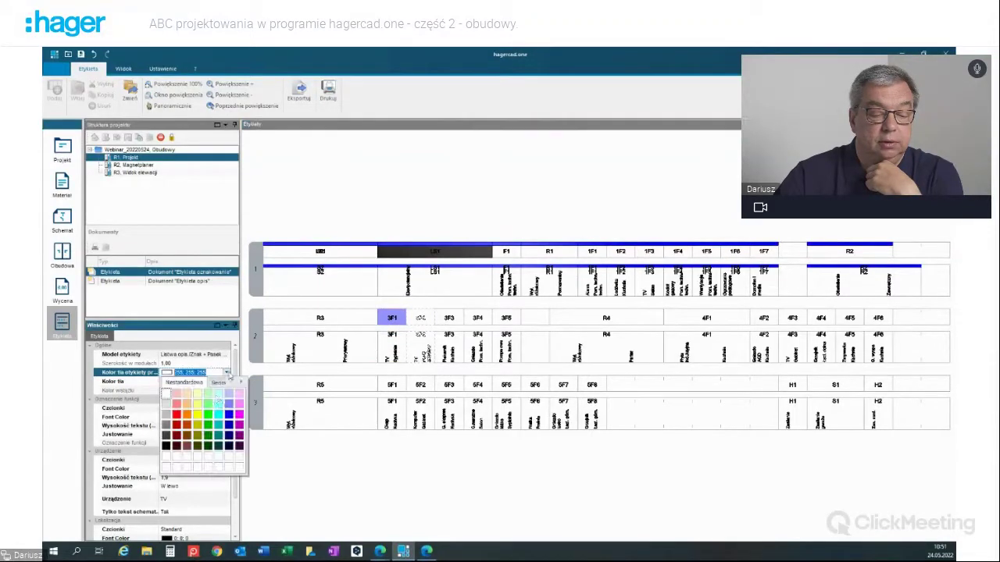
left_click(236, 407)
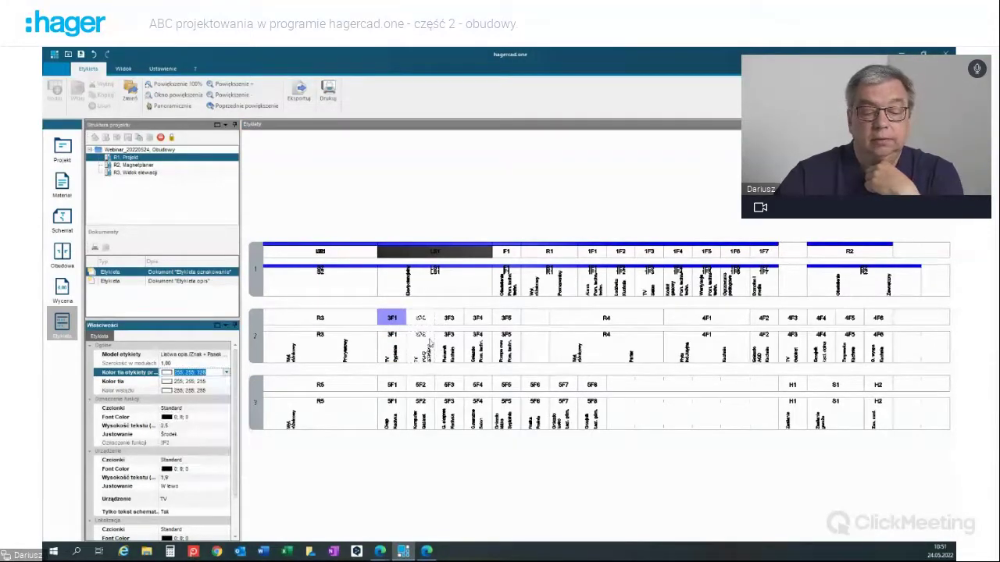
left_click(425, 341)
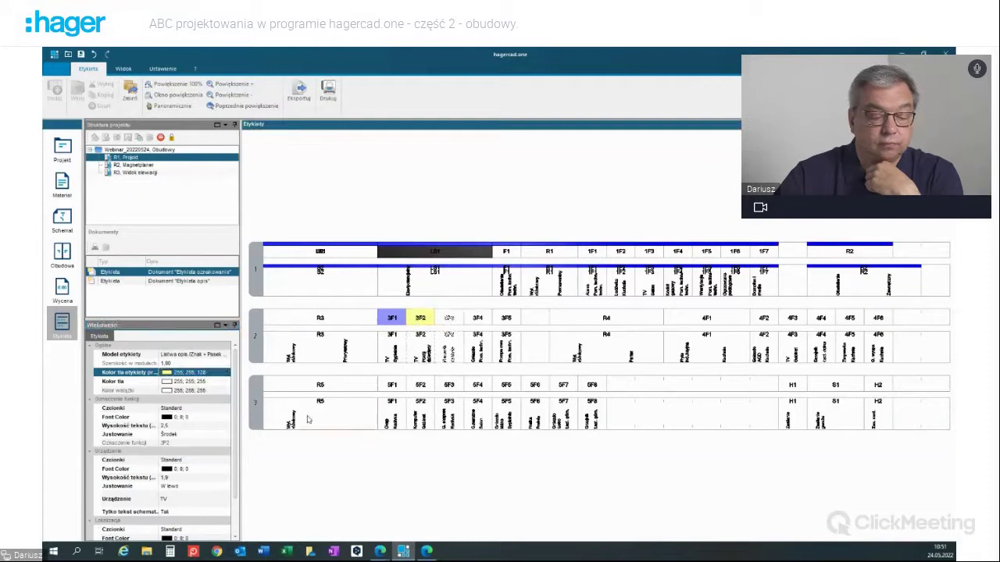
scroll(144, 434, "down", 2)
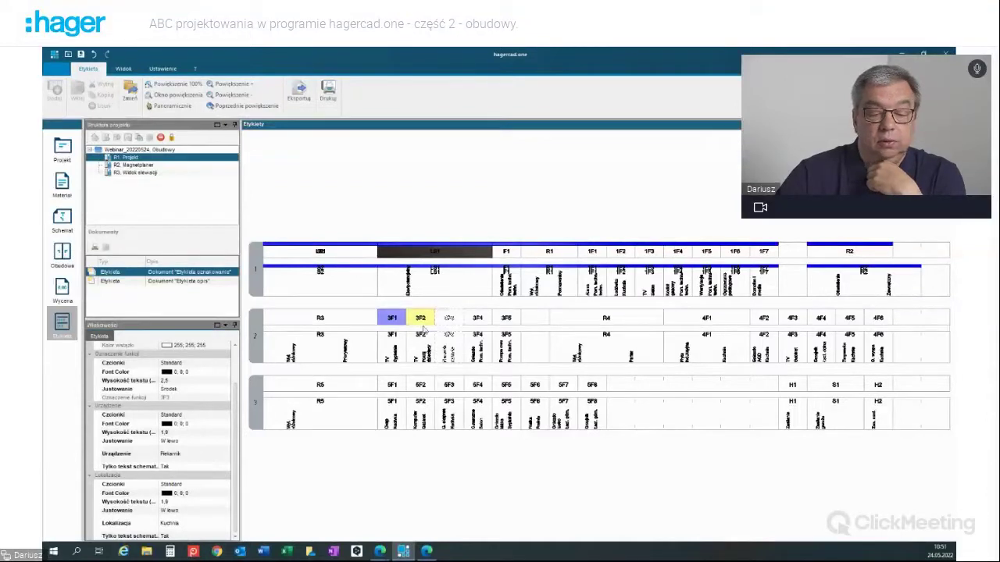
- Edit the 3F2 label, giving its description strip a yellow background colour (Kolor tła), and apply the change
left_click(422, 320)
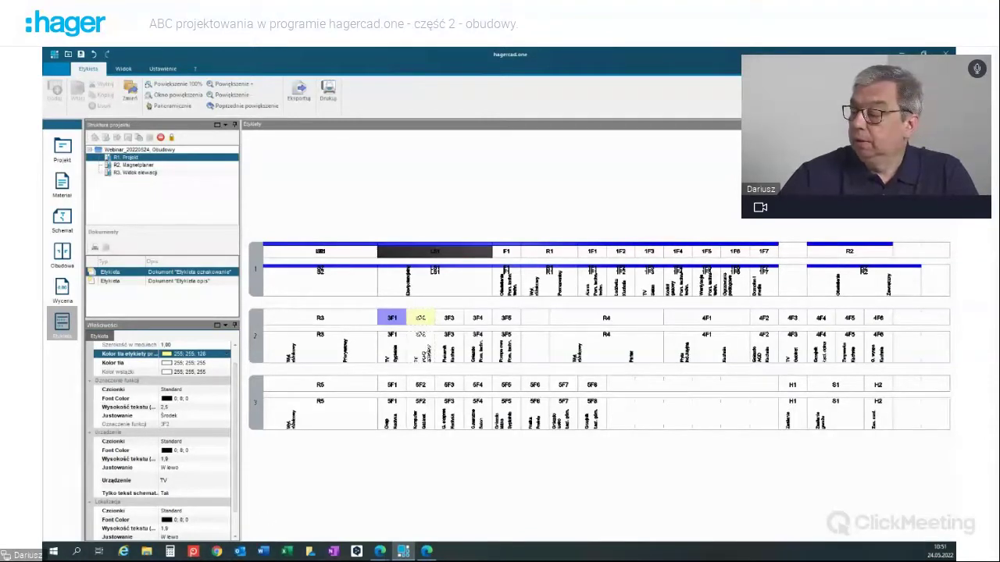
double_click(421, 318)
mouse_move(740, 429)
left_mouse_down()
mouse_move(428, 158)
mouse_move(452, 145)
left_mouse_up()
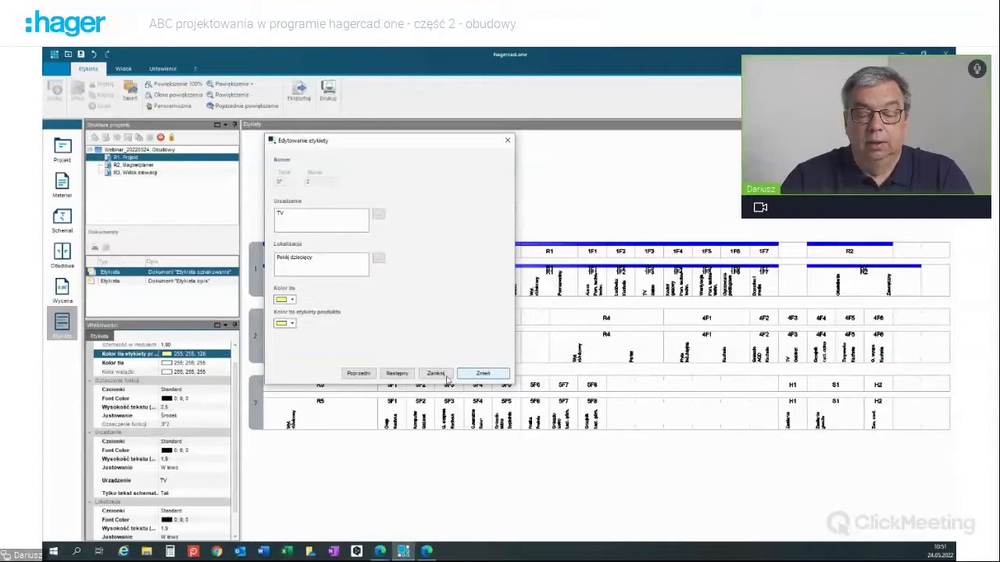
left_click(471, 374)
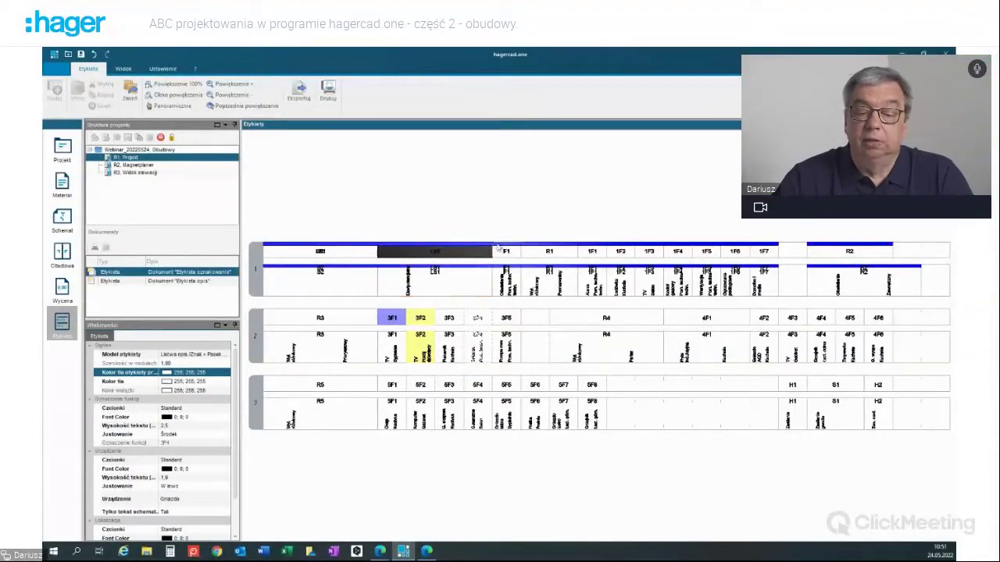
- Change the ribbon colour (Kolor wstążki) of the 1F1 label in the first row to light yellow (255; 255; 128)
left_click(596, 251)
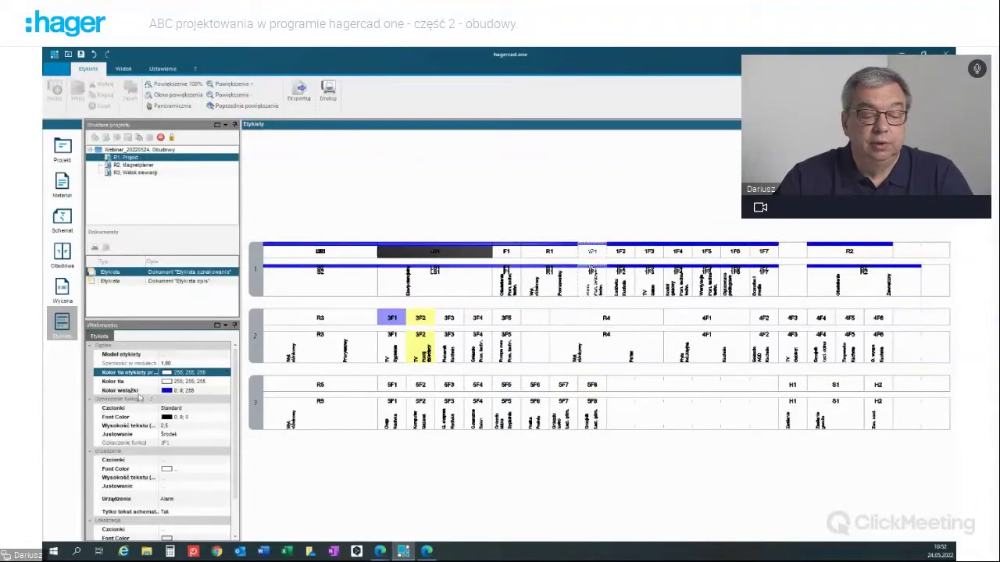
left_click(167, 392)
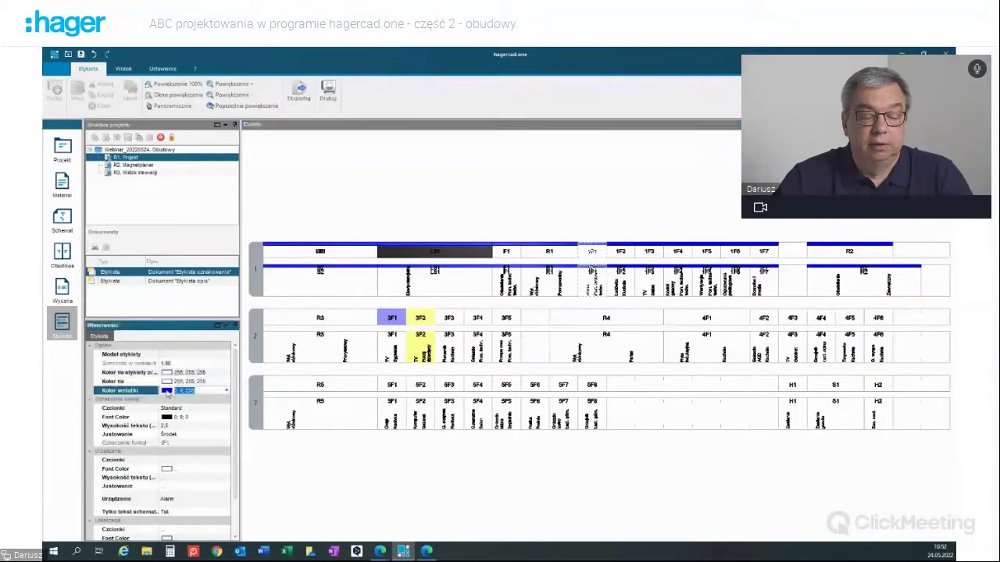
left_click(226, 393)
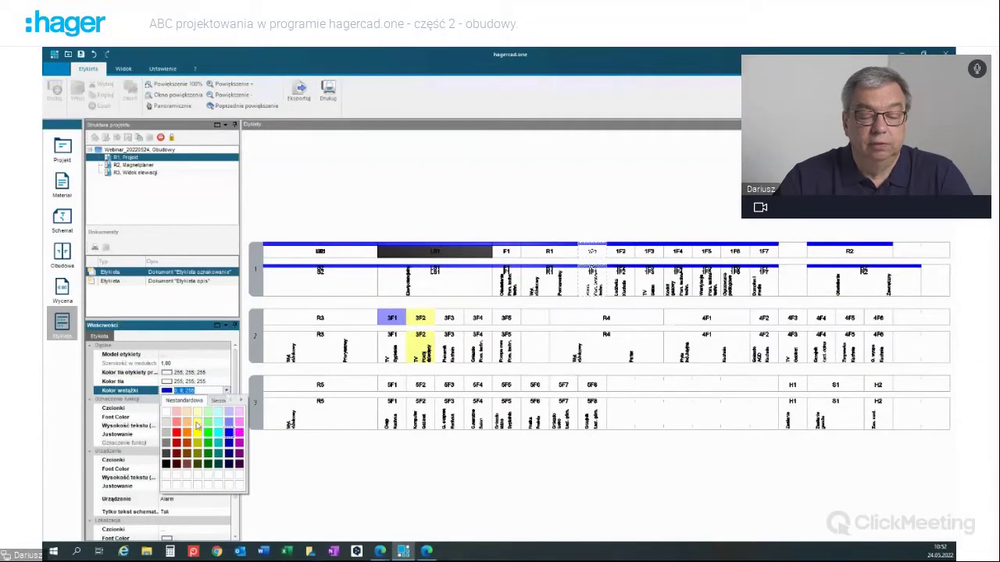
left_click(197, 425)
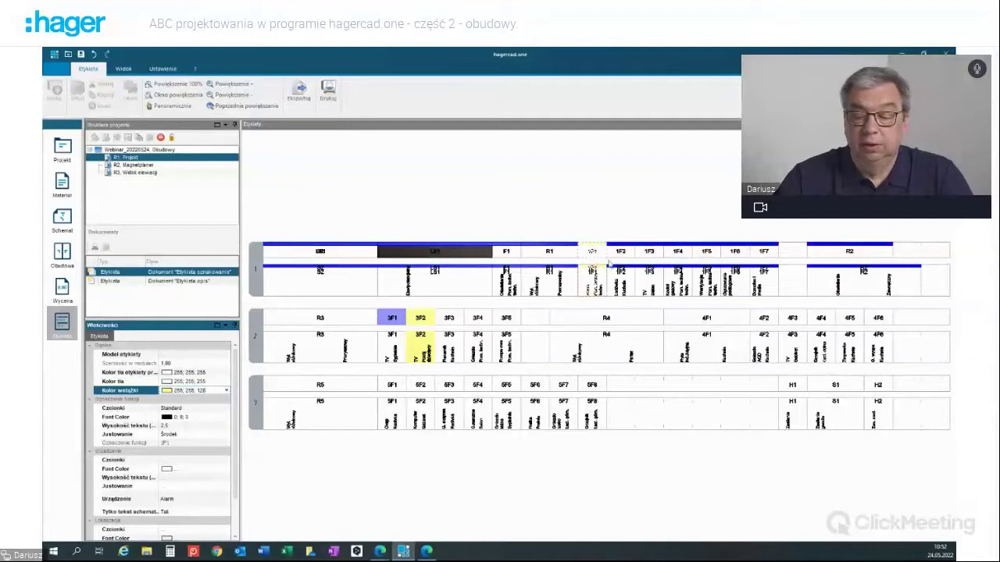
left_click(641, 205)
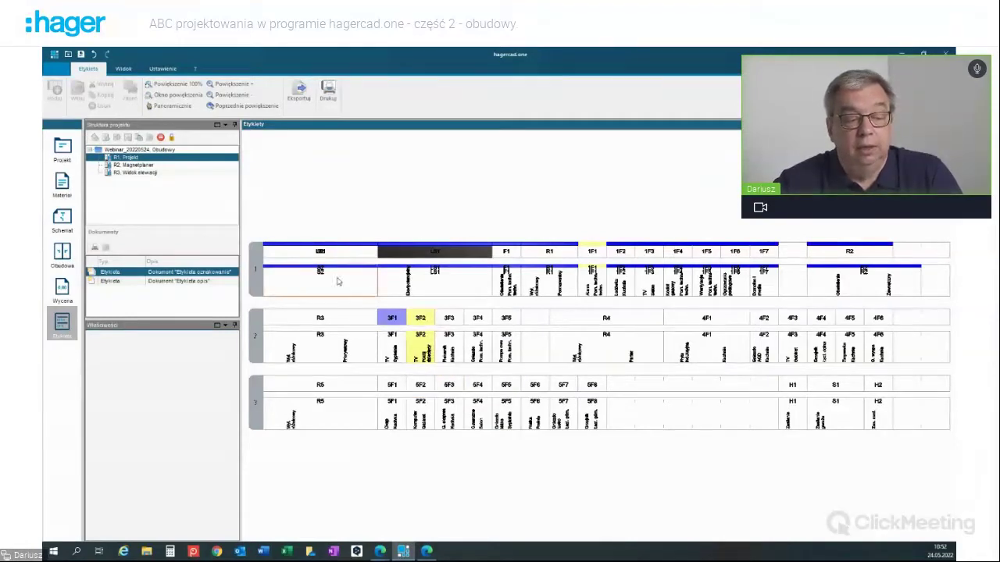
- Add a new switchboard numbered R4 with the description "Etykiety" to the project
left_click(139, 149)
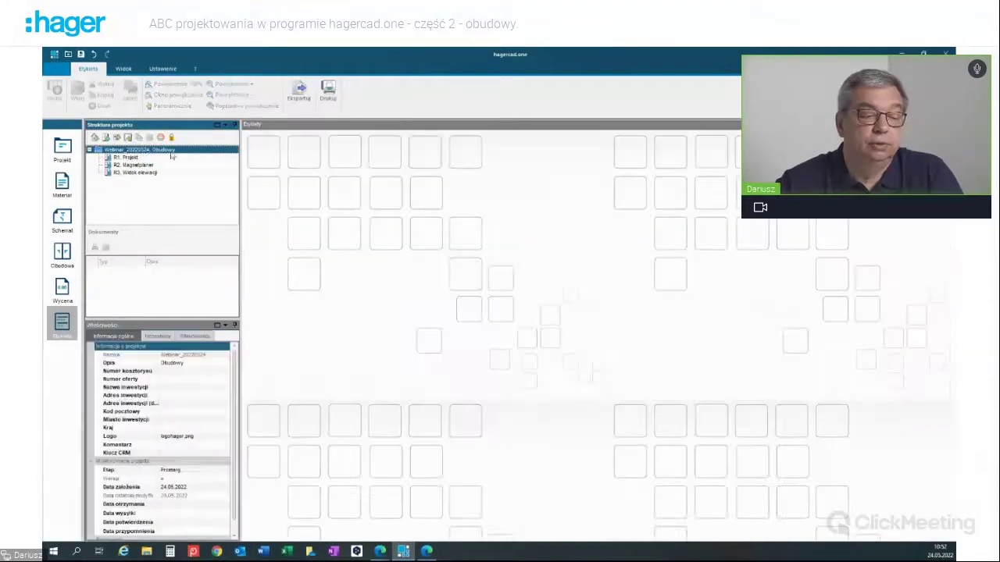
left_click(106, 139)
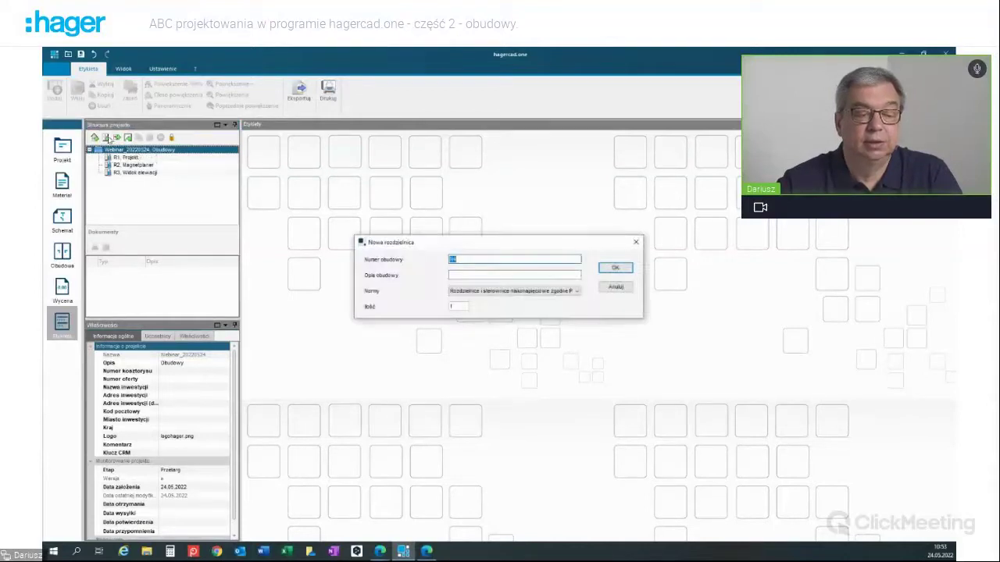
left_click(466, 276)
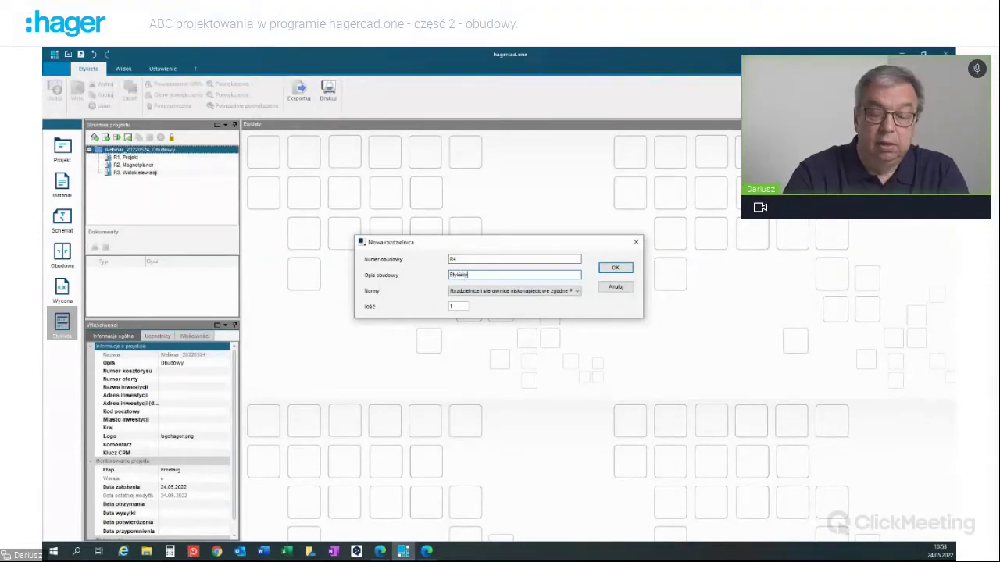
left_click(615, 268)
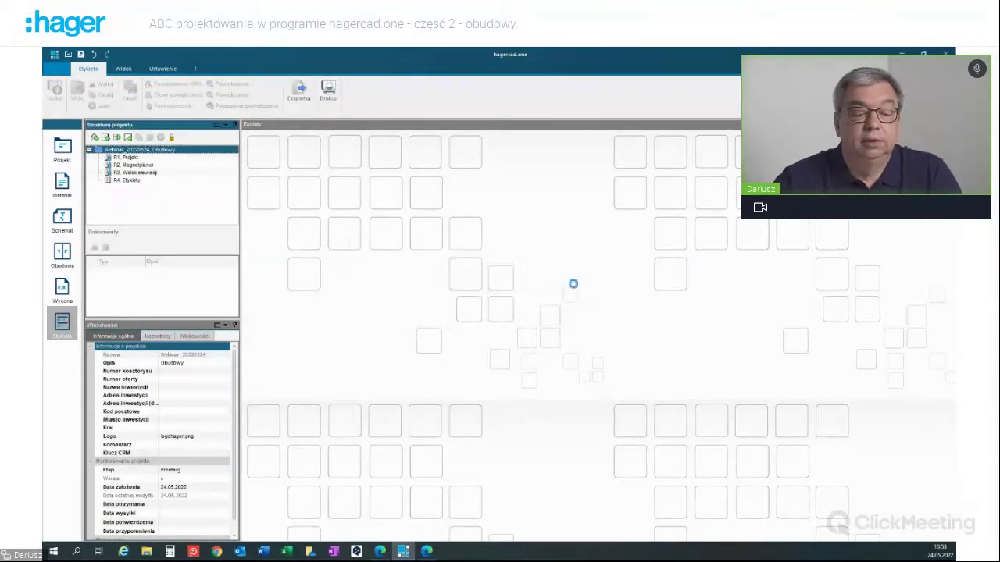
- Start adding a modular label model to switchboard R4 and choose Obudowa volta as its enclosure group, keeping the 12-module width
left_click(118, 181)
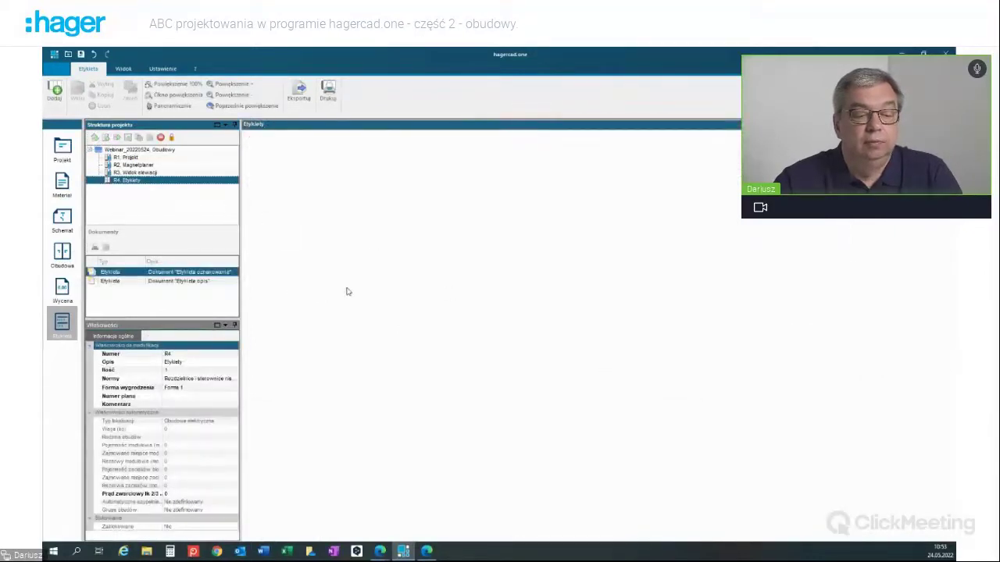
left_click(233, 125)
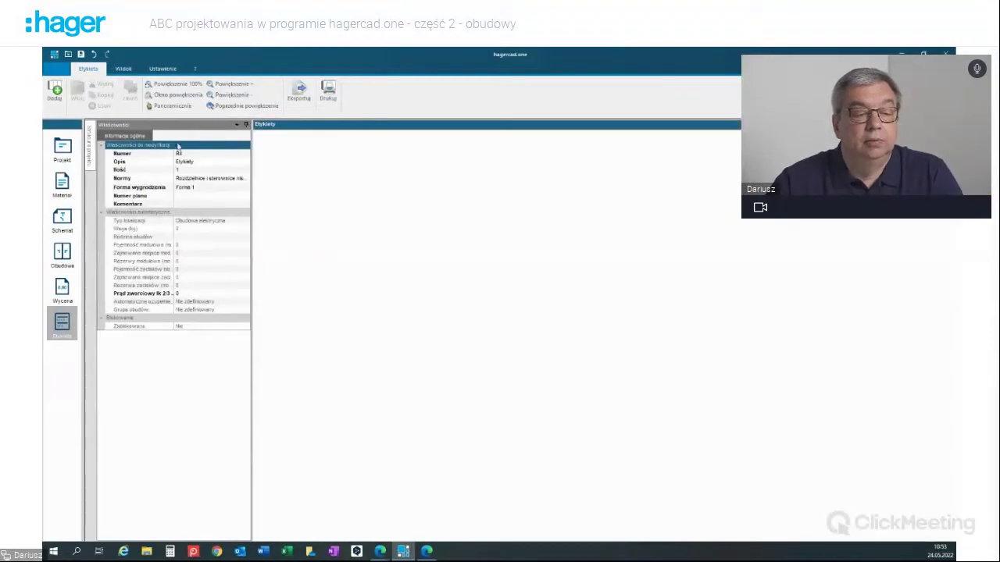
left_click(54, 90)
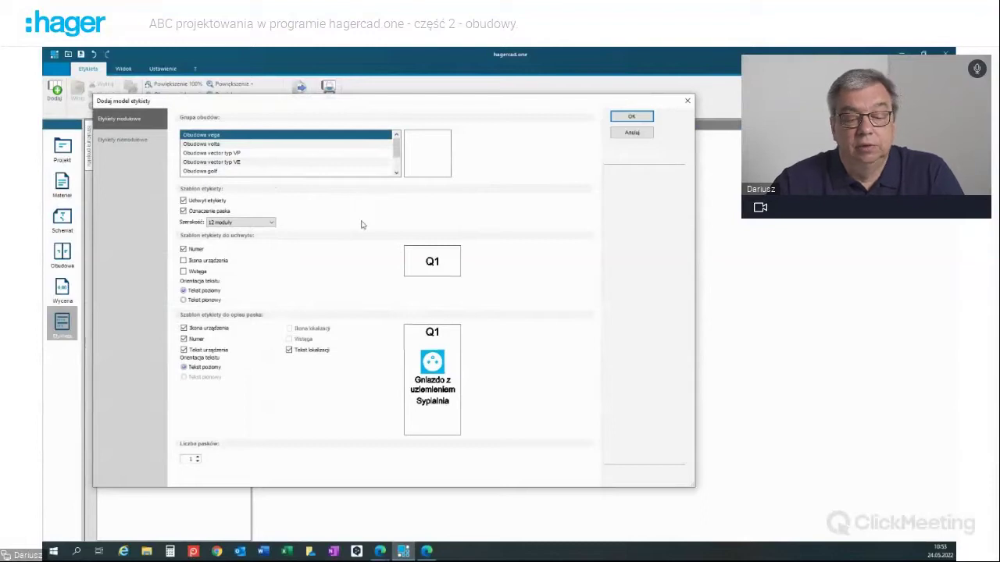
left_click(258, 145)
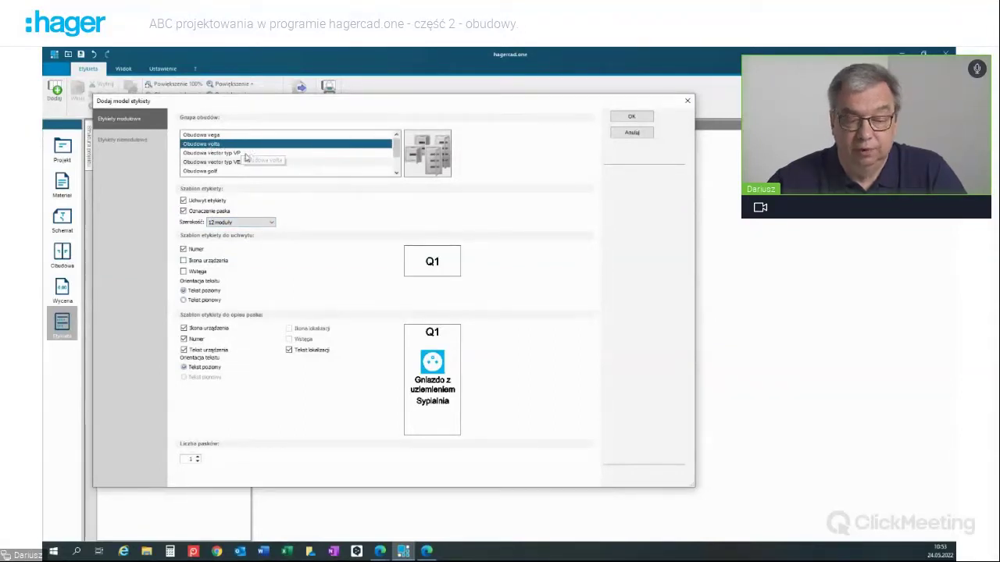
left_click(216, 172)
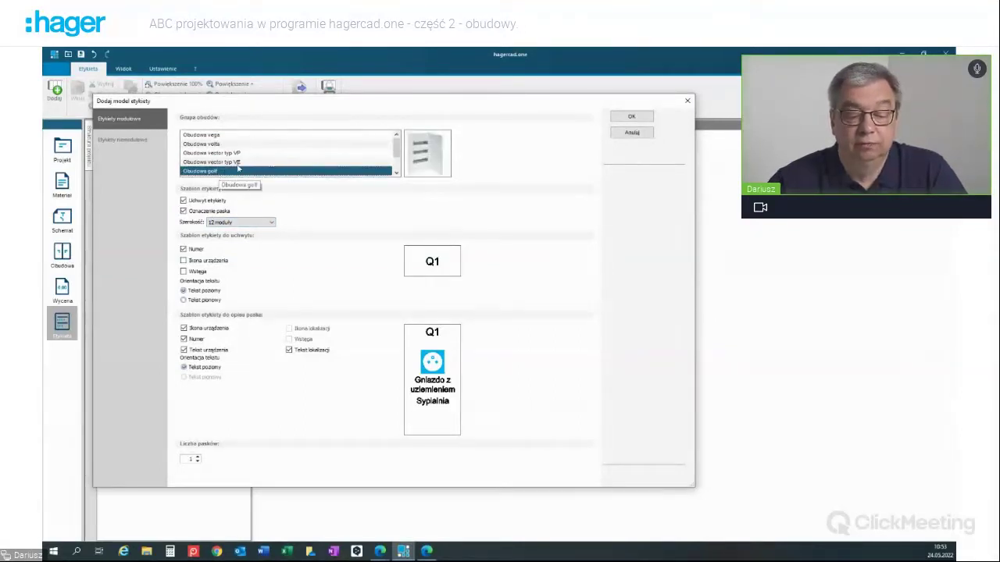
left_click(272, 222)
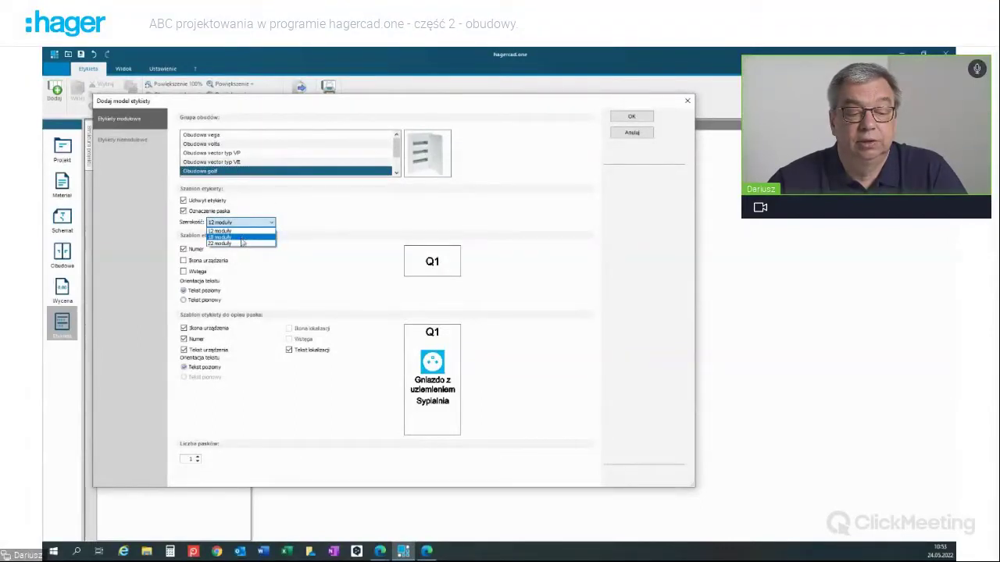
left_click(219, 148)
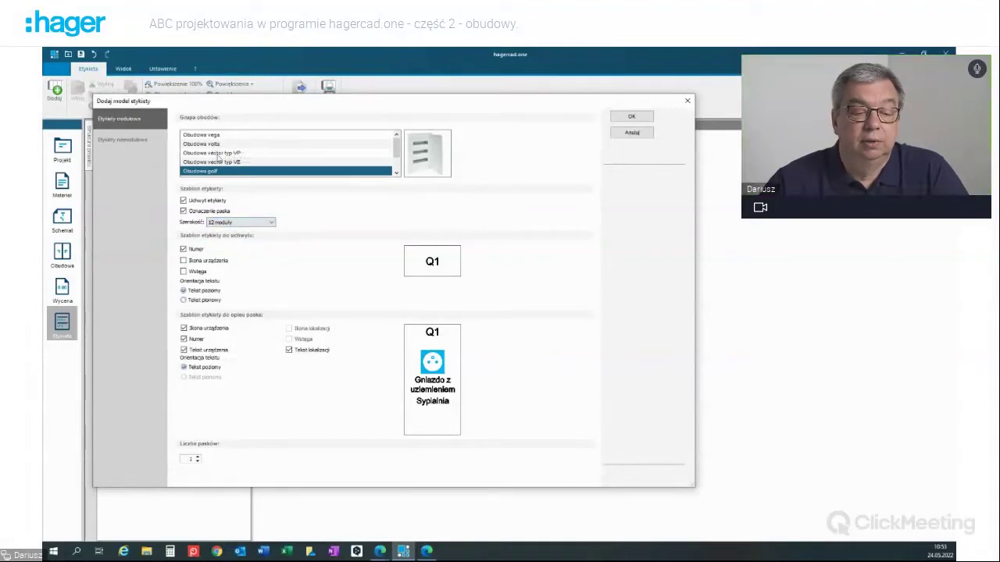
left_click(219, 144)
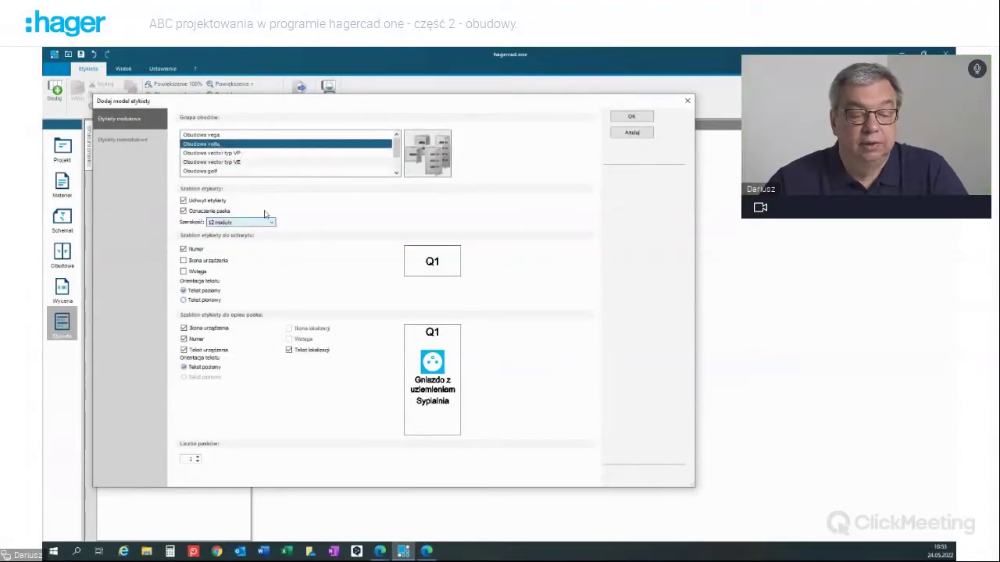
- Enable the ribbon (Wstęga) in the holder label template and remove the device text (Tekst urządzenia) from the strip description template, keeping the location text
left_click(183, 271)
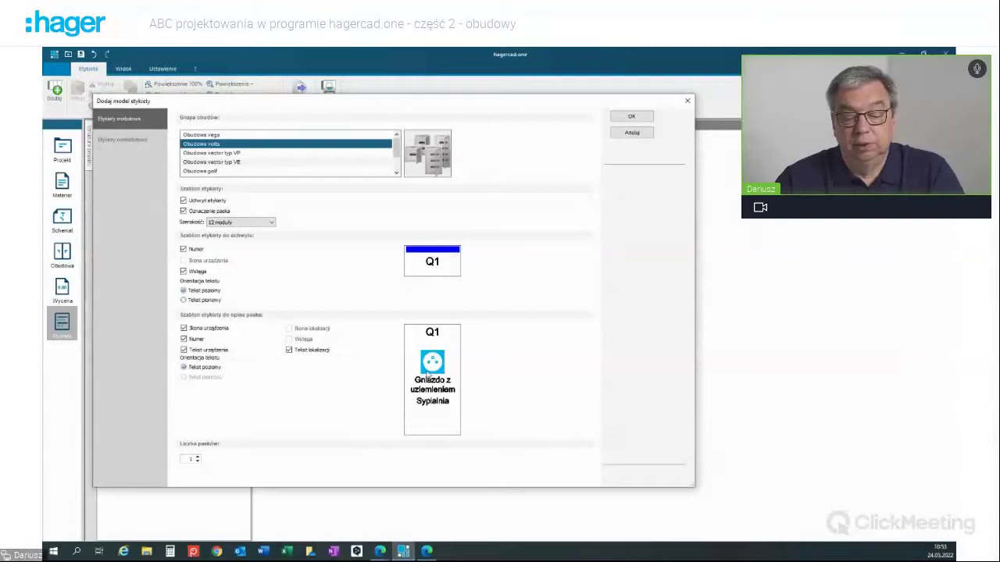
left_click(289, 350)
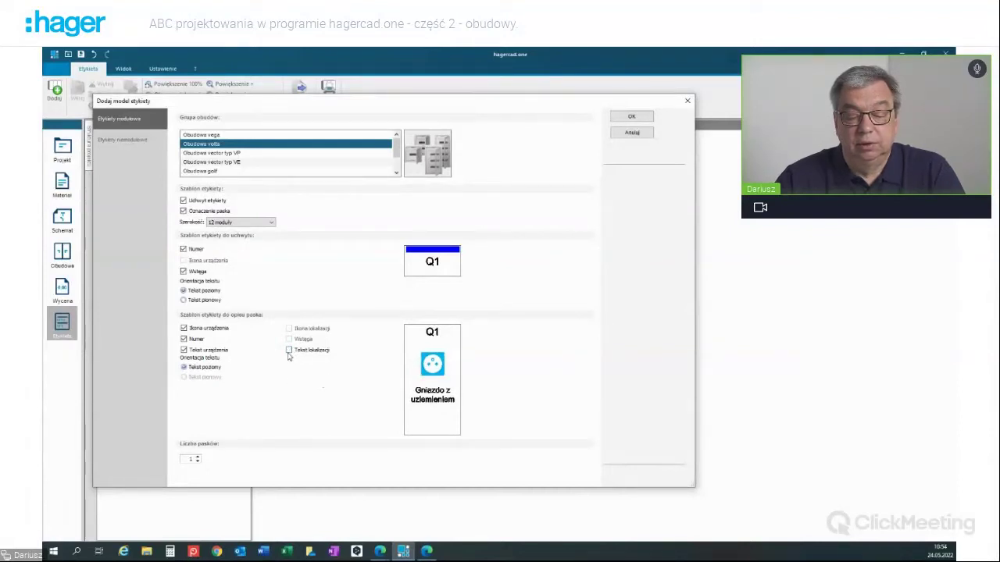
left_click(289, 351)
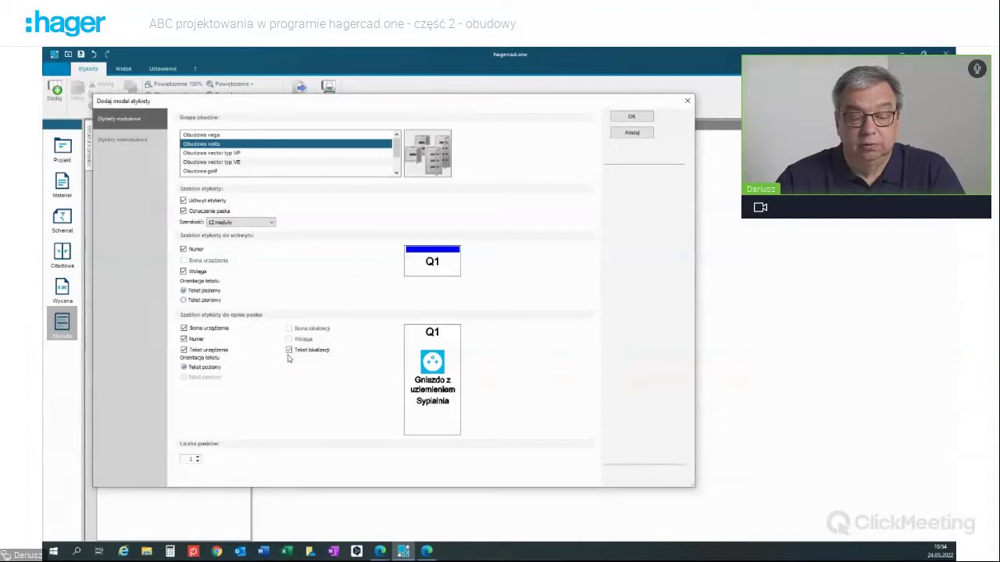
left_click(184, 350)
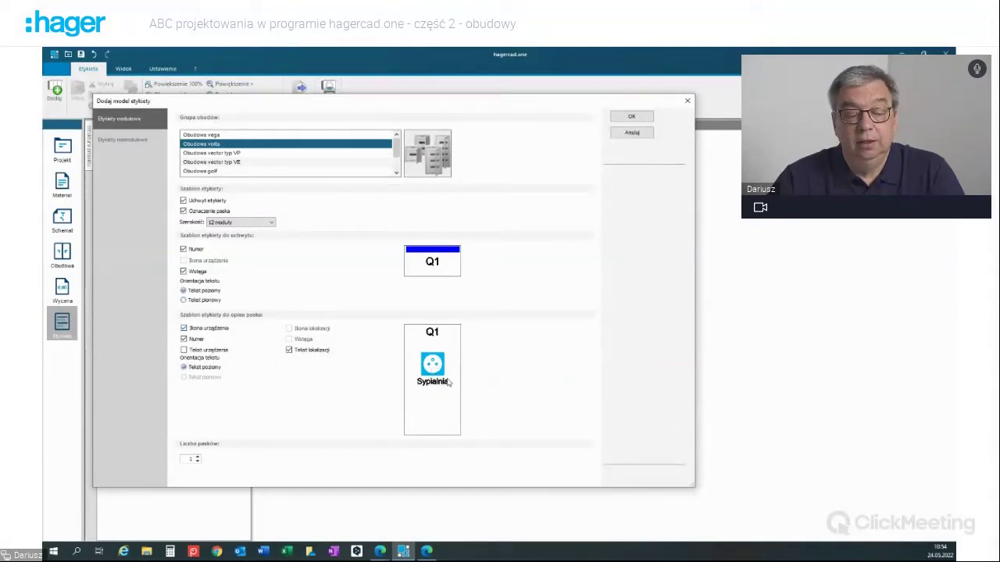
left_click(183, 340)
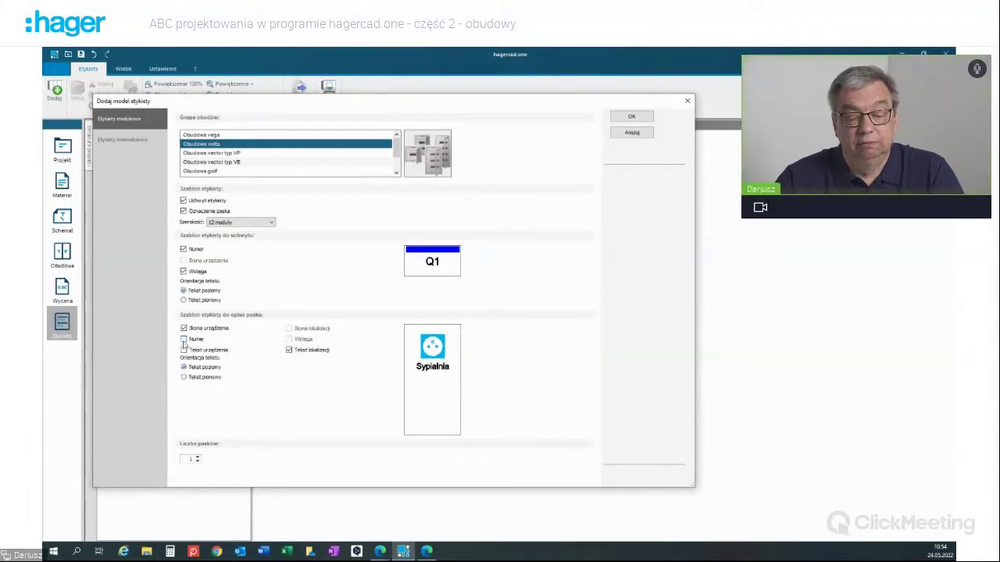
left_click(183, 339)
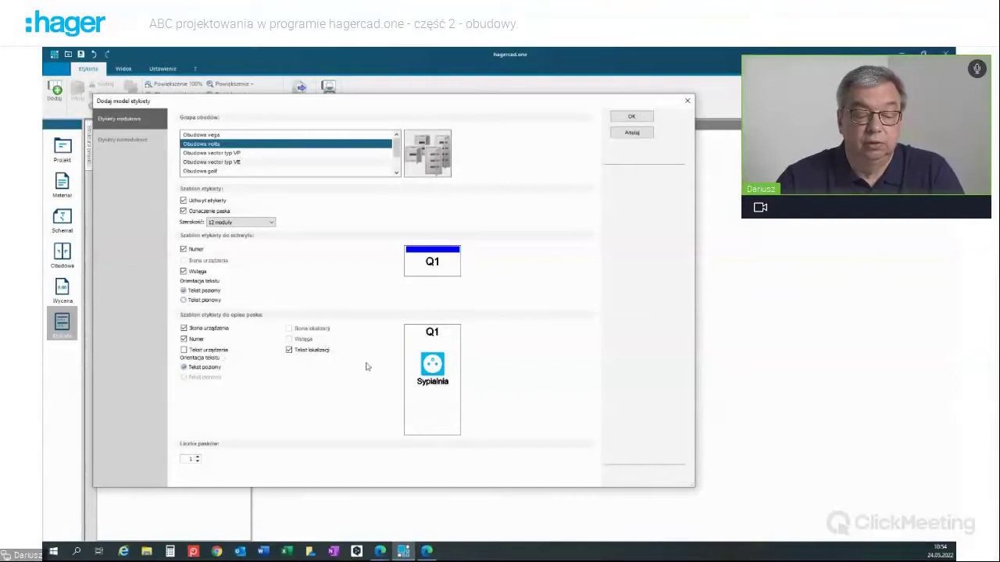
left_click(185, 367)
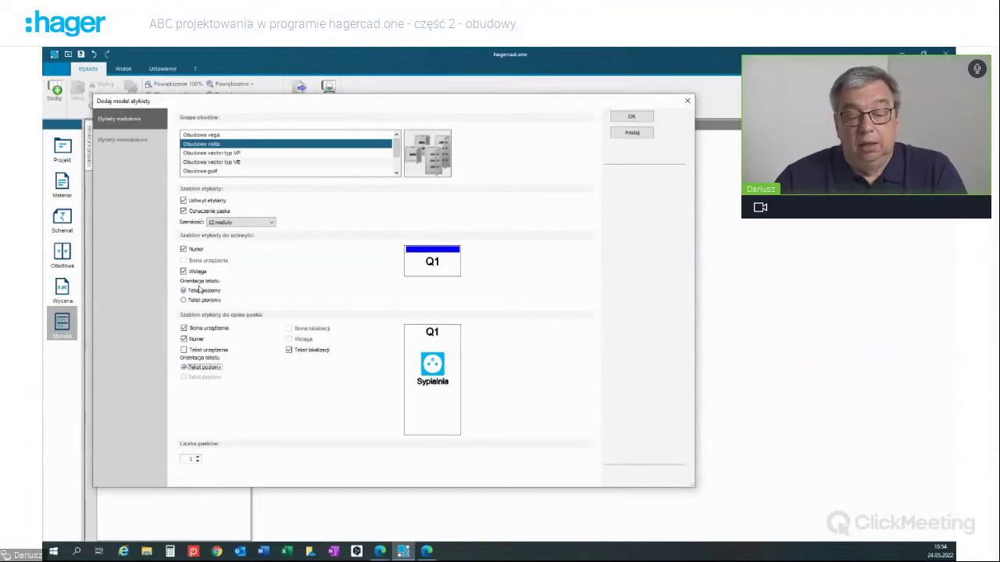
- Set the number of strips (Liczba pasków) to 2 and place the label model in the R4 label drawing
left_click(198, 459)
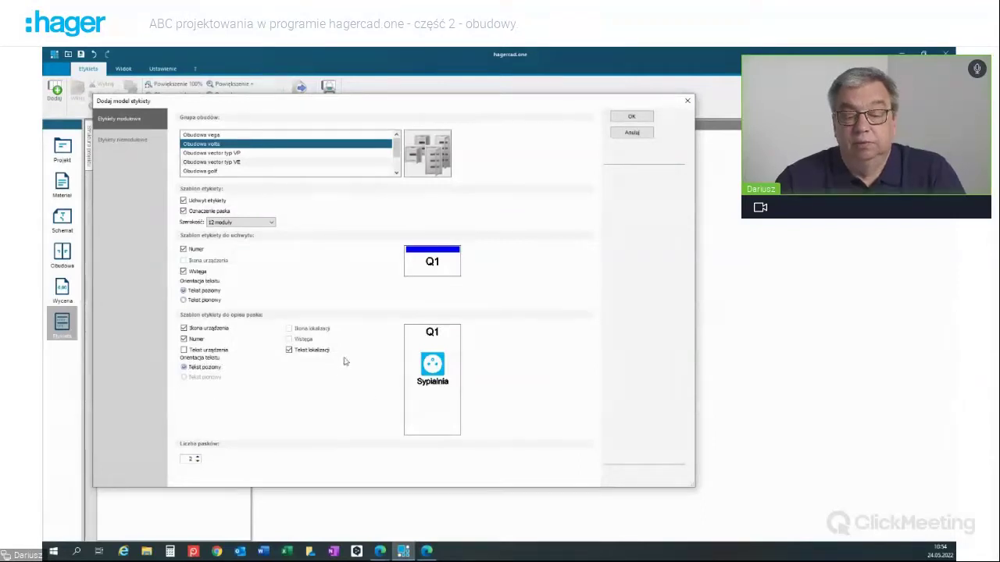
left_click(631, 118)
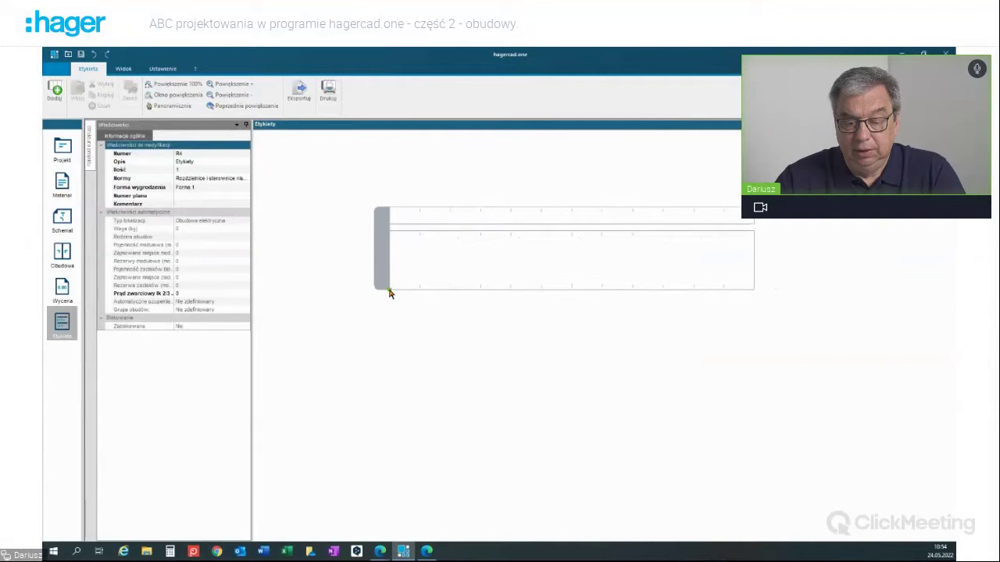
left_click(390, 293)
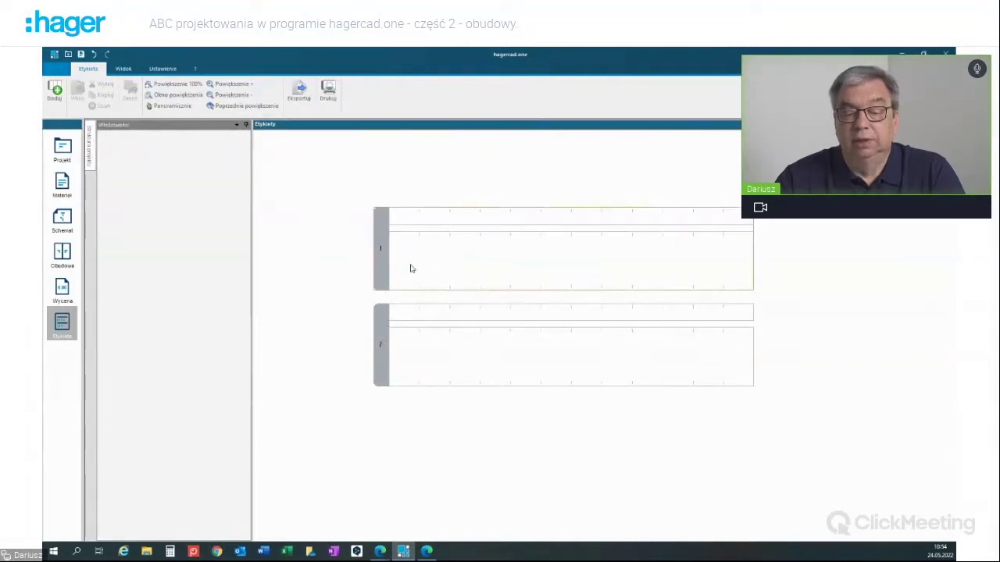
- Create a one-module label Q1 with the socket icon and location Sypialnia, placing it at the start of strip 1
double_click(413, 271)
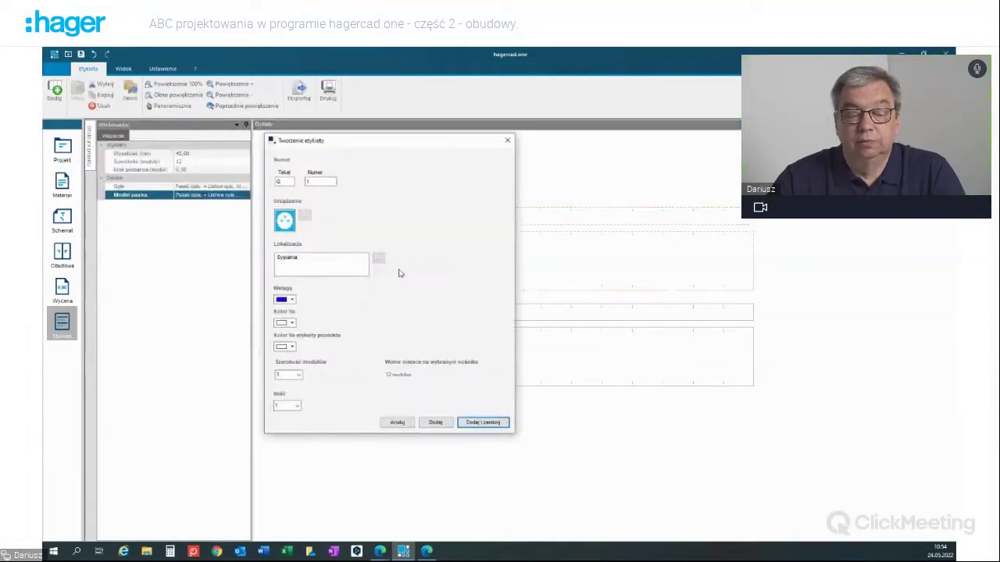
left_click(474, 422)
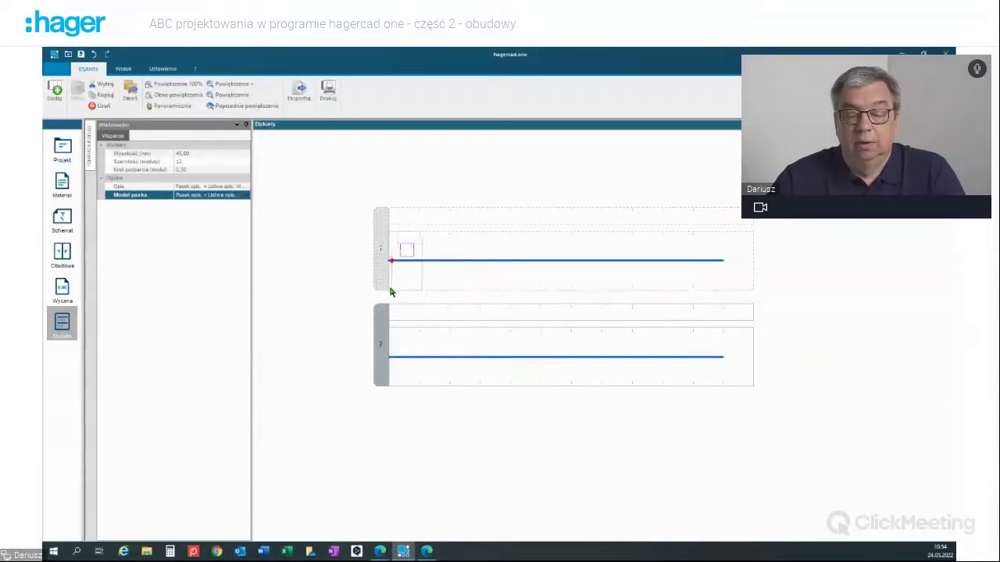
left_click(391, 288)
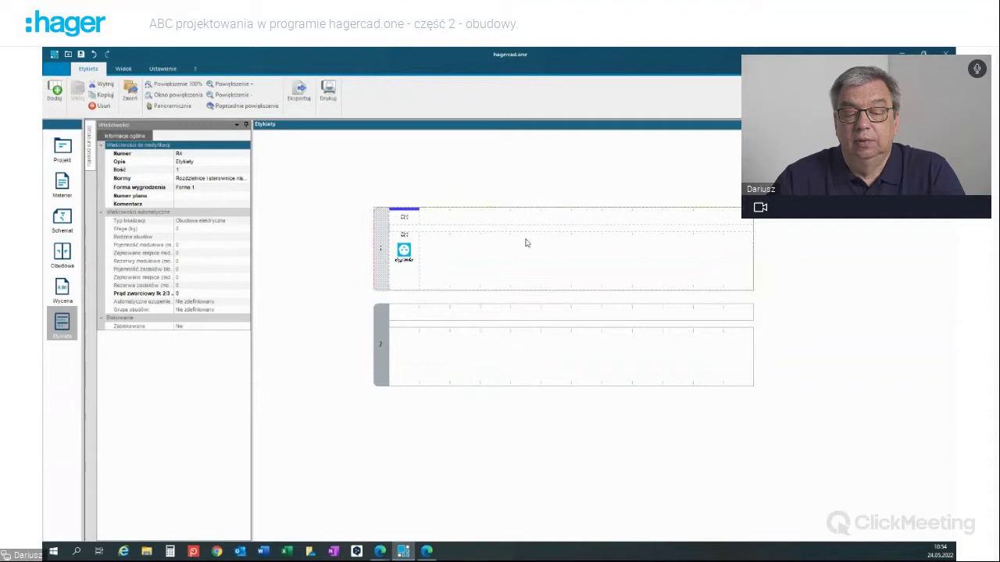
double_click(436, 262)
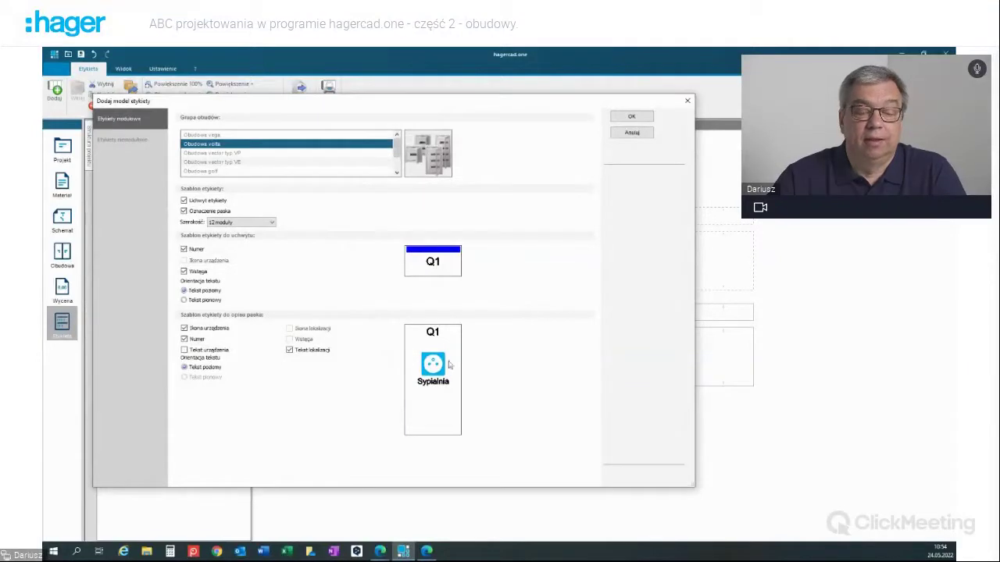
left_click(633, 117)
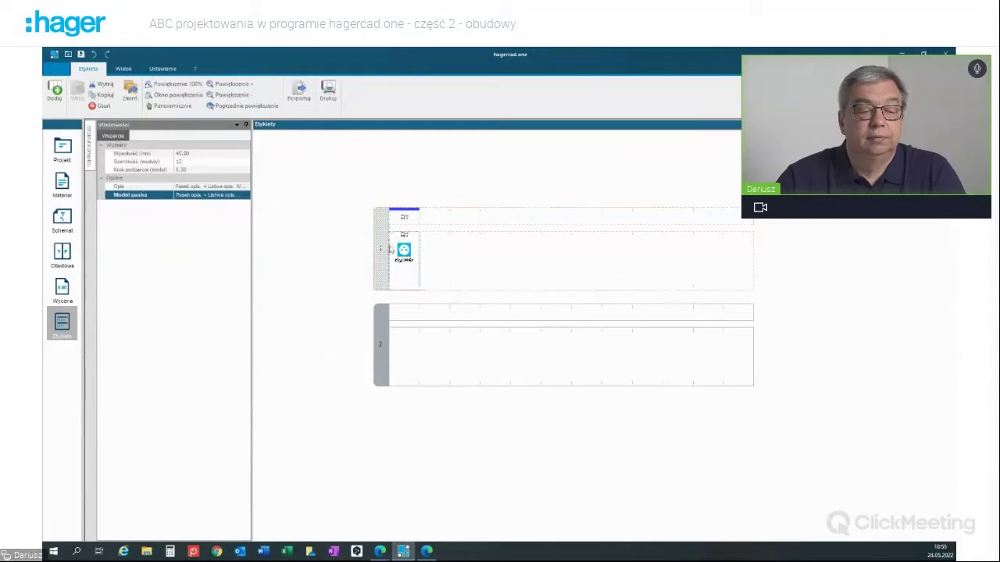
left_click(404, 263)
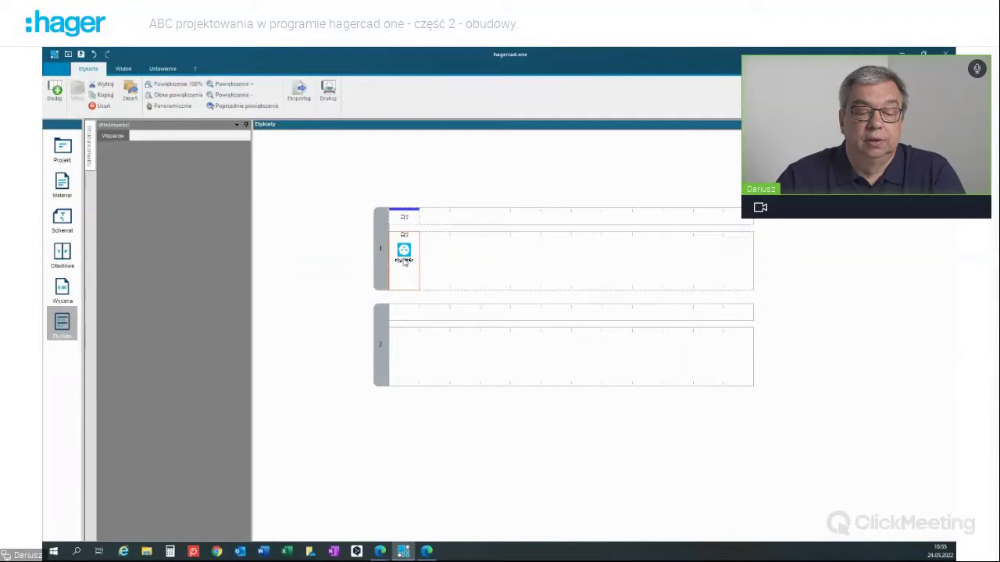
double_click(404, 263)
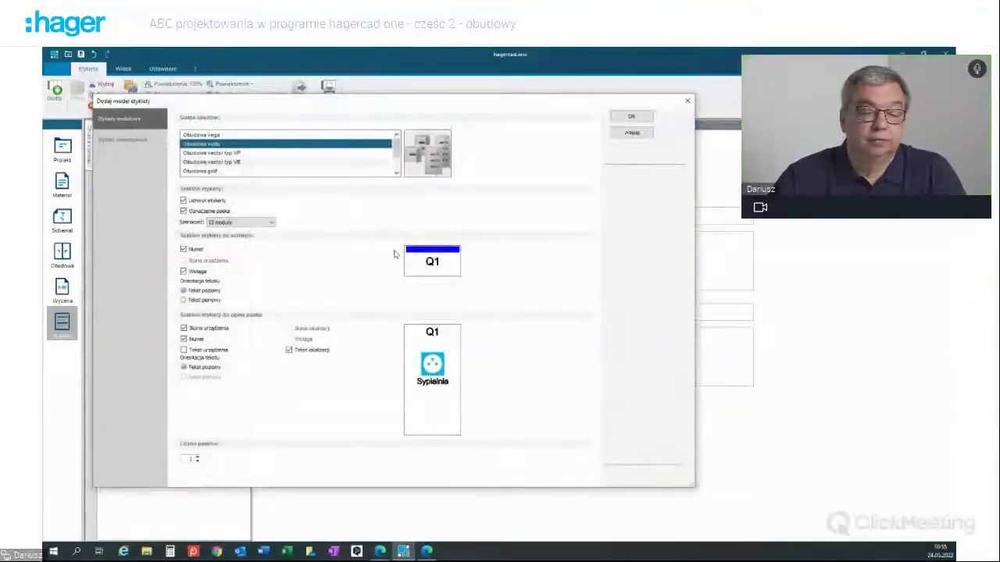
left_click(634, 134)
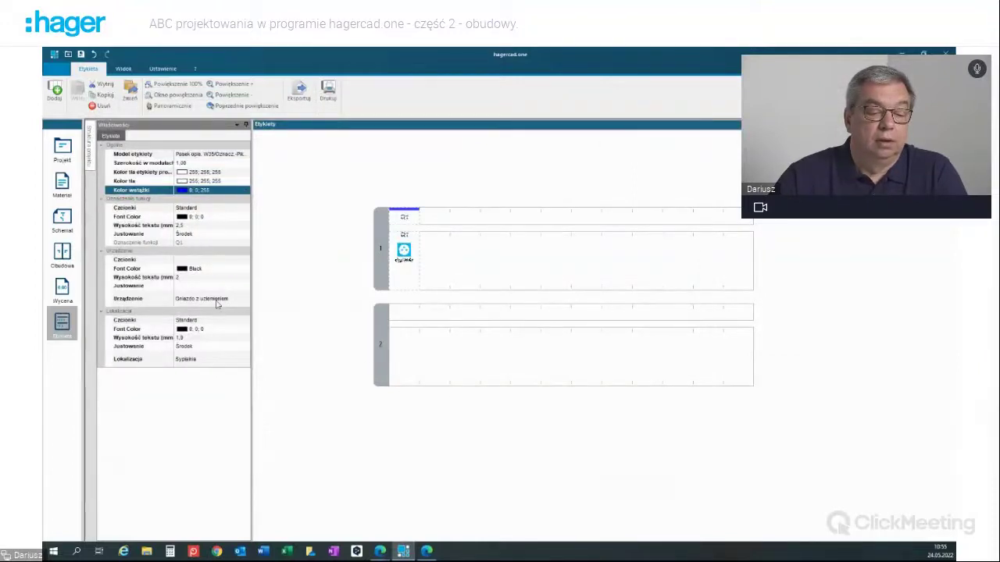
- Change the location (Lokalizacja) of the Q1 label to Salon
left_click(190, 362)
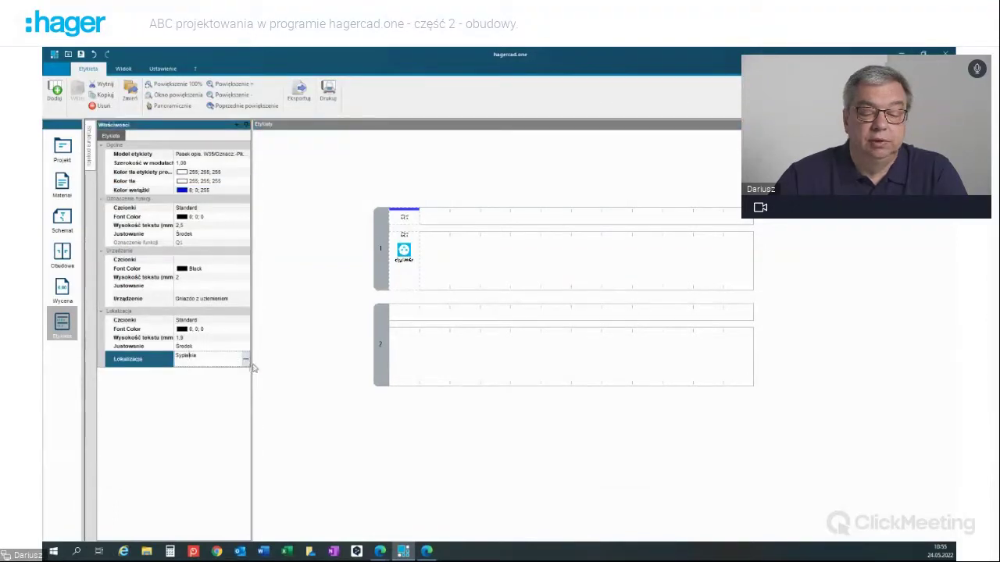
left_click(246, 360)
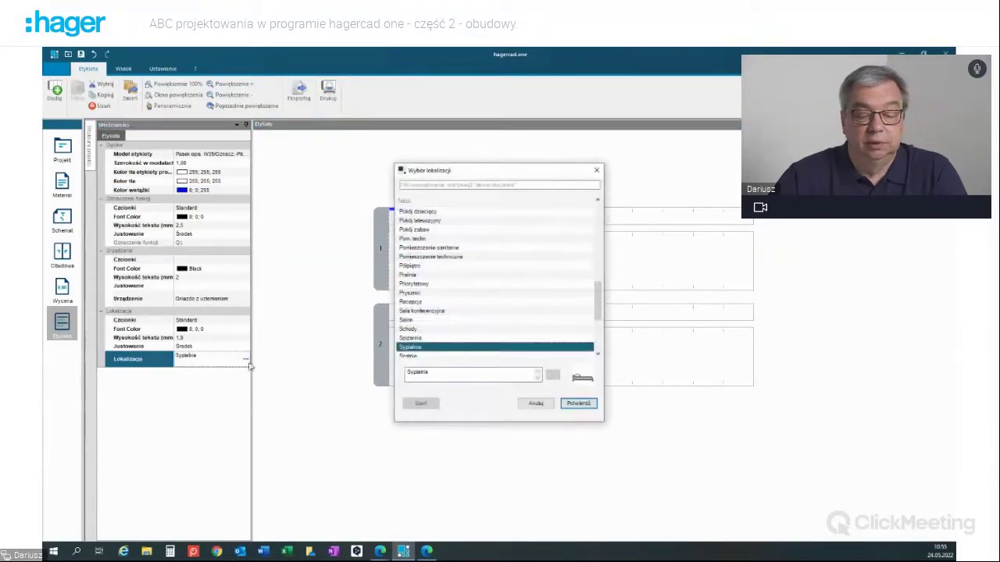
left_click(422, 320)
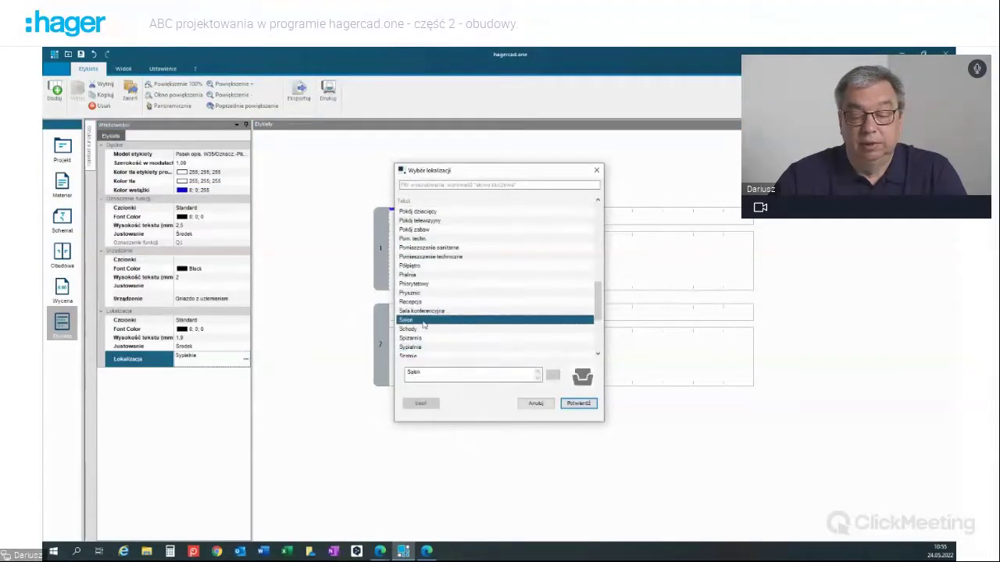
left_click(578, 403)
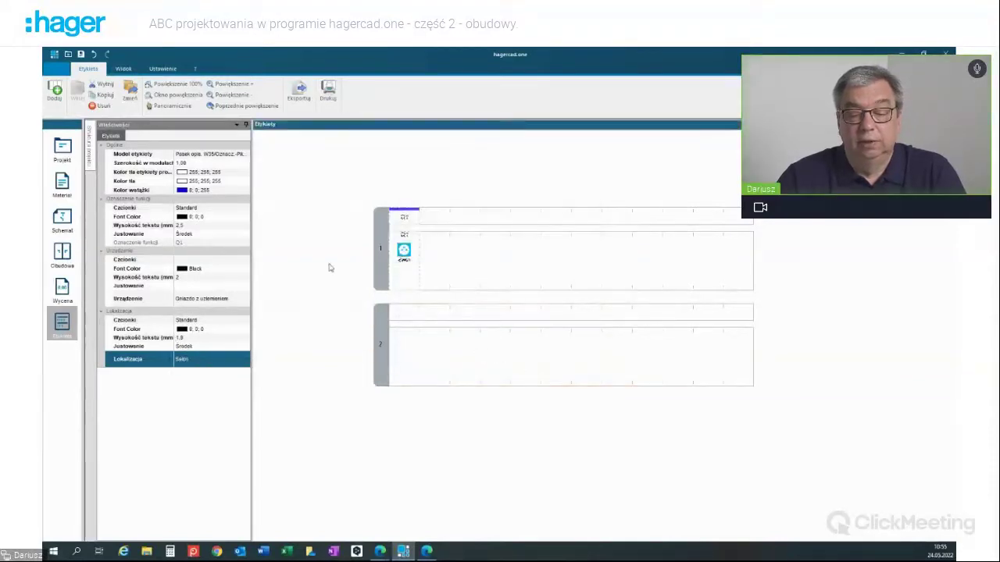
left_click(326, 272)
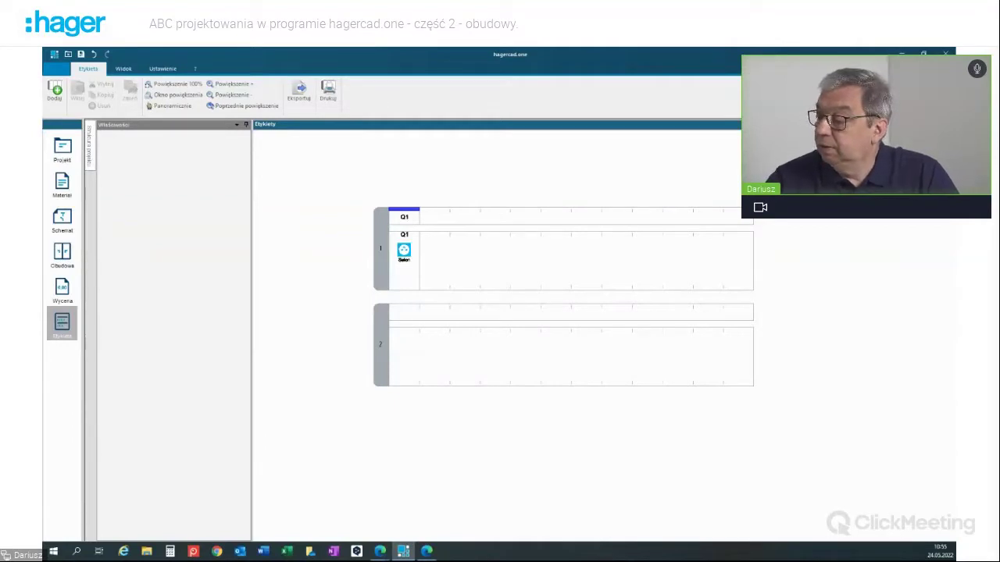
- Open the enclosure plan for switchboard R4 and finish the location assistant with the Standard enclosure type
key("alt+Tab")
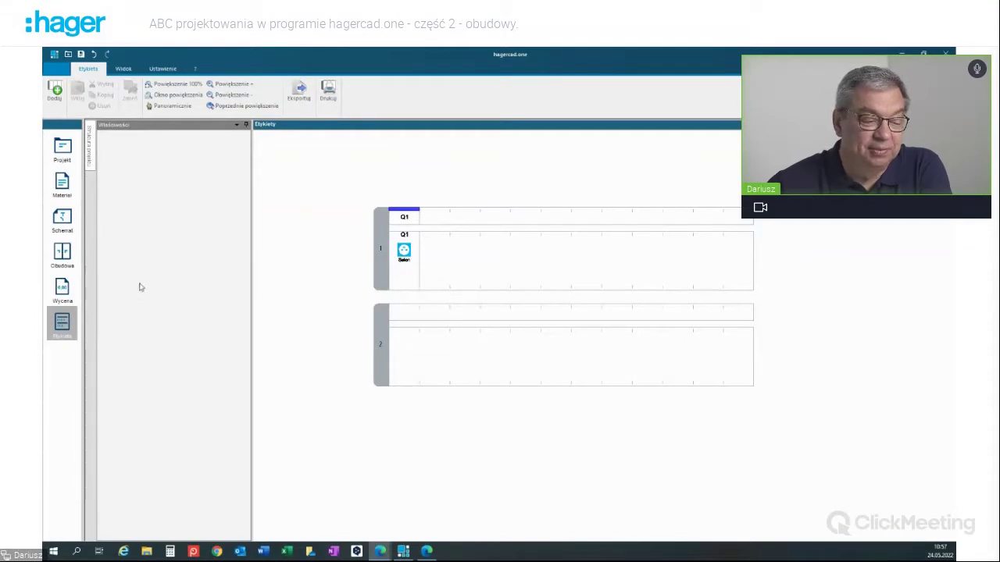
left_click(61, 251)
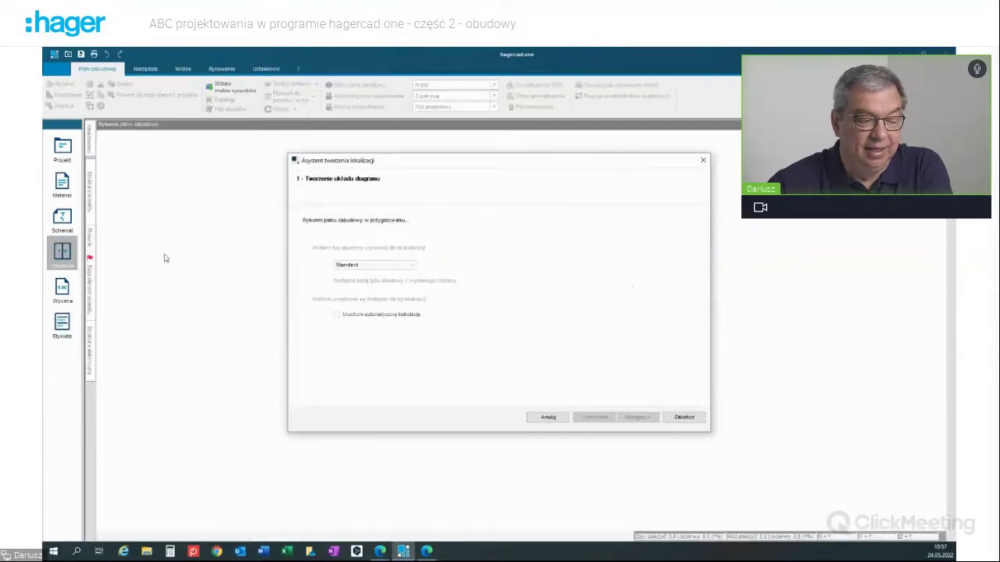
left_click(684, 419)
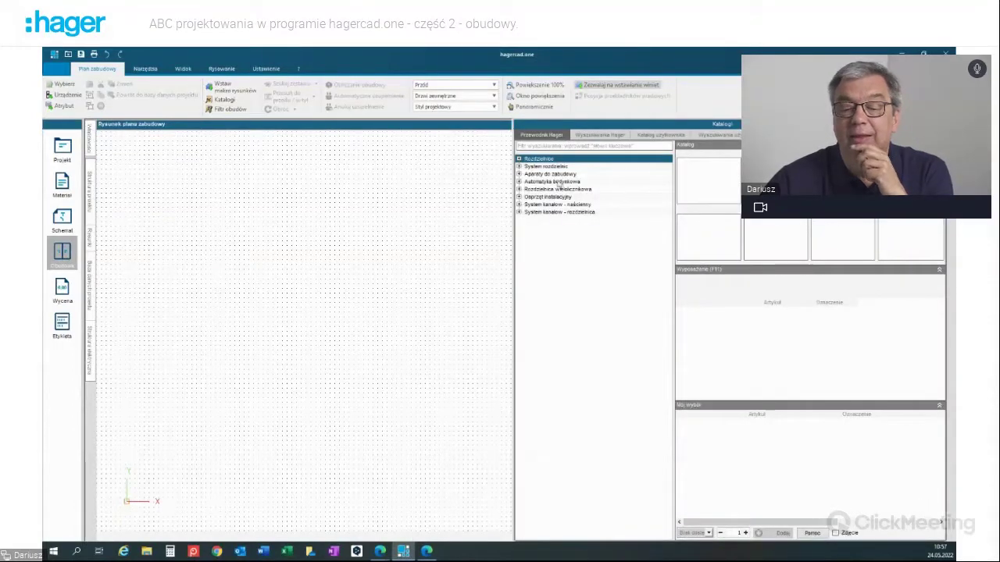
- Place the vega 4x18M enclosure VB418PB from the catalogue's vega 18 range in the plan and display it without its cover
left_click(518, 159)
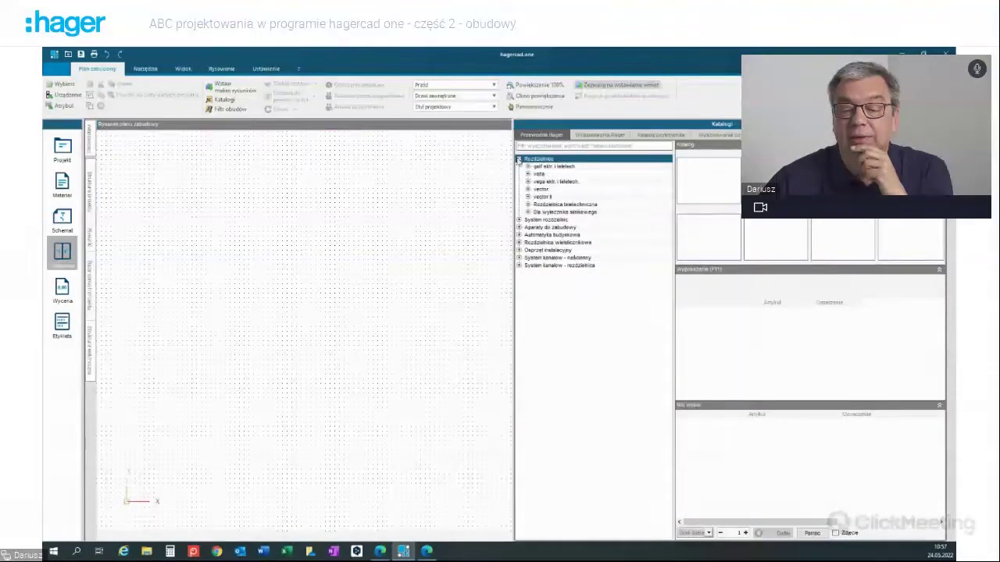
left_click(528, 181)
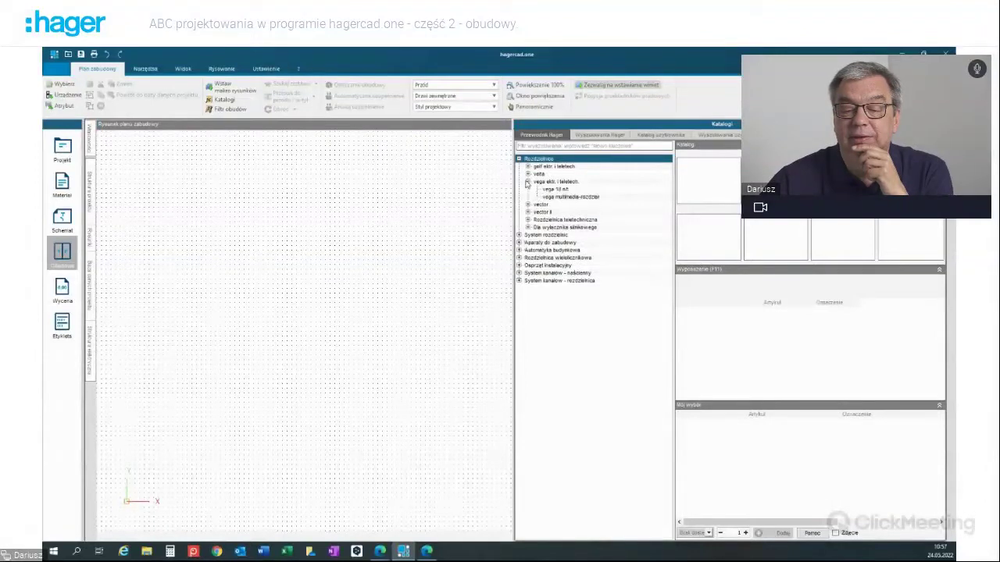
left_click(553, 189)
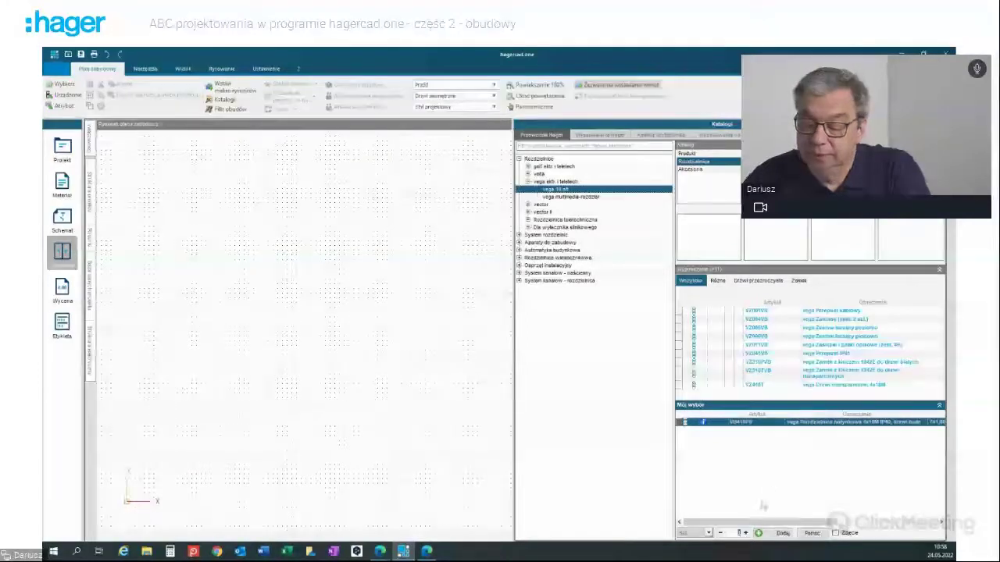
left_click(779, 533)
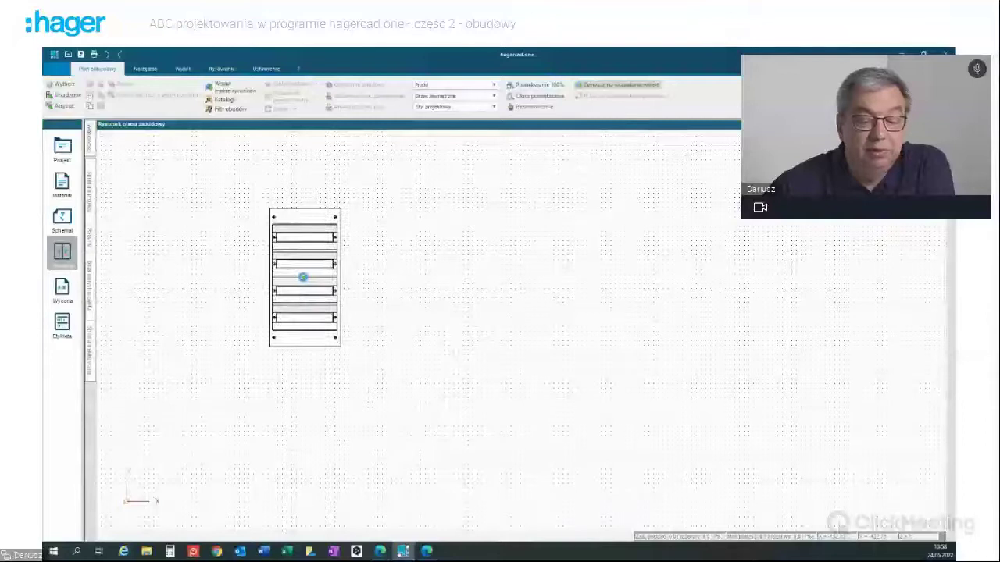
left_click(304, 283)
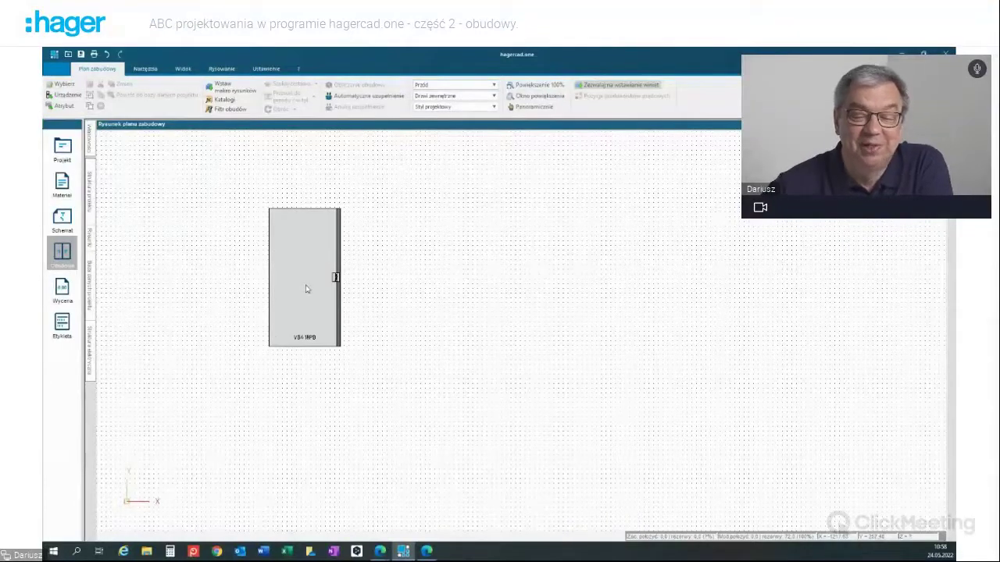
left_click(493, 95)
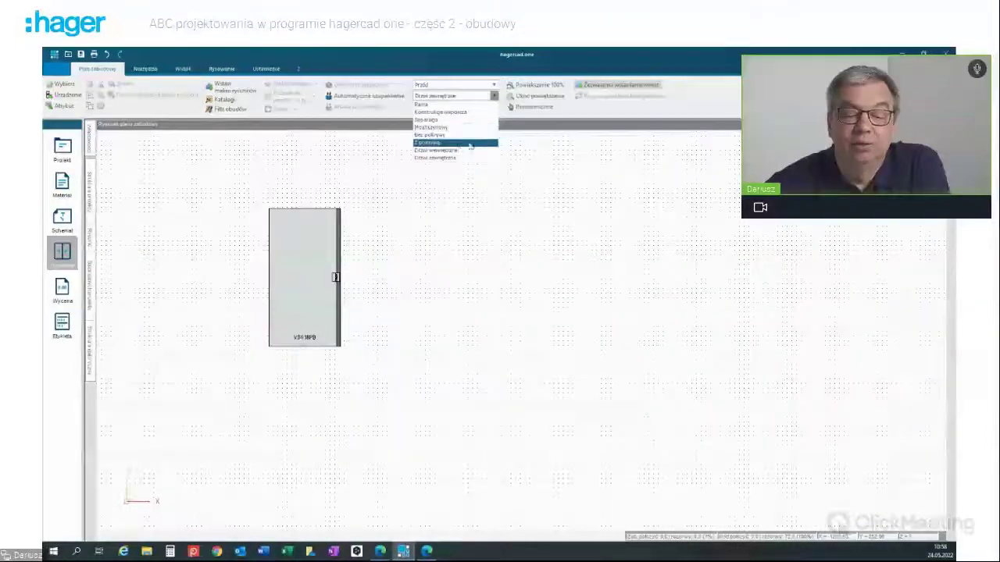
left_click(445, 135)
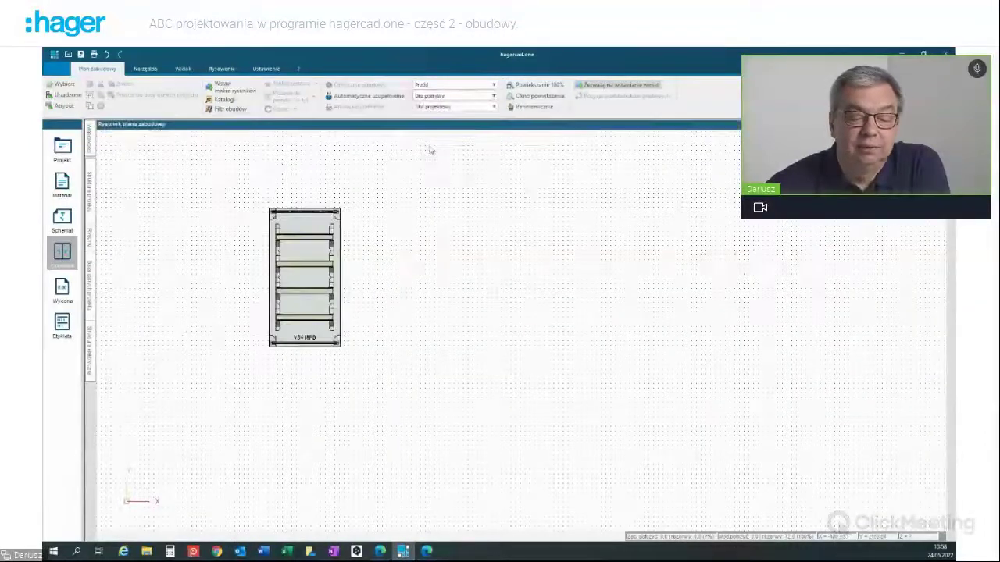
- Review the door and lock configuration options of the placed vega enclosure and the catalogue's accessories for the vega 18 range
left_click(304, 232)
right_click(307, 232)
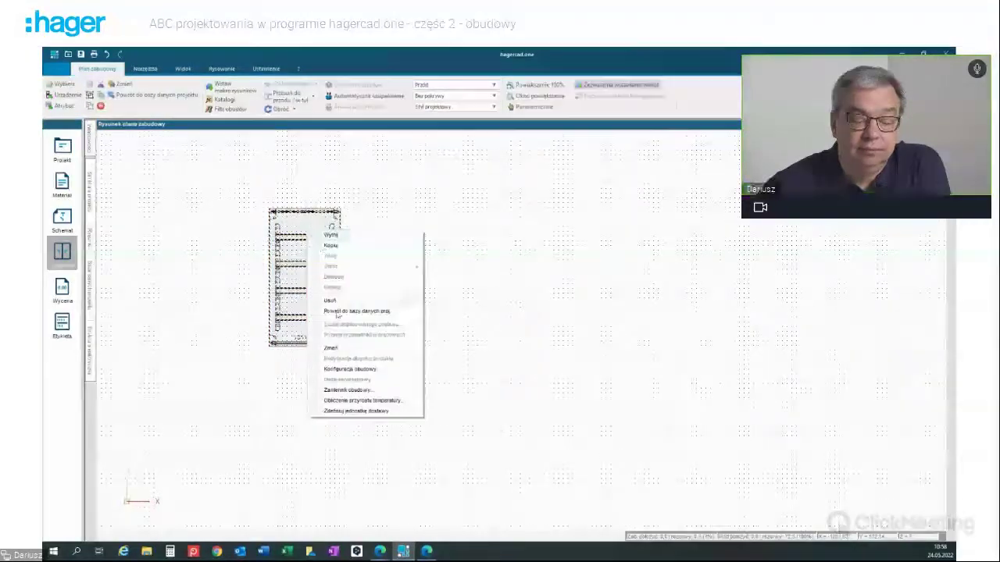
left_click(345, 370)
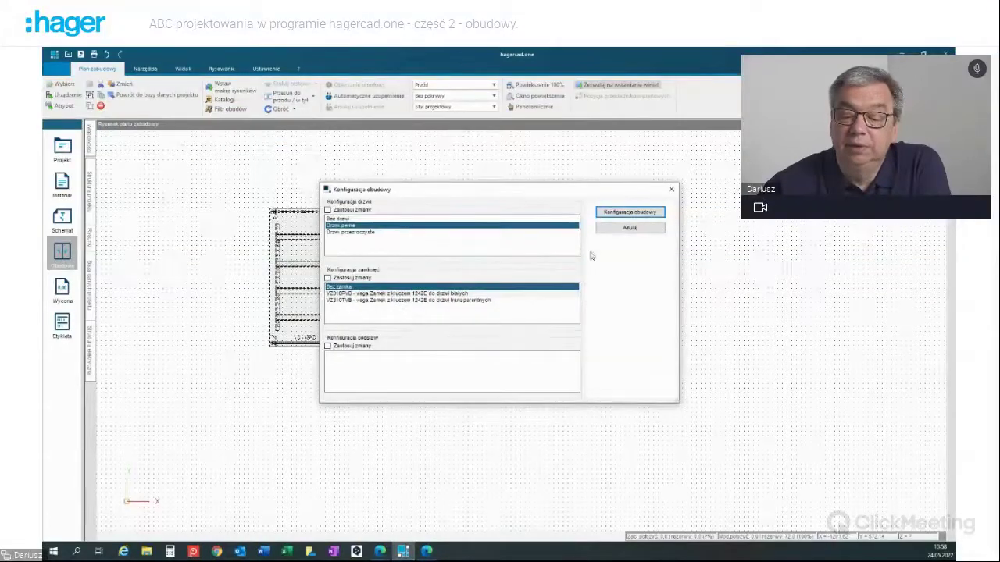
left_click(628, 228)
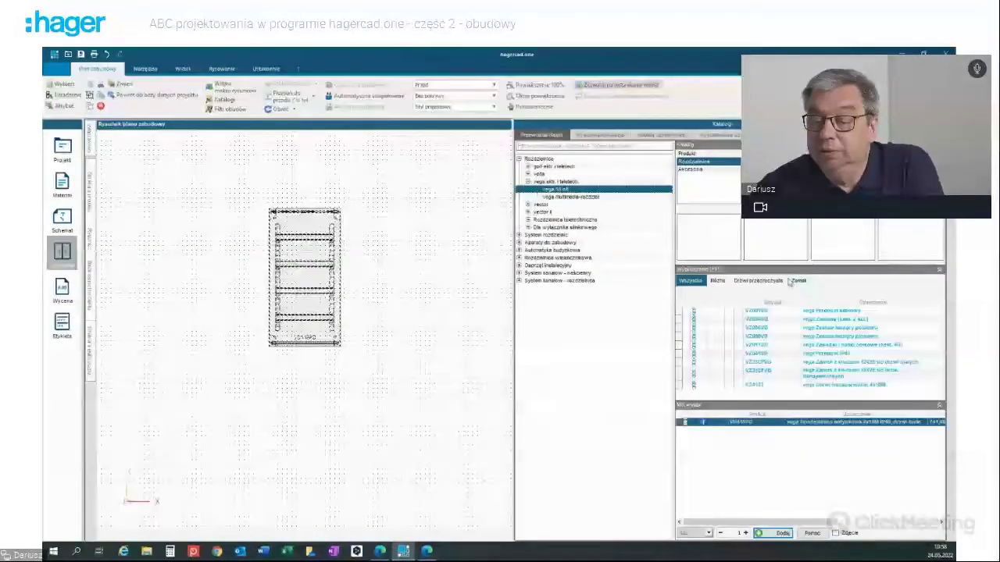
left_click(703, 170)
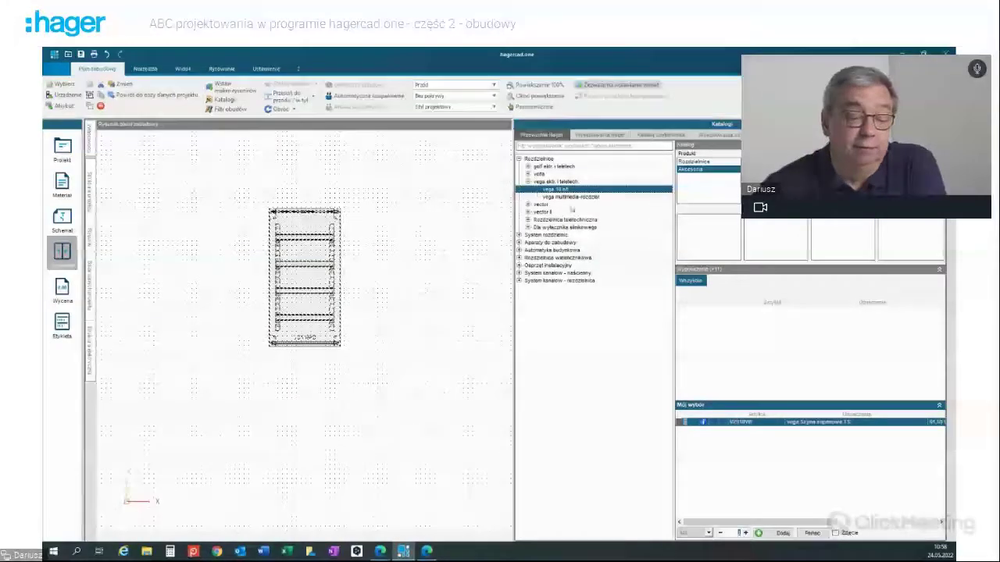
left_click(503, 214)
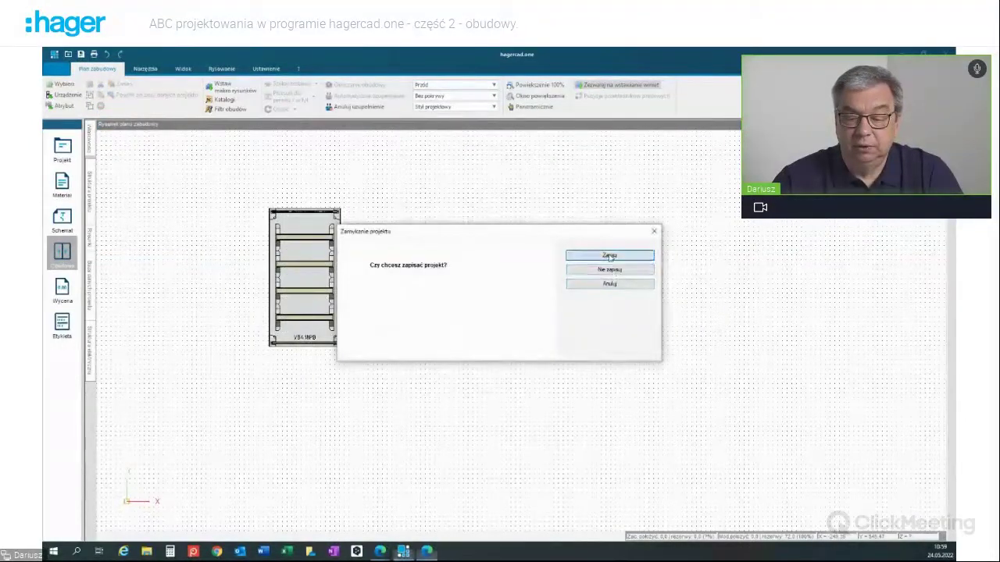
- Save the project while closing it
left_click(610, 256)
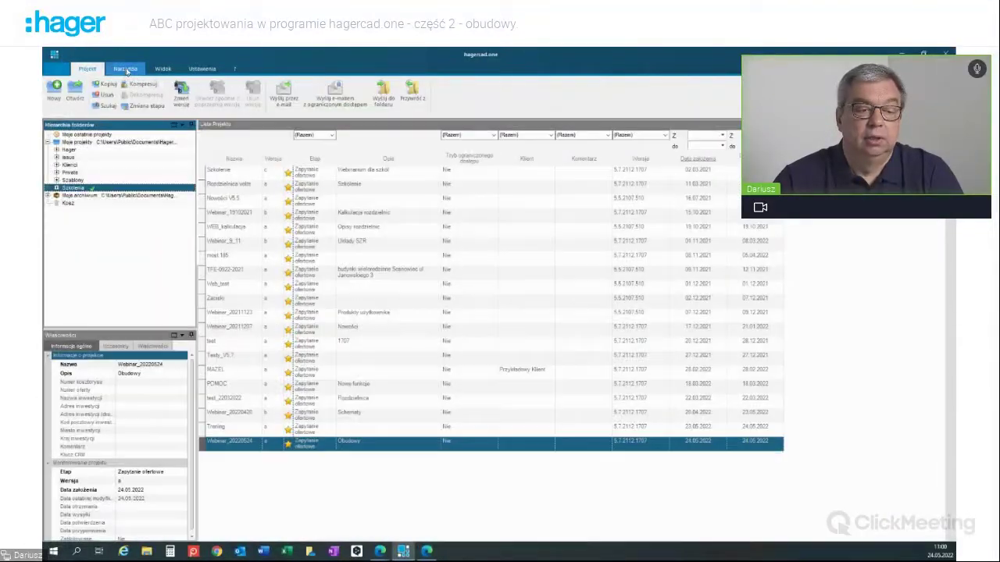
- Open the user data manager and display its list of price lists (Cenniki)
left_click(126, 68)
left_click(103, 92)
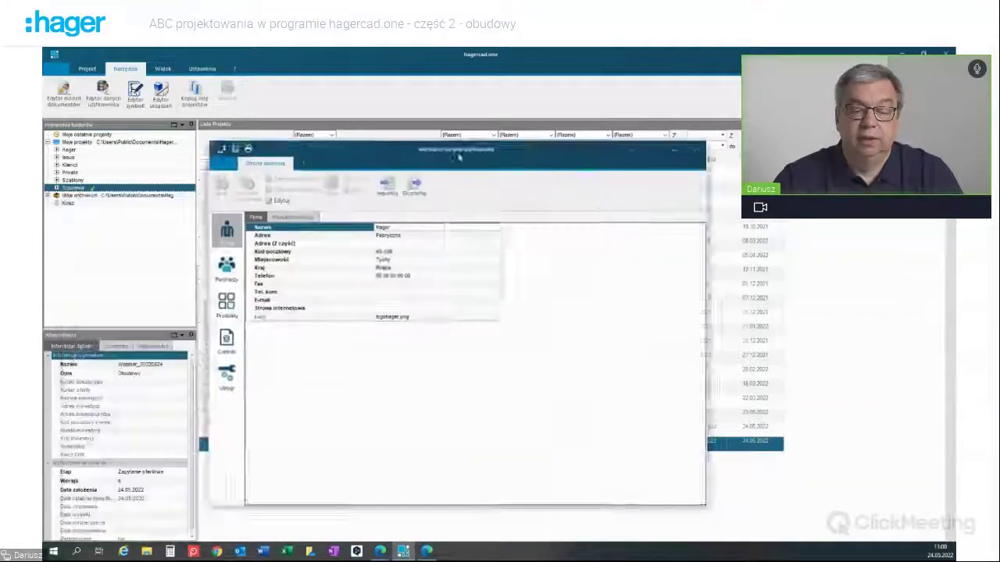
left_click(286, 305)
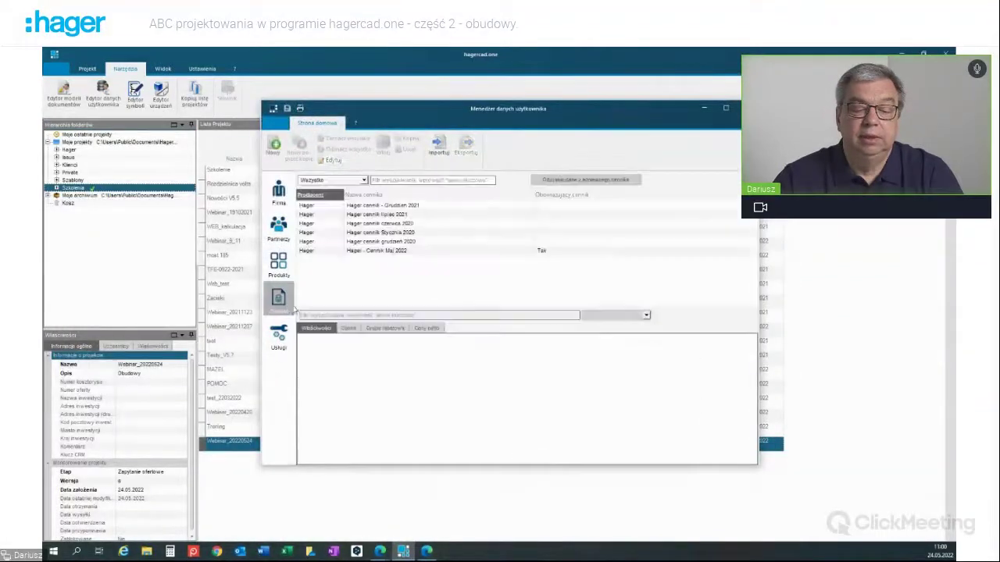
- Try to import a price list from a file, limiting the file type to Cennik format hagercad (*.tre)
left_click(437, 144)
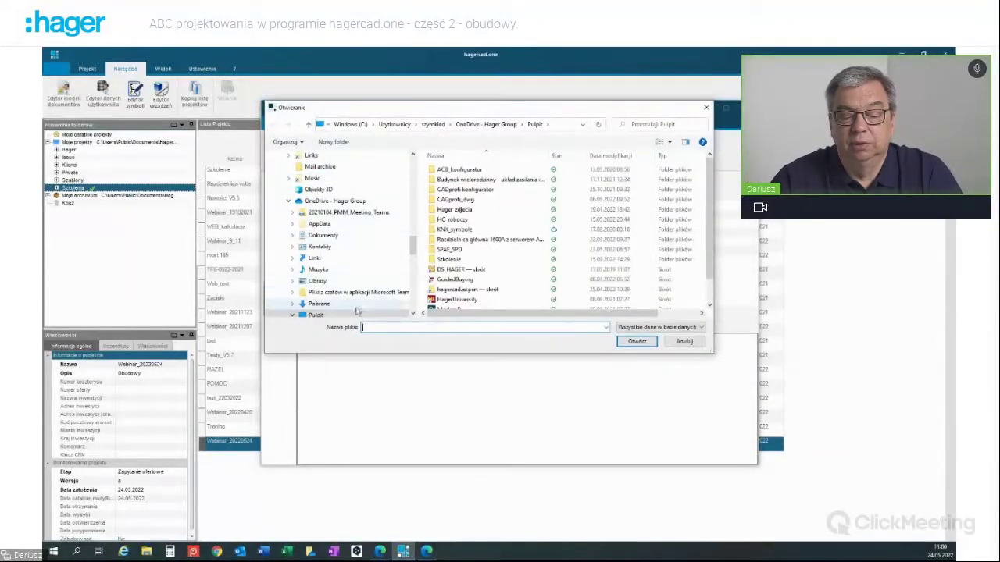
scroll(492, 252, "down", 1)
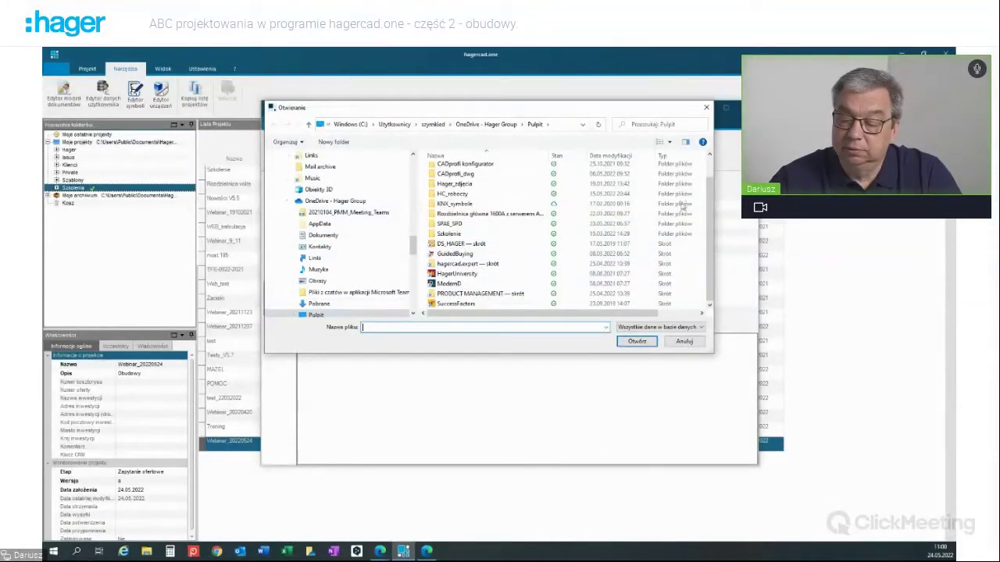
left_click(688, 328)
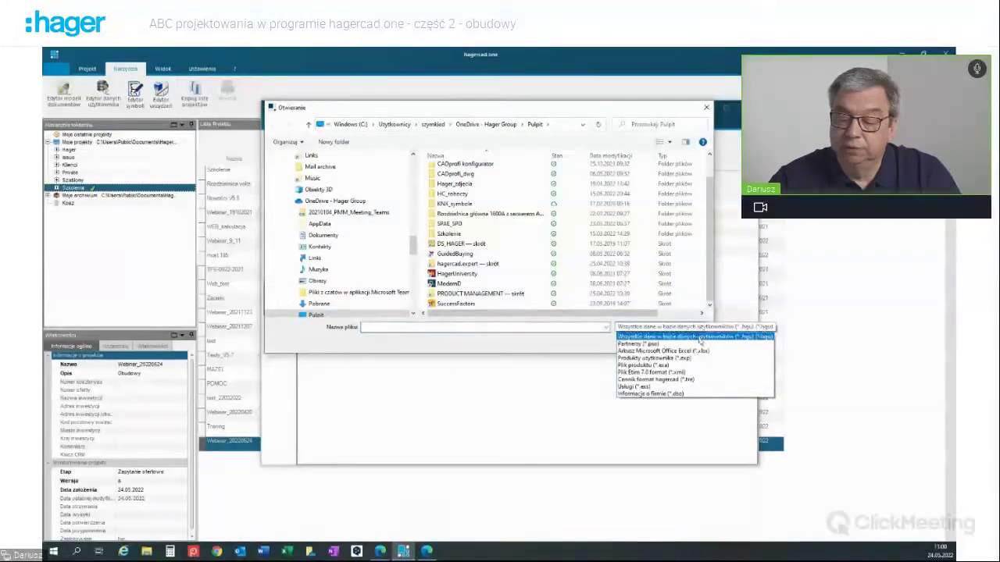
left_click(686, 381)
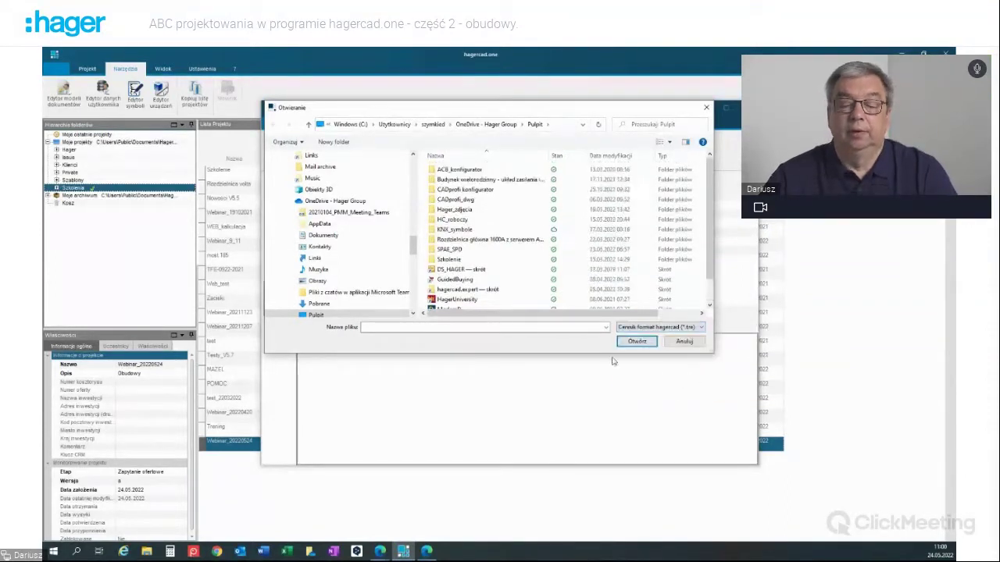
scroll(535, 262, "down", 1)
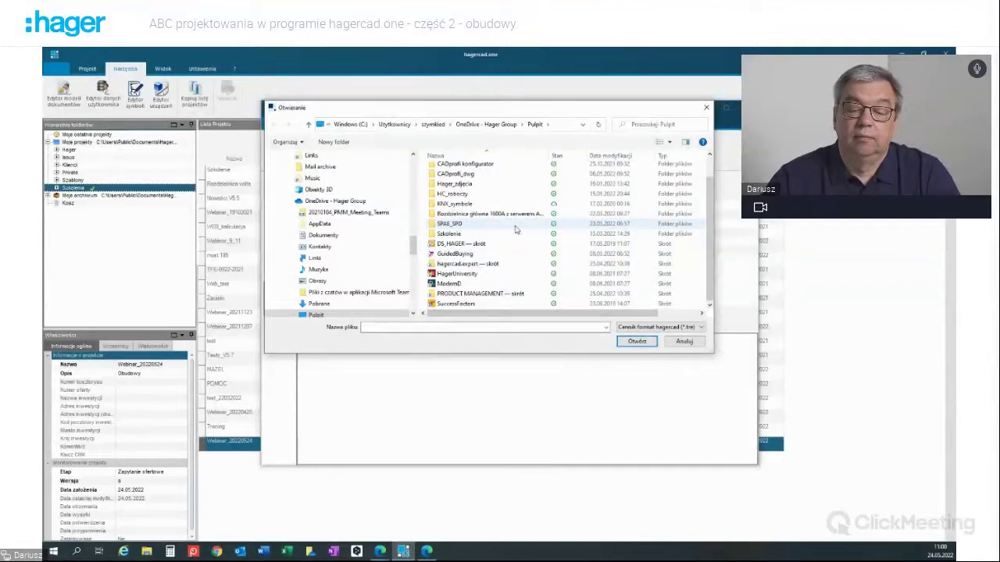
scroll(527, 234, "up", 1)
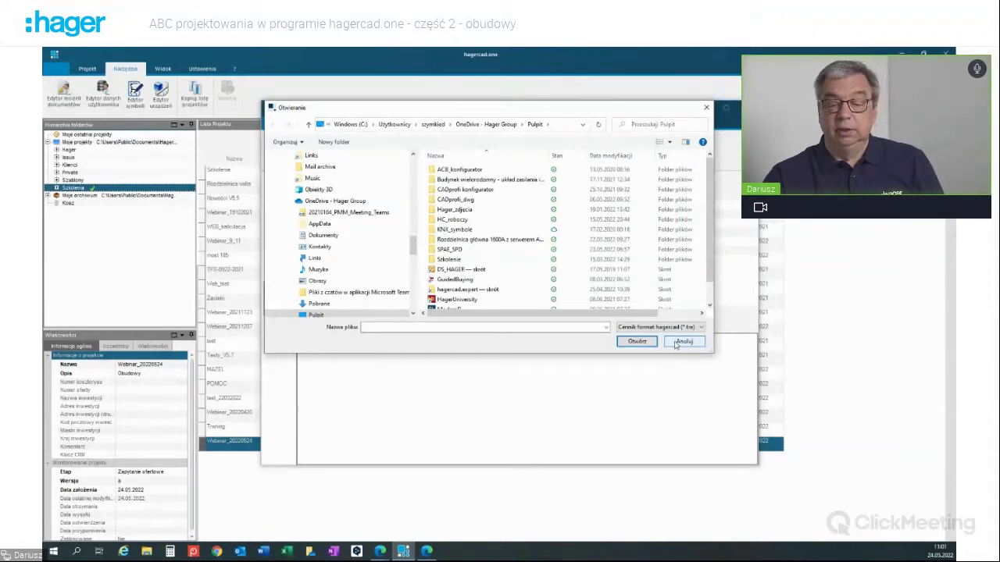
left_click(683, 342)
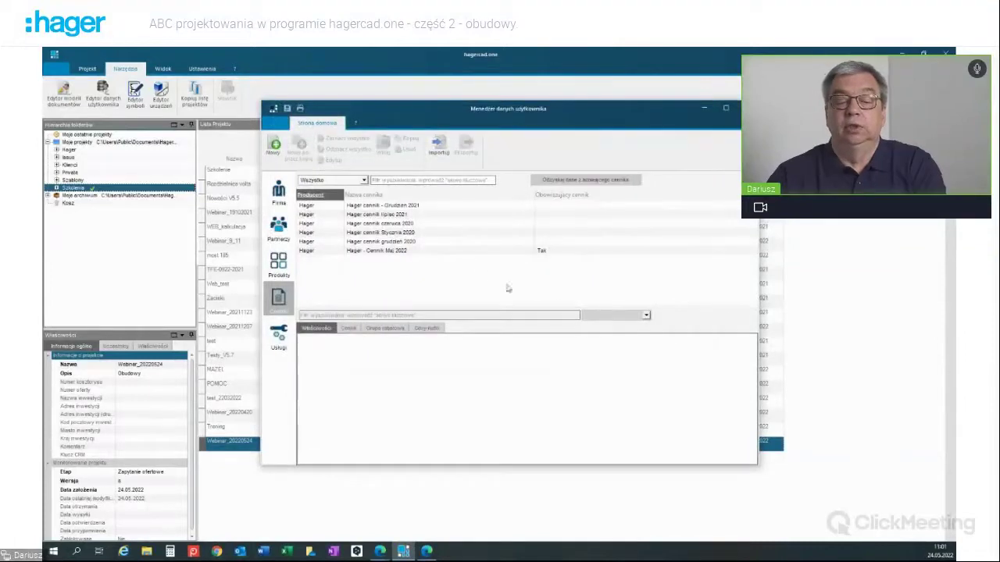
- Check the properties of the price list Hager - Cennik Maj 2022 and close the user data manager
left_click(428, 252)
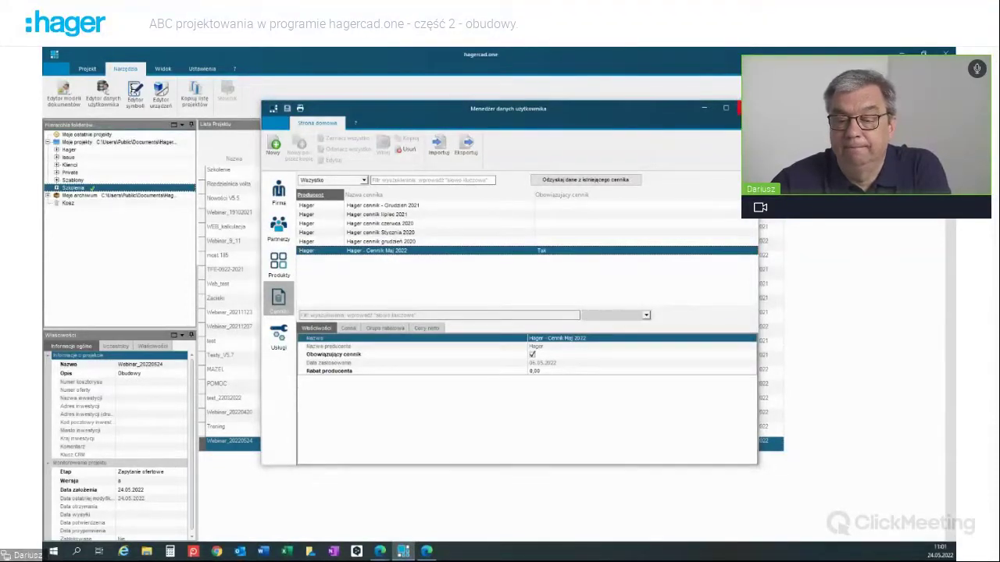
left_click(739, 107)
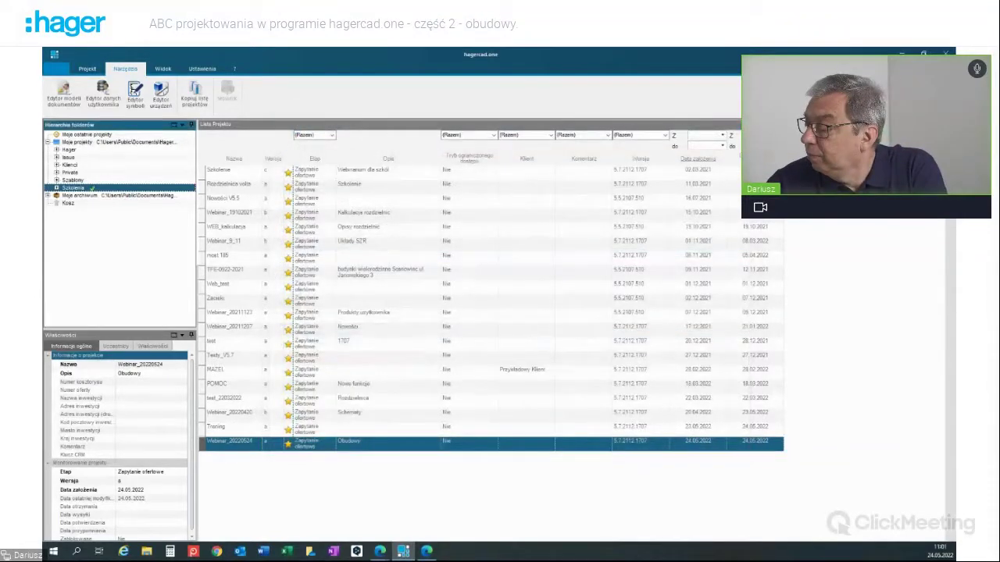